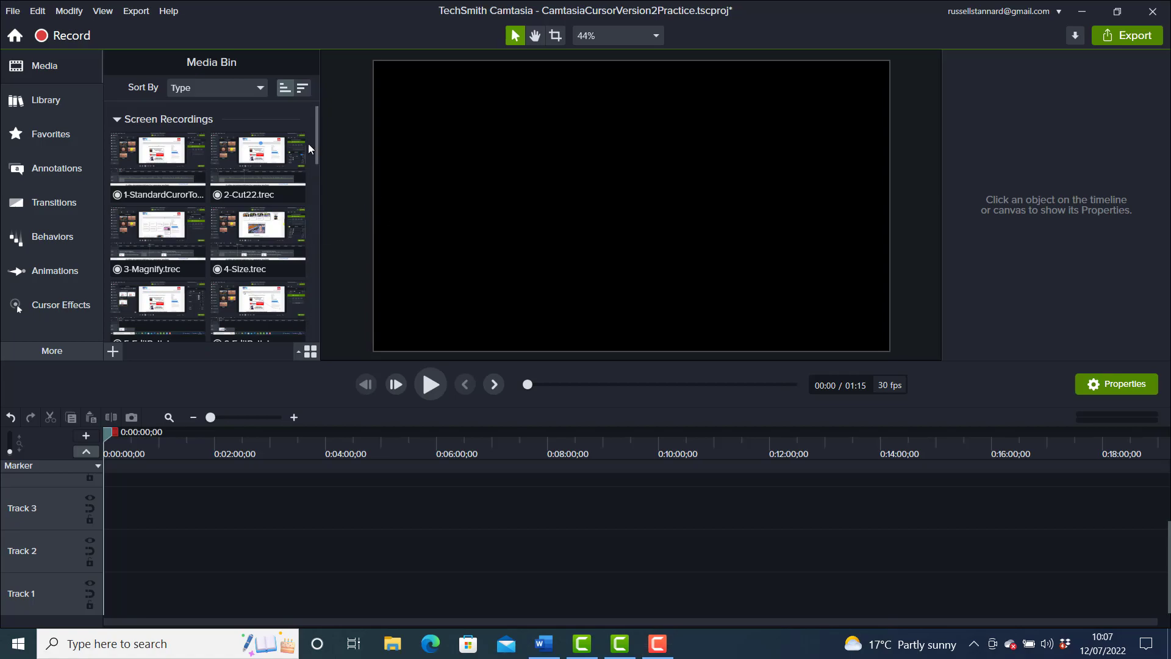
Step: Place the 1-StandardCurorTool recording at the start of Tracks 1 and 2, with 2-Cut22 directly after it
mouse_move(316, 132)
left_mouse_down()
mouse_move(314, 333)
mouse_move(316, 121)
left_mouse_up()
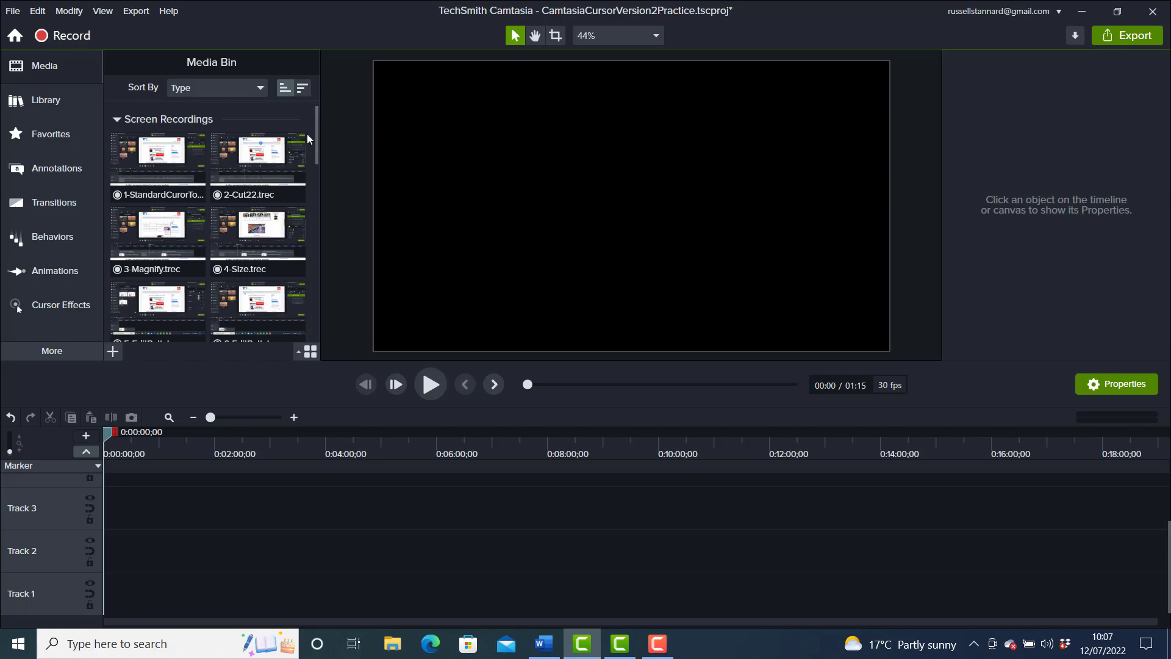
left_click_drag(166, 160, 195, 552)
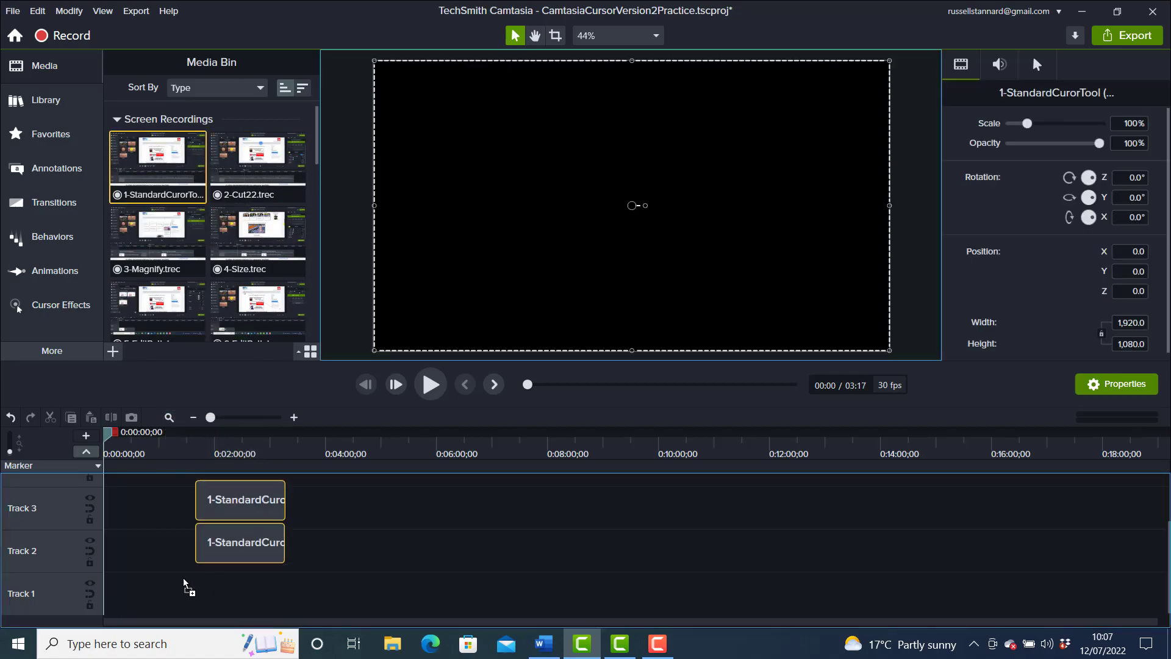
left_click_drag(94, 577, 61, 584)
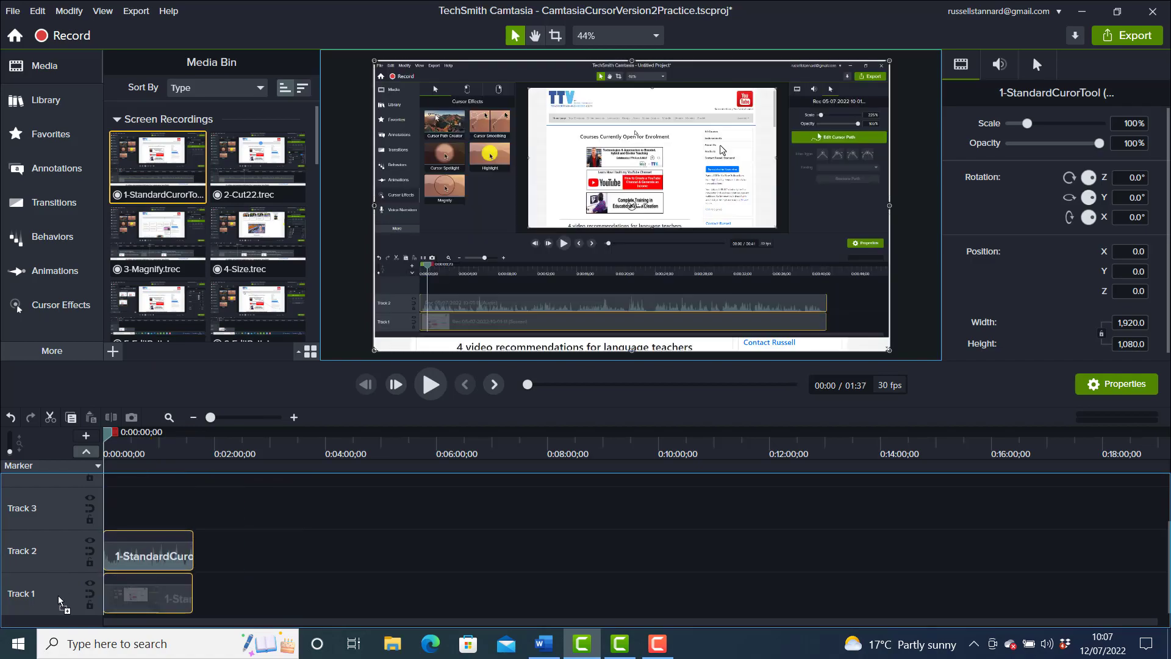
left_click_drag(277, 196, 206, 579)
Step: Add the 3-Magnify, 4-Size and 5-EditPath recordings together on the timeline directly after 2-Cut22
left_click(162, 243)
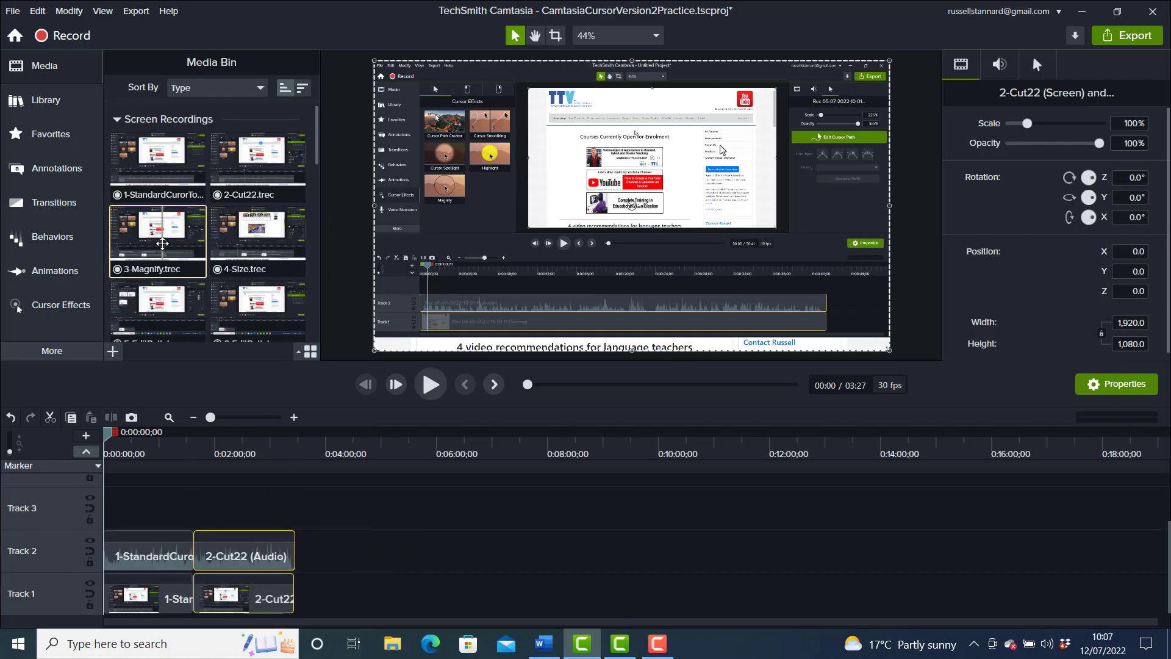
left_click(258, 234, "ctrl")
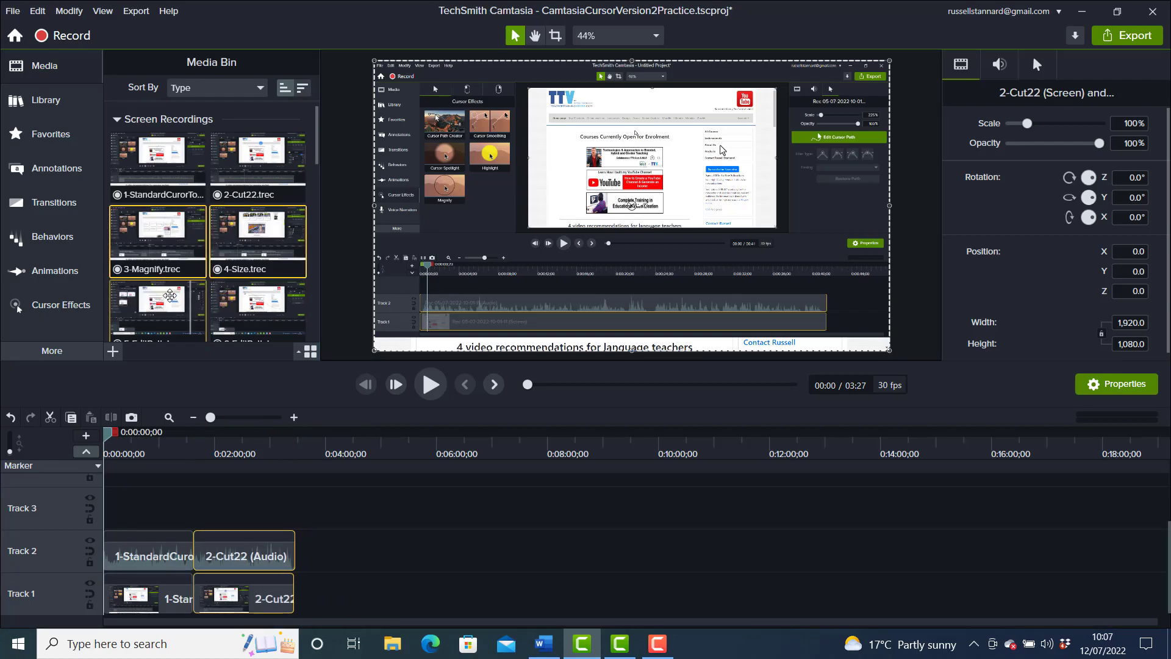
left_click(191, 296, "ctrl")
left_click_drag(190, 295, 296, 610)
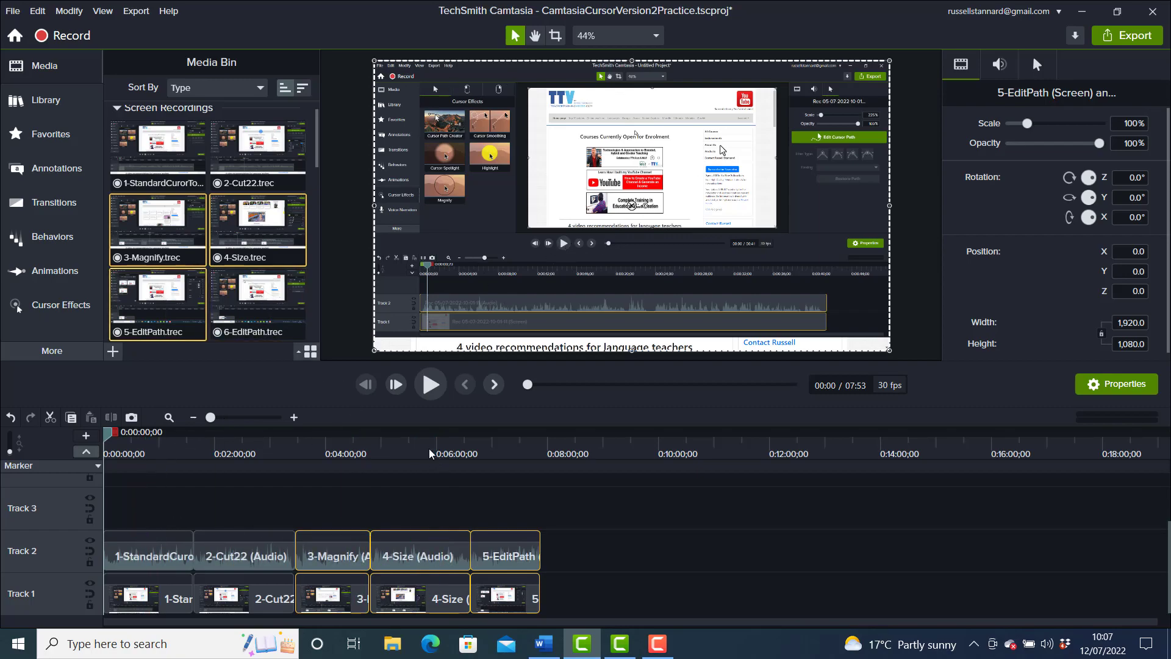
Step: Select all the clips on Tracks 1 and 2 and apply the Highlight cursor effect to them
left_click_drag(116, 438, 151, 444)
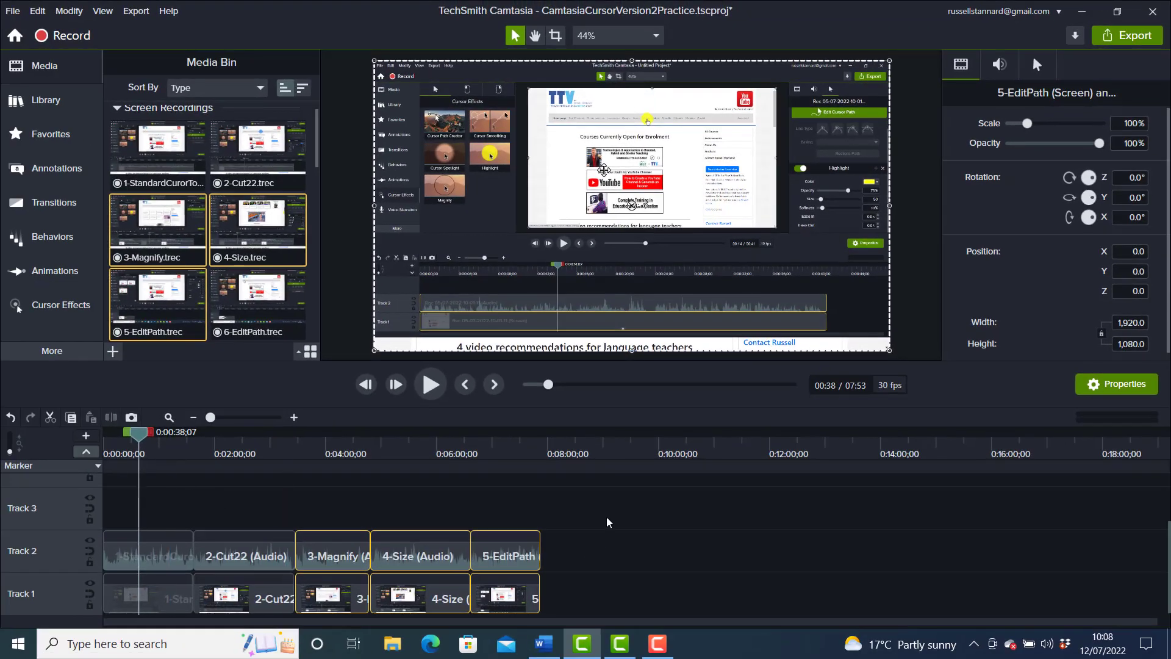
left_click_drag(603, 501, 116, 595)
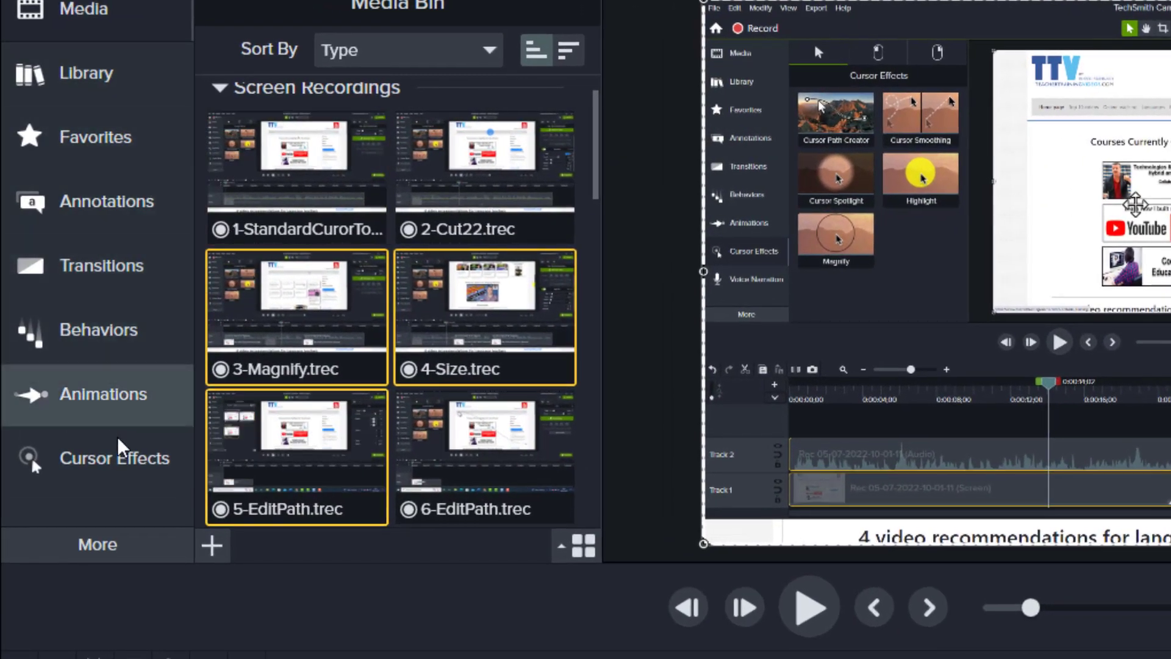
left_click(115, 479)
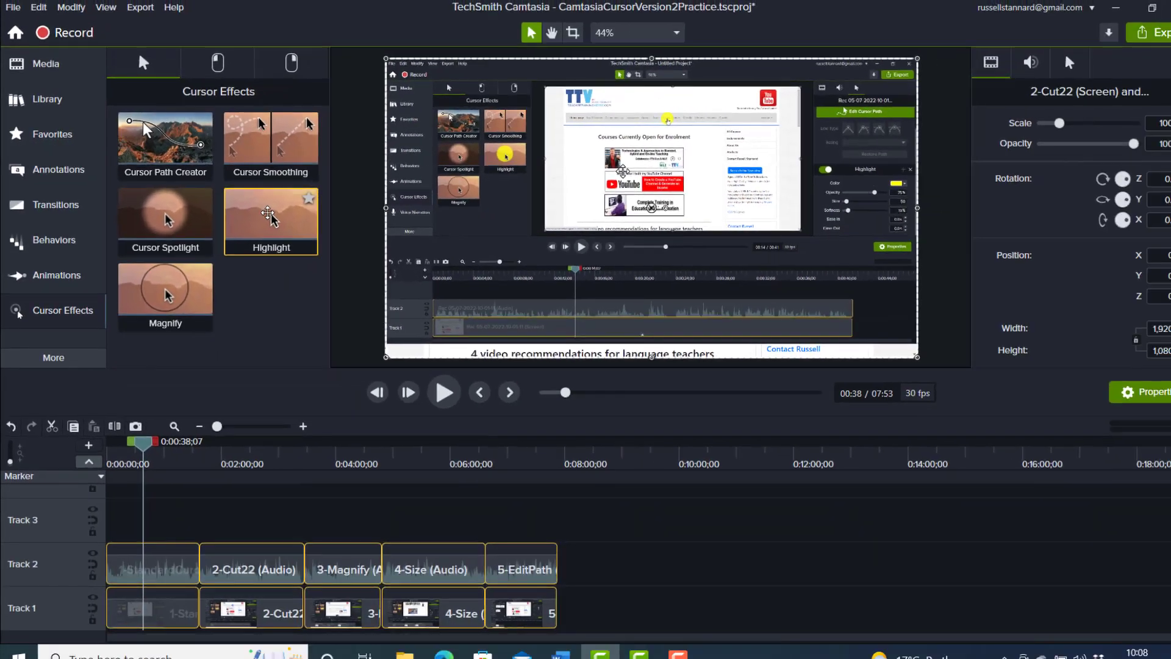
left_click_drag(268, 213, 311, 599)
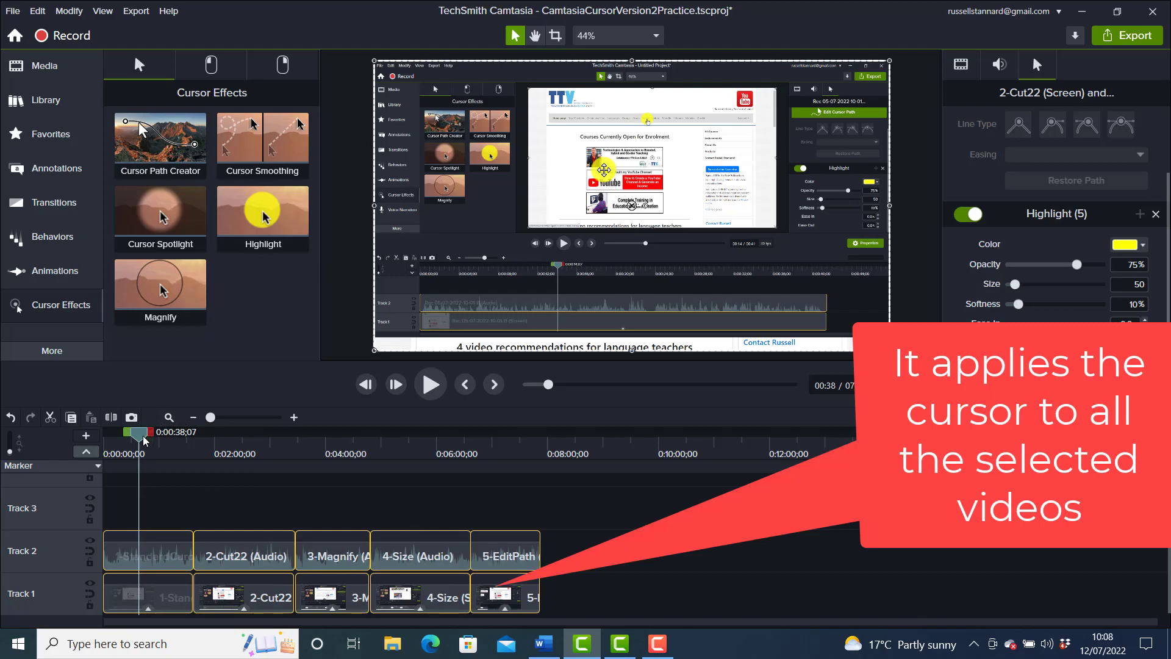
Step: Set the cursor highlight of the selected clips to 62% opacity and a size of 72
left_click_drag(145, 441, 147, 443)
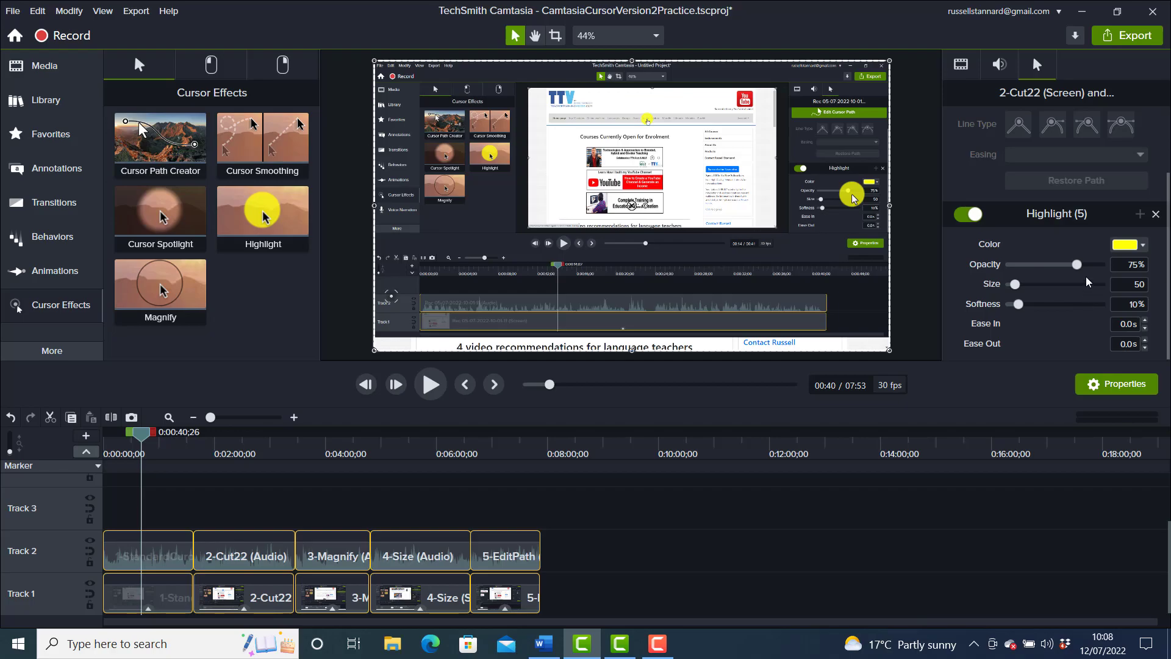
left_click_drag(1078, 266, 1074, 267)
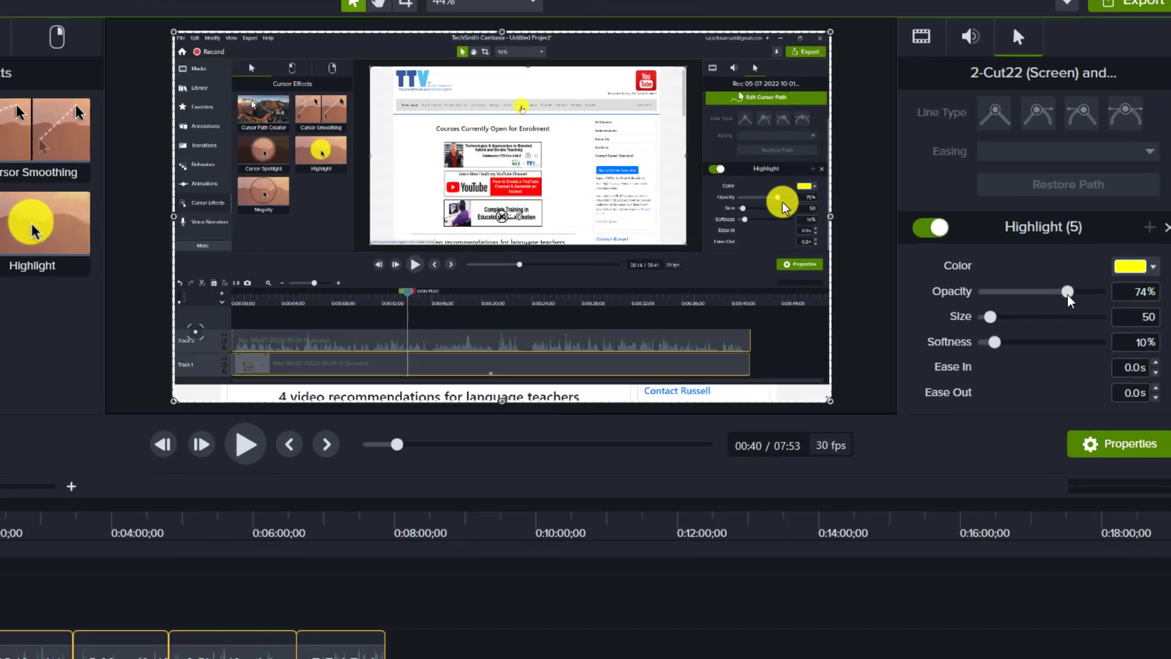
left_click_drag(1054, 333, 1038, 333)
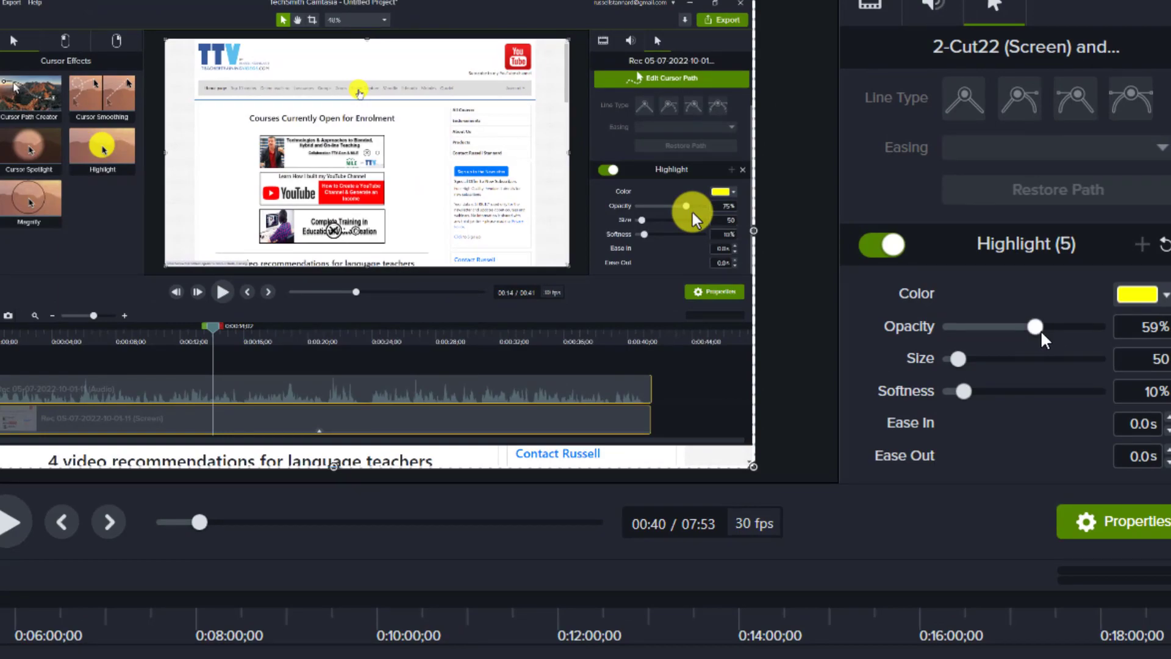
left_click_drag(1037, 327, 1042, 329)
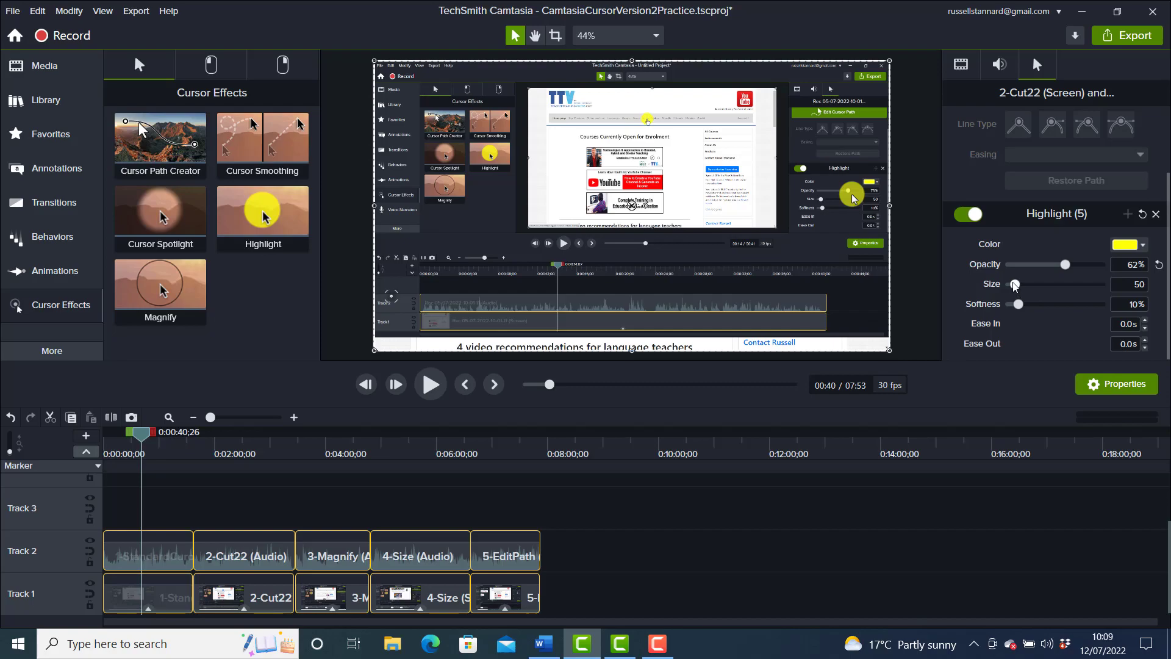
left_click_drag(1014, 286, 1017, 287)
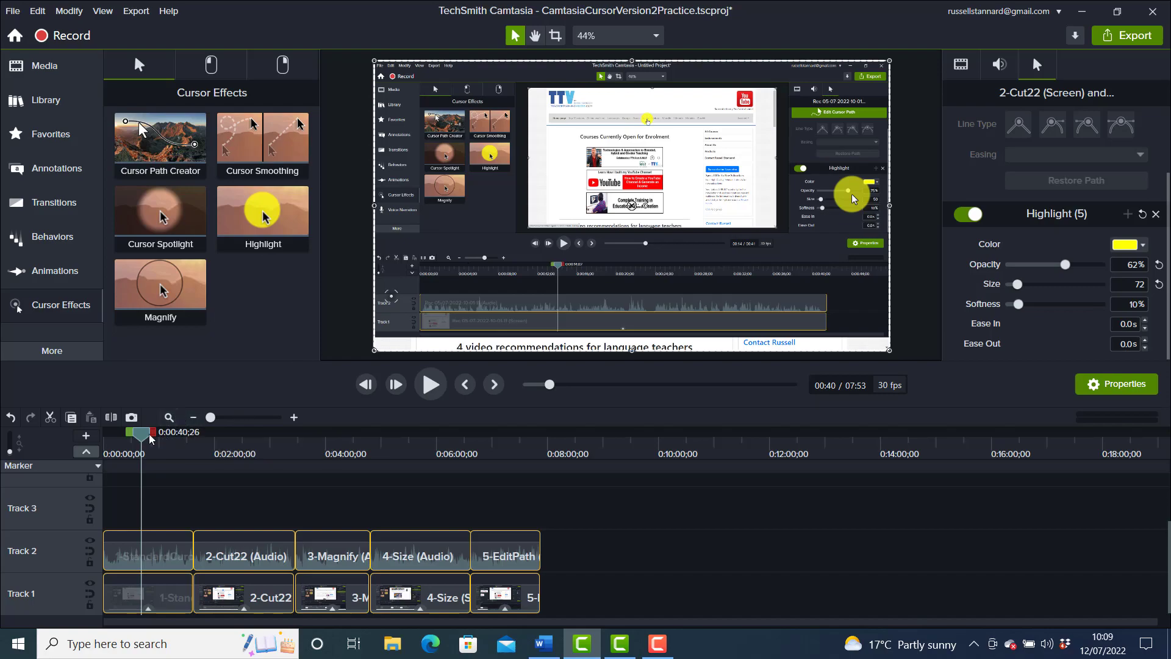
Step: Preview the highlight in the 2-Cut22 clip at 0:02:10 and change its color to dark purple #210A56
left_click_drag(142, 438, 225, 478)
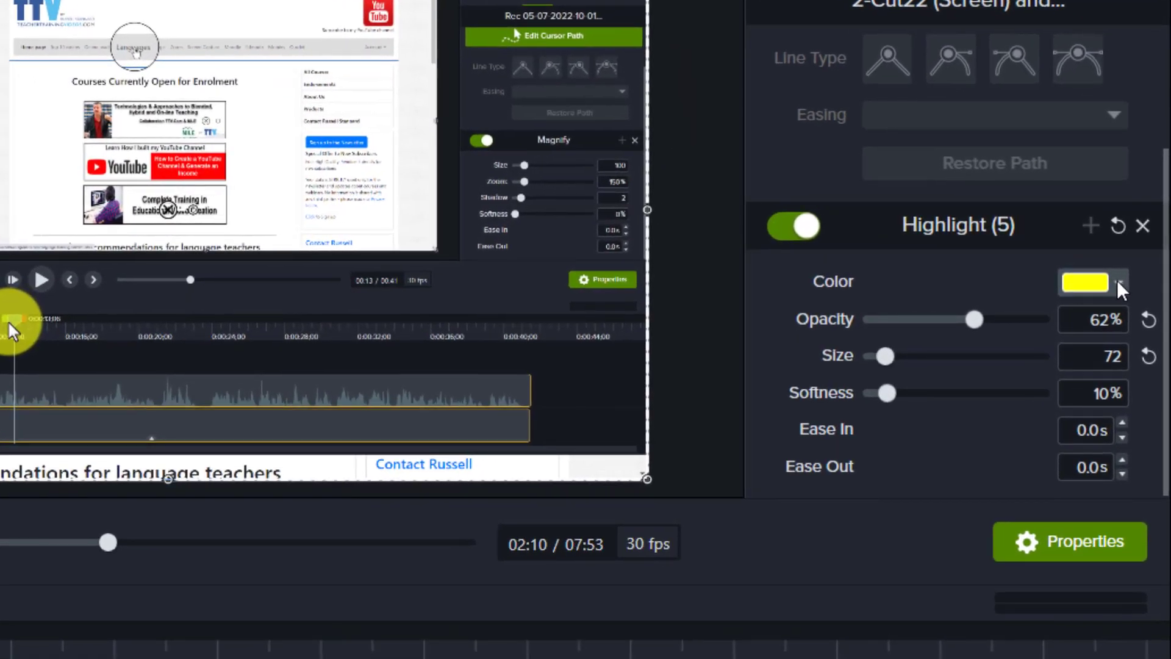
left_click(1121, 284)
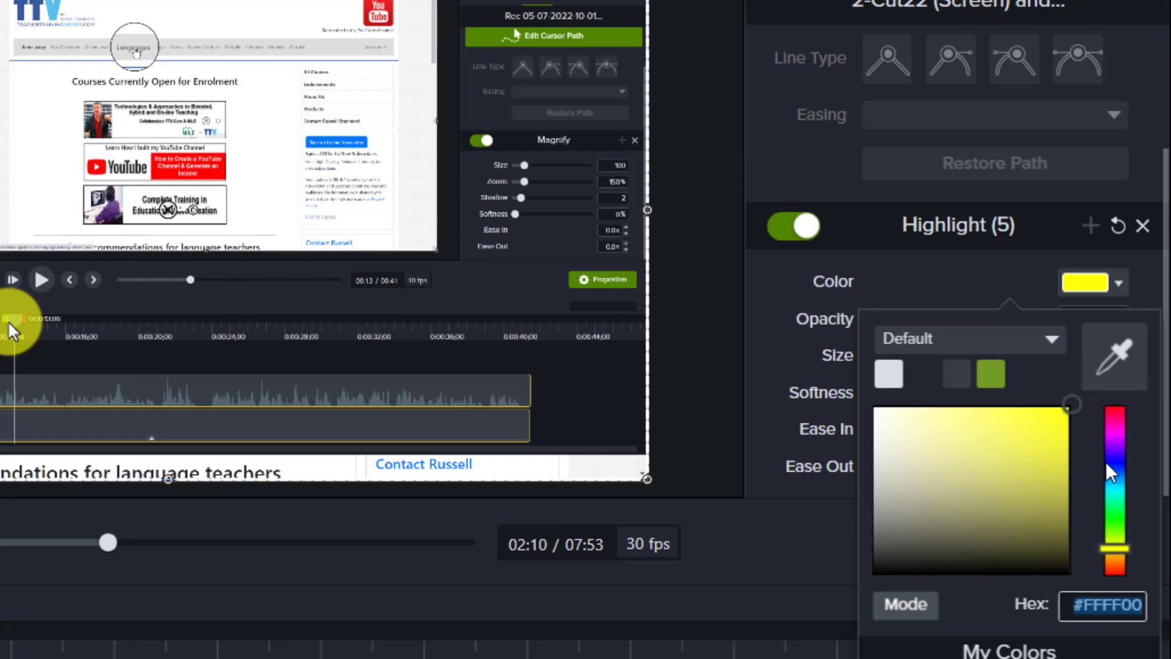
left_click(1115, 415)
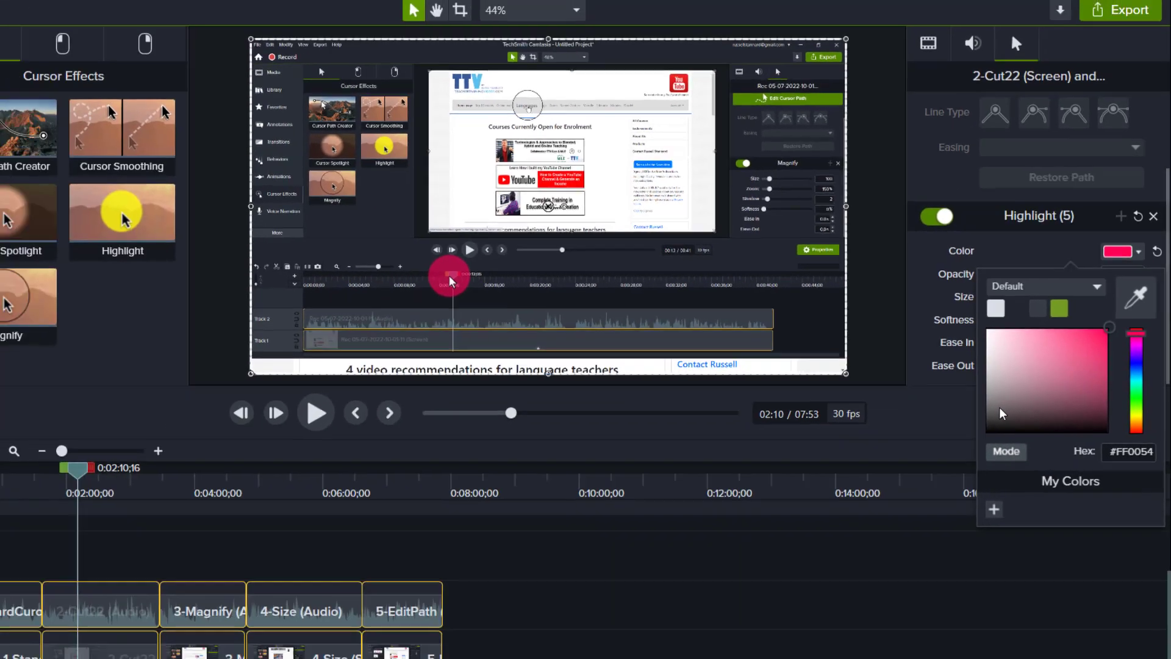
left_click(1000, 408)
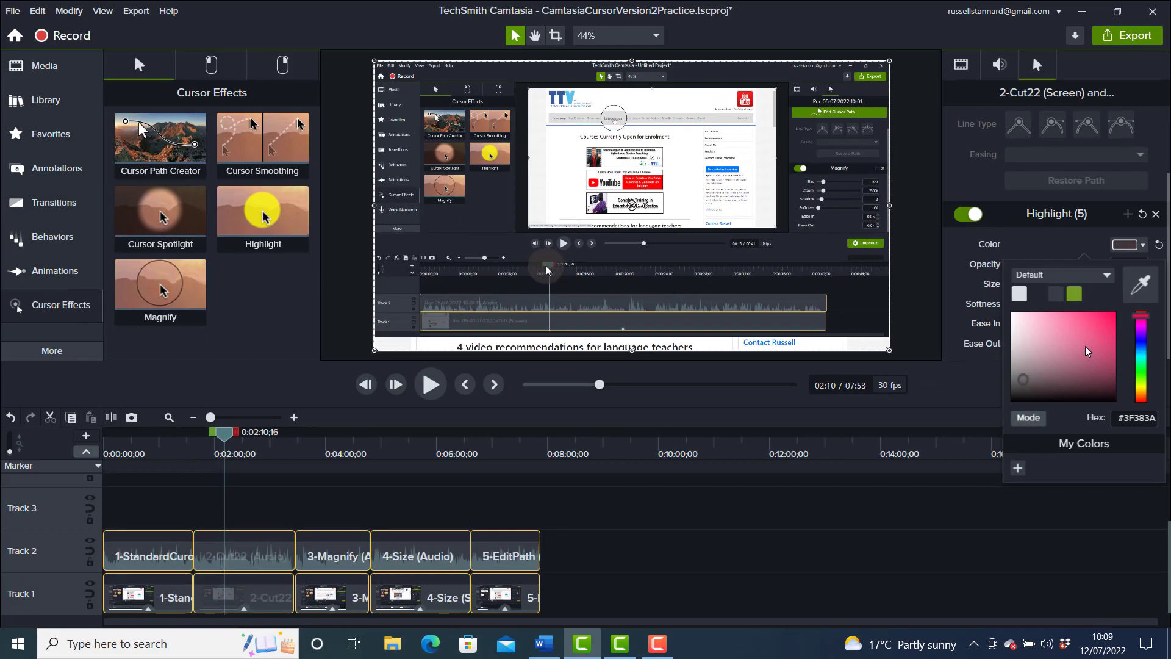
left_click(1085, 346)
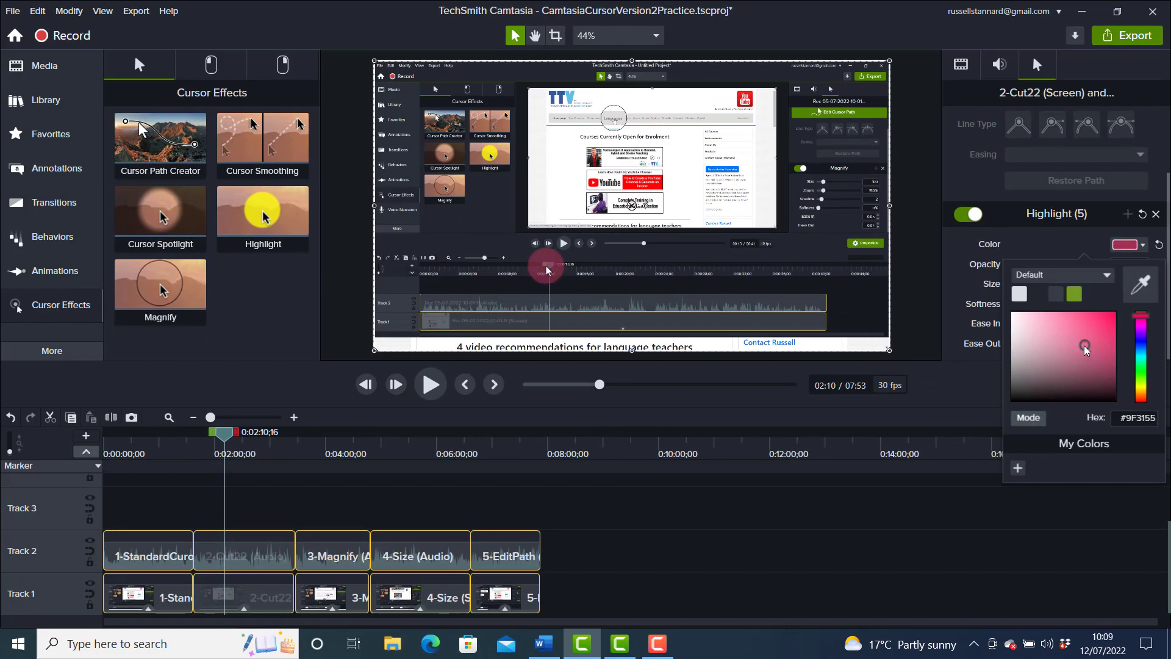
left_click(1105, 372)
left_click(1141, 337)
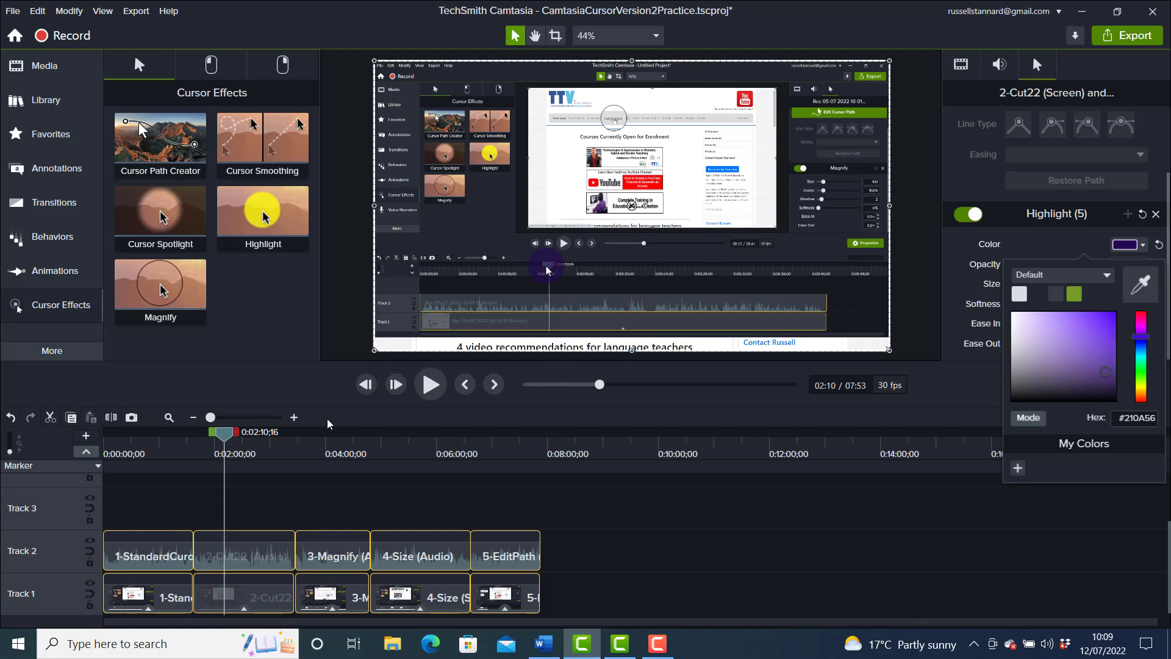
Step: Preview the highlight at 0:01:46 and change its color to bright green #8CE31C
left_click_drag(226, 435, 205, 436)
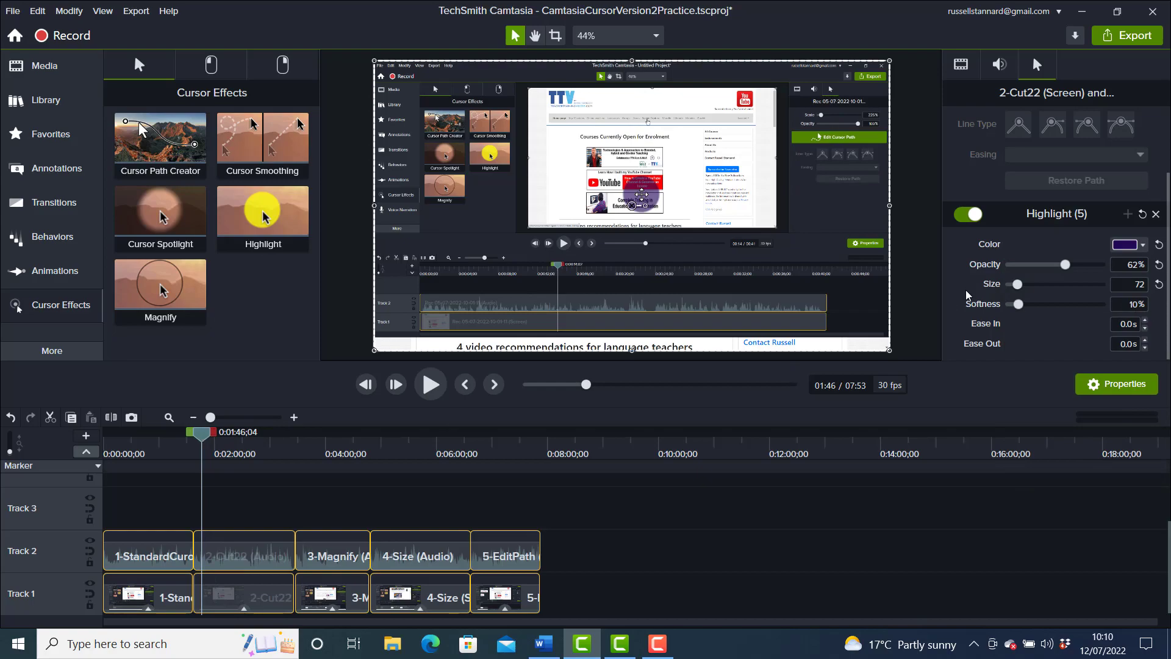
left_click(1143, 245)
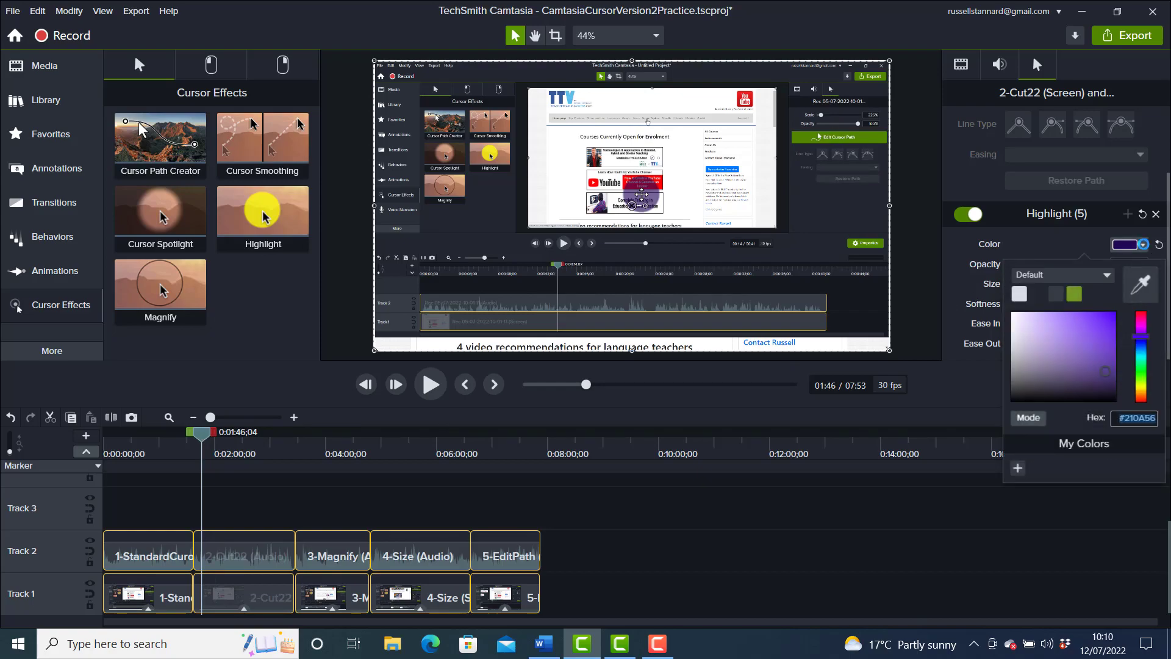
left_click(1141, 382)
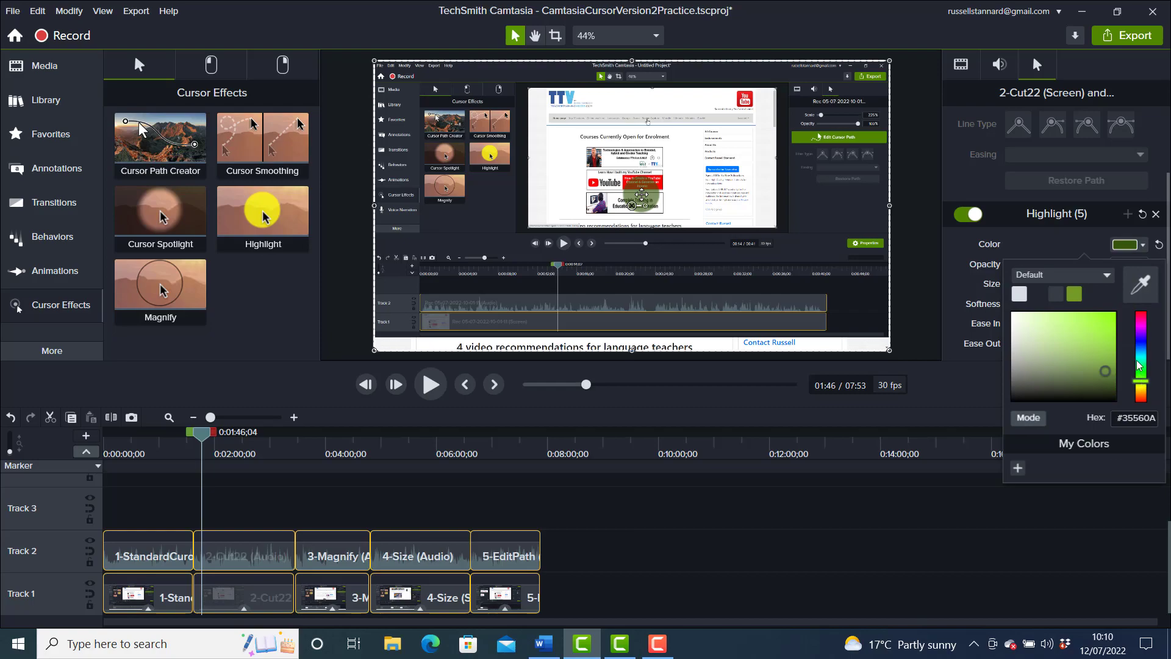
left_click(1105, 320)
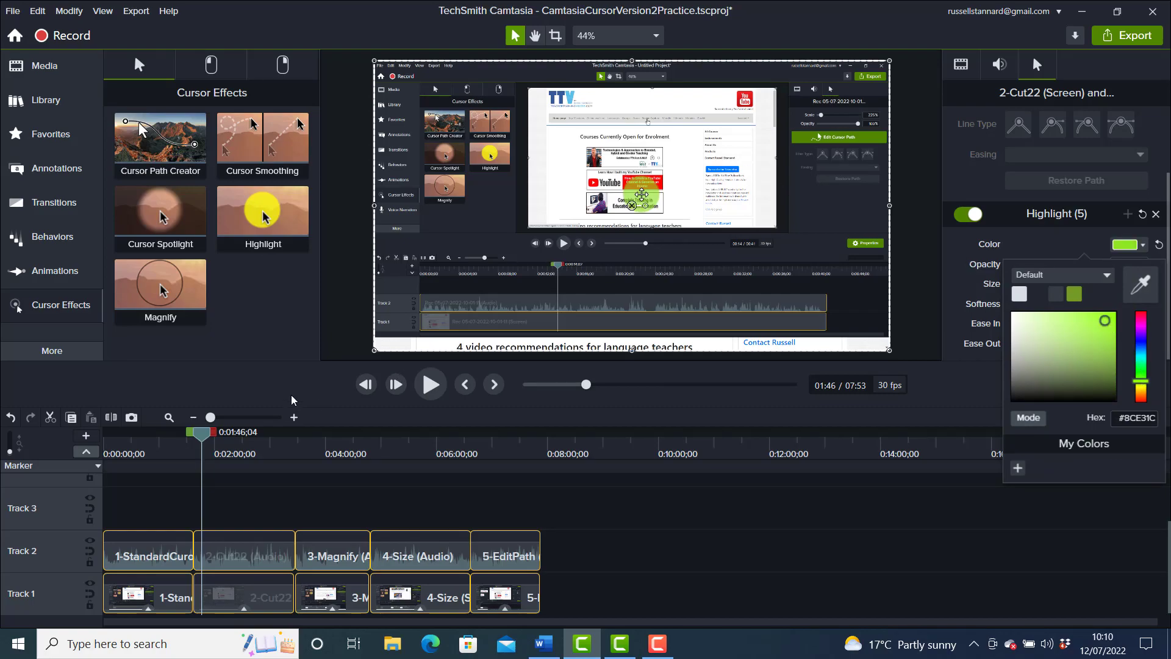
Step: Preview the highlight at 0:01:22 and undo its color changes back to yellow
left_click_drag(201, 438, 179, 445)
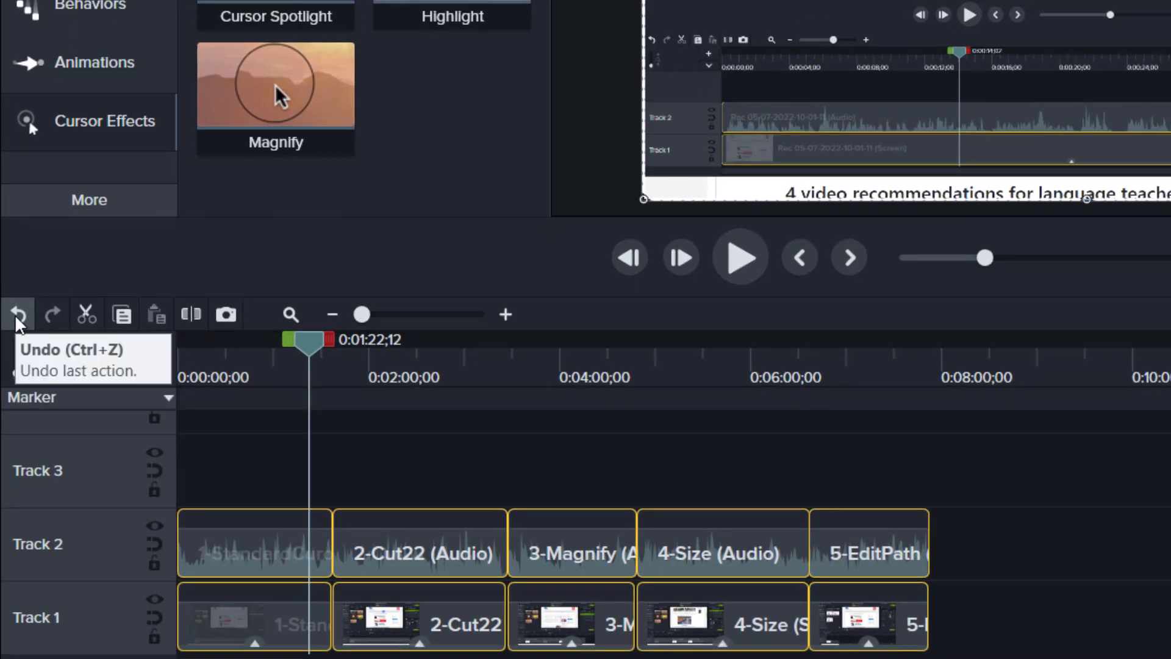
left_click(16, 318)
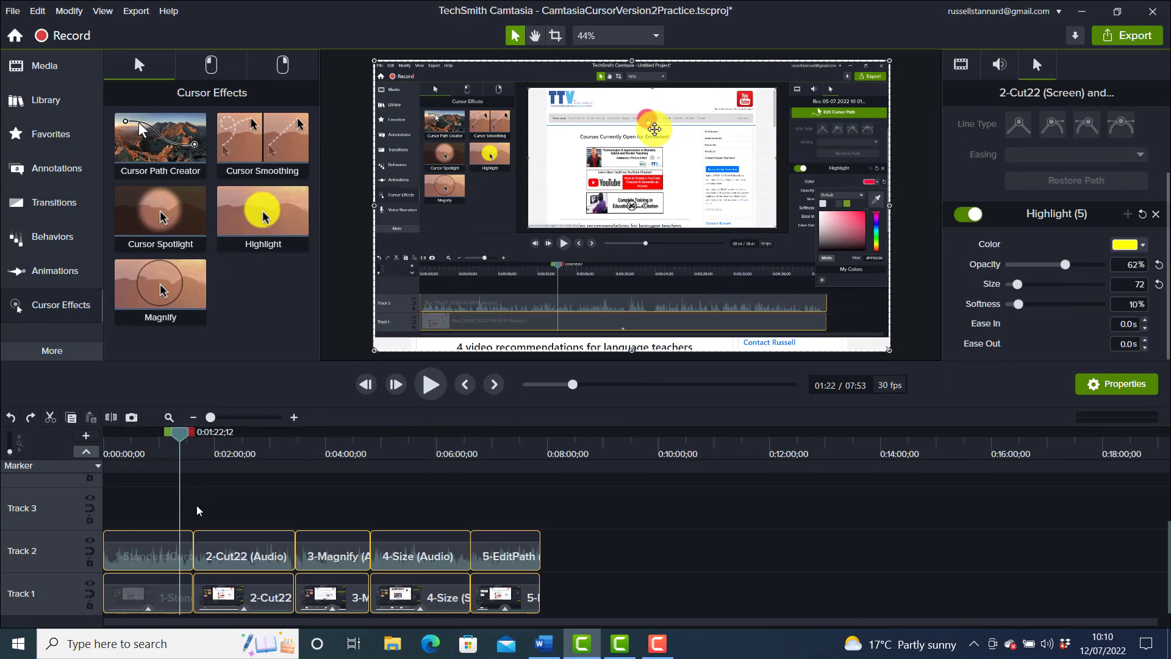
left_click_drag(190, 448, 214, 450)
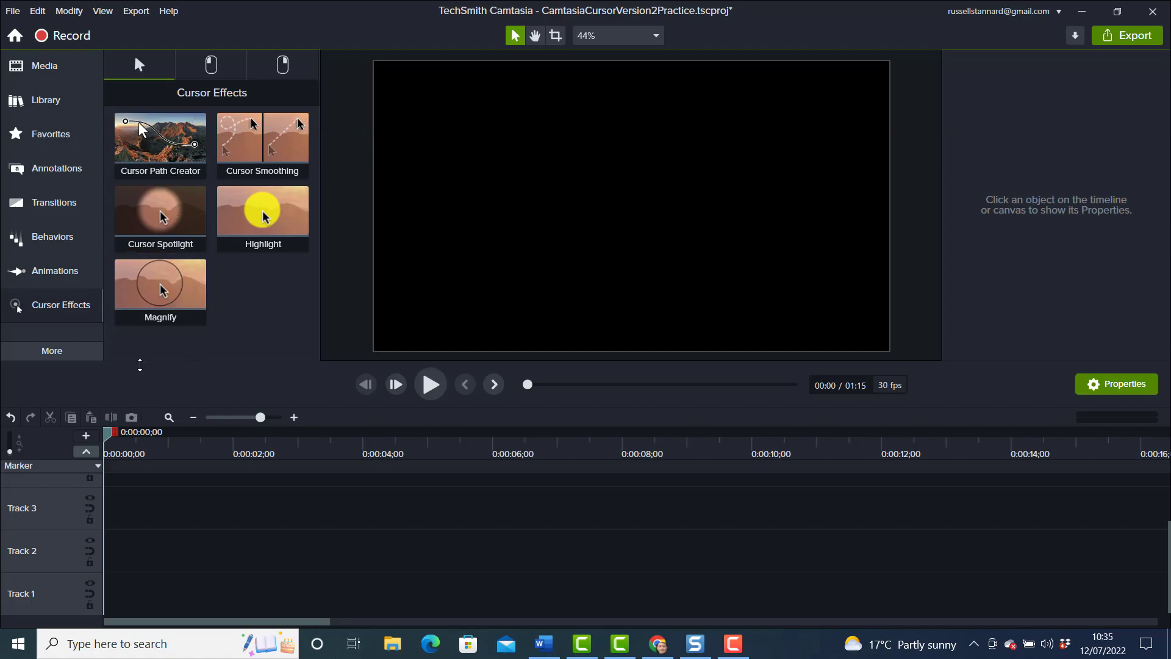
Step: Add the TTV1280.jpg image at the start of Track 1 and scale it to fit the canvas
left_click(47, 100)
left_click(49, 68)
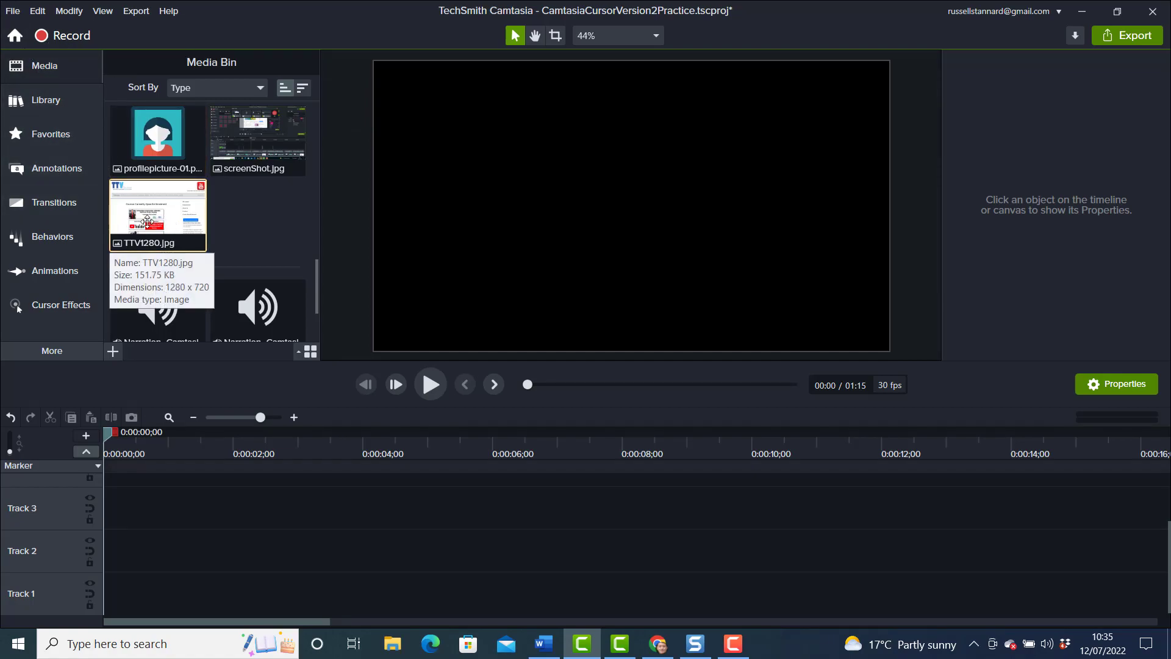
left_click_drag(148, 226, 79, 583)
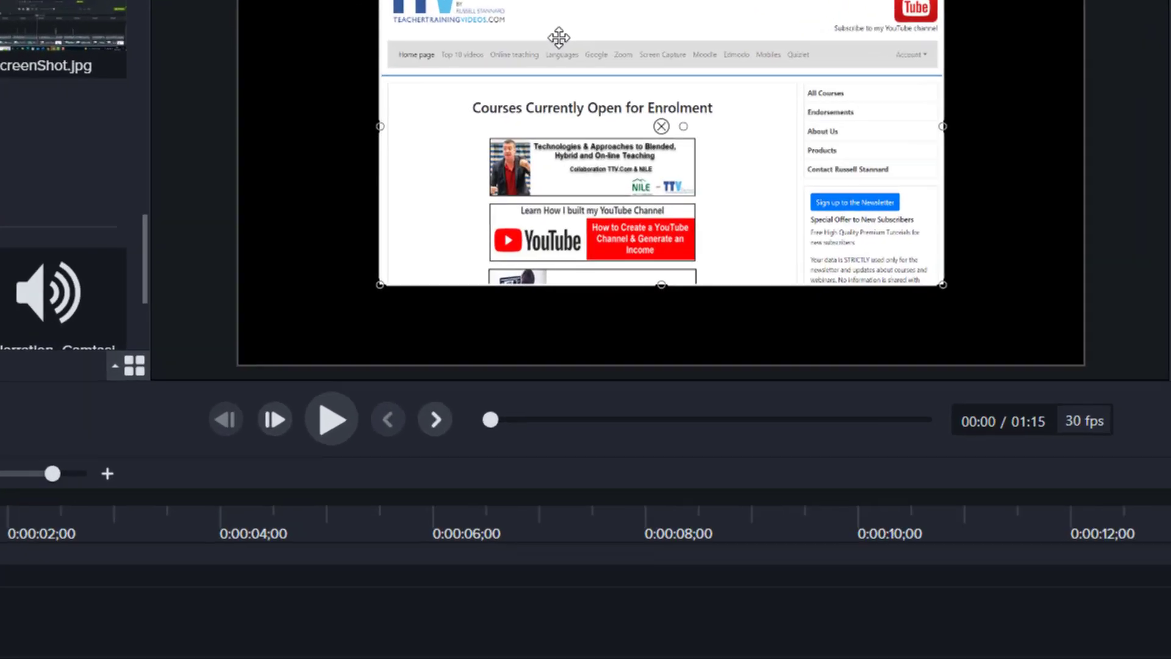
right_click(552, 157)
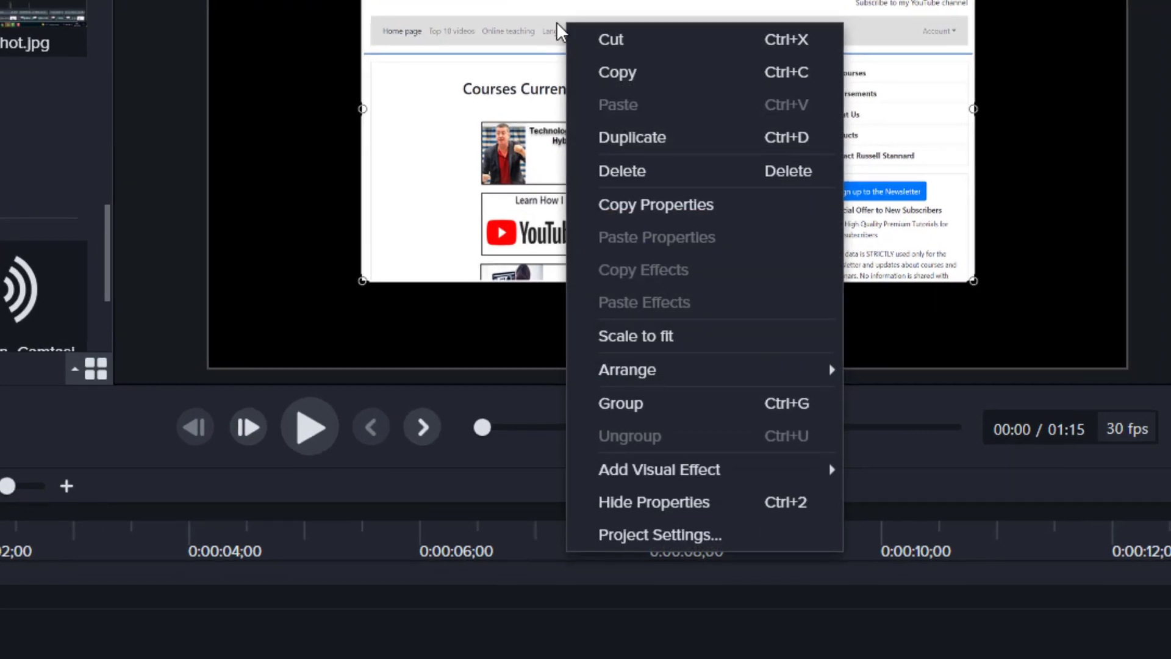
left_click(653, 337)
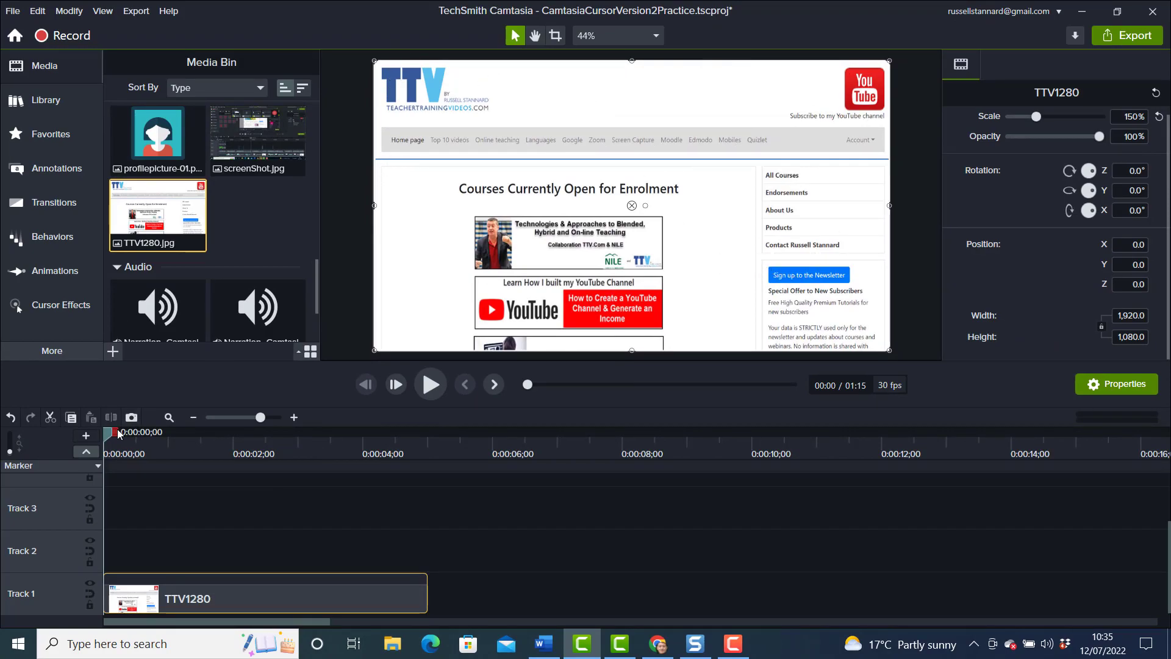
Step: Apply the Cursor Path Creator effect to the TTV1280 image clip and enlarge the cursor to 483% scale
left_click_drag(112, 435, 105, 463)
left_click(59, 308)
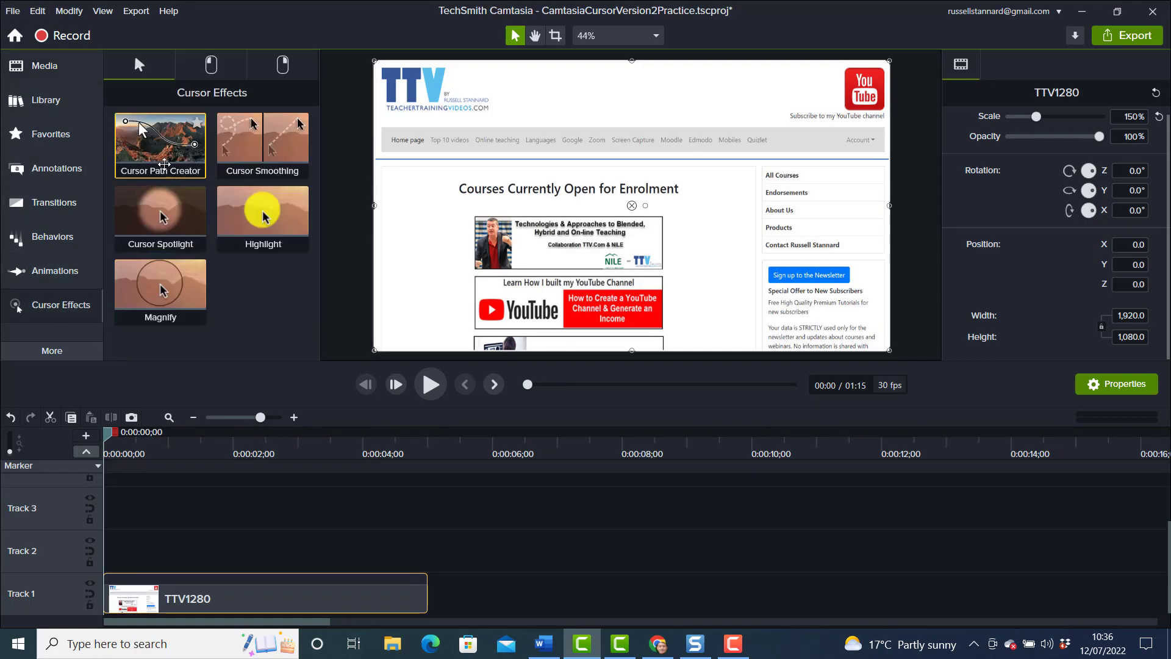
left_click_drag(150, 145, 214, 588)
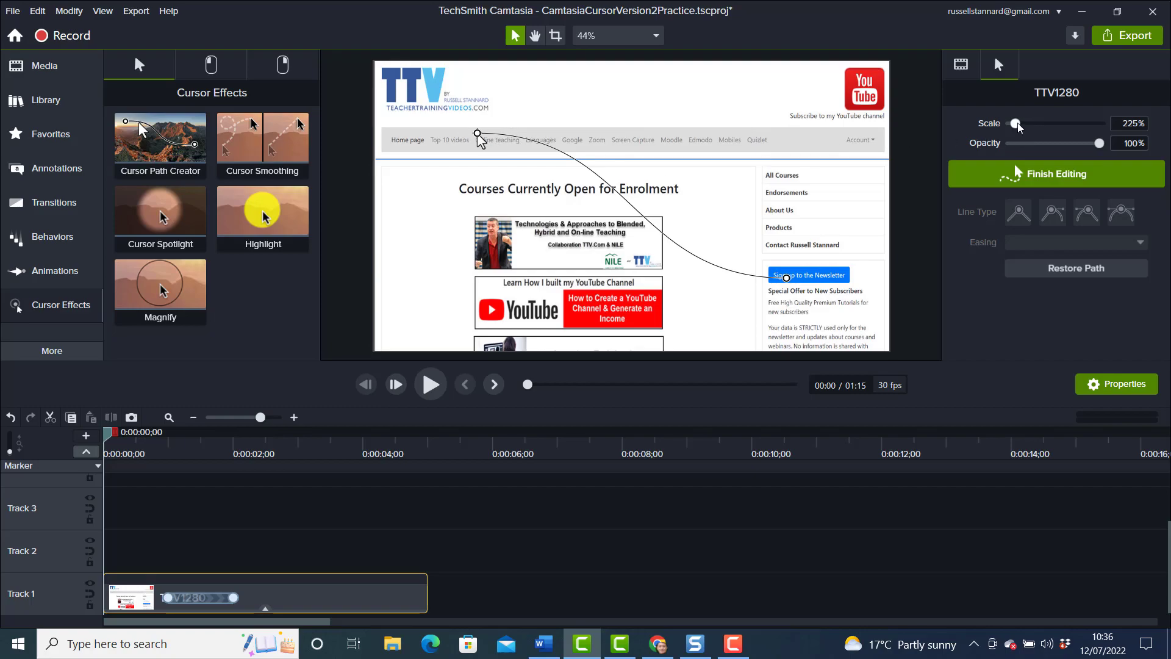
left_click_drag(1017, 125, 1025, 127)
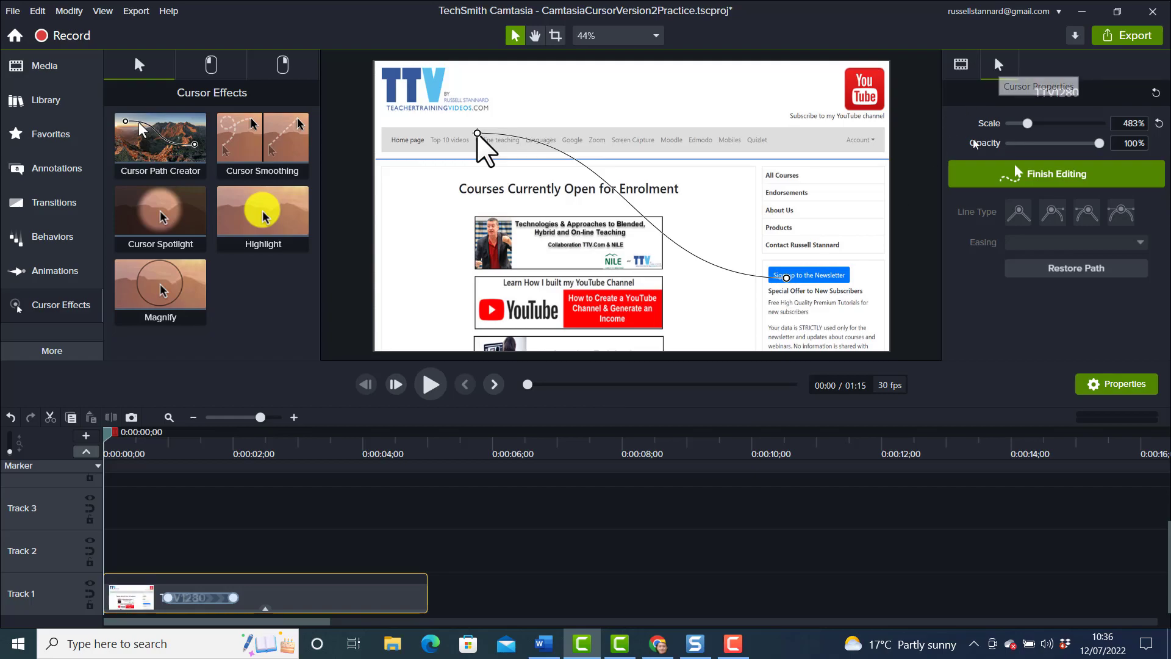
Step: Enlarge the path cursor to 547% scale and play back its movement across the image
left_click_drag(1028, 123, 1038, 127)
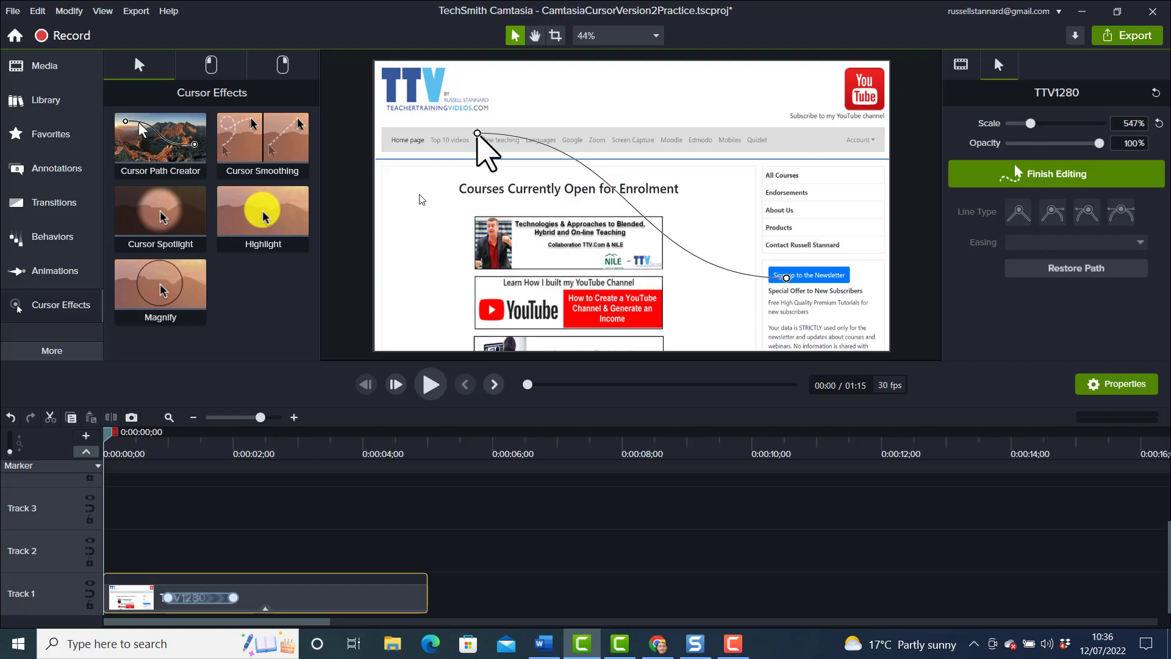
left_click(430, 384)
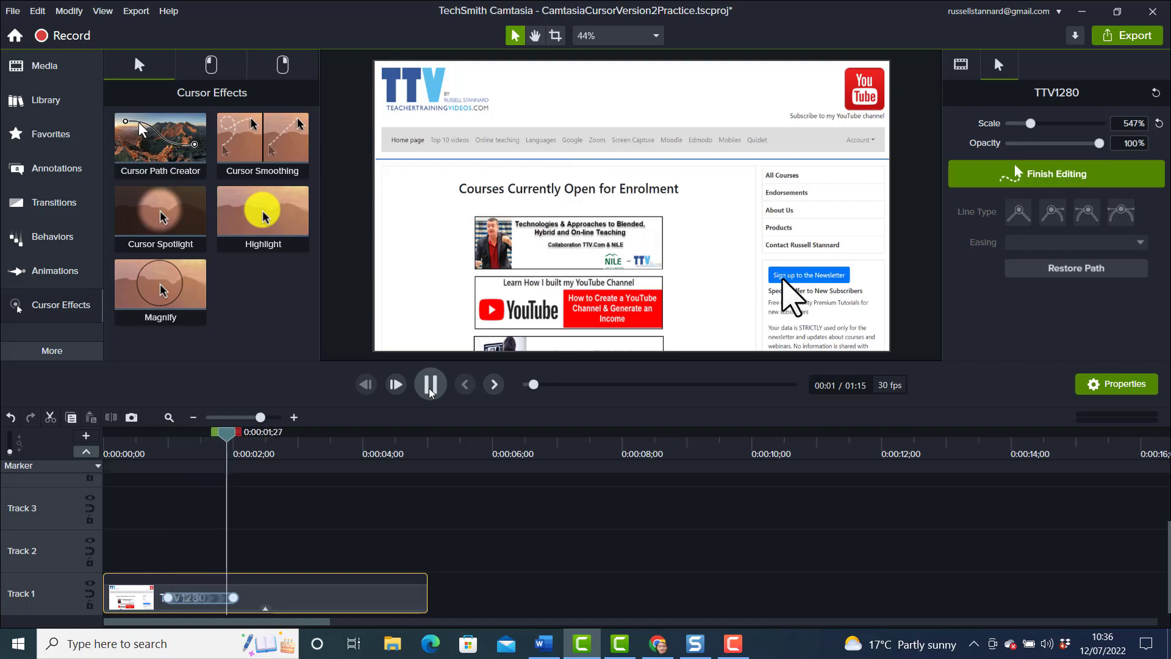
left_click(430, 385)
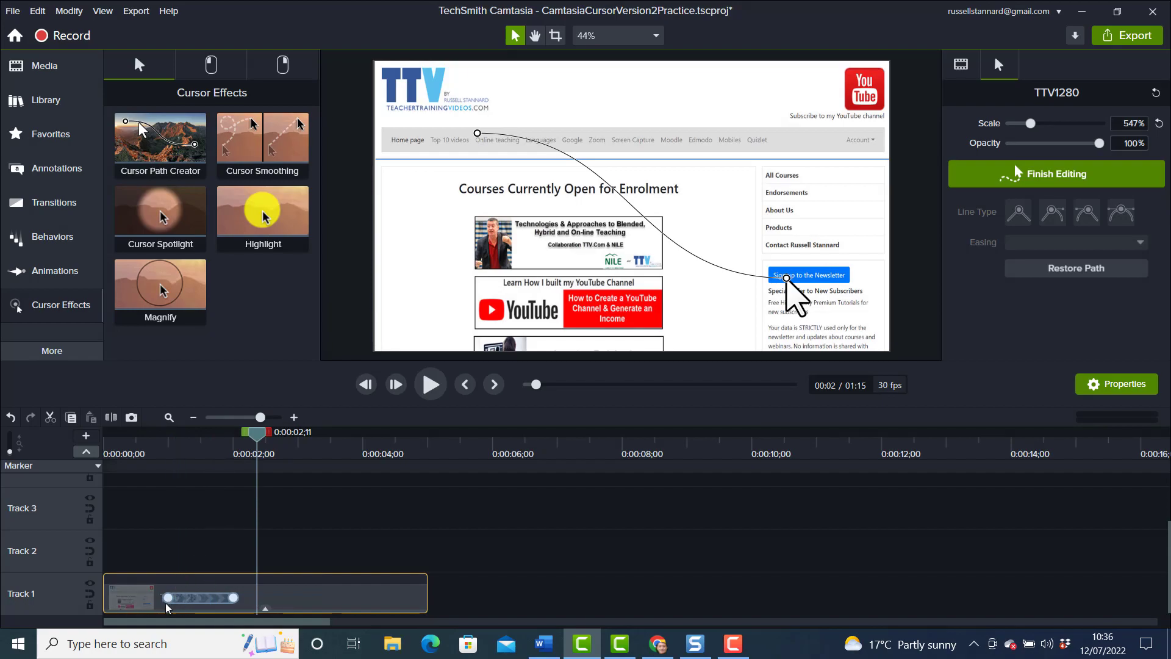
Step: Extend the TTV1280 clip to 10 seconds 9 frames and stretch its cursor path from near the clip's start to near its end
left_click_drag(169, 601, 119, 601)
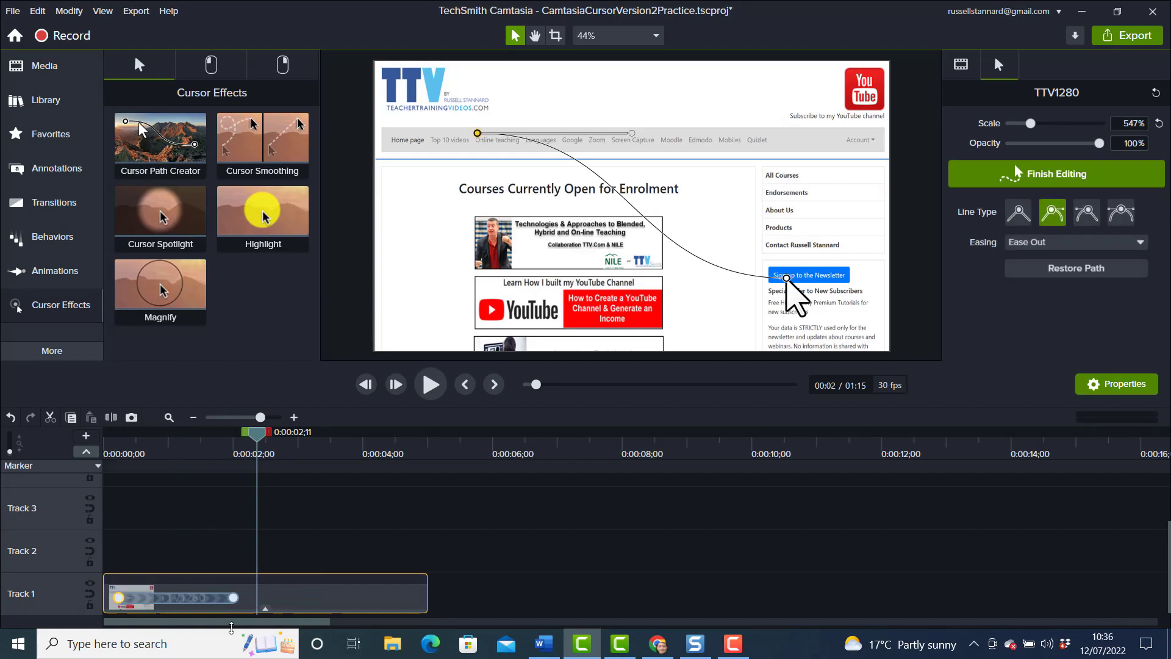
left_click_drag(234, 600, 407, 611)
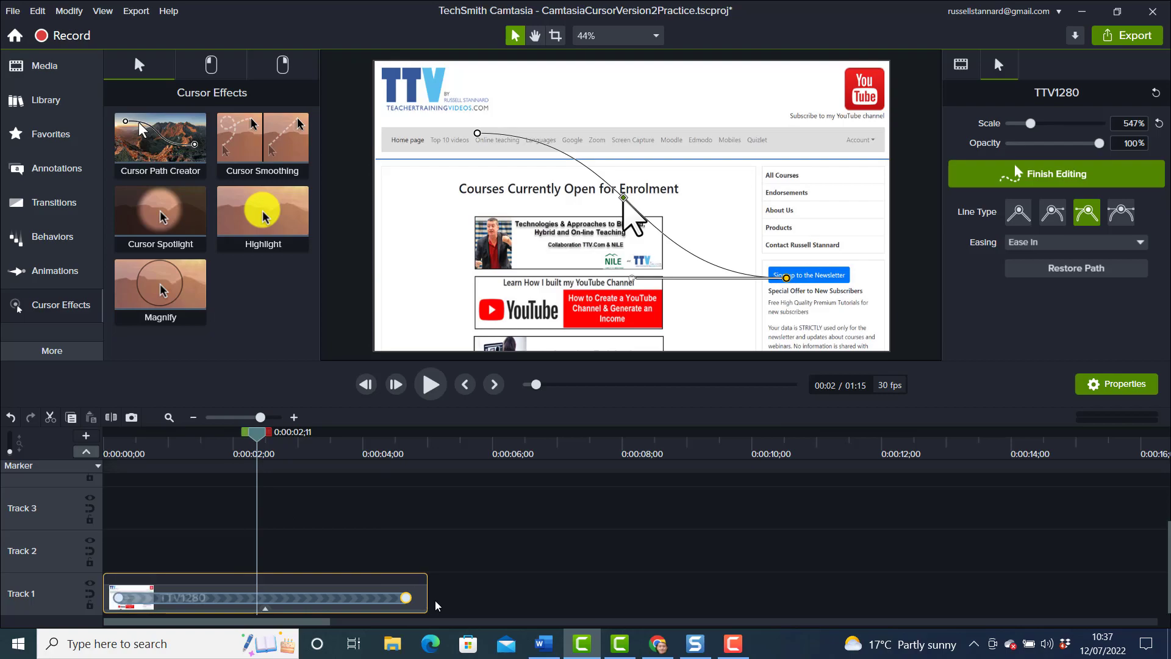
left_click_drag(425, 592, 765, 603)
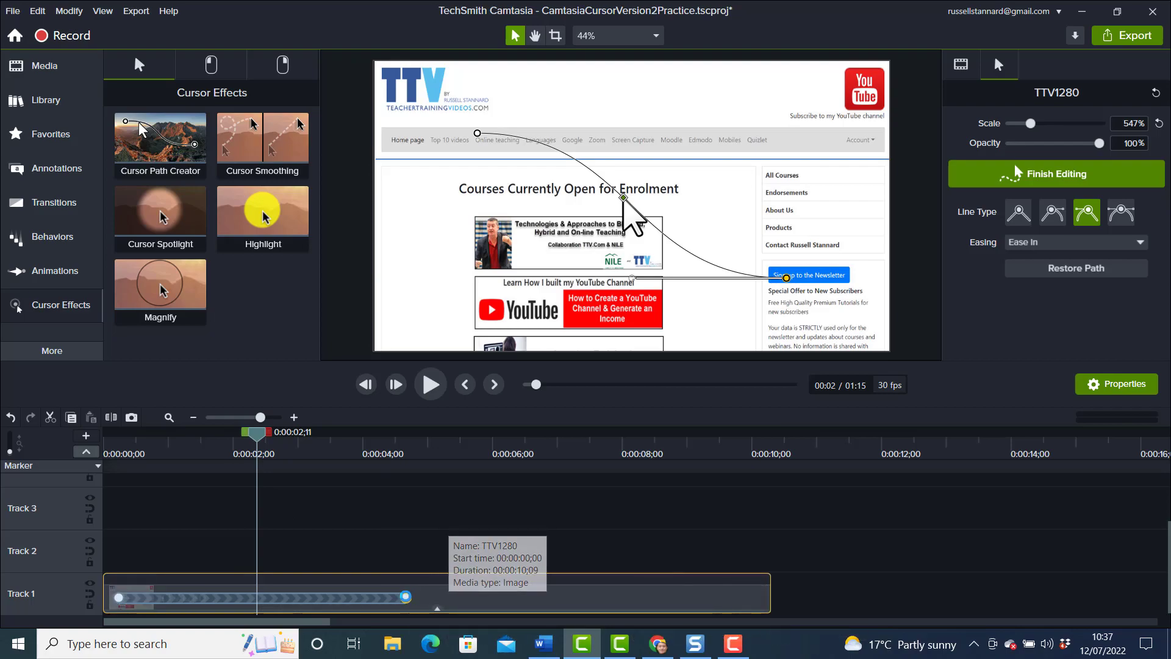
left_click_drag(407, 597, 742, 616)
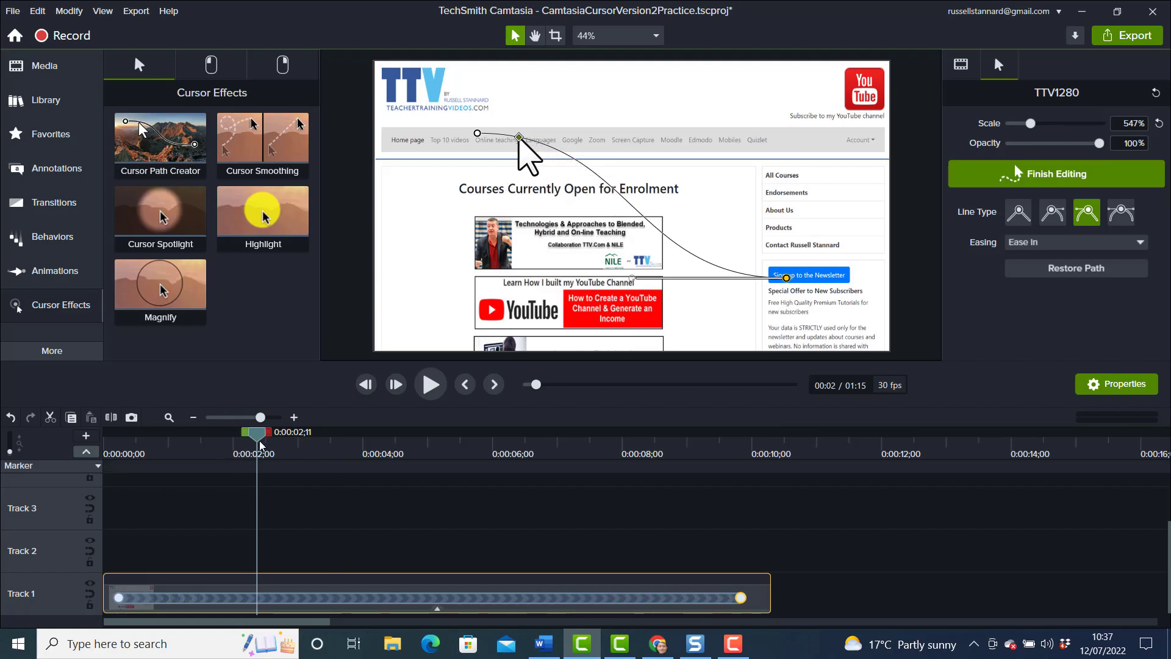
left_click_drag(260, 441, 655, 569)
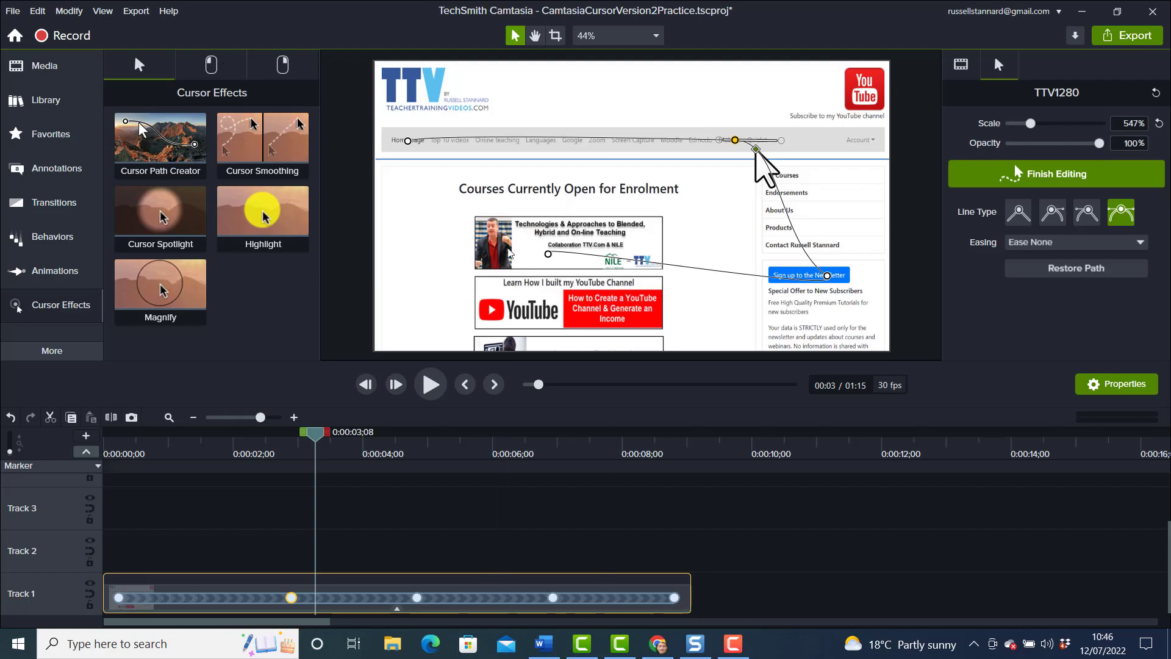
Step: Preview the multi-point cursor path on the TTV1280 image from the beginning of the timeline
left_click_drag(318, 433, 104, 440)
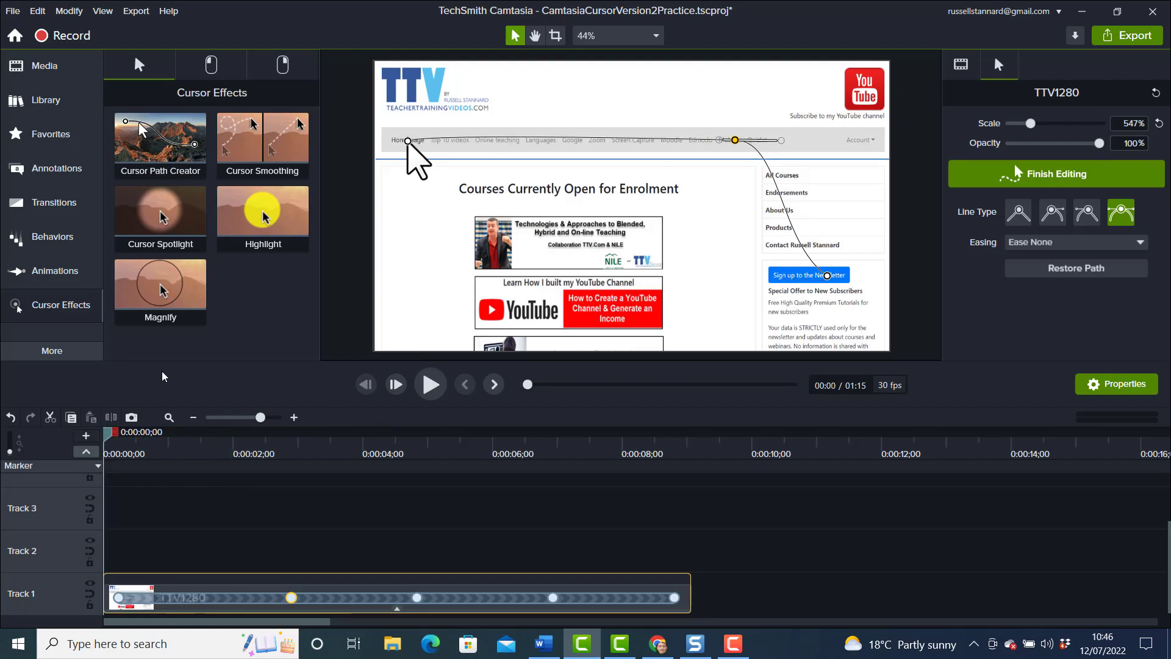
left_click(431, 385)
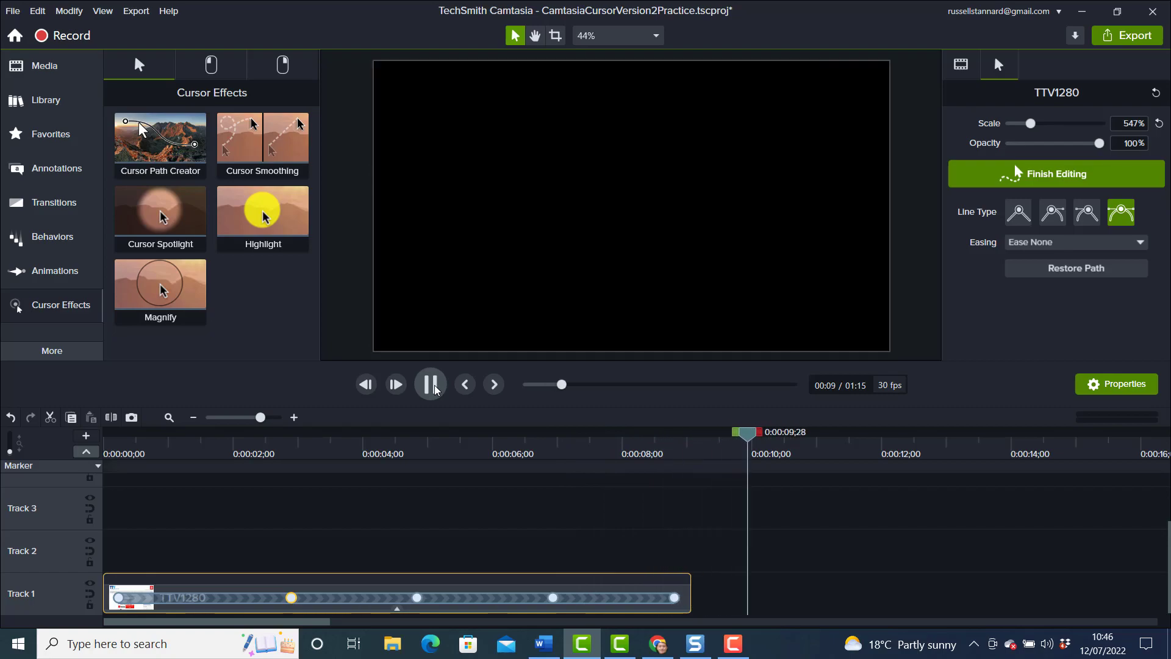
left_click(431, 384)
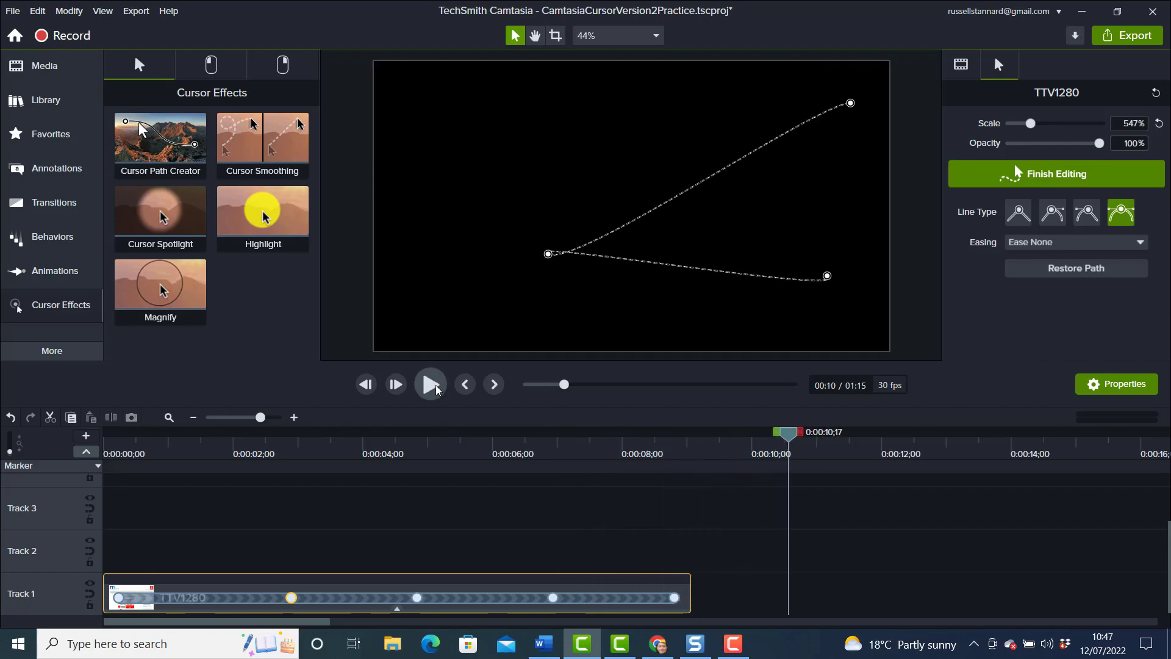
left_click_drag(788, 435, 400, 445)
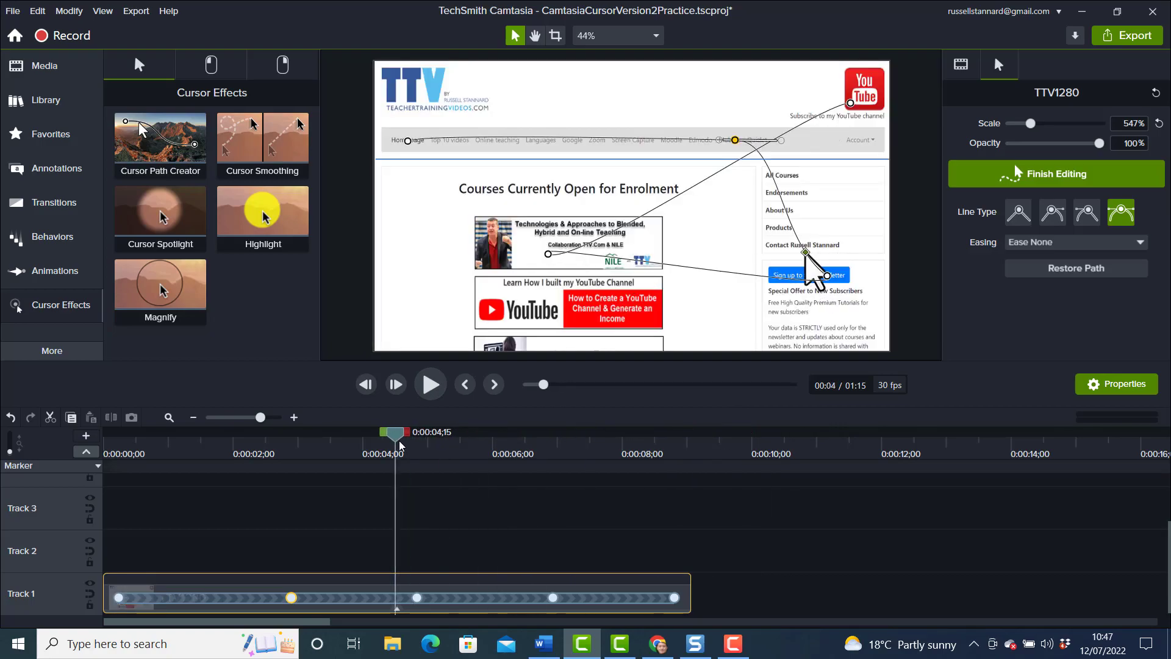
Step: Undo the cursor path edits until only the start and end points remain
left_click(11, 418)
left_click(12, 418)
left_click(12, 418)
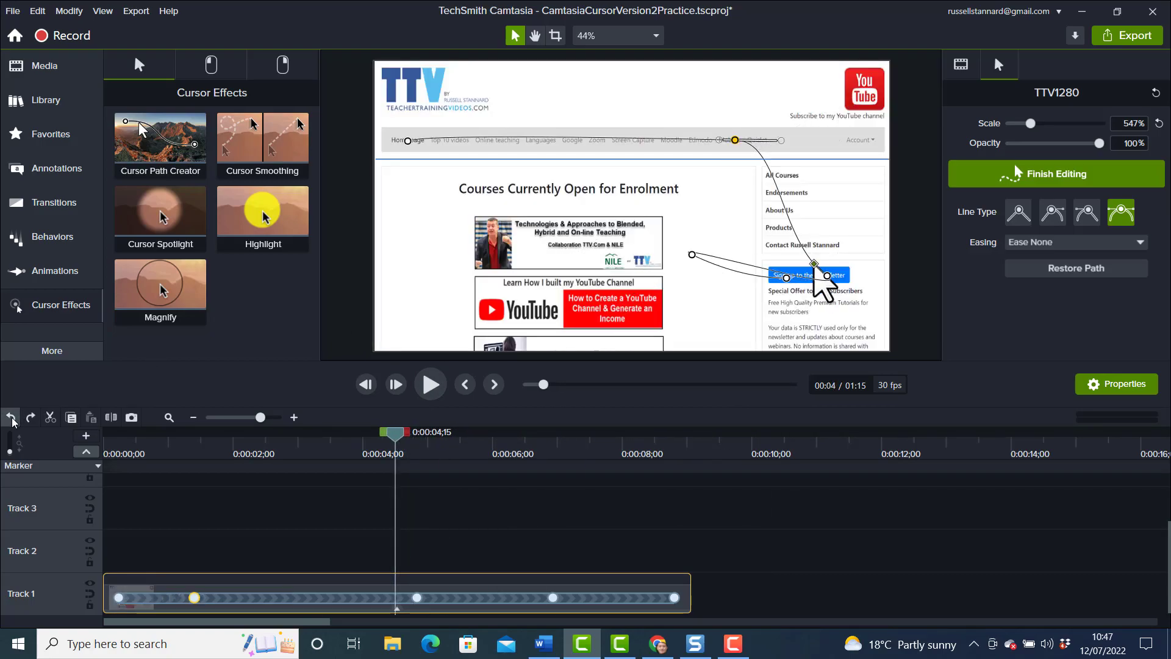
left_click(12, 418)
left_click(12, 418)
left_click(11, 419)
left_click(12, 419)
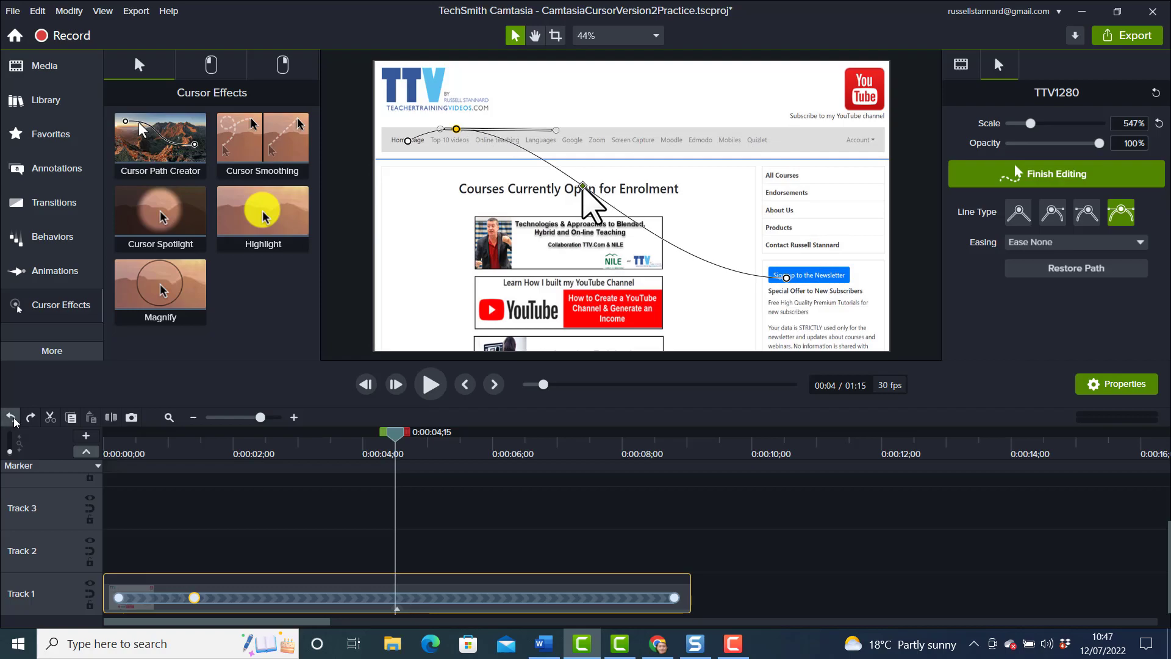
left_click(12, 418)
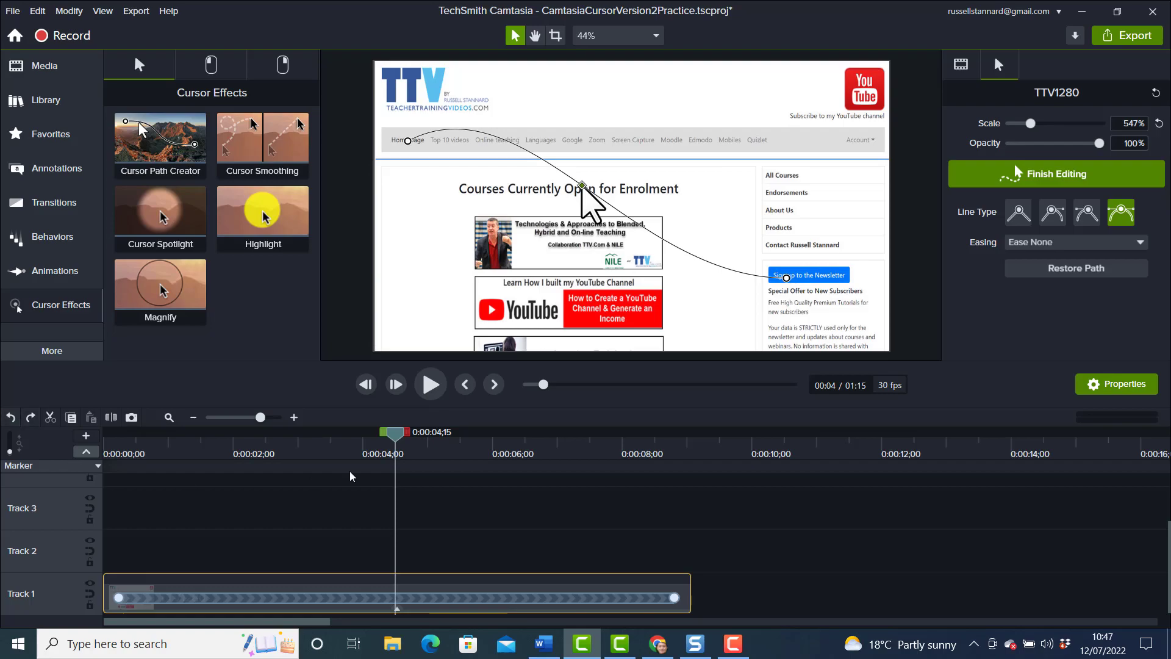
Step: Add two cursor points along the path, one near the Online teaching menu item and one at 0:00:05;25
left_click_drag(396, 434, 330, 489)
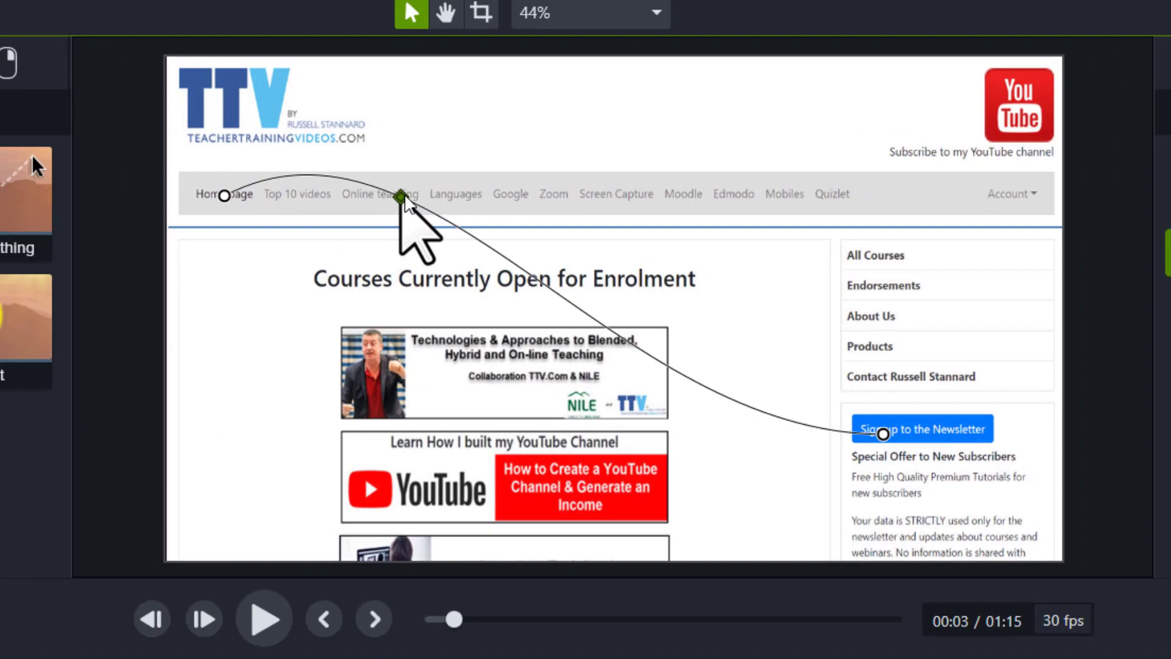
right_click(407, 204)
left_click(488, 220)
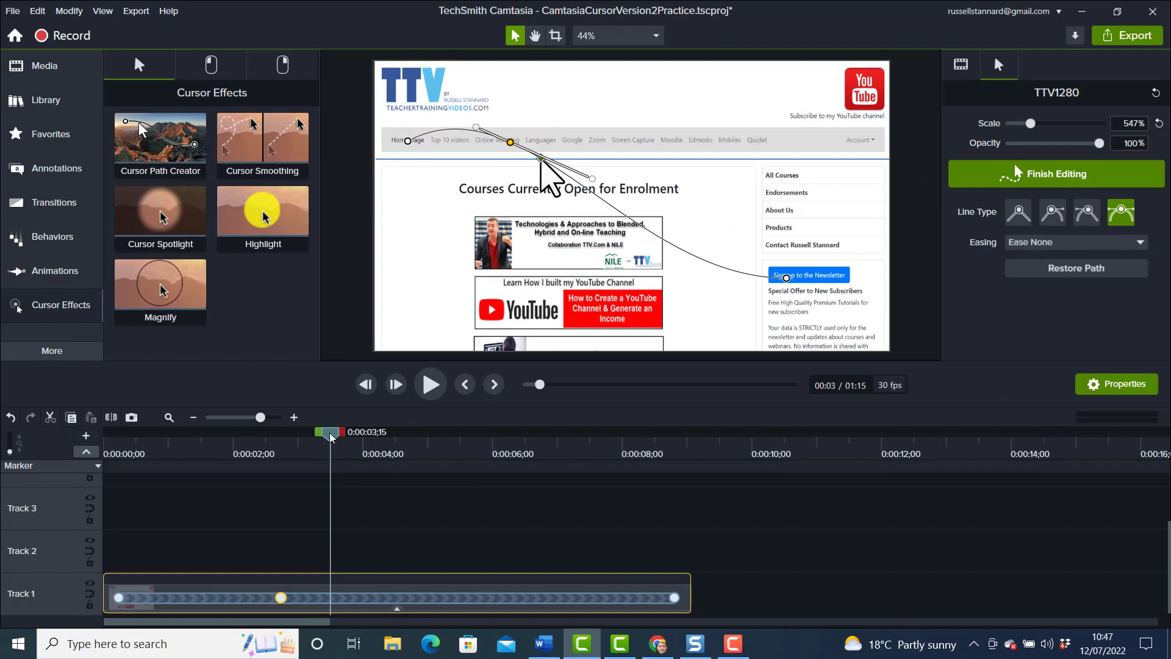
left_click_drag(330, 434, 481, 484)
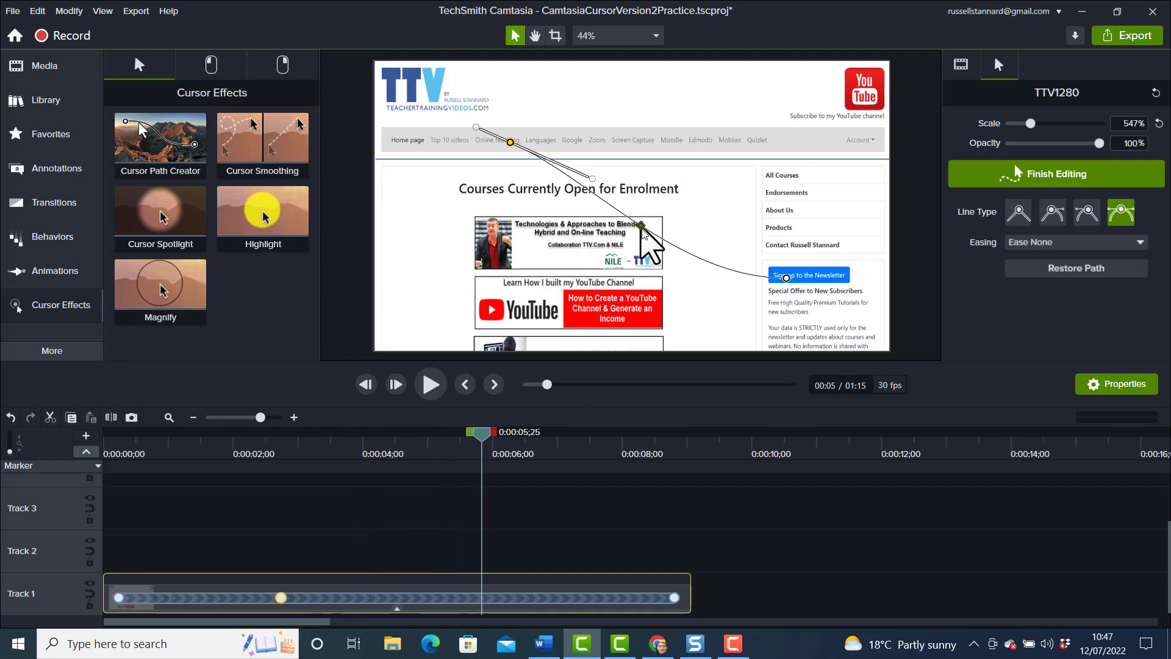
right_click(644, 232)
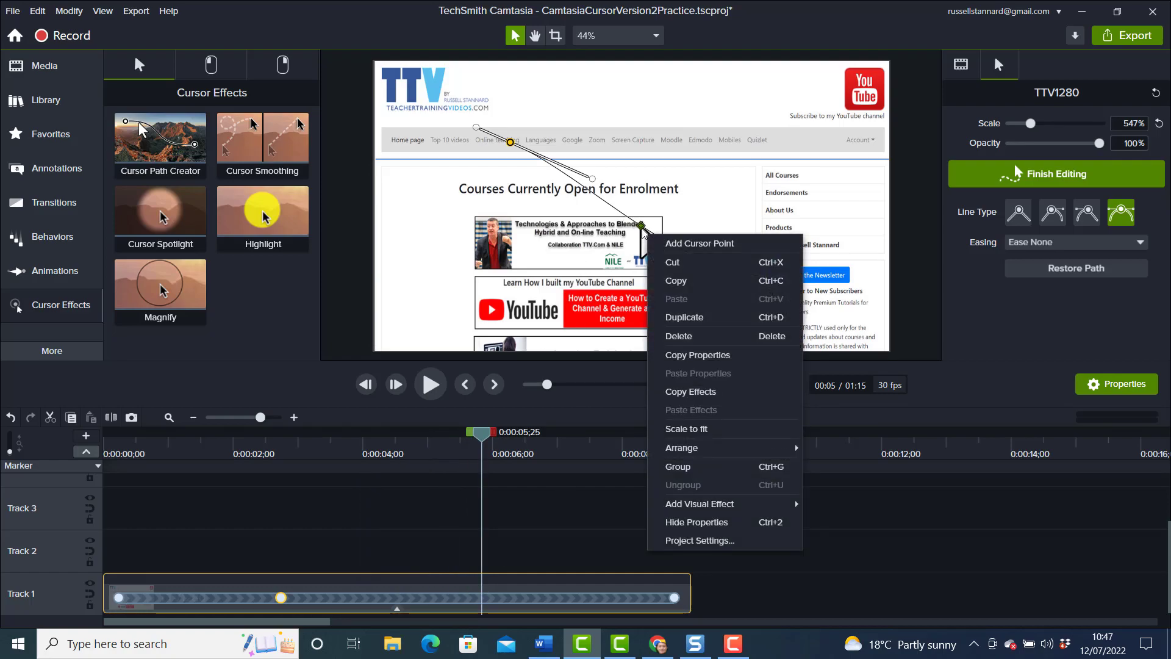
left_click(673, 245)
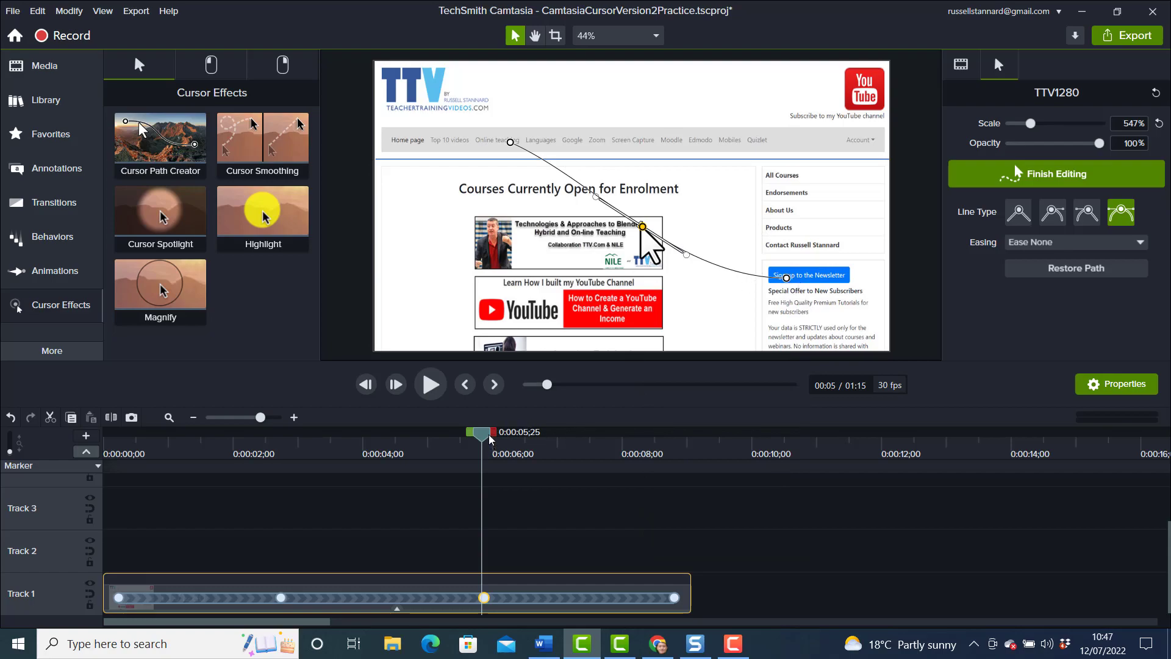
Step: Move the first added cursor point beside the Quizlet menu item and the second onto the Technologies & Approaches banner
left_click_drag(486, 435, 289, 451)
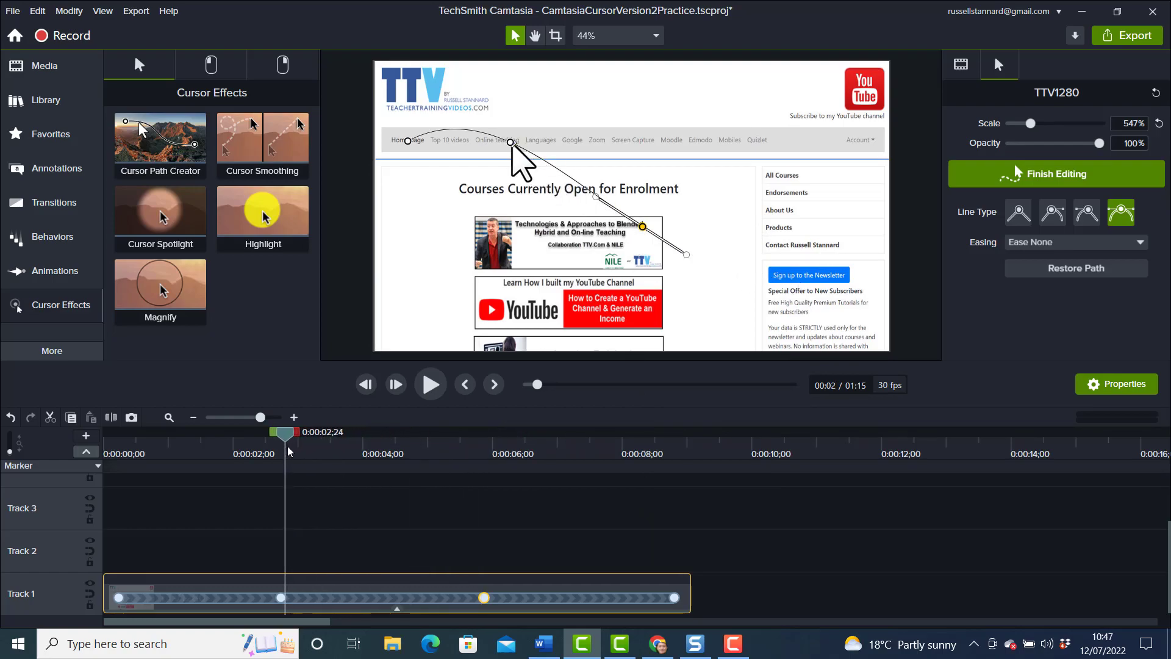
left_click_drag(507, 144, 769, 145)
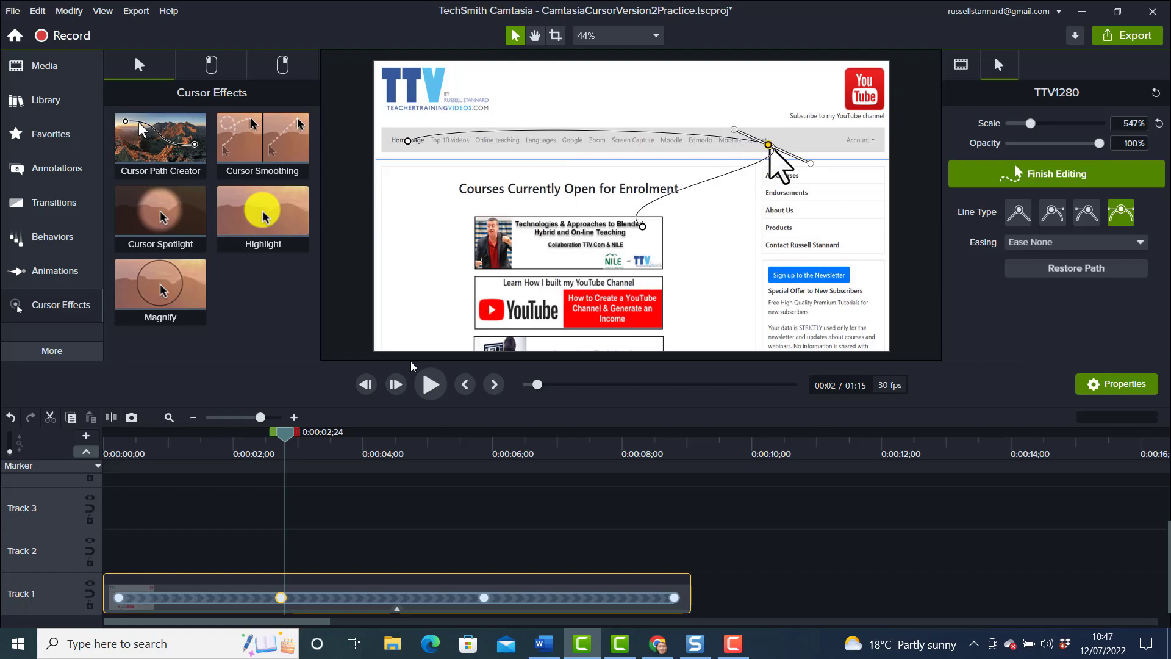
left_click_drag(285, 434, 485, 446)
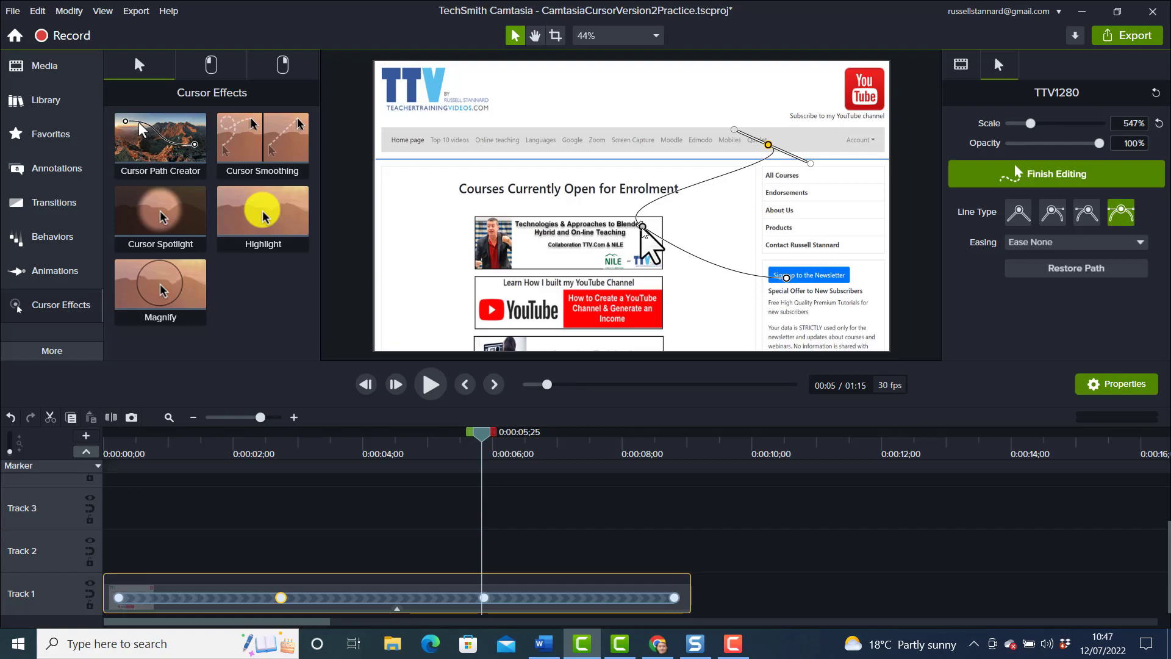
left_click_drag(643, 228, 549, 272)
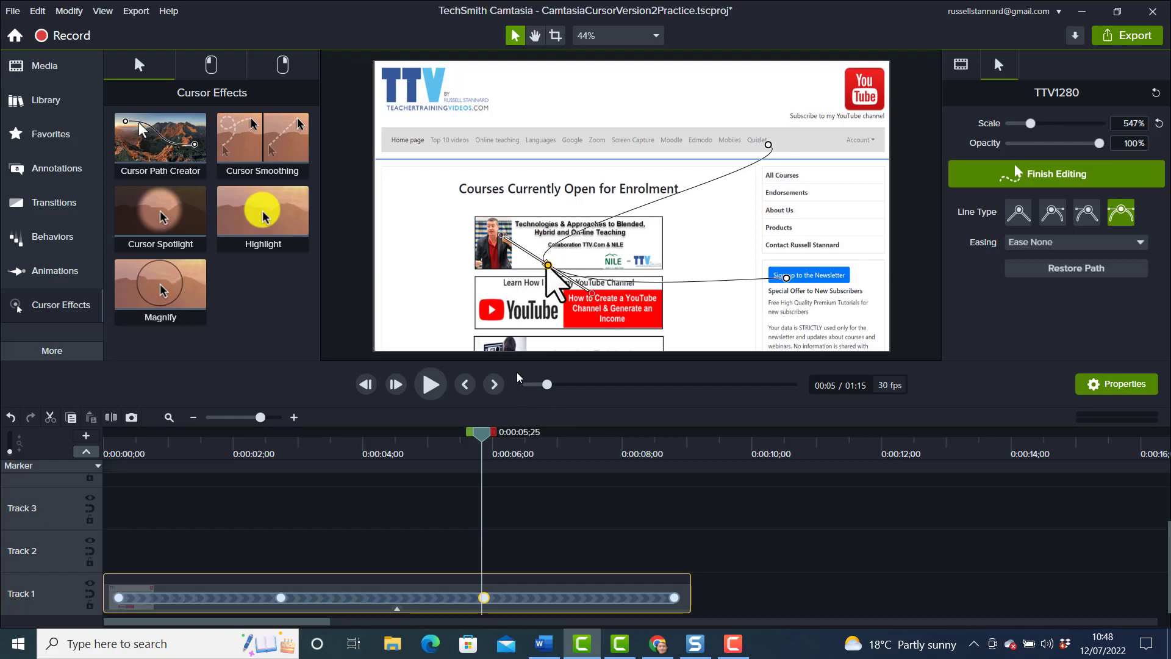
Step: Add a cursor point at 0:00:07;13 just below the newsletter sign-up button and move the path's end point onto the YouTube logo
left_click_drag(483, 434, 588, 448)
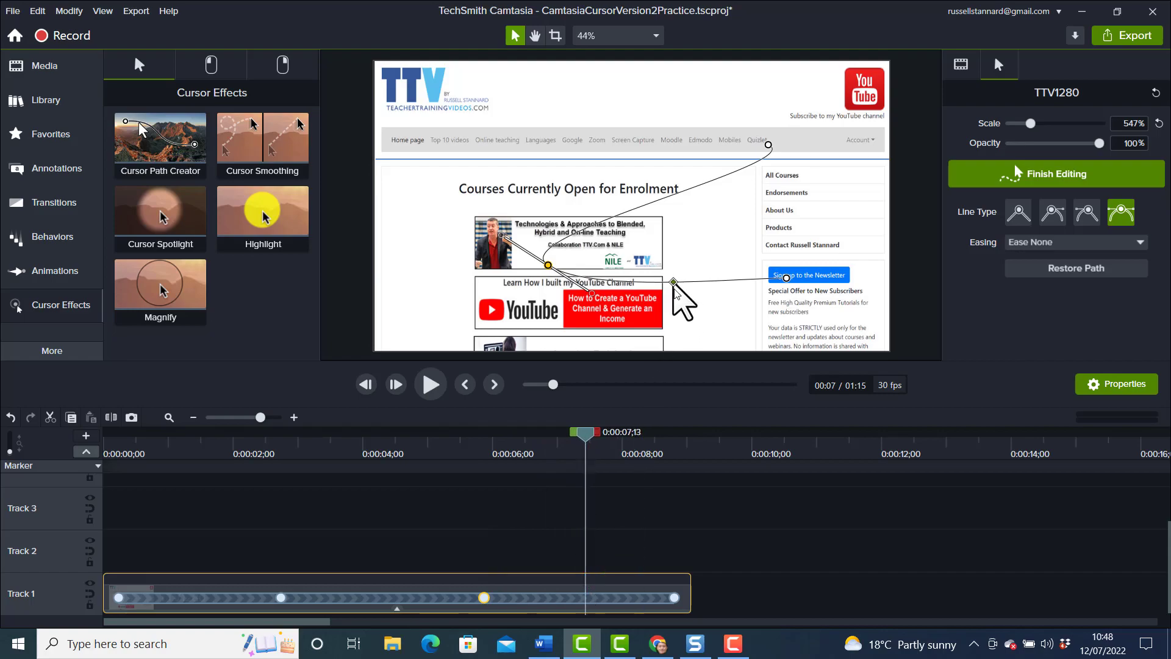
right_click(673, 286)
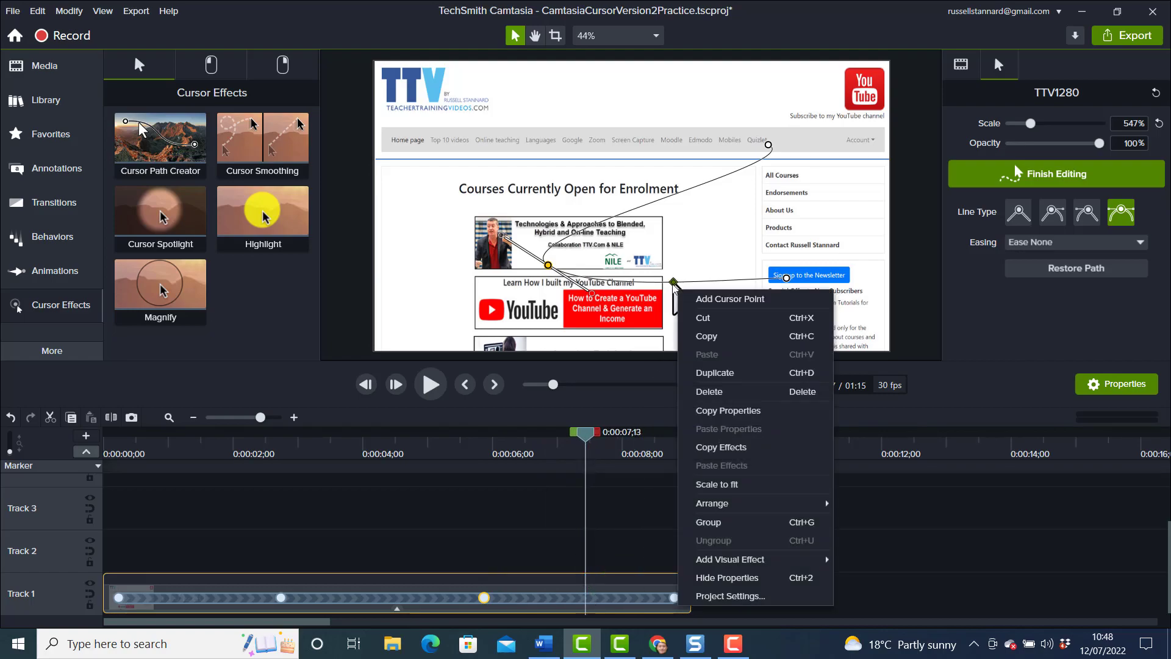
left_click(715, 300)
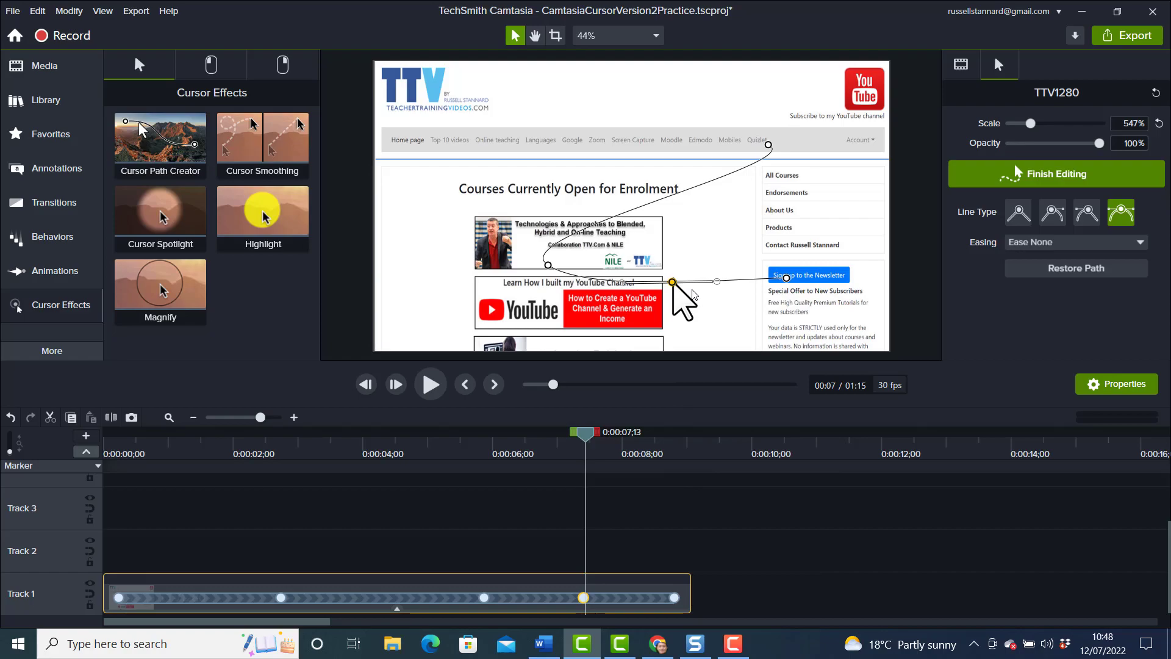
left_click_drag(674, 284, 790, 305)
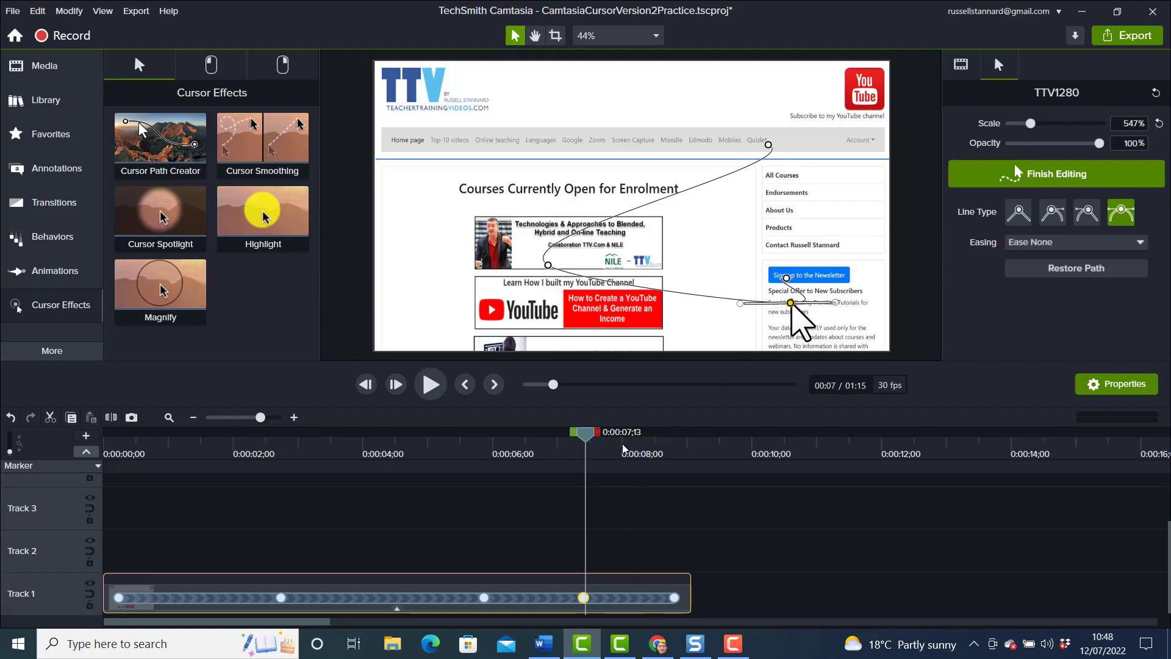
left_click_drag(590, 436, 680, 451)
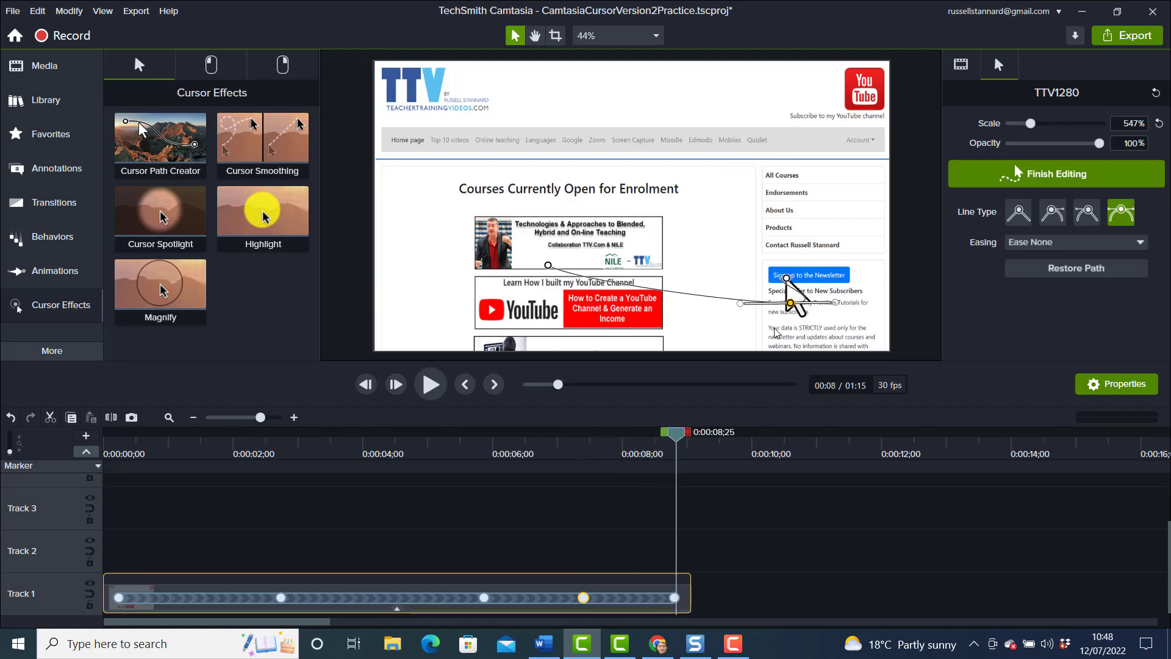
left_click_drag(786, 278, 863, 100)
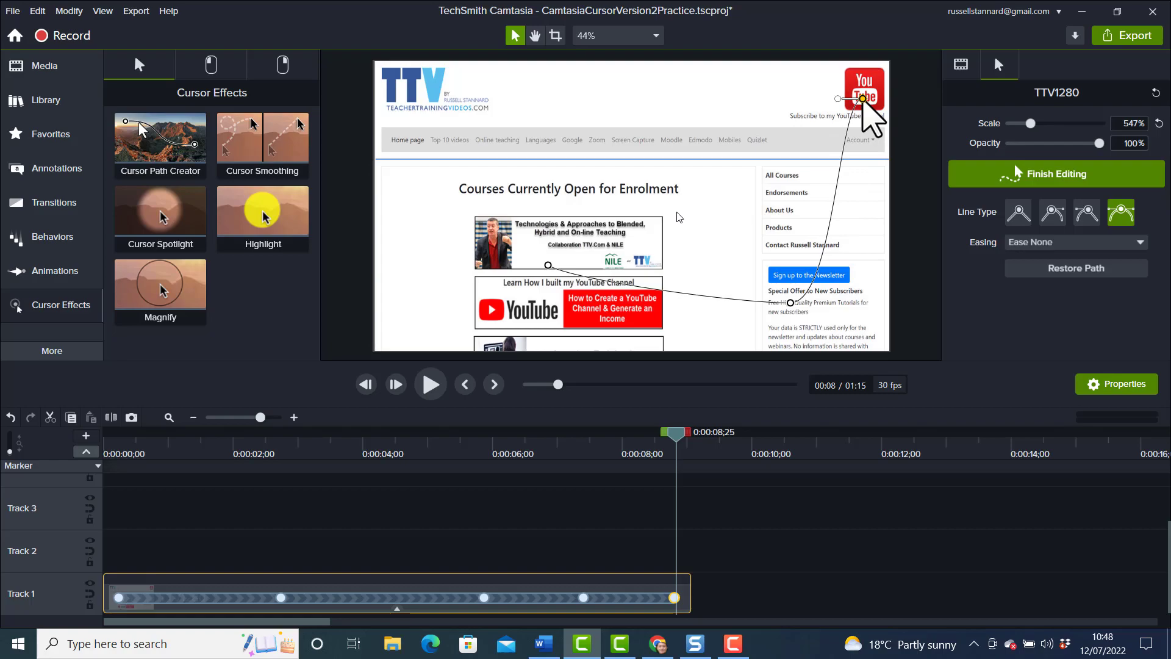
Step: Shift the banner's cursor point earlier in the timeline to about 0:00:05 and preview the path from the start
left_click(484, 598)
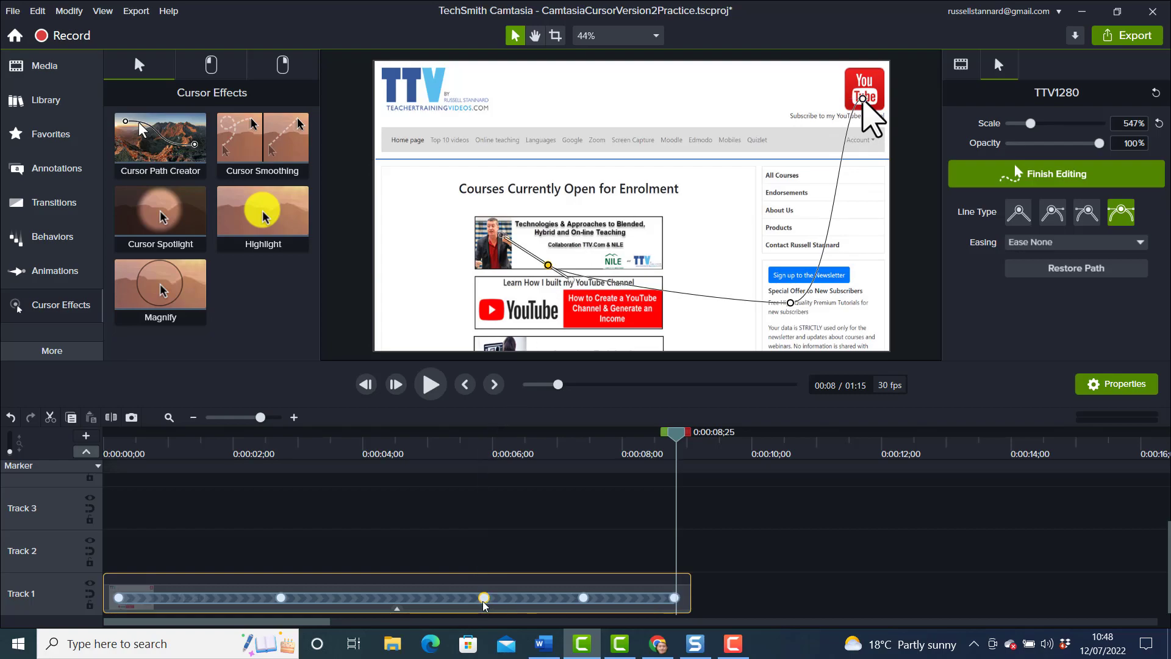
left_click_drag(486, 598, 431, 599)
left_click_drag(678, 434, 95, 467)
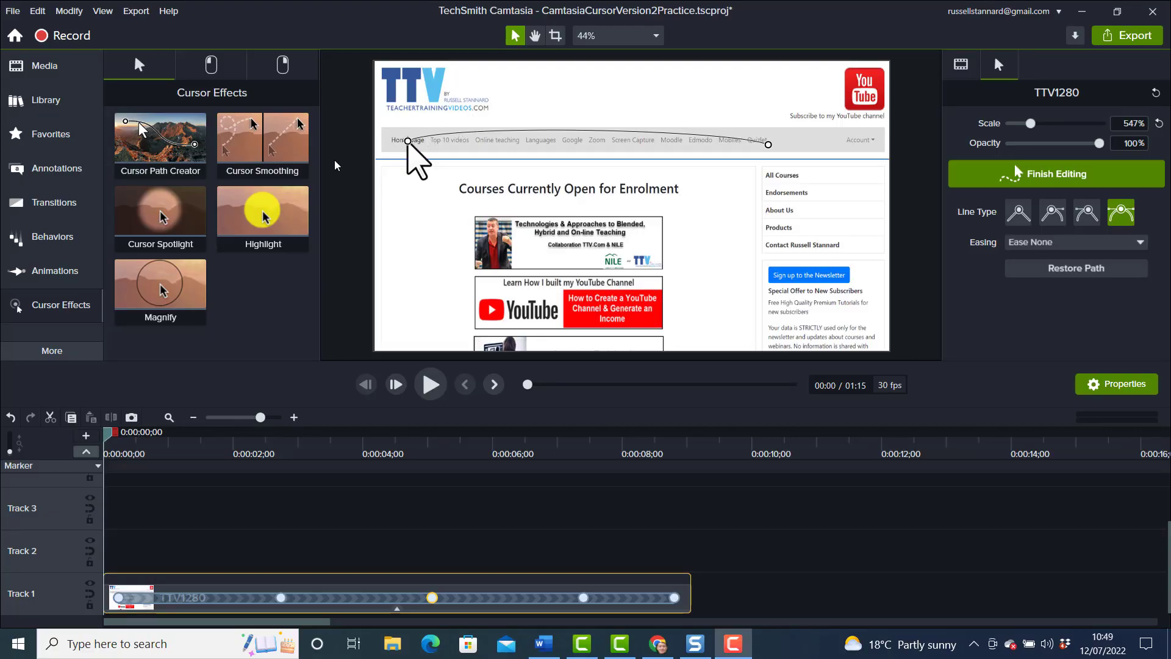
left_click(432, 386)
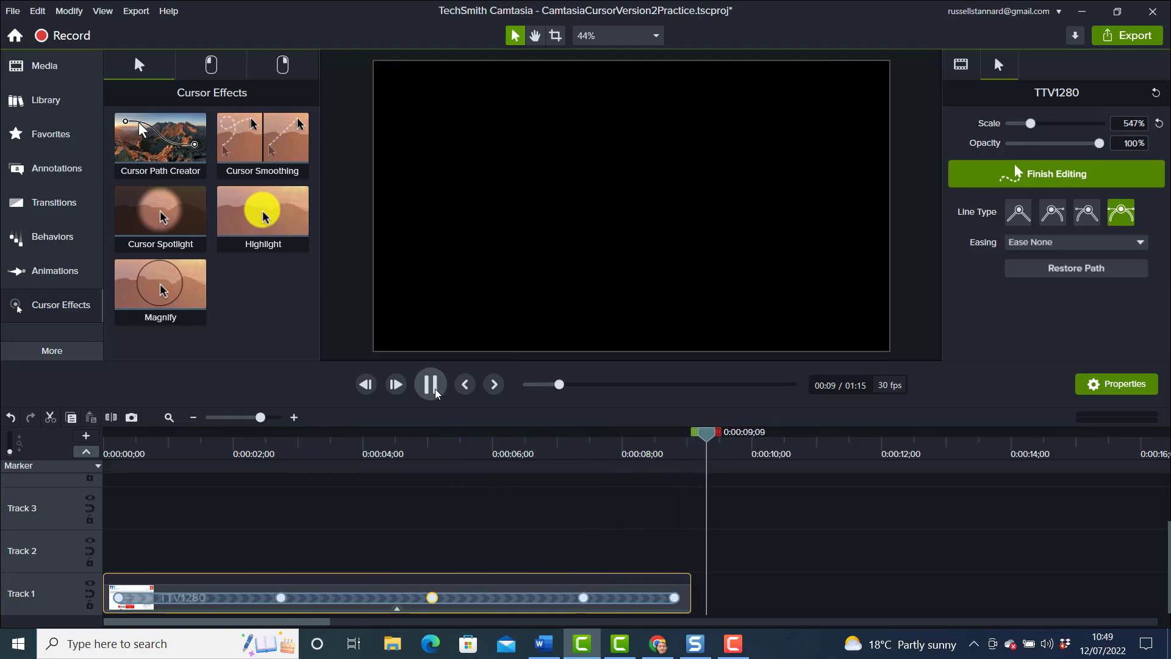
left_click(442, 391)
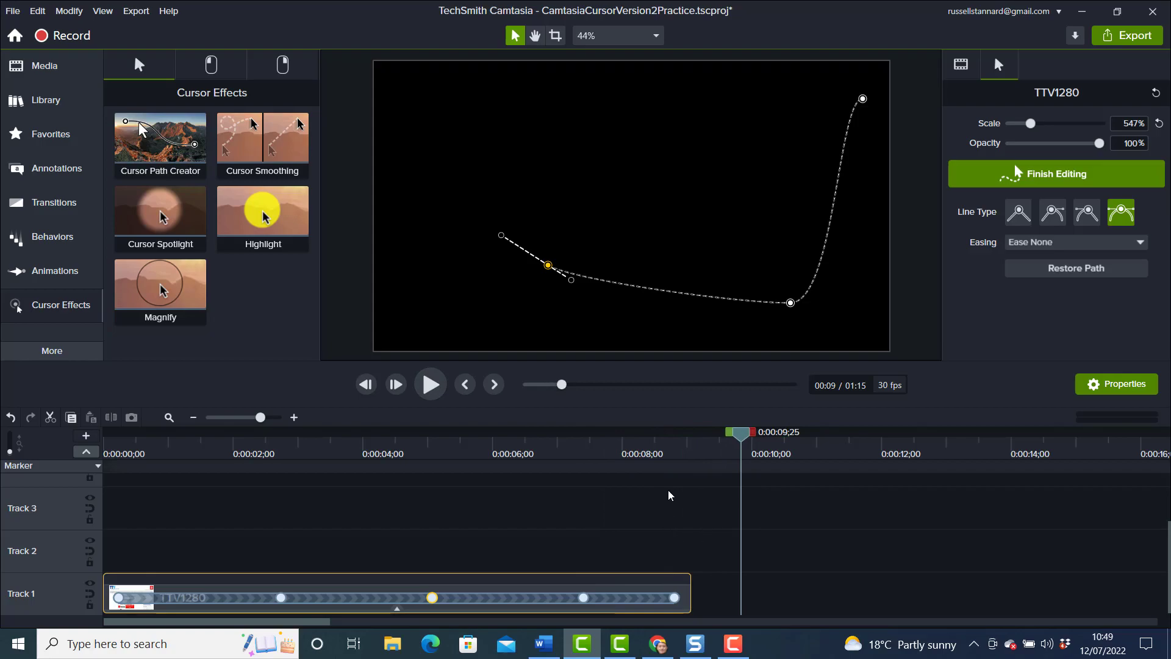
left_click_drag(745, 434, 453, 432)
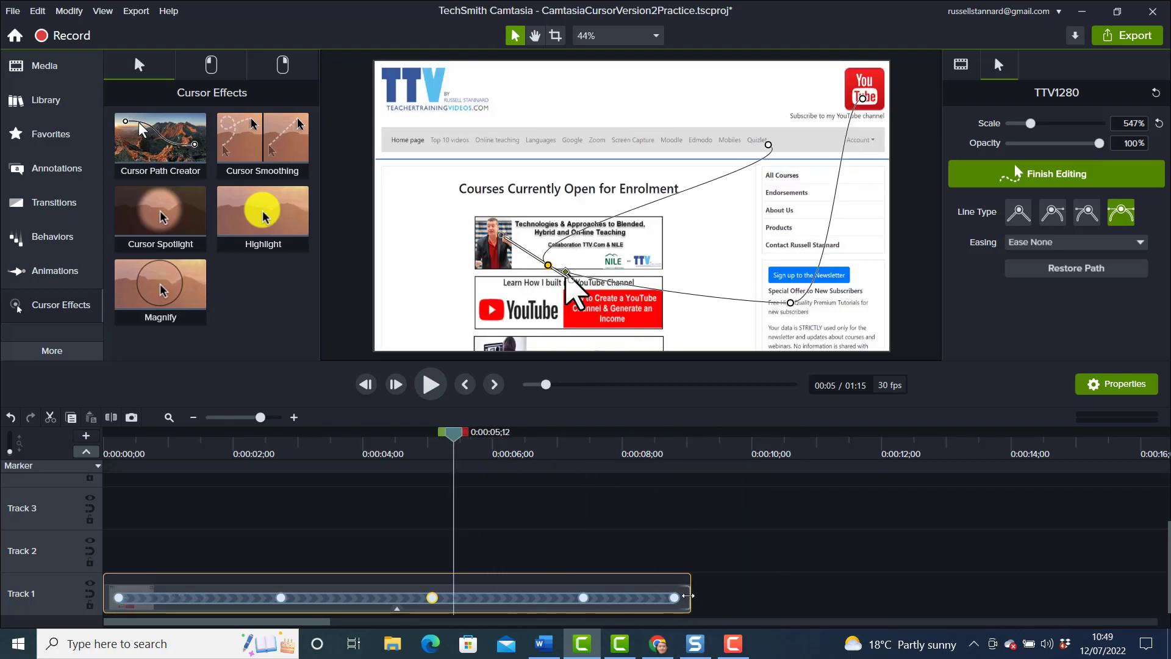
Step: Extend the image clip to about 14 seconds and spread its last three cursor points to about 6, 9 and 13.5 seconds
mouse_move(690, 595)
left_mouse_down()
mouse_move(1097, 594)
mouse_move(1001, 594)
left_mouse_up()
left_click_drag(674, 597, 984, 604)
left_click_drag(584, 597, 706, 603)
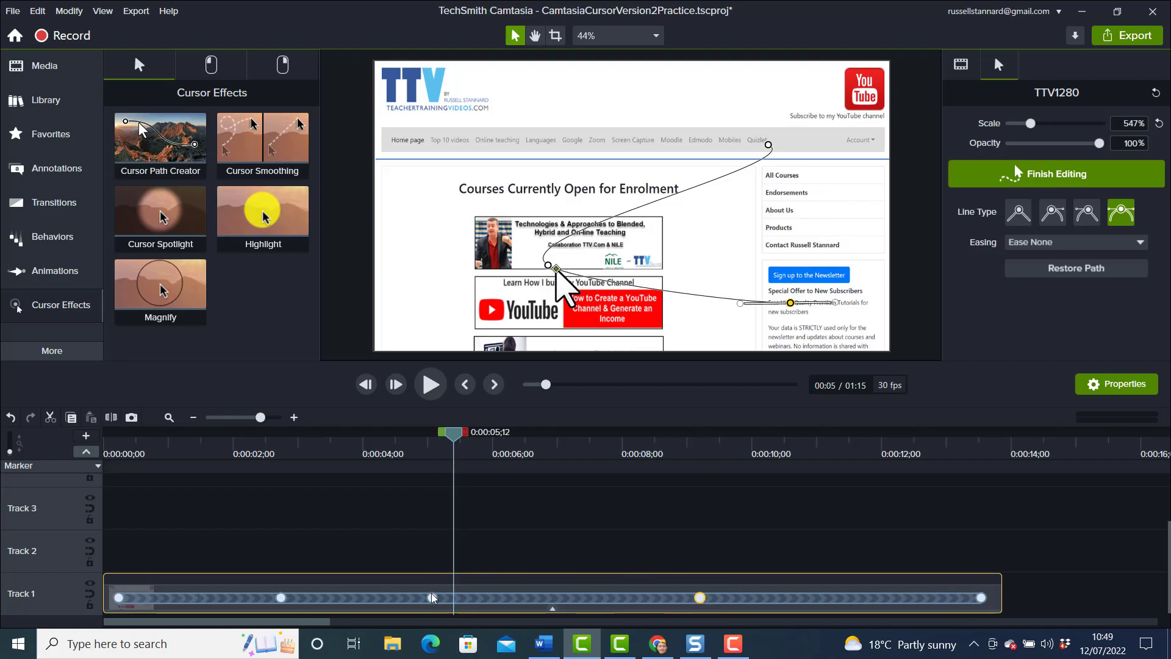
left_click_drag(433, 602, 497, 604)
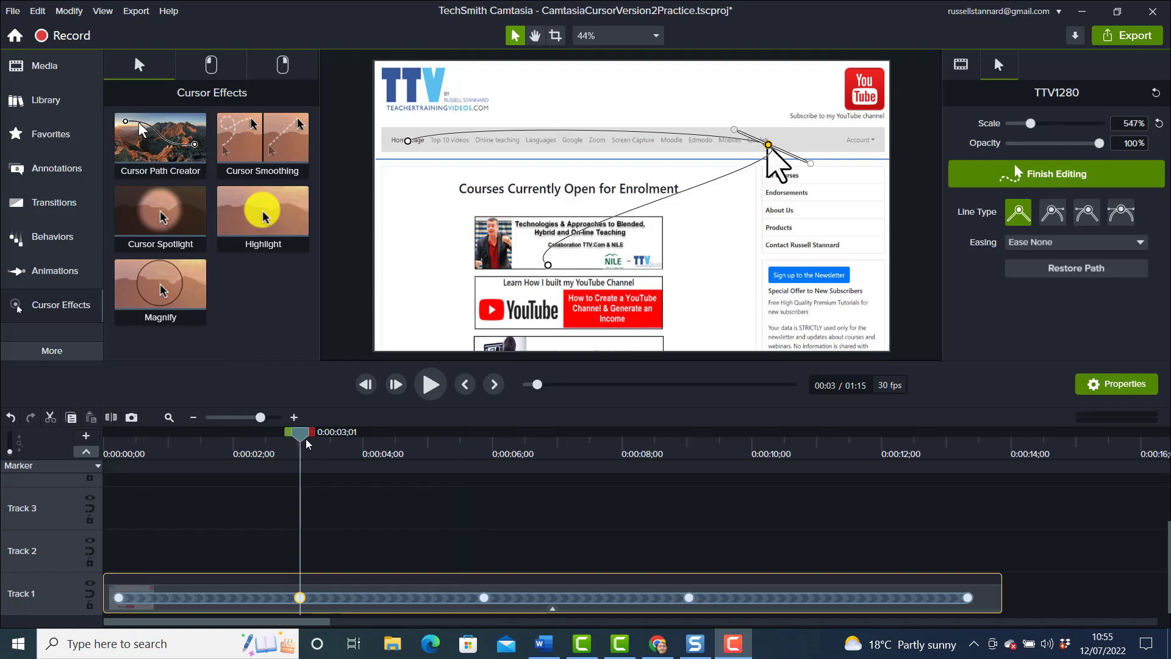
Step: Make the path straight into the Quizlet cursor point at 0:00:03;00 but curved out of it, and preview the path from the start
left_click_drag(303, 441, 299, 470)
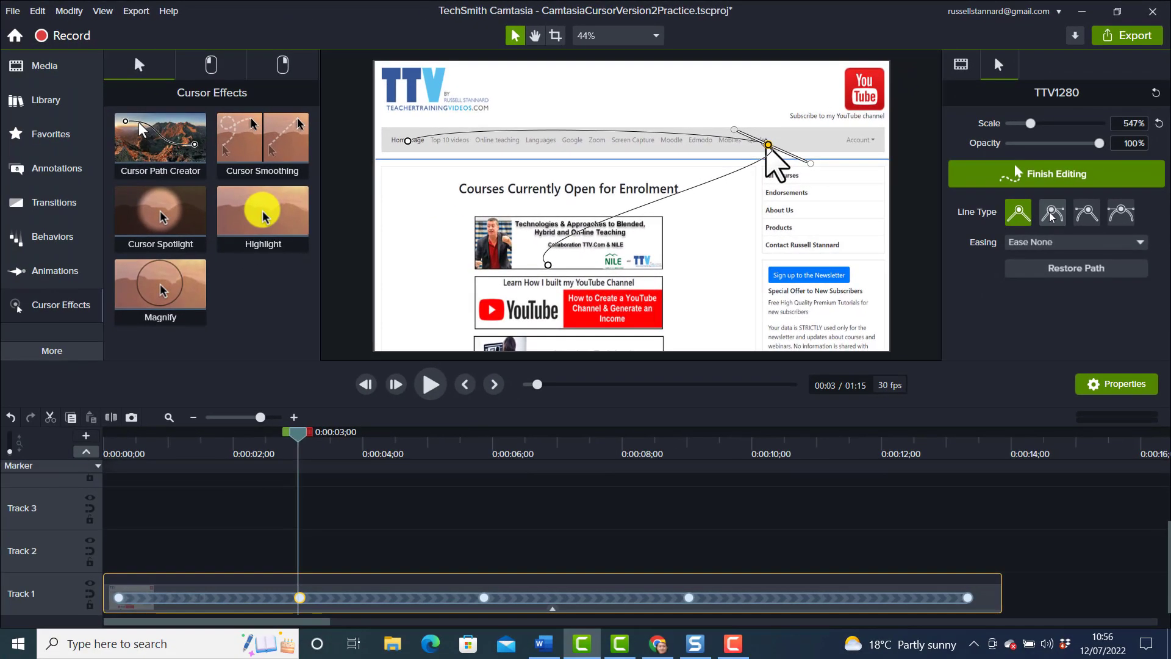
left_click(1051, 214)
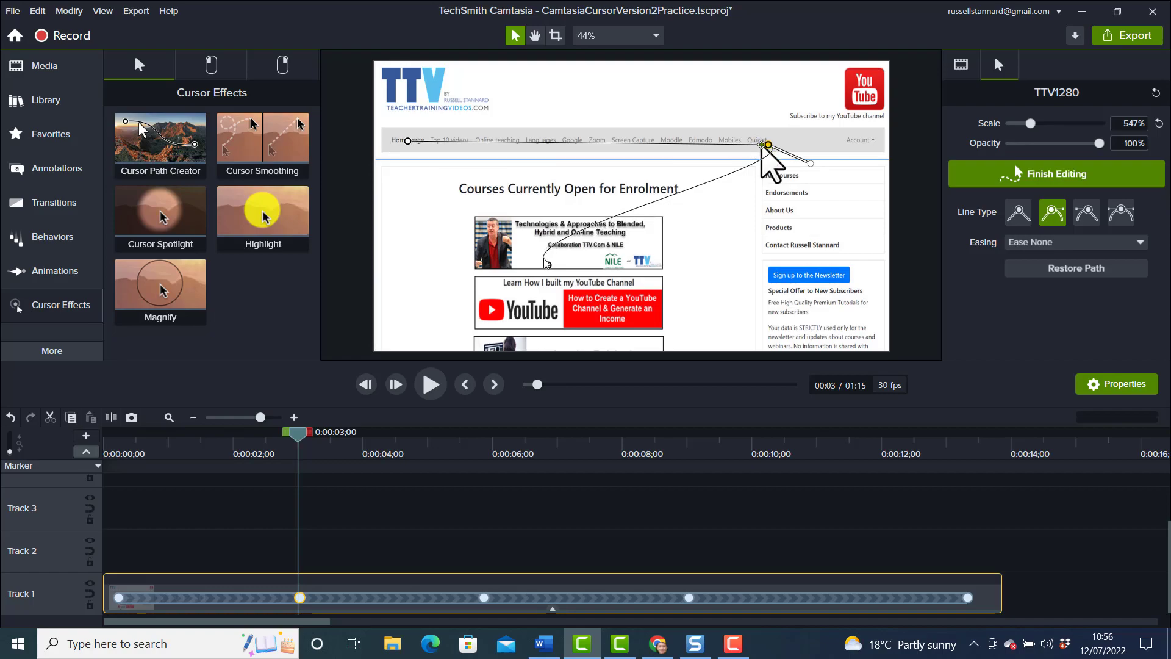
left_click_drag(299, 435, 105, 435)
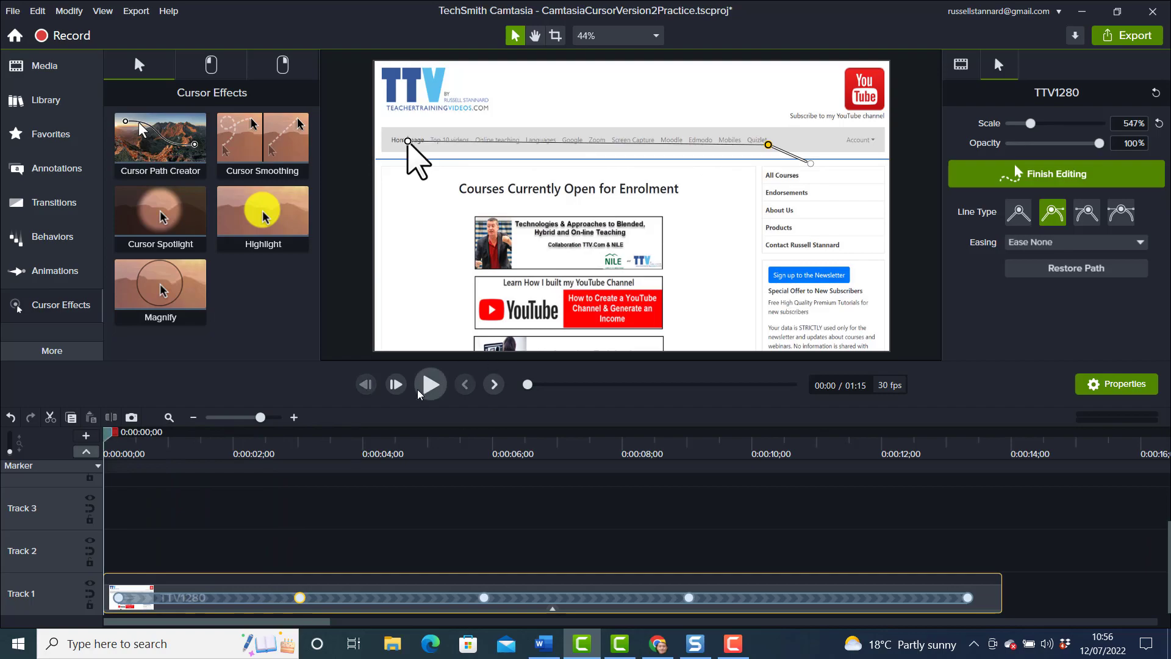
left_click(427, 385)
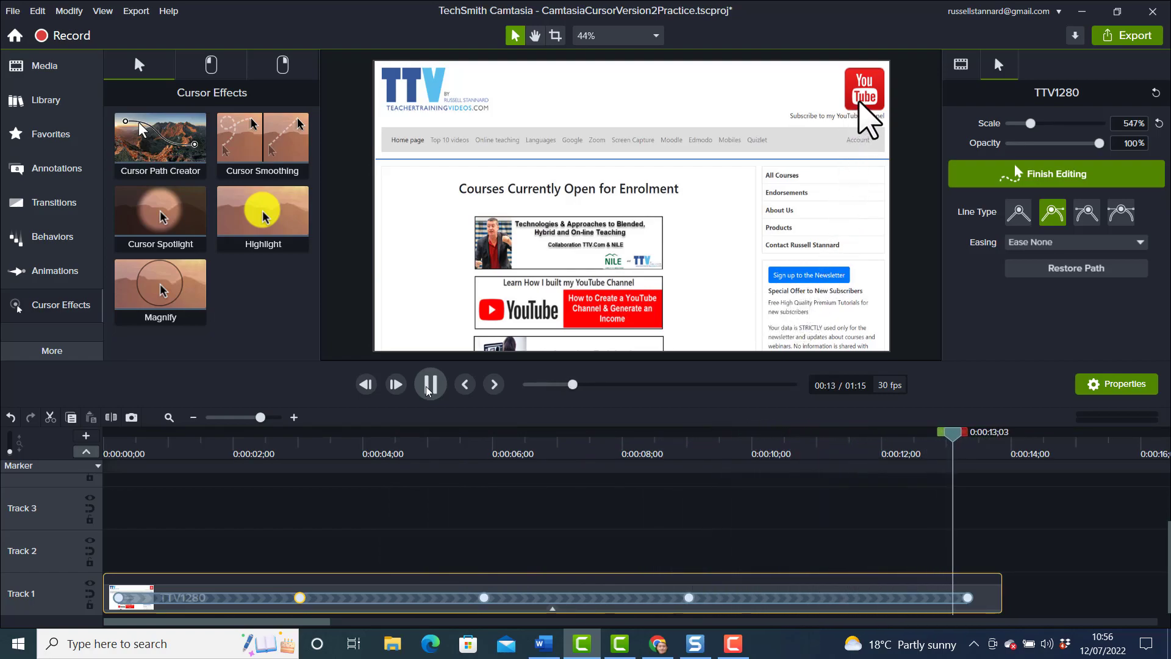
left_click(430, 390)
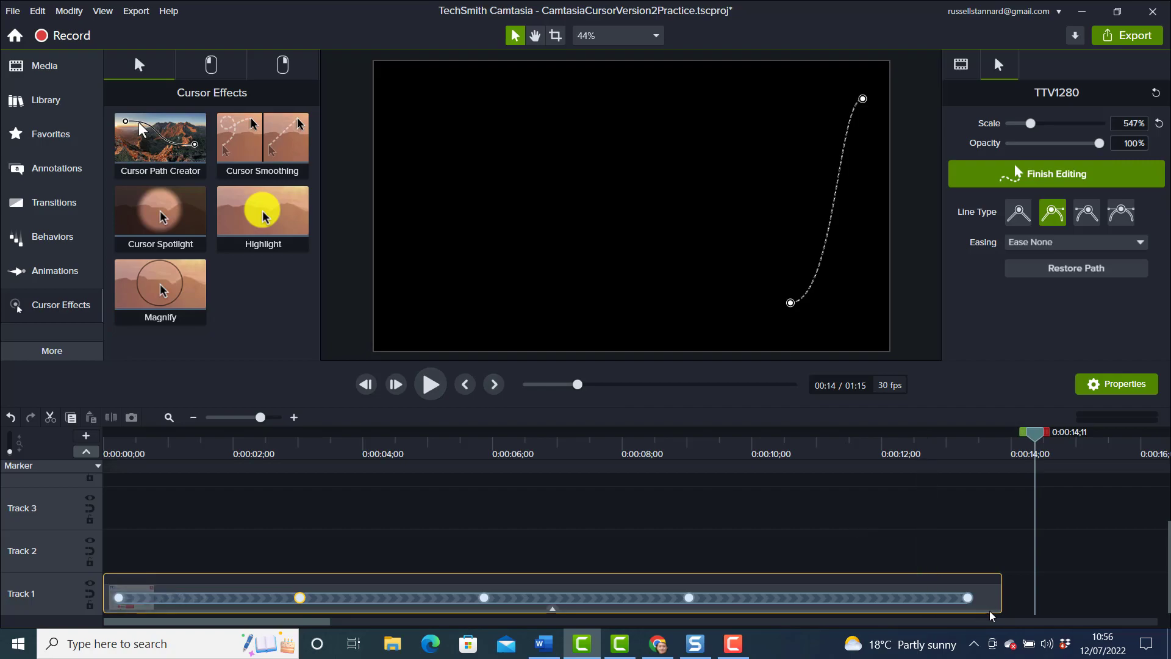
Step: Extend the image clip to about 16 seconds and move its last four cursor points to about 3, 7, 10.5 and 15.5 seconds
left_click_drag(999, 591, 1138, 591)
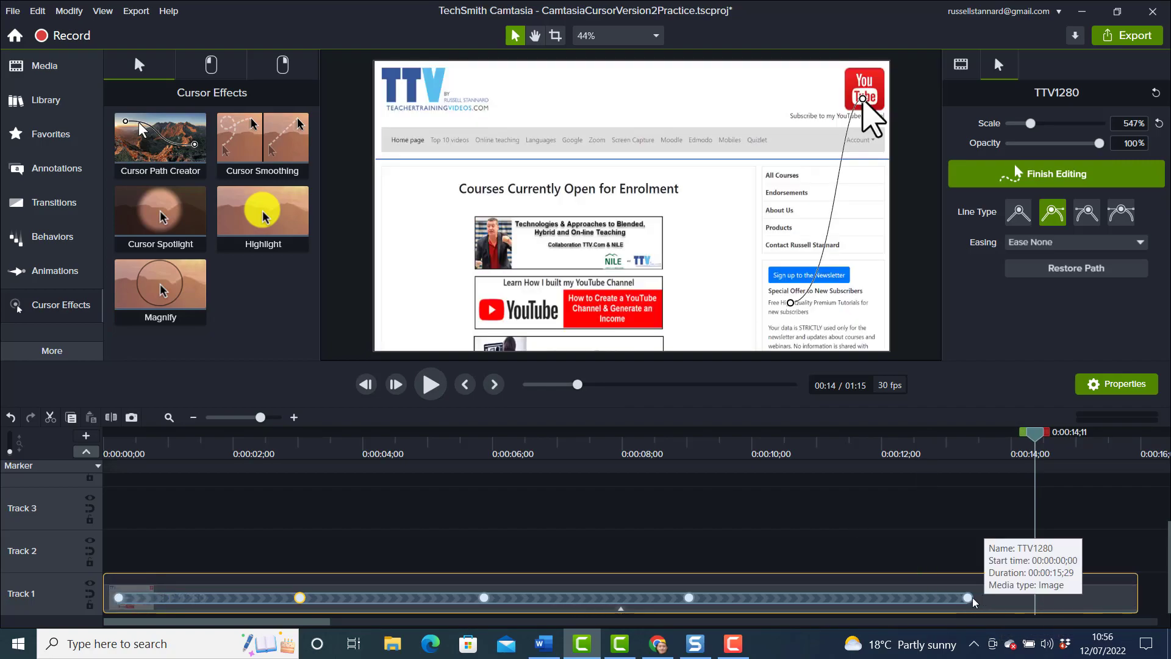
left_click_drag(967, 598, 1120, 606)
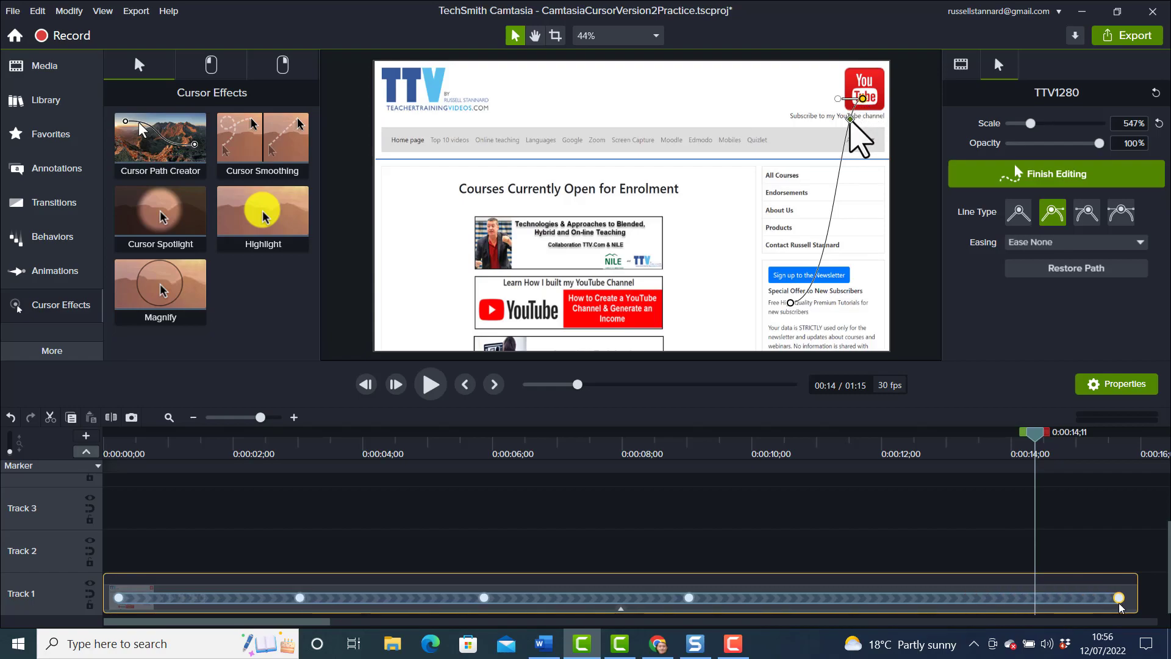
left_click_drag(688, 598, 785, 605)
left_click_drag(486, 599, 553, 599)
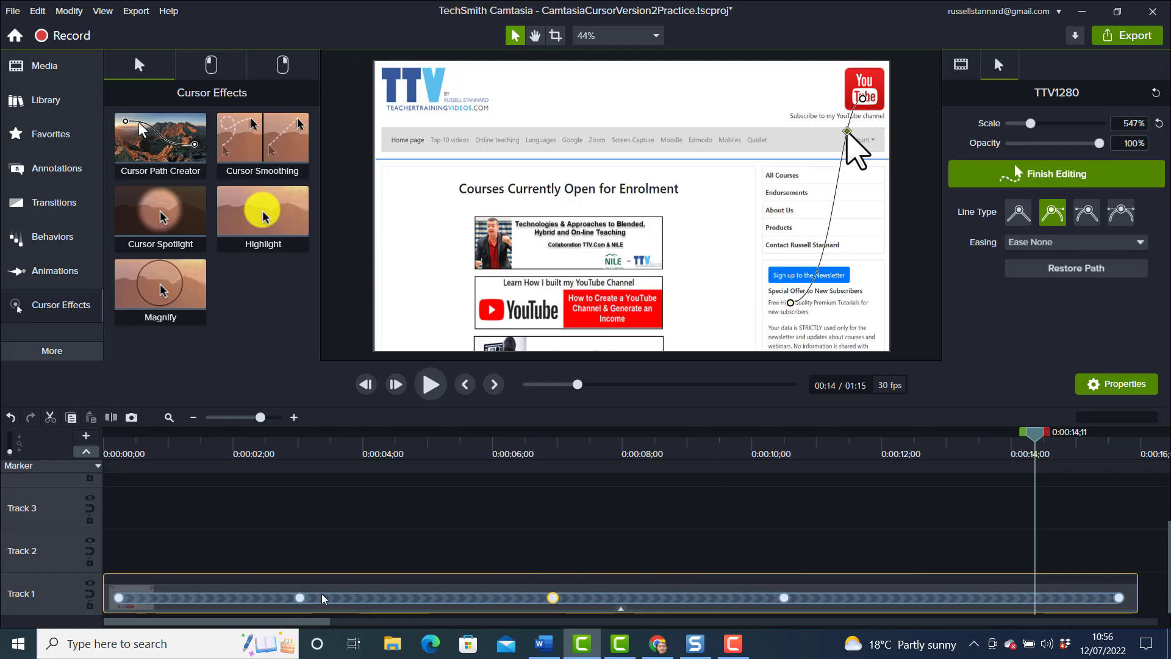
left_click_drag(301, 601, 311, 602)
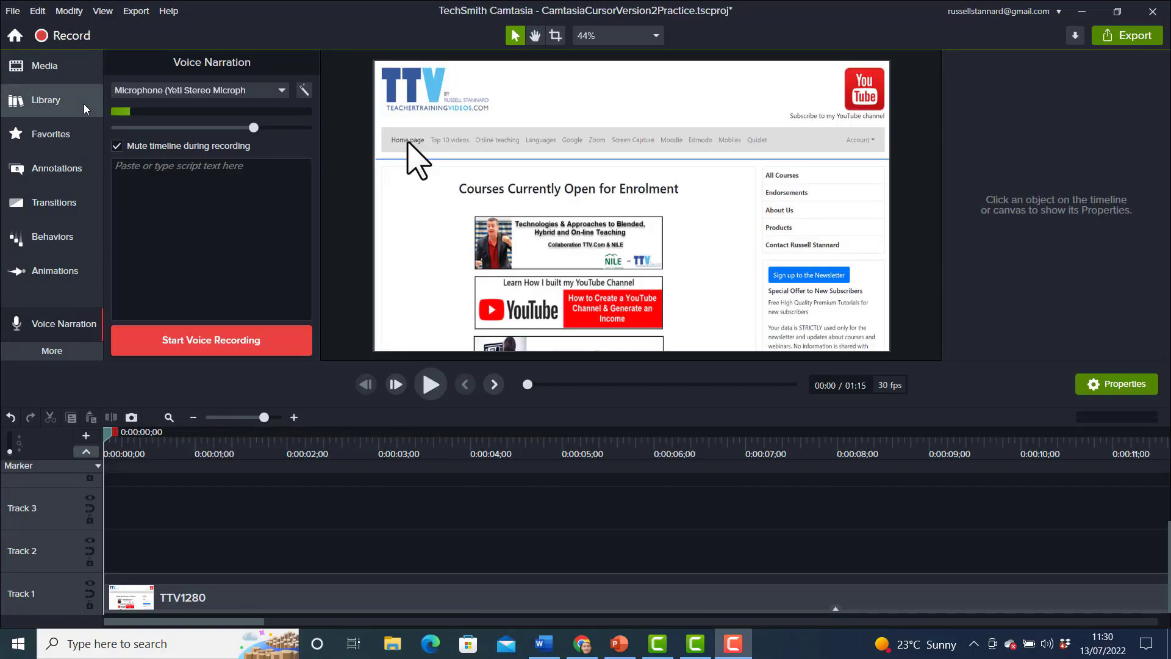
Step: Show the Voice Narration tool and select the Yeti Stereo microphone as the recording input
left_click(49, 360)
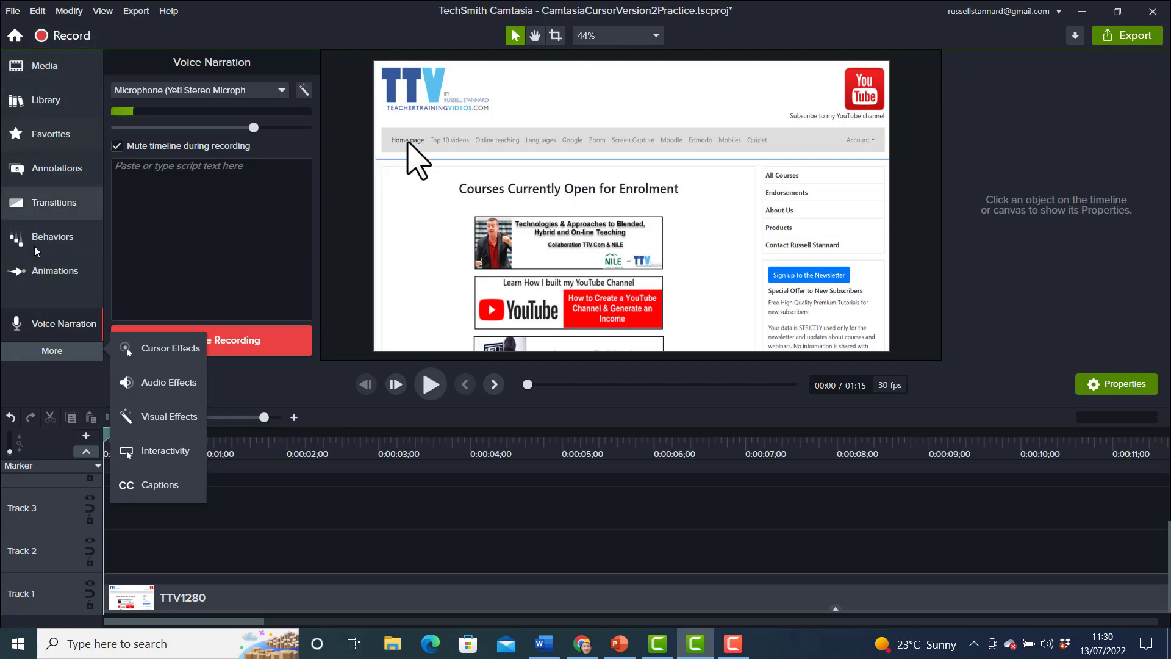
left_click(61, 330)
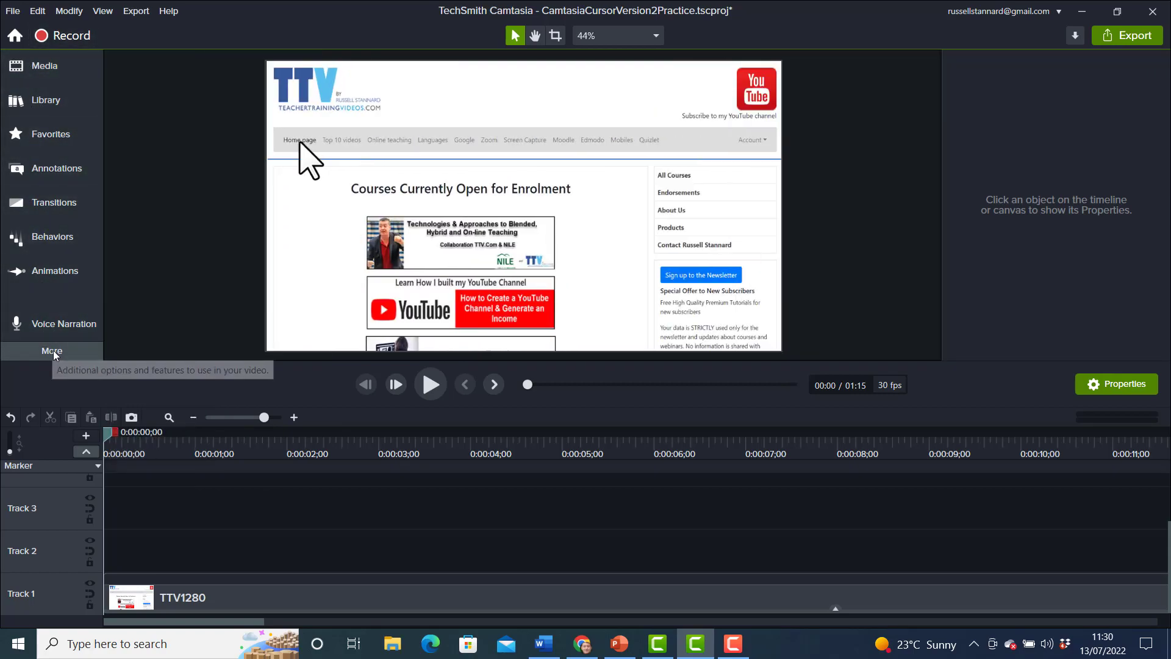
left_click(52, 351)
left_click(44, 324)
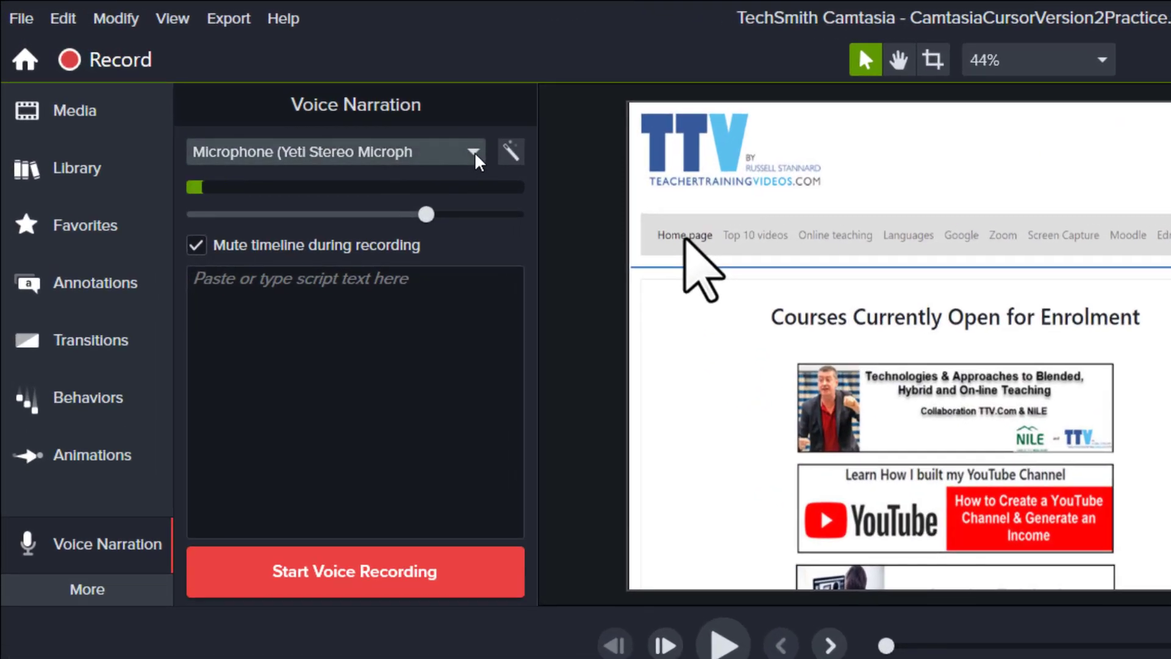
left_click(471, 156)
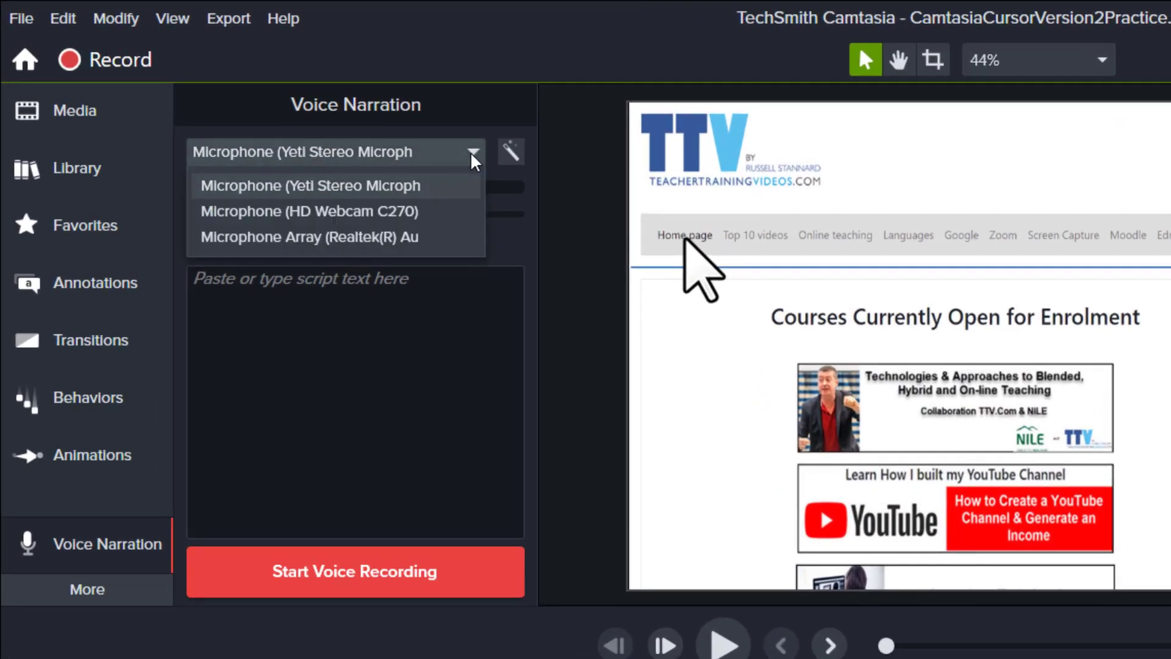
left_click(317, 188)
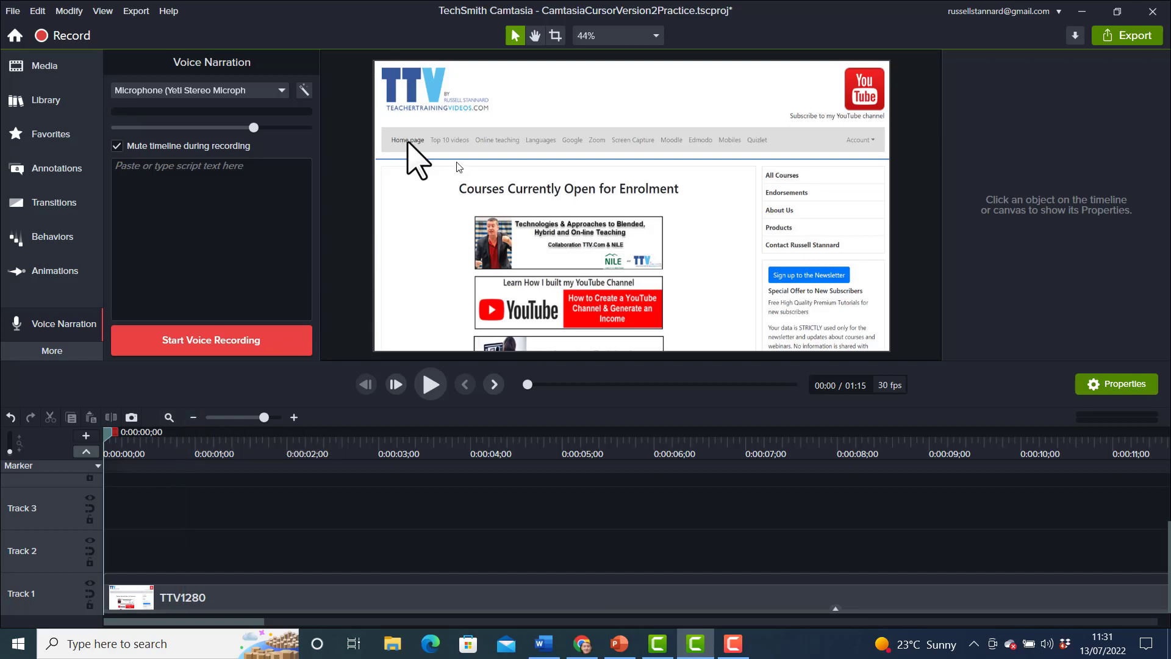
Step: Record a voice narration over the animated image from the start of the timeline and save it to the project
key("F10")
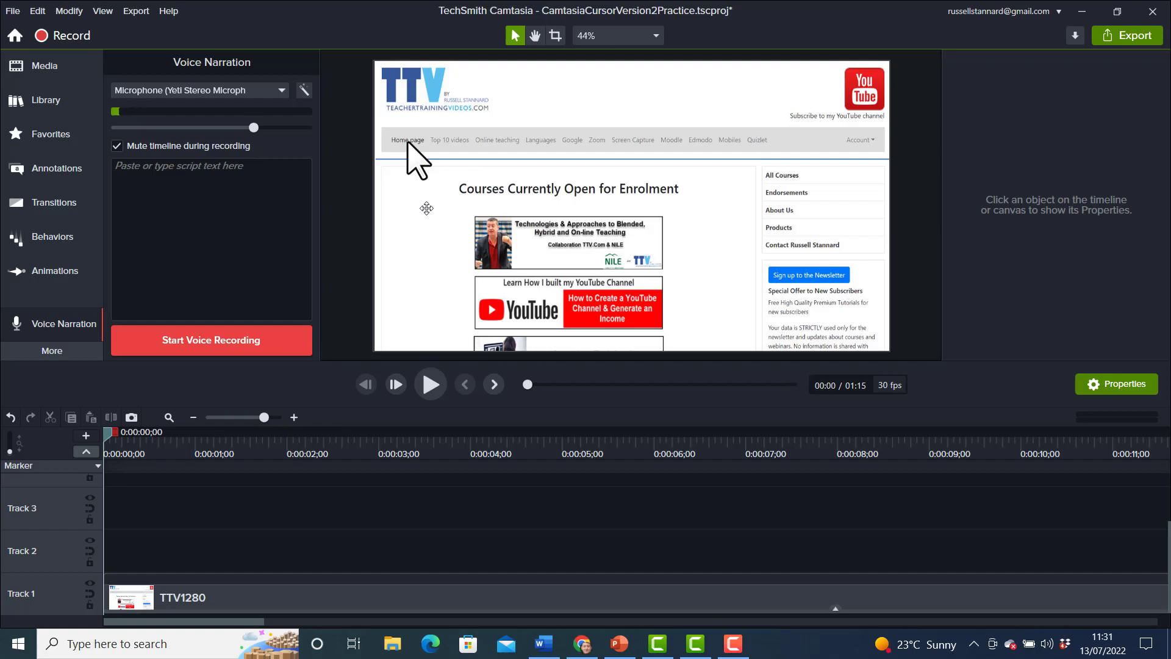
left_click(188, 344)
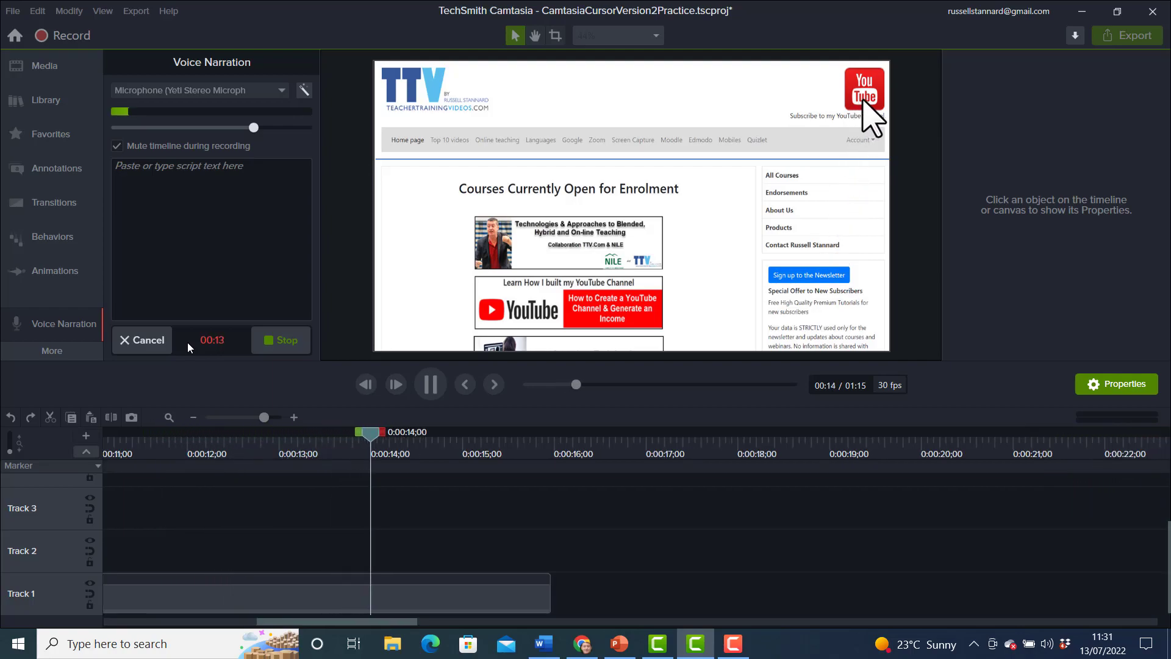
left_click(265, 343)
left_click(771, 335)
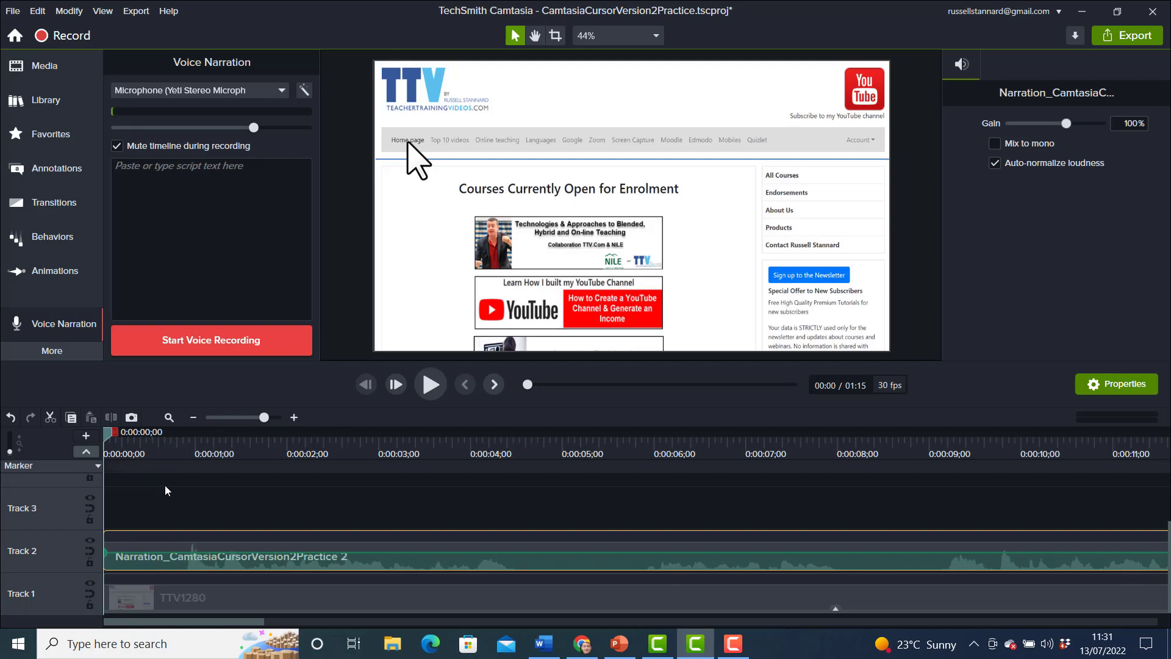
Step: Split the narration clip at 0:00:00;24 and delete the silent opening segment
left_click_drag(269, 421, 282, 425)
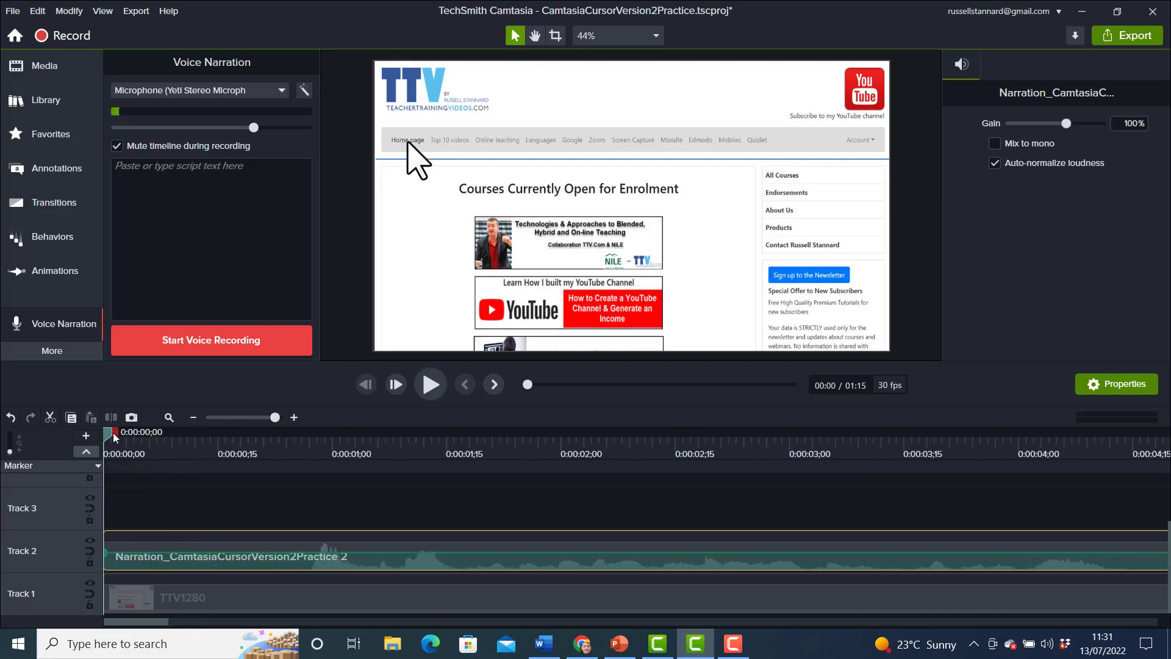
left_click_drag(109, 436, 294, 487)
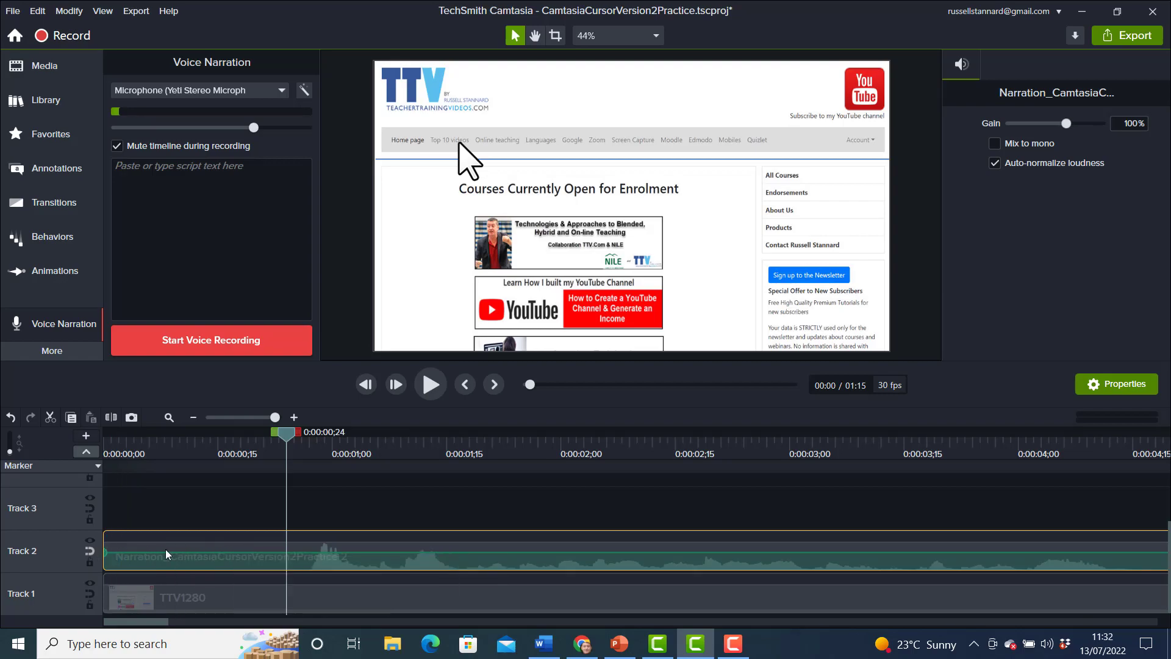
left_click(243, 492)
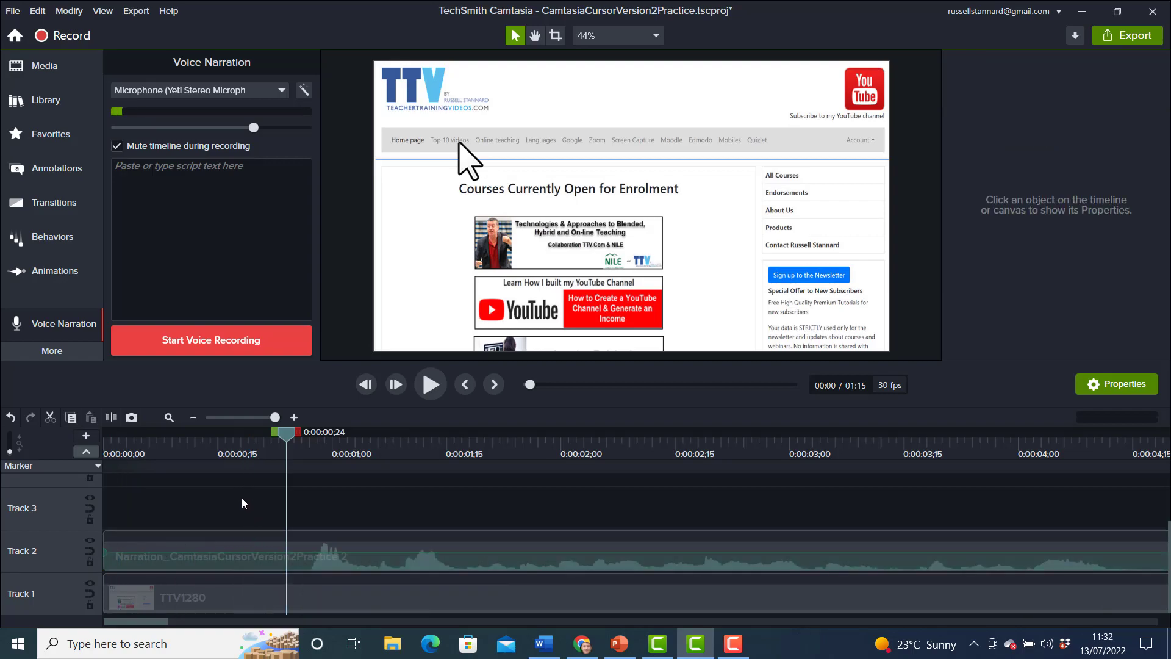
left_click(368, 565)
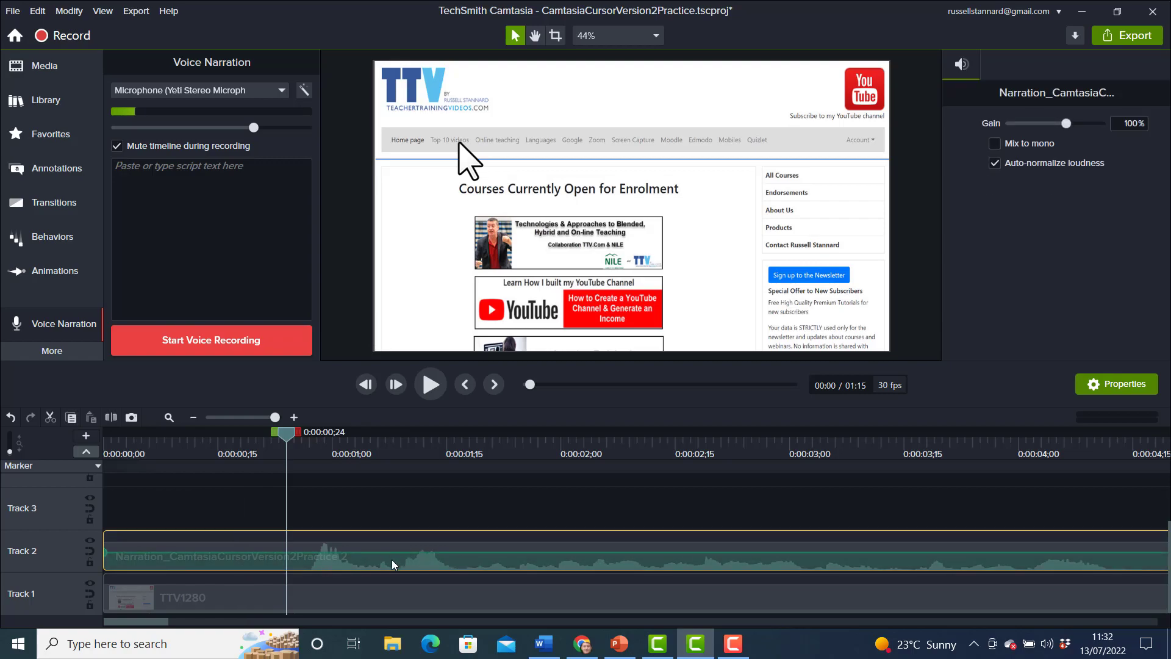
left_click(111, 417)
left_click(191, 558)
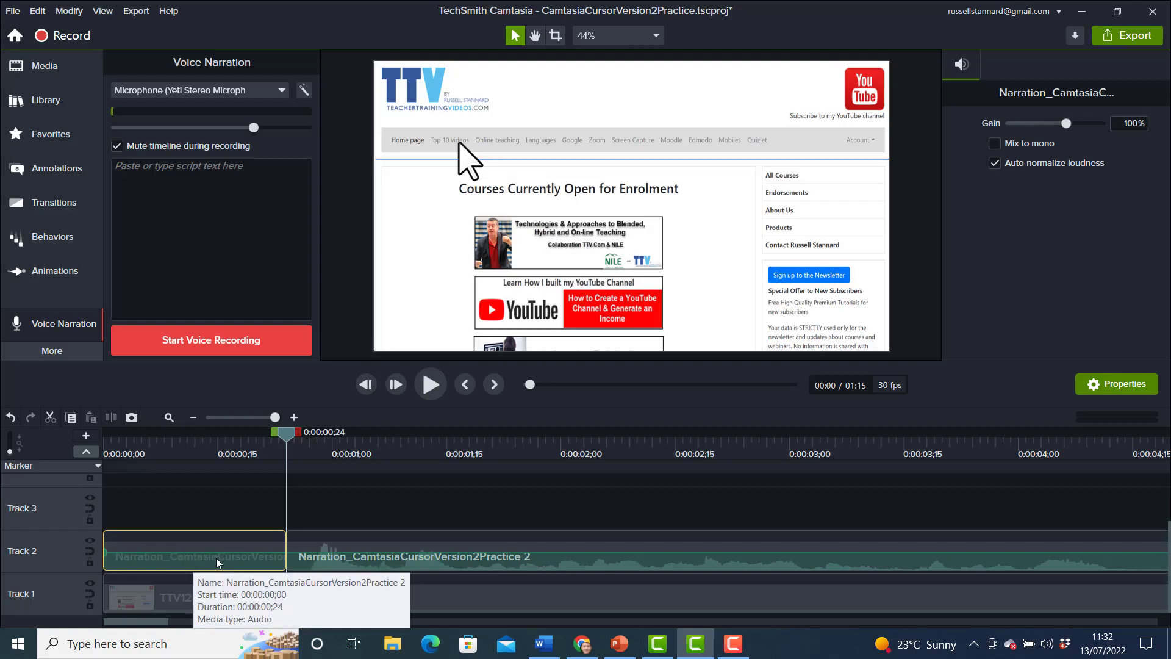
key("Delete")
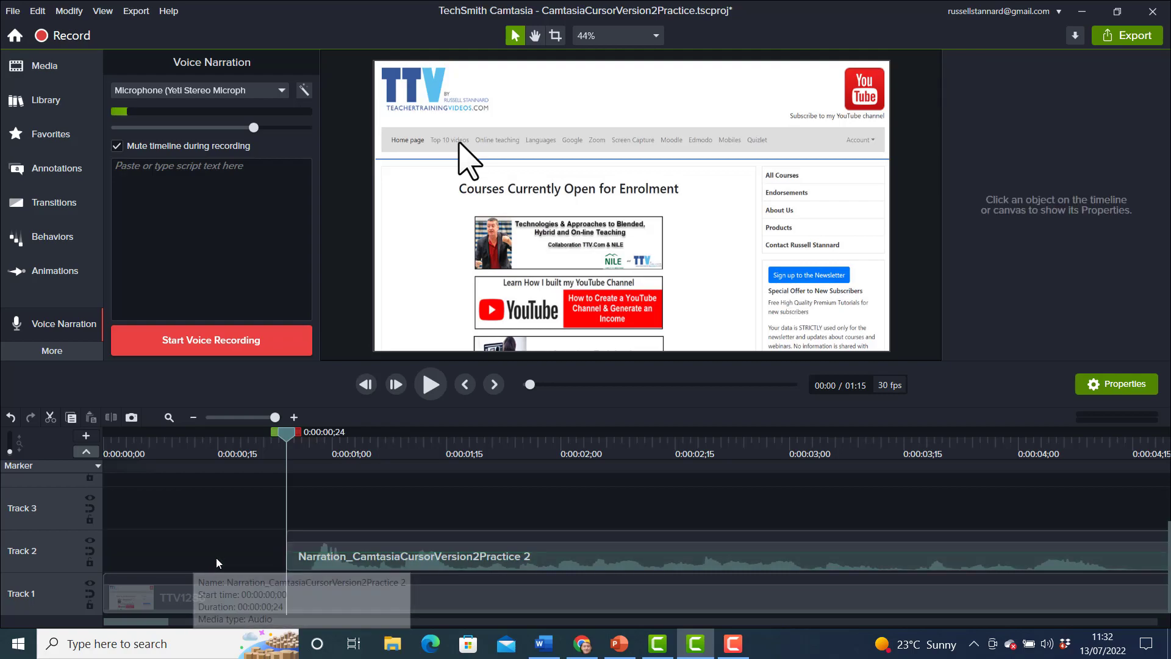
Step: Move the trimmed narration to the start of the timeline and play it back together with the cursor animation
left_click_drag(546, 561, 352, 559)
left_click_drag(288, 434, 98, 429)
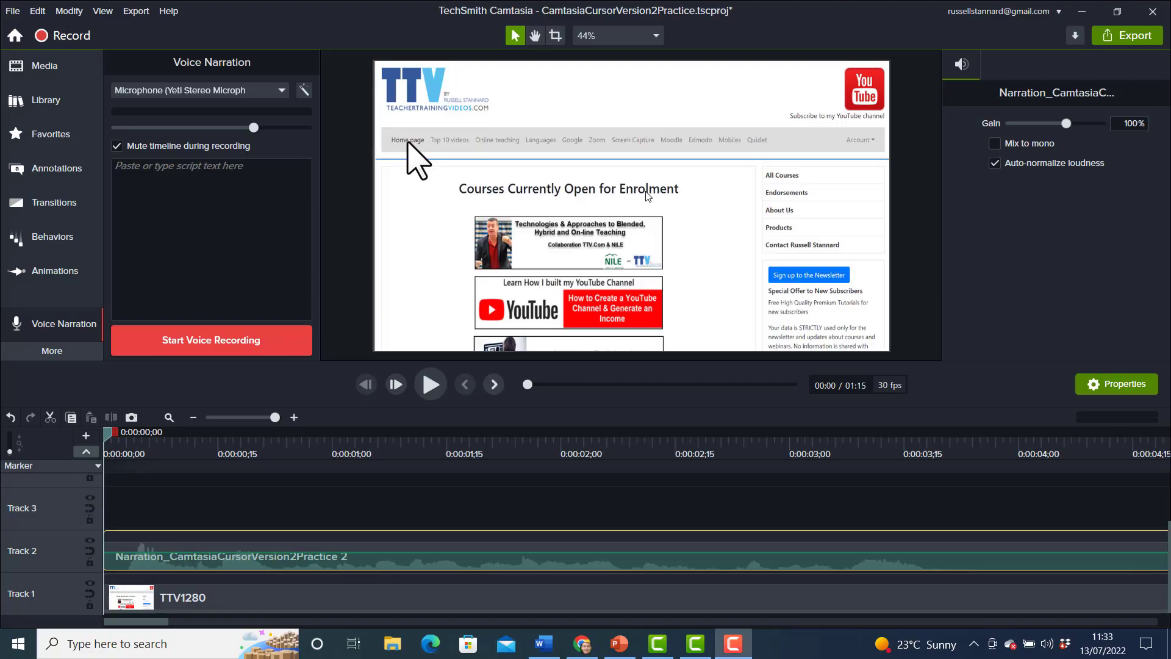
left_click(429, 392)
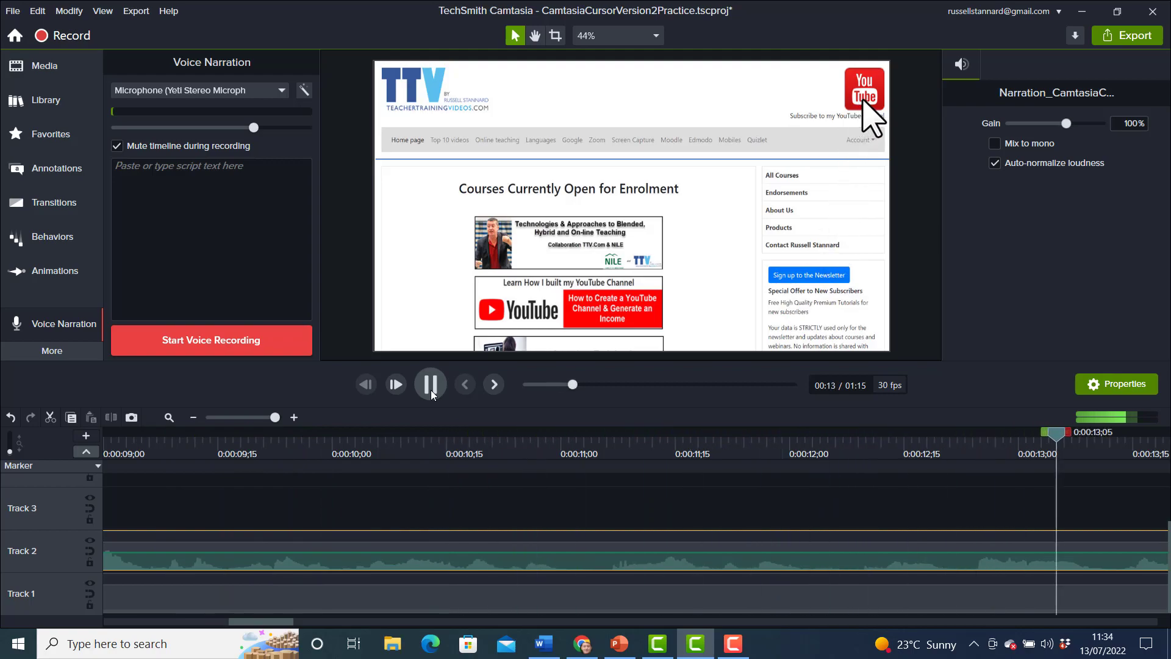
left_click(431, 394)
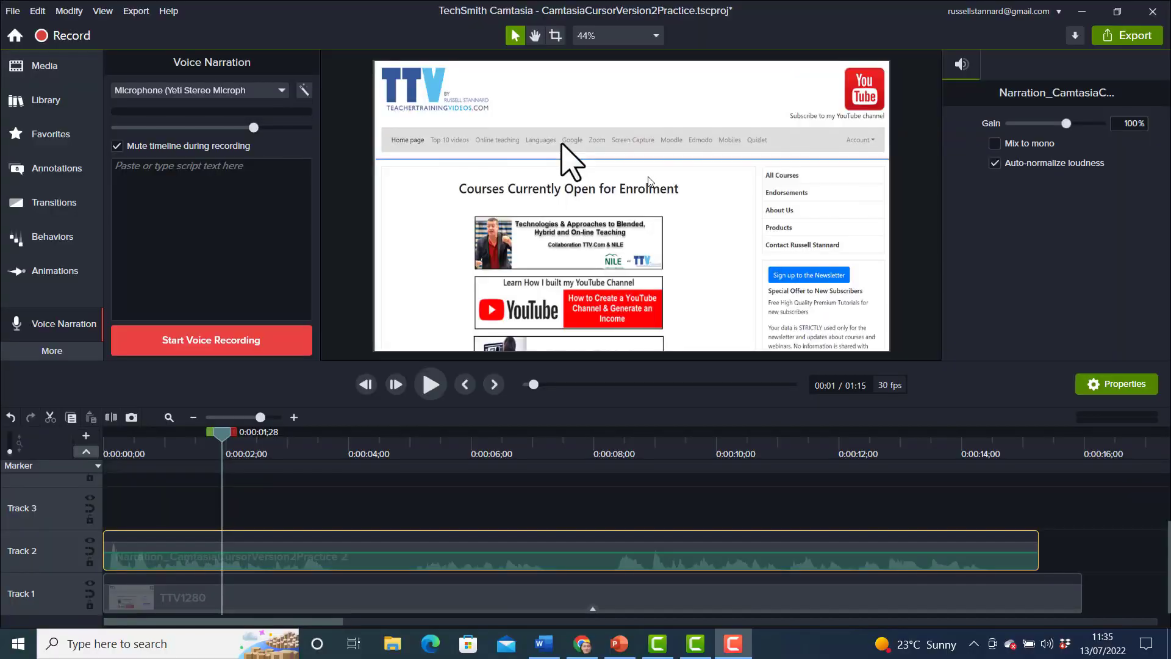
Step: Delete the narration clip from Track 2
left_click(360, 525)
left_click_drag(360, 525, 444, 569)
key("Delete")
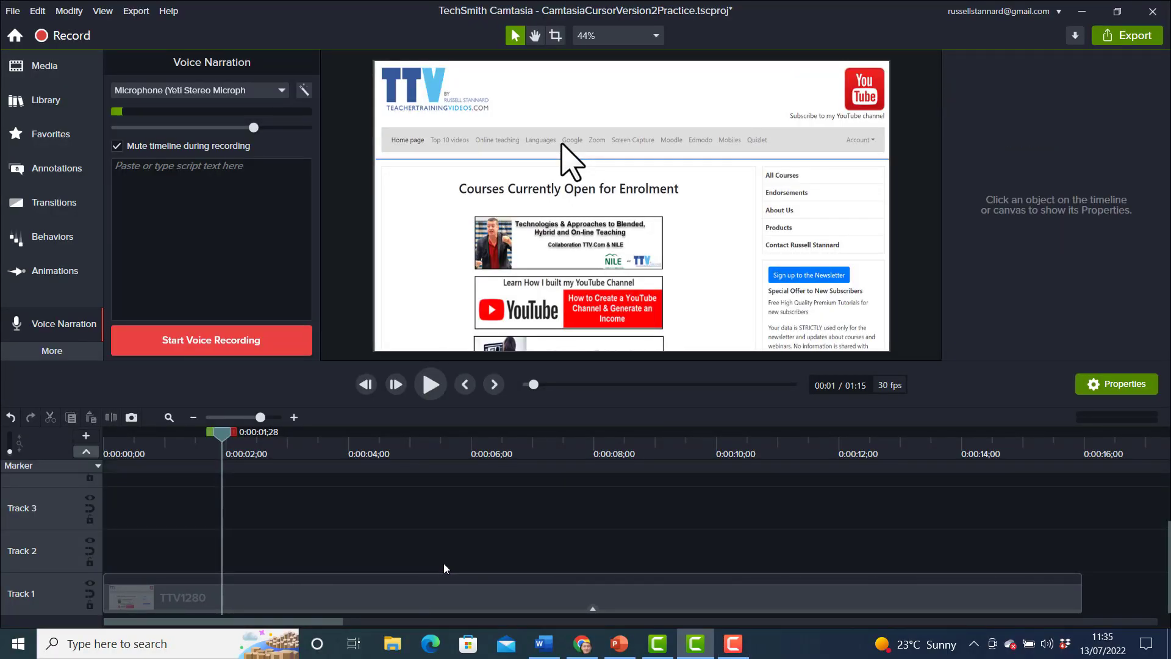
Step: Add a cursor point at 0:00:07;03 on the TTV1280 cursor path, just after the third point, and shift it later in time
left_click(278, 596)
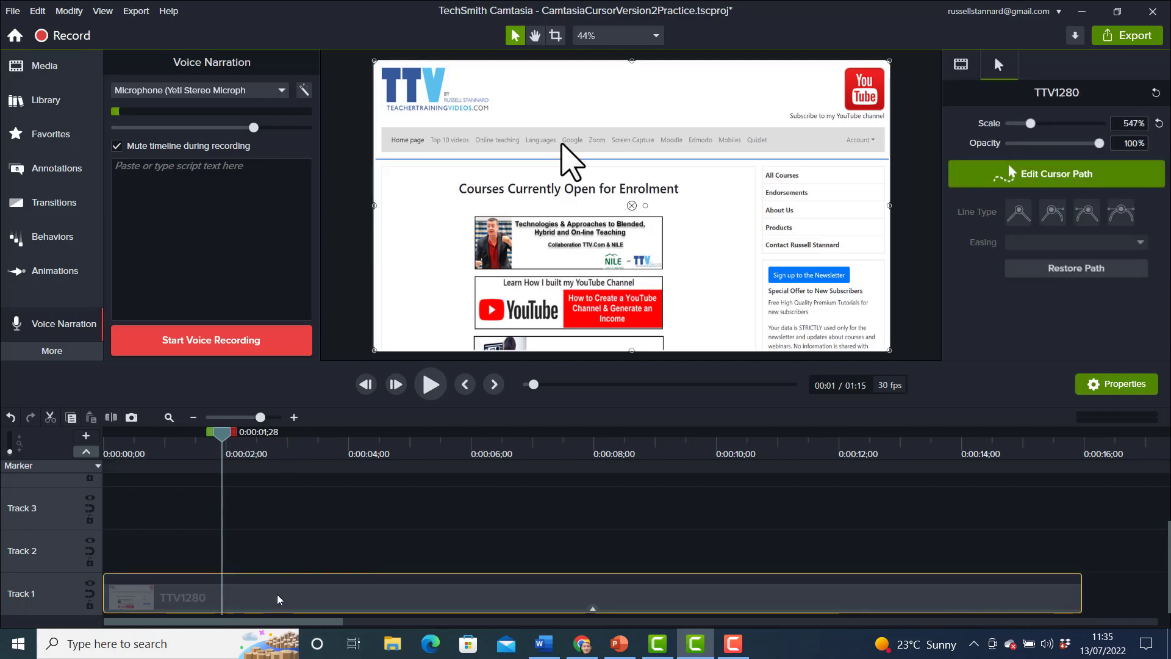
left_click(1061, 178)
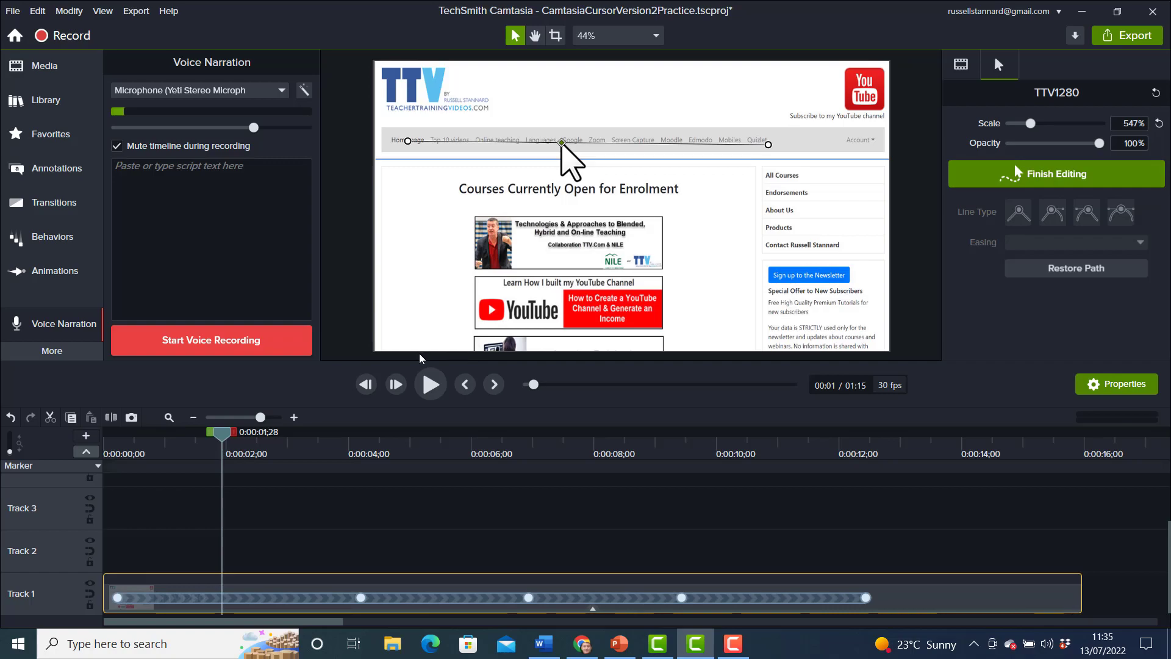
left_click_drag(225, 439, 378, 479)
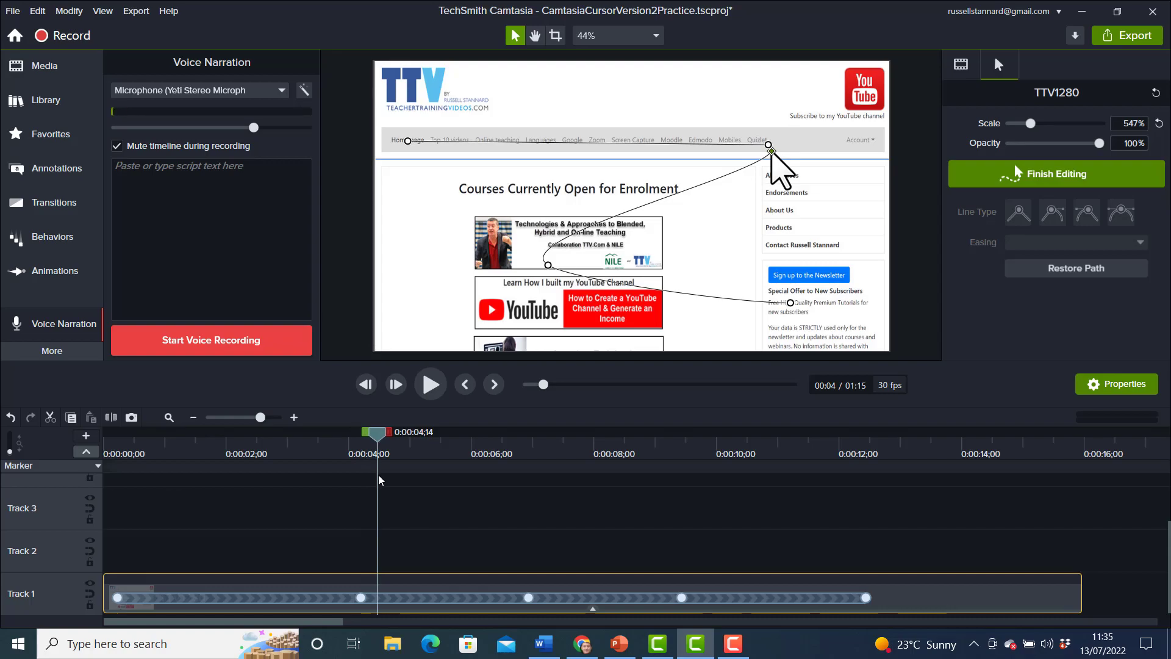
left_click_drag(378, 480, 483, 493)
left_click_drag(521, 497, 525, 499)
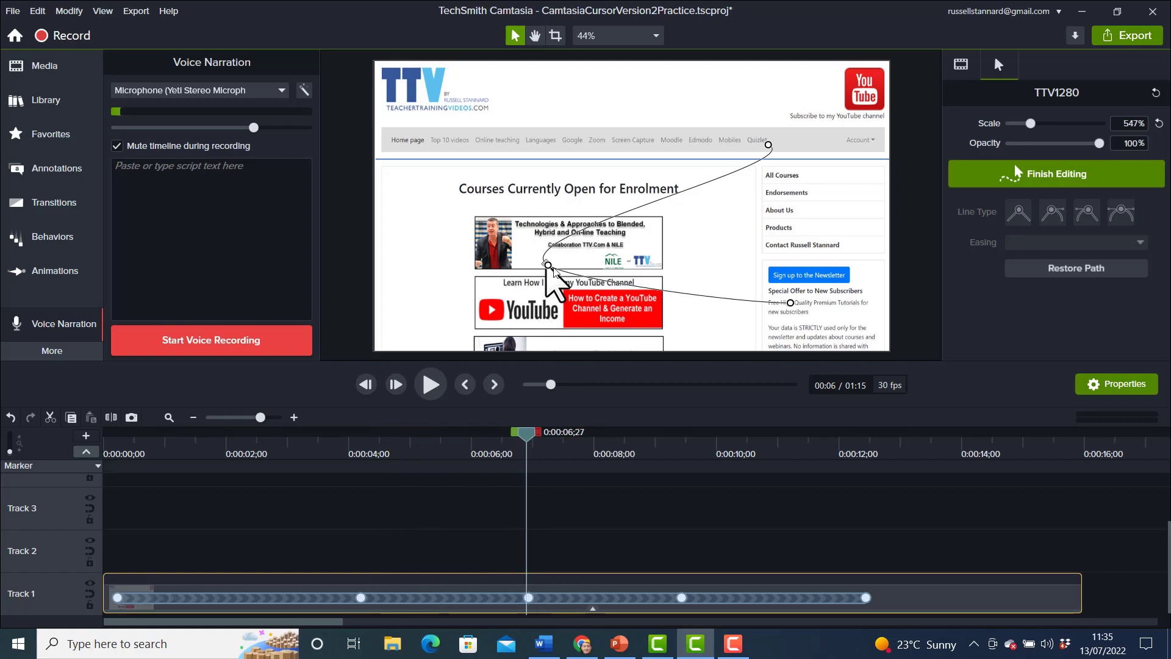
left_click_drag(535, 440, 539, 441)
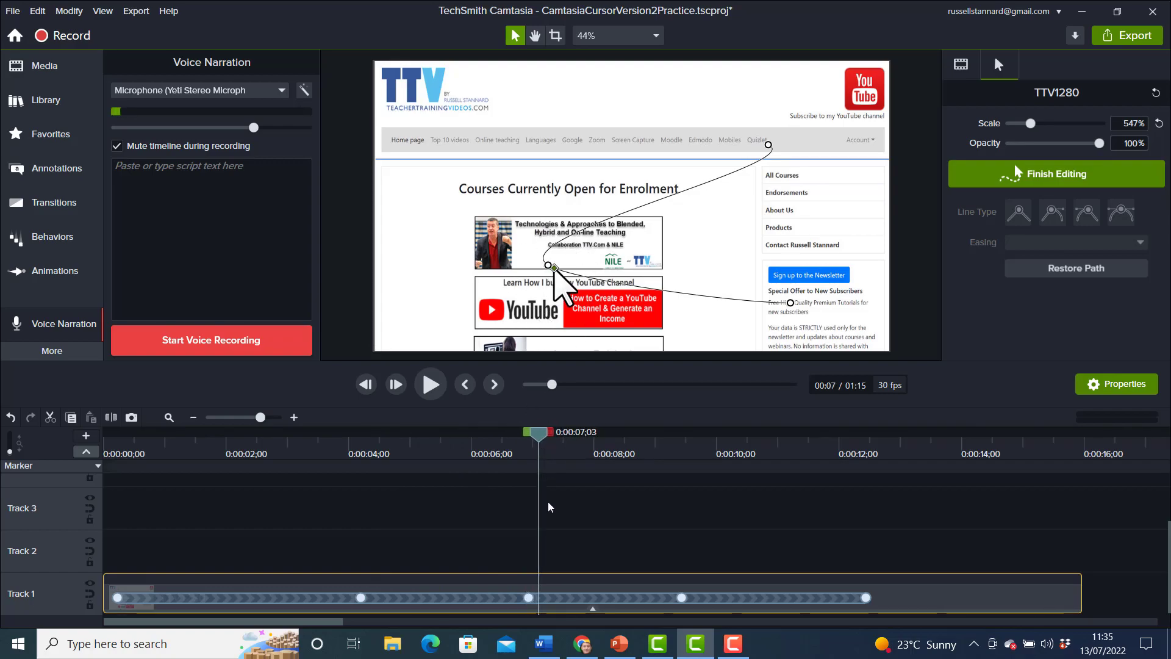
right_click(537, 601)
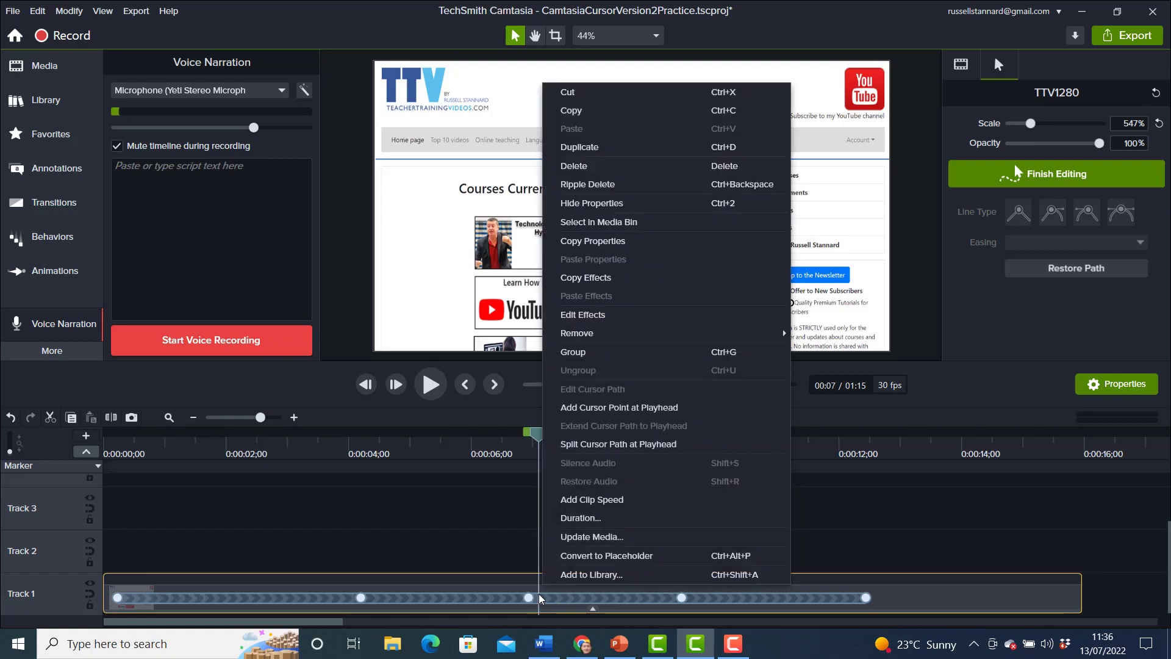
left_click(454, 268)
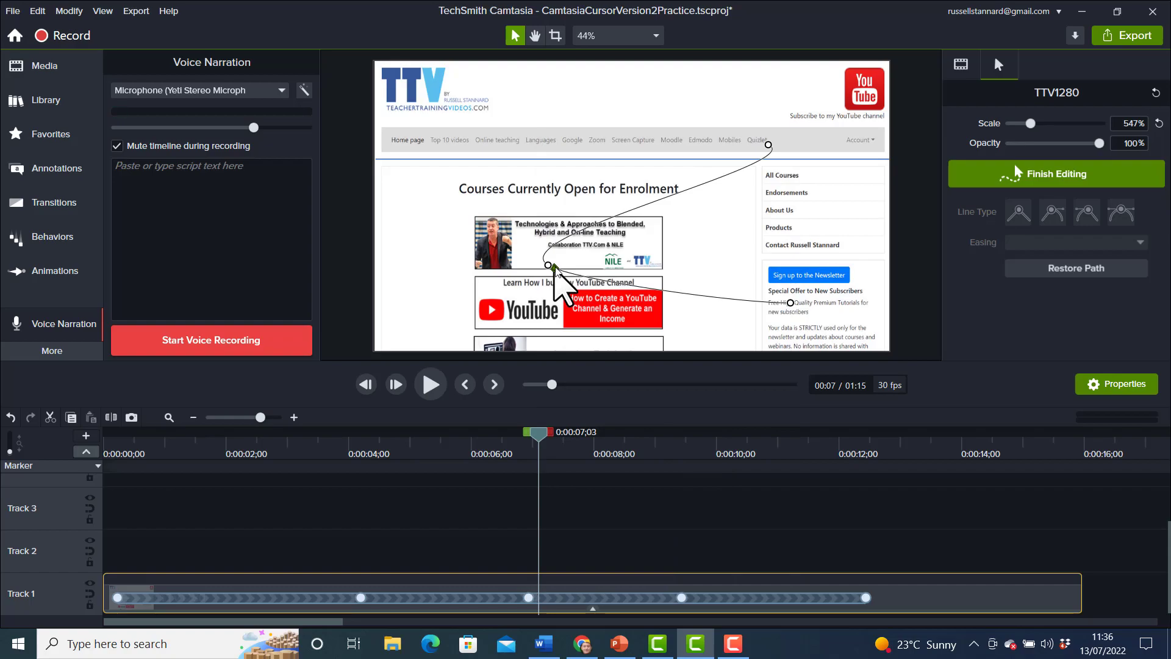
right_click(555, 268)
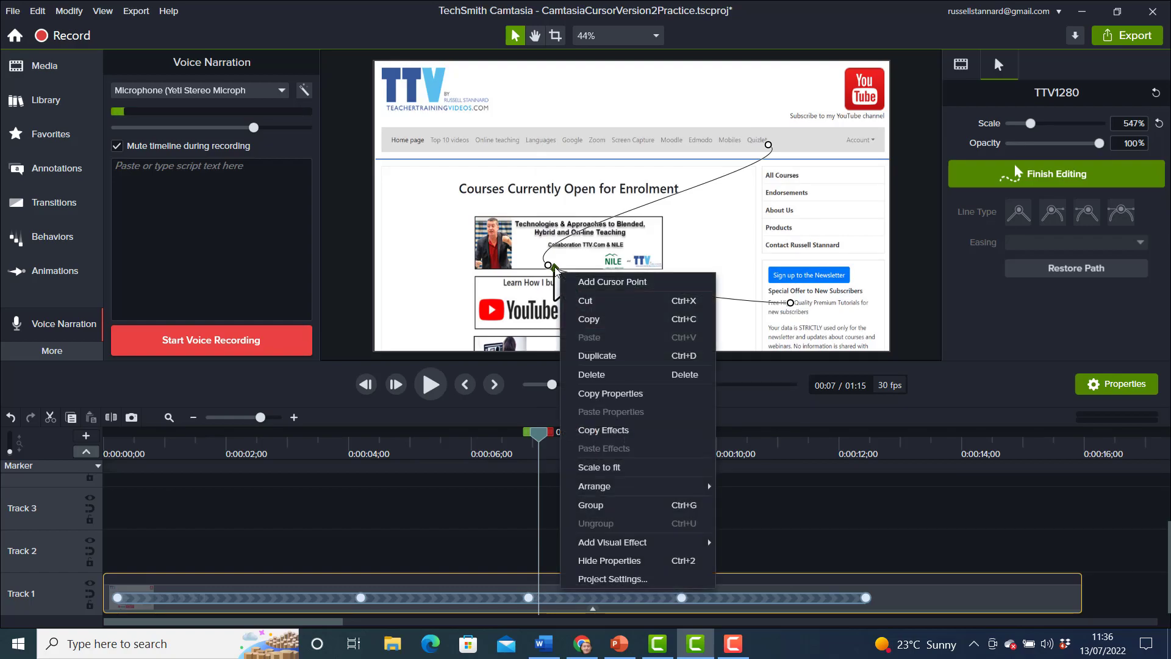
left_click(590, 282)
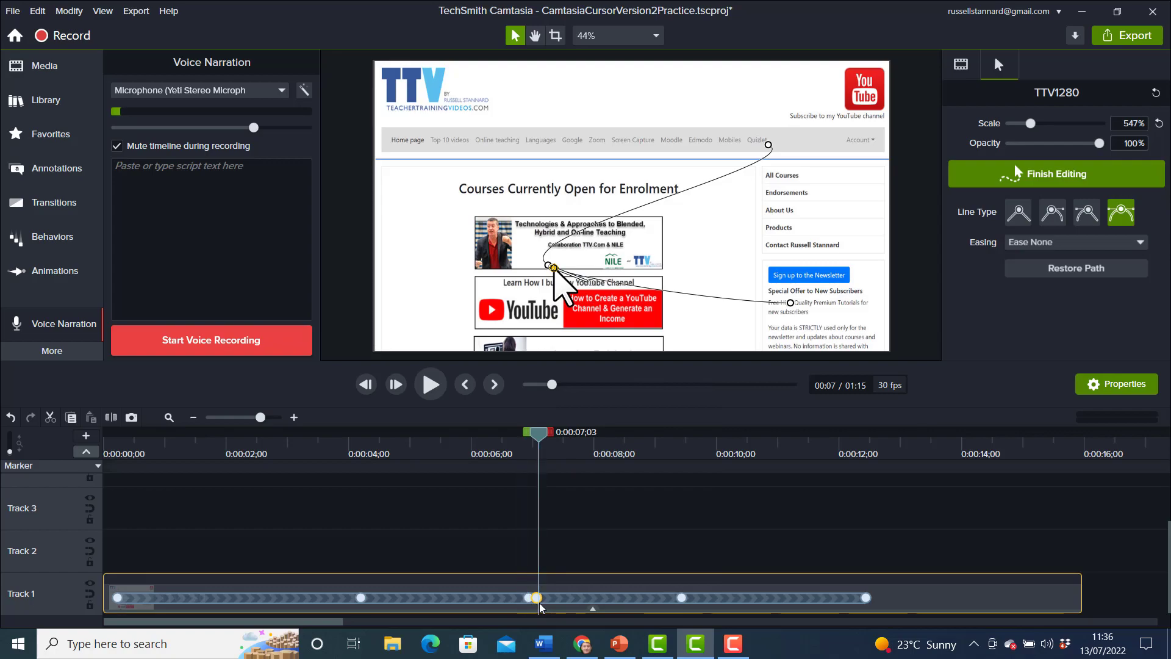
left_click_drag(538, 600, 570, 604)
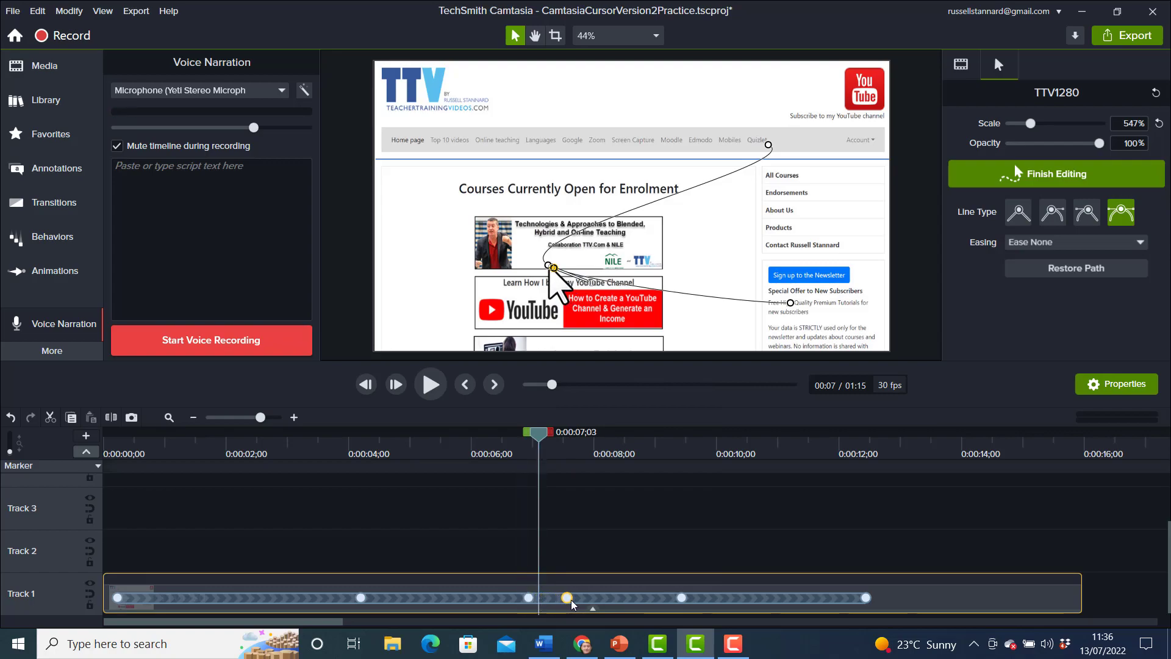
Step: Add a cursor point at 0:00:09;23, just after the newsletter point, and shift both it and the final YouTube point later in time
left_click_drag(542, 439, 702, 496)
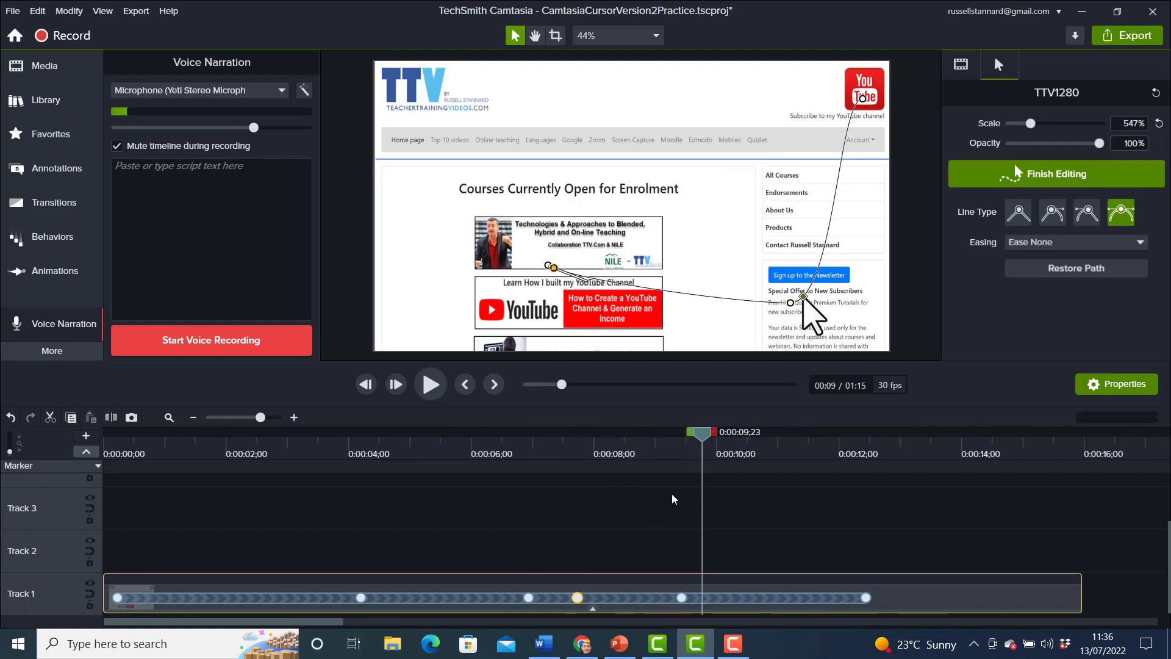
right_click(703, 603)
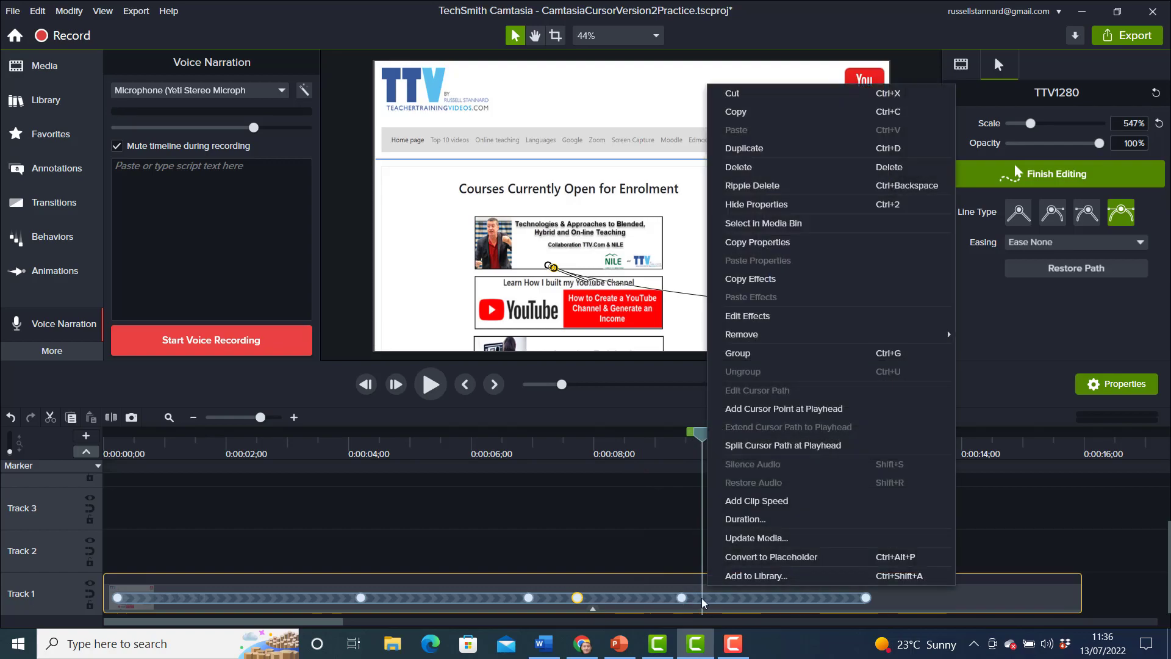
left_click(575, 519)
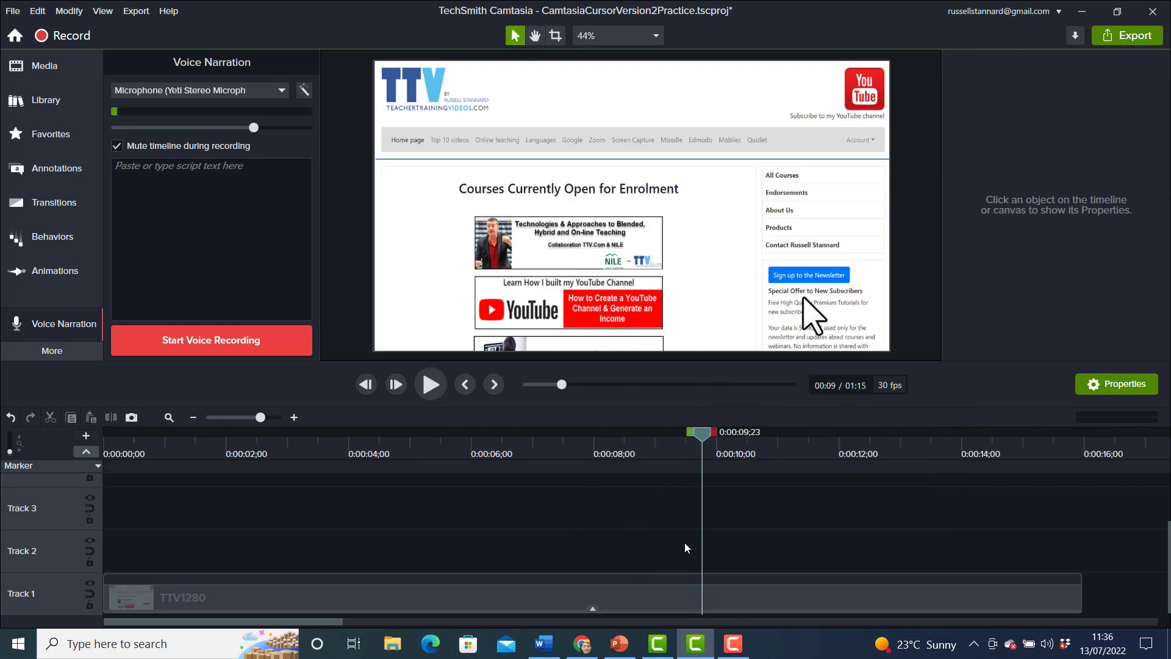
left_click(410, 603)
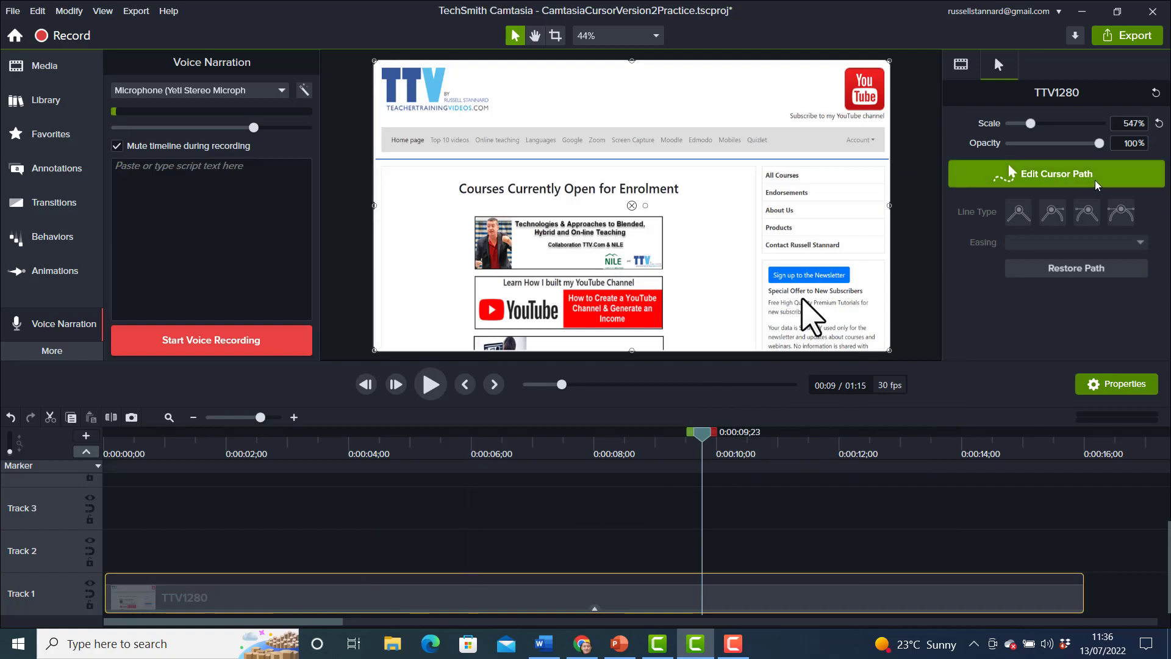
left_click(1016, 172)
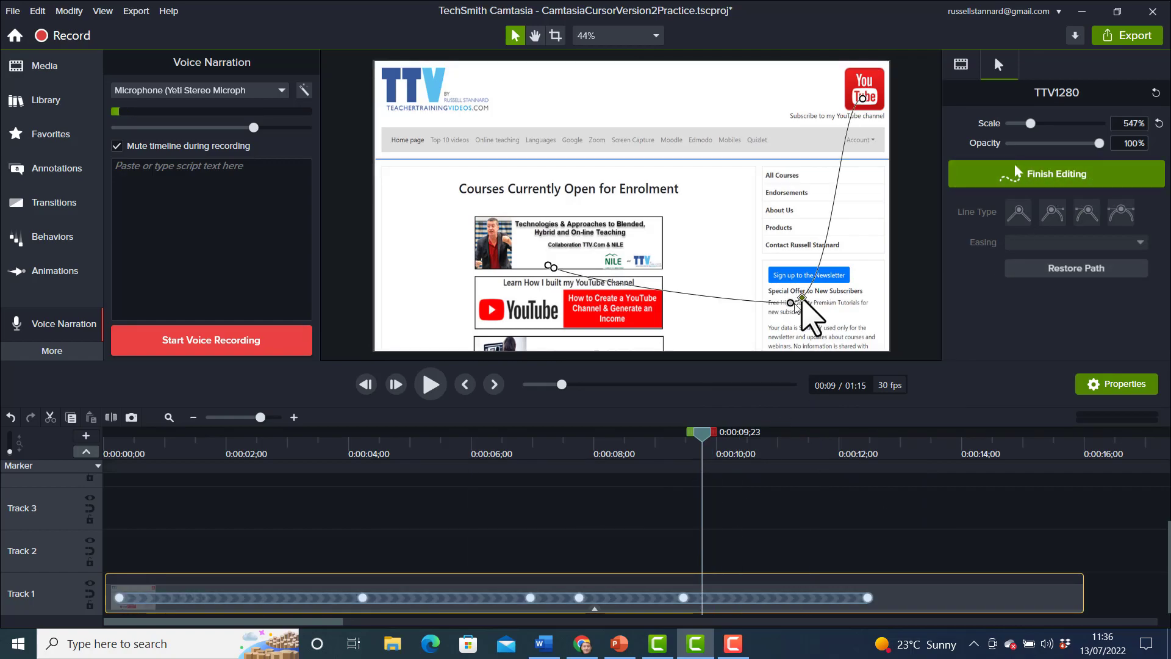
right_click(802, 300)
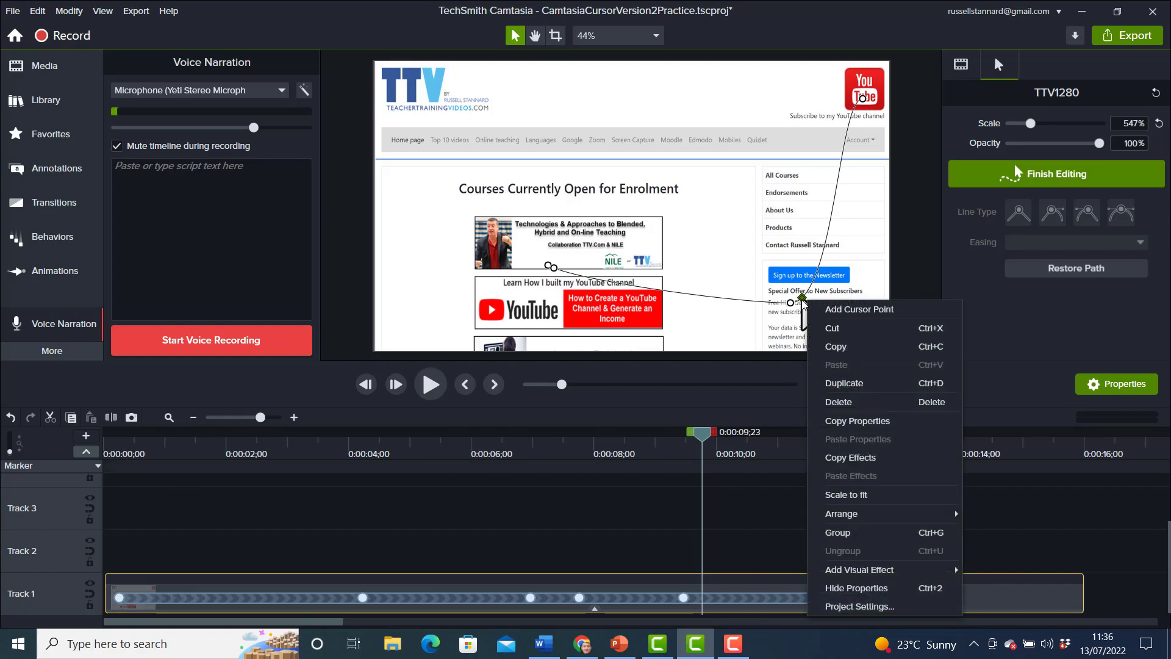
left_click(836, 307)
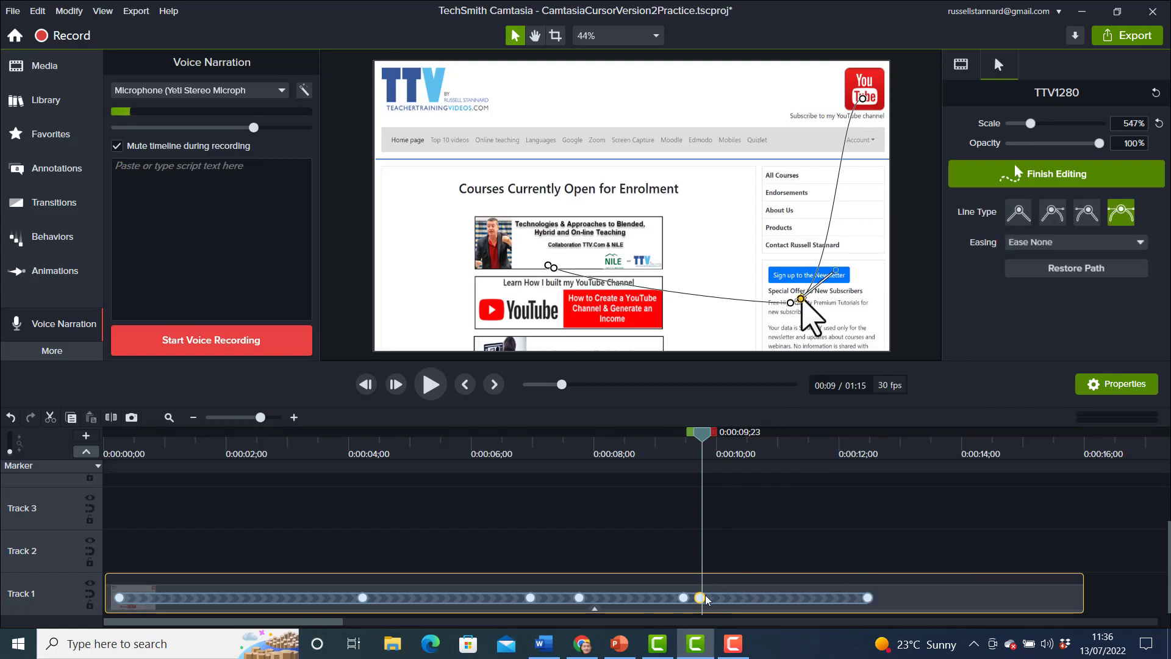
left_click_drag(709, 603, 735, 602)
left_click_drag(867, 599, 944, 610)
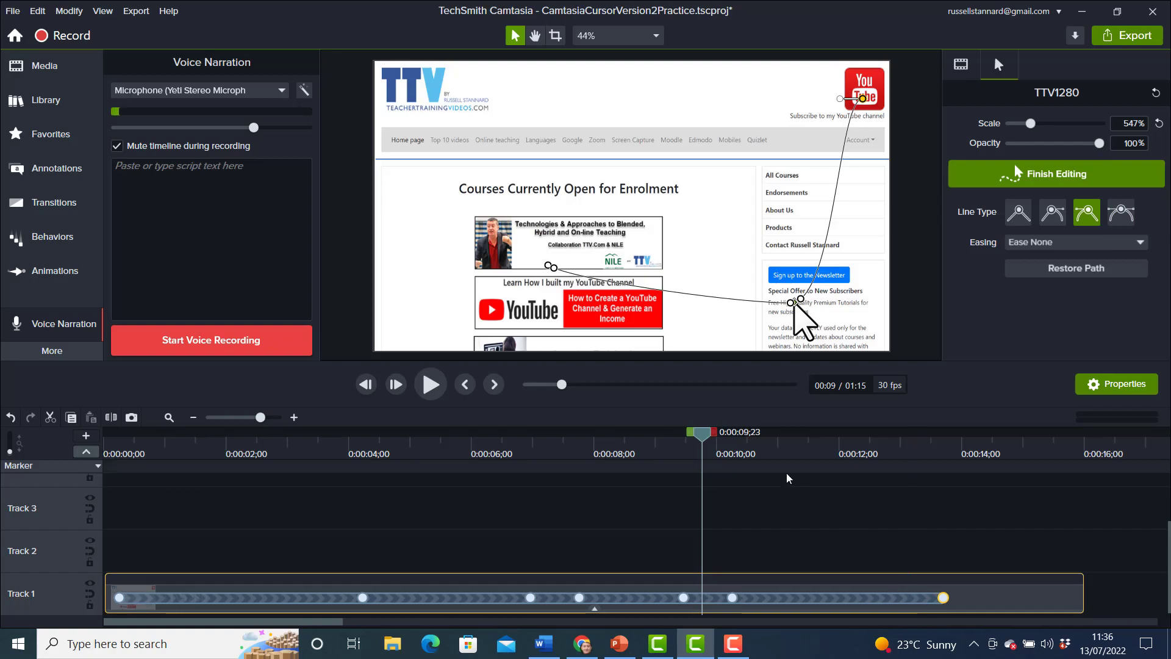
Step: Play the retimed cursor animation from the start of the timeline to check its pauses
left_click_drag(703, 434, 103, 434)
left_click(430, 384)
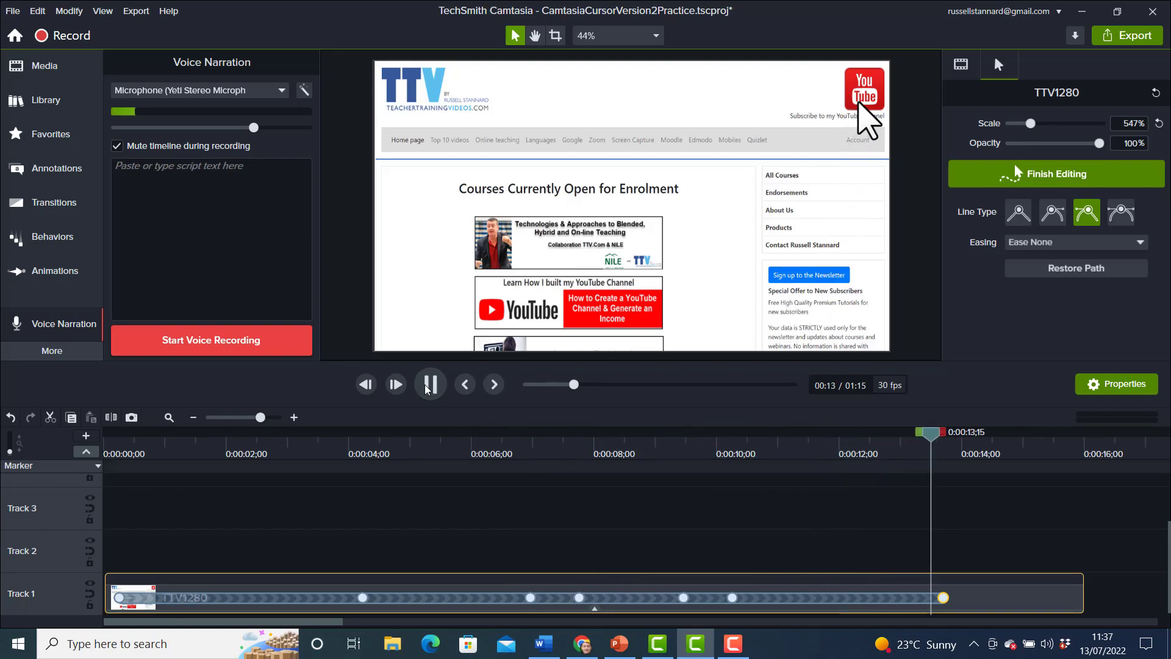
left_click(426, 389)
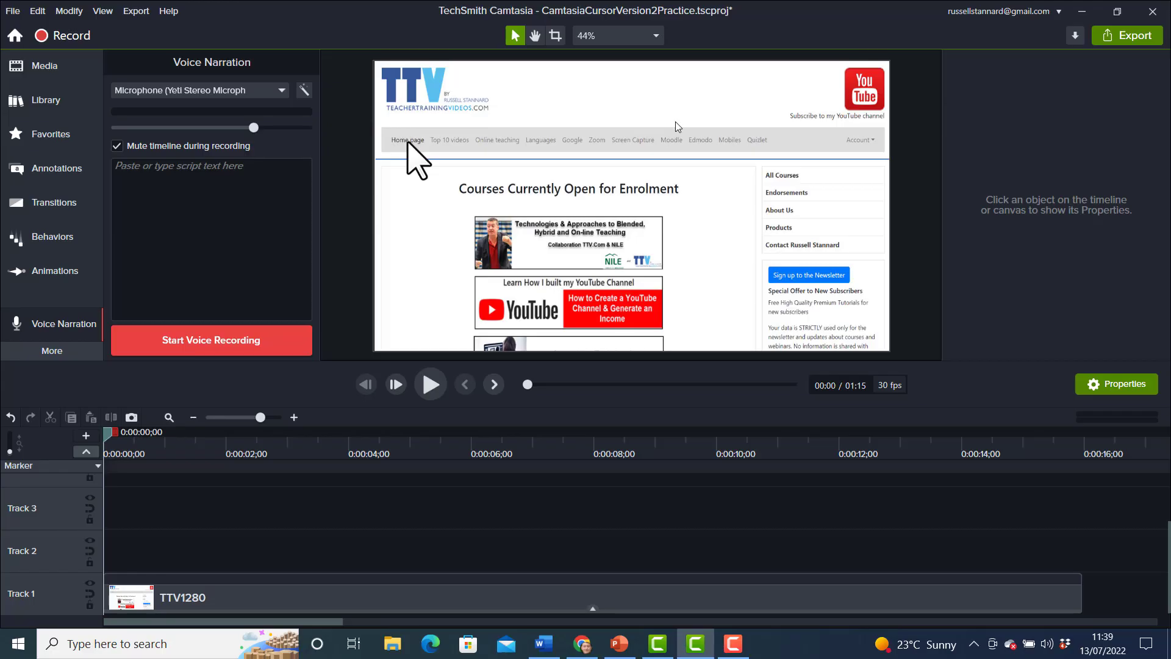
Step: Record a new voice narration over the whole cursor animation and save it as Narration_CamtasiaCursorVersion2Practice 3
left_click(199, 340)
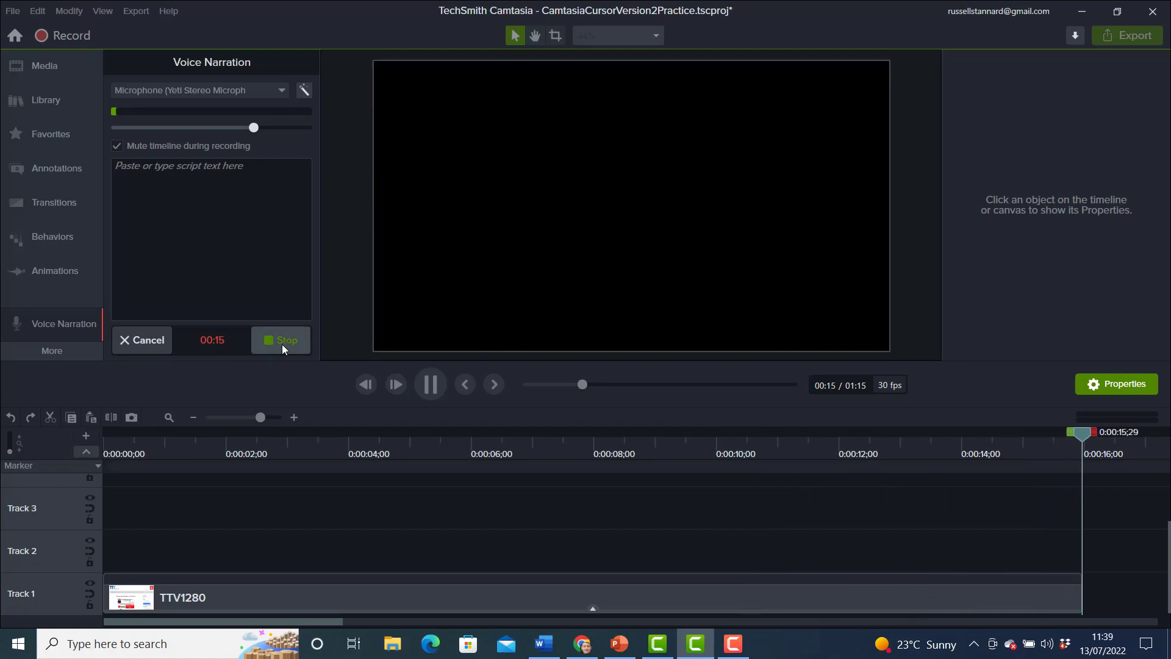
left_click(281, 344)
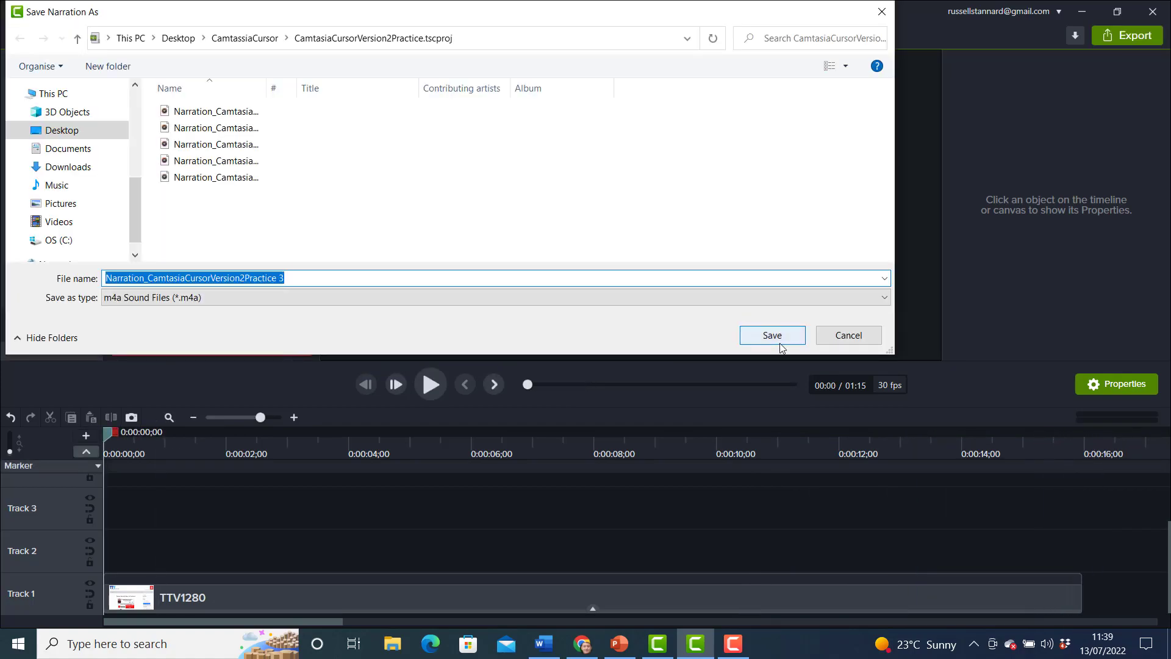
key("Return")
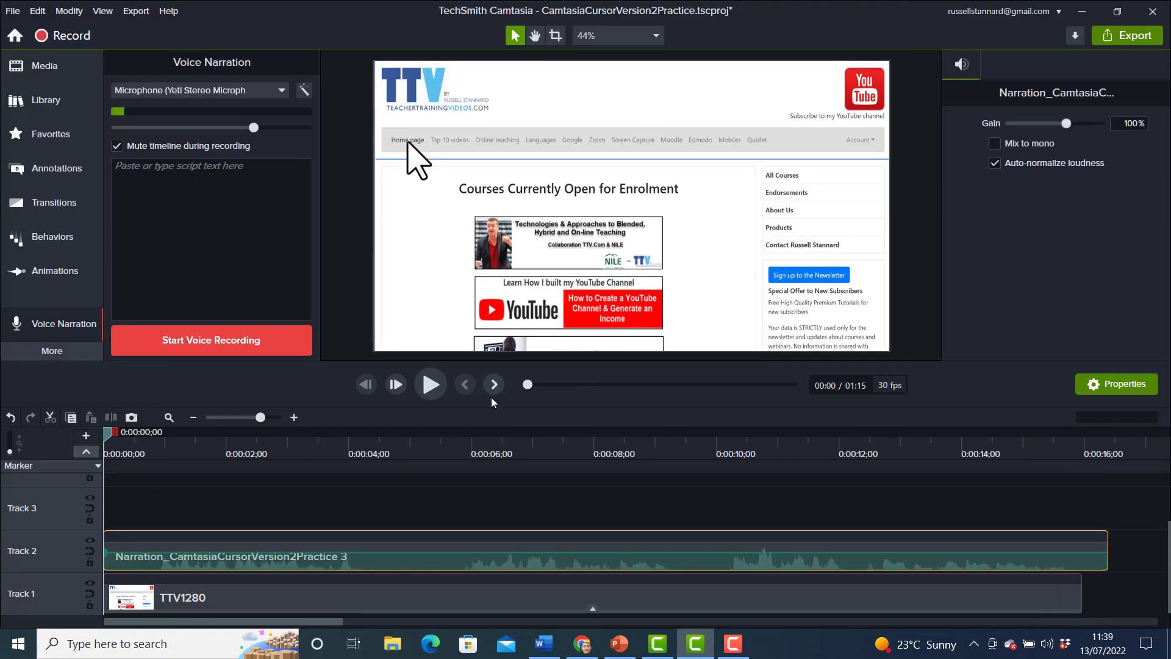
Step: Split the clips on both tracks at 0:00:00;24 and delete the opening segment of the narration
left_click_drag(110, 436, 153, 431)
left_click(135, 512)
key("ctrl+a")
left_click(109, 417)
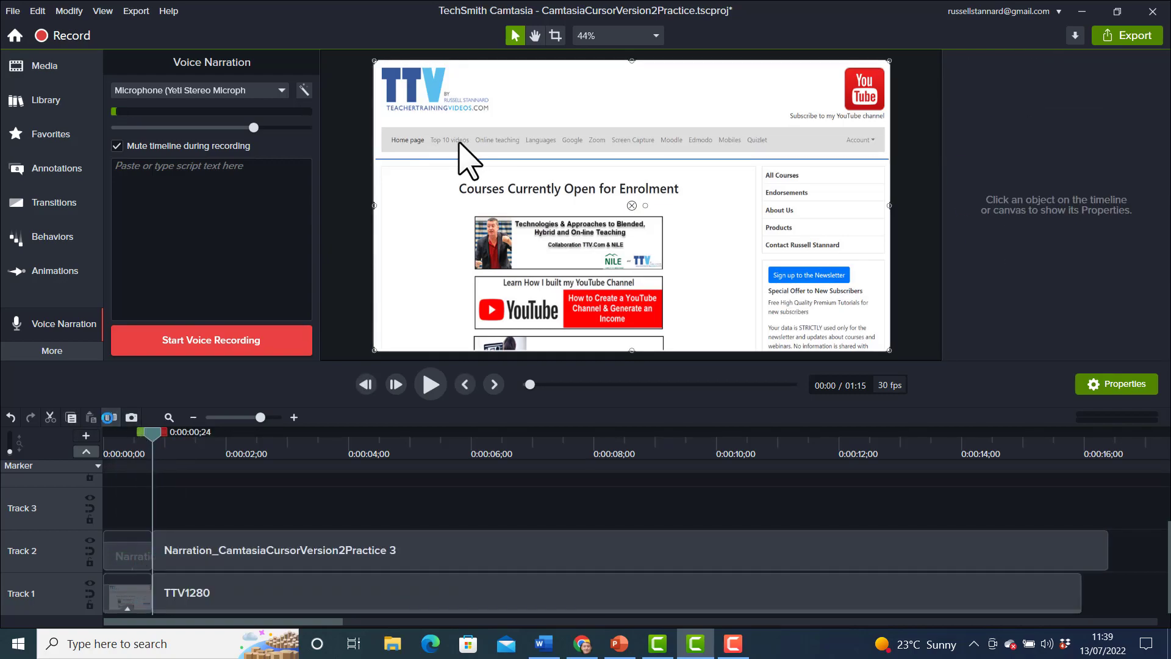
left_click(138, 546)
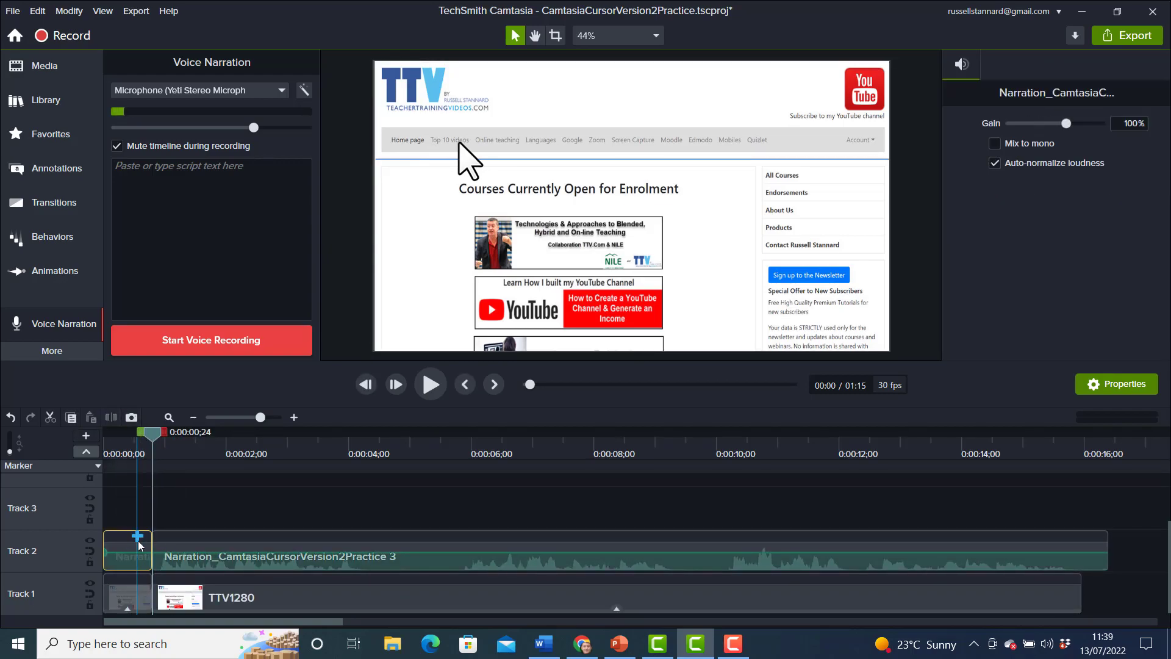
key("Delete")
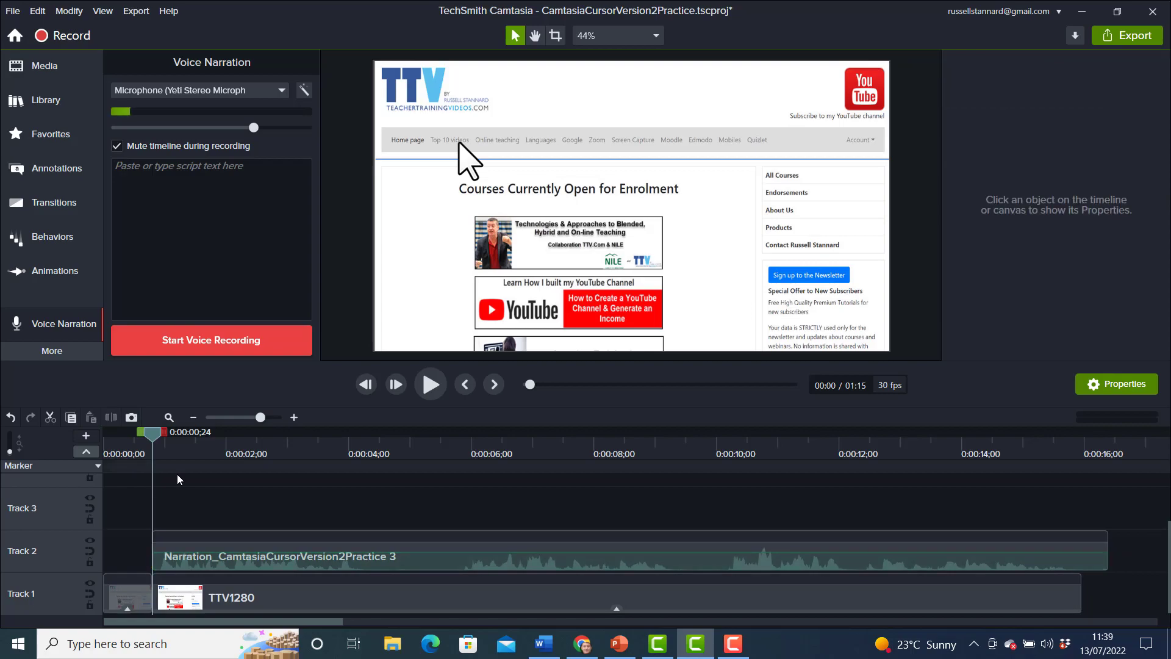
Step: Move the trimmed narration on Track 2 to the start of the timeline and play it back with the cursor animation
left_click_drag(430, 571, 348, 567)
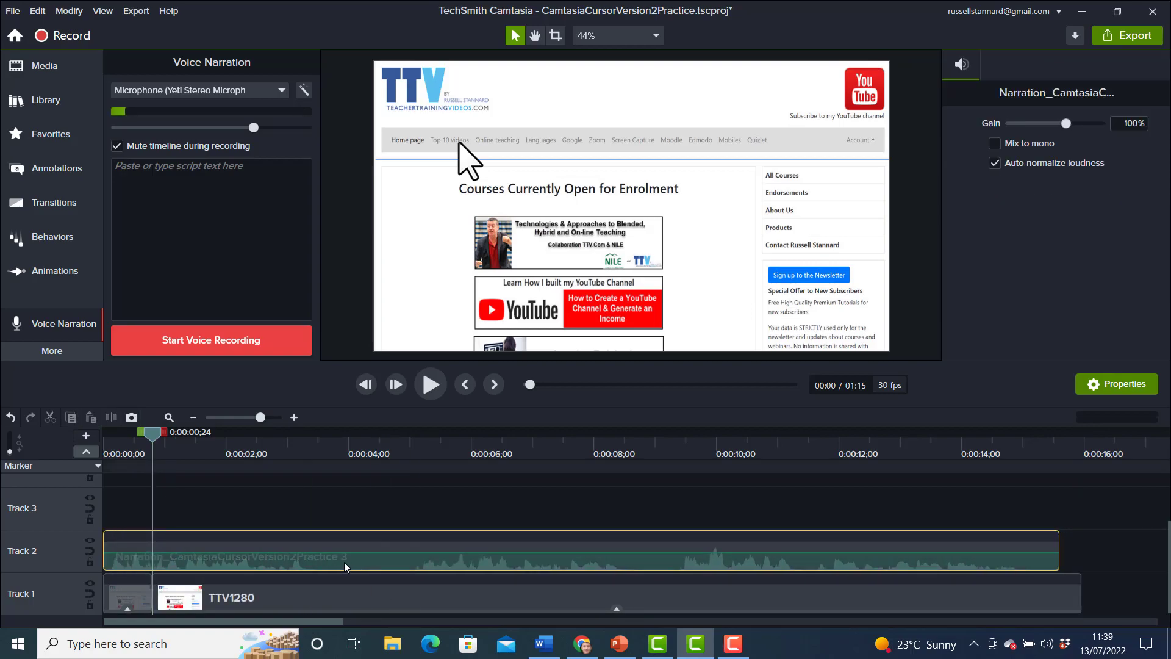
left_click_drag(153, 436, 90, 432)
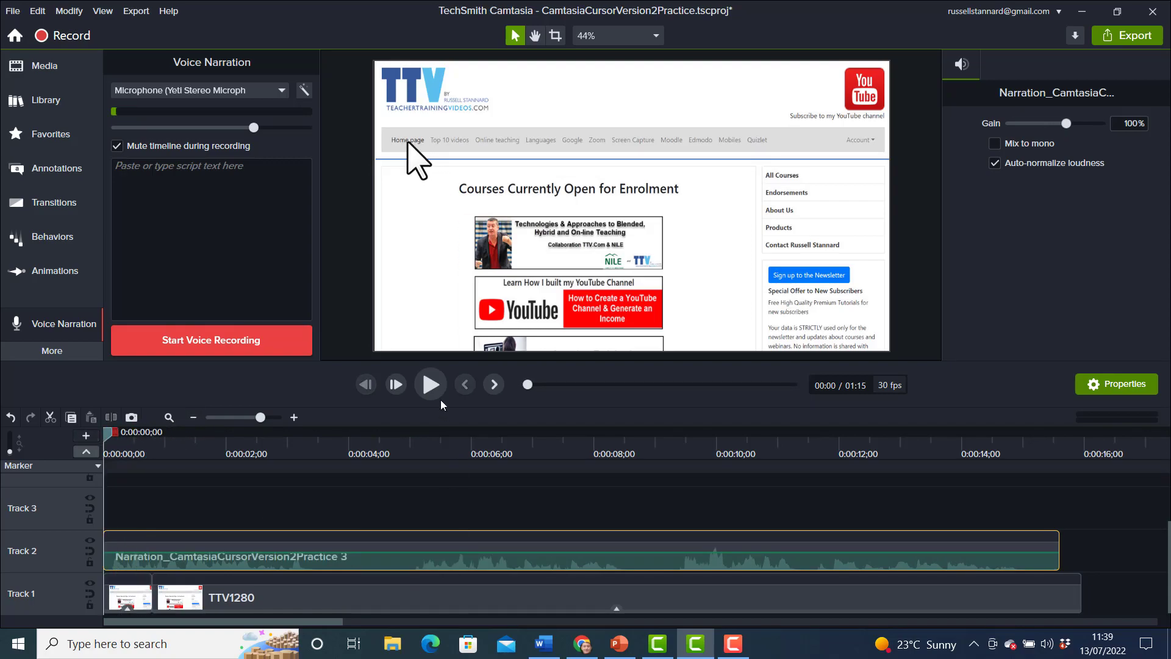
left_click(430, 384)
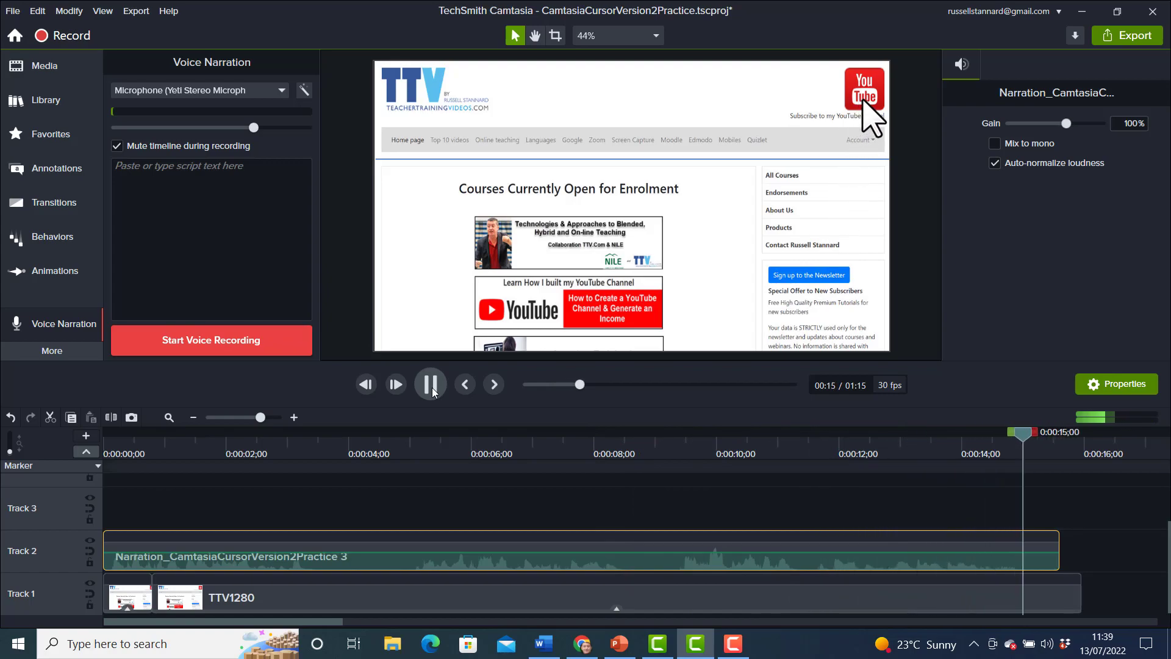
left_click(431, 384)
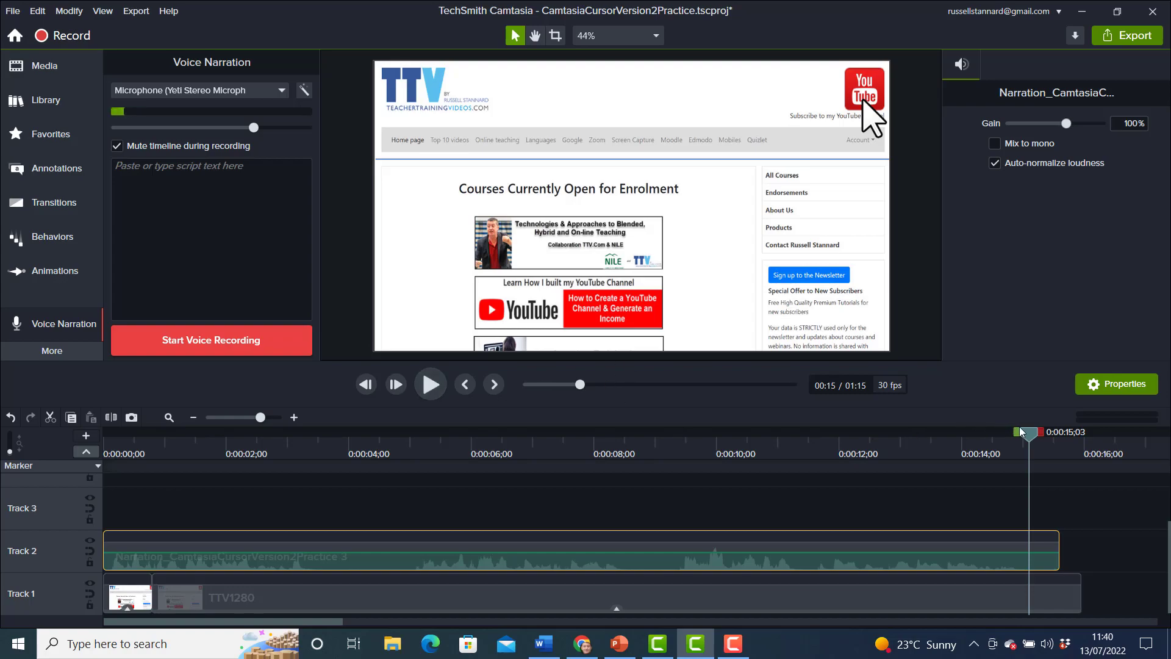
Step: Add a Sketch Motion rectangle at the start of the timeline and resize it to fit over the website's navigation bar
left_click_drag(1033, 433, 94, 469)
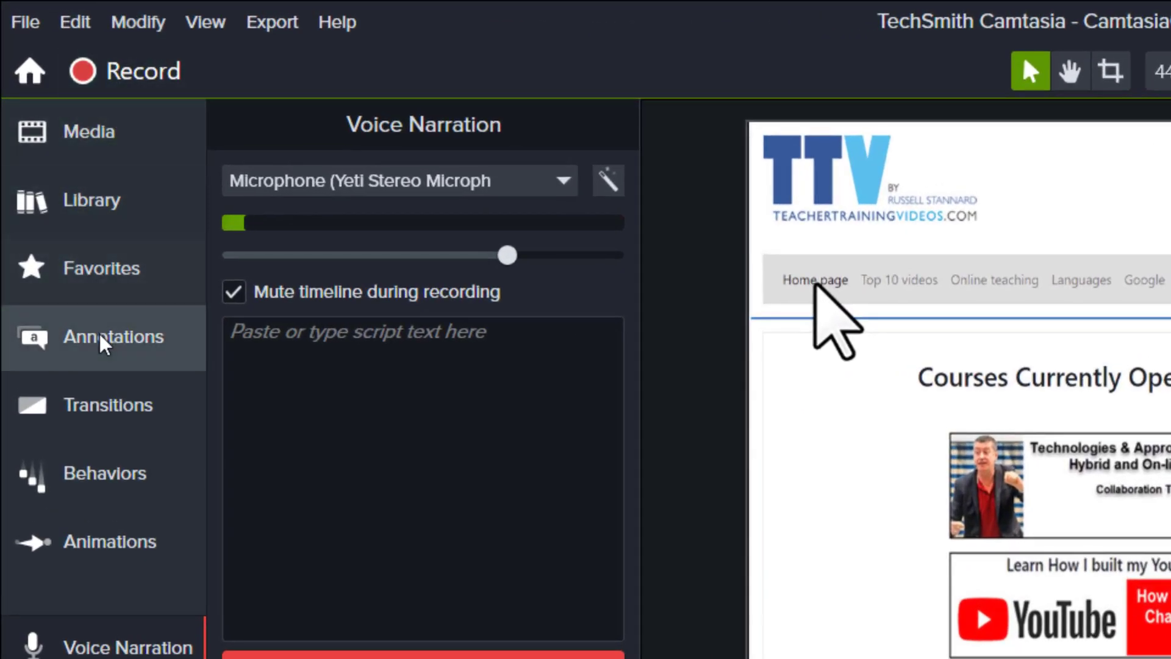
left_click(100, 337)
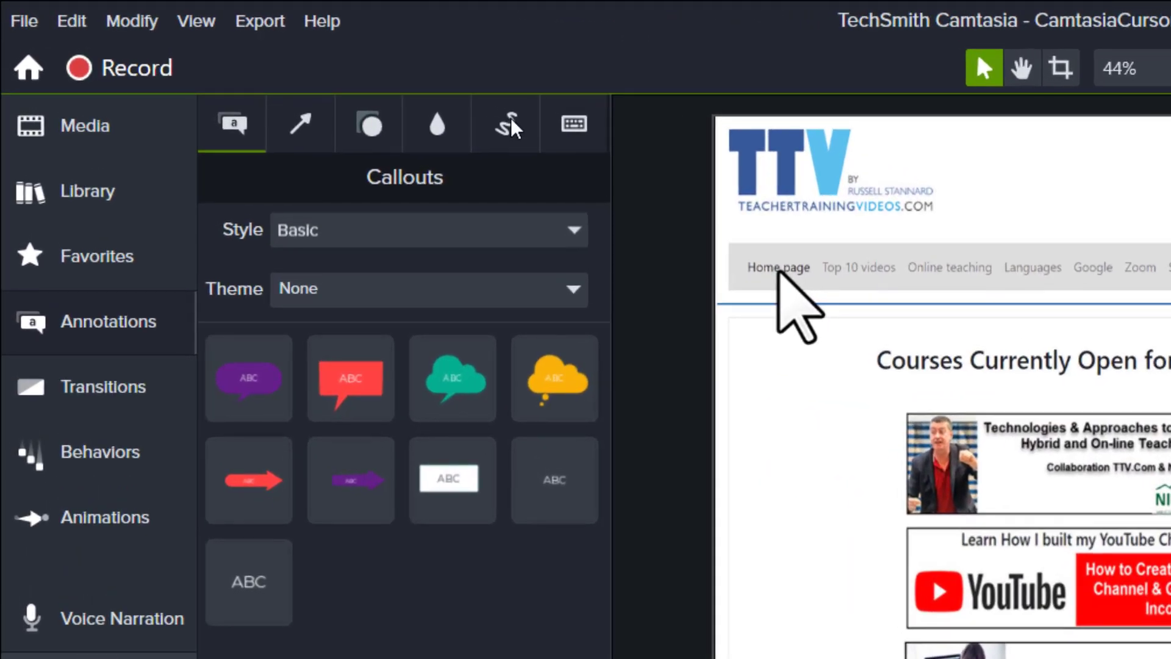
left_click(510, 125)
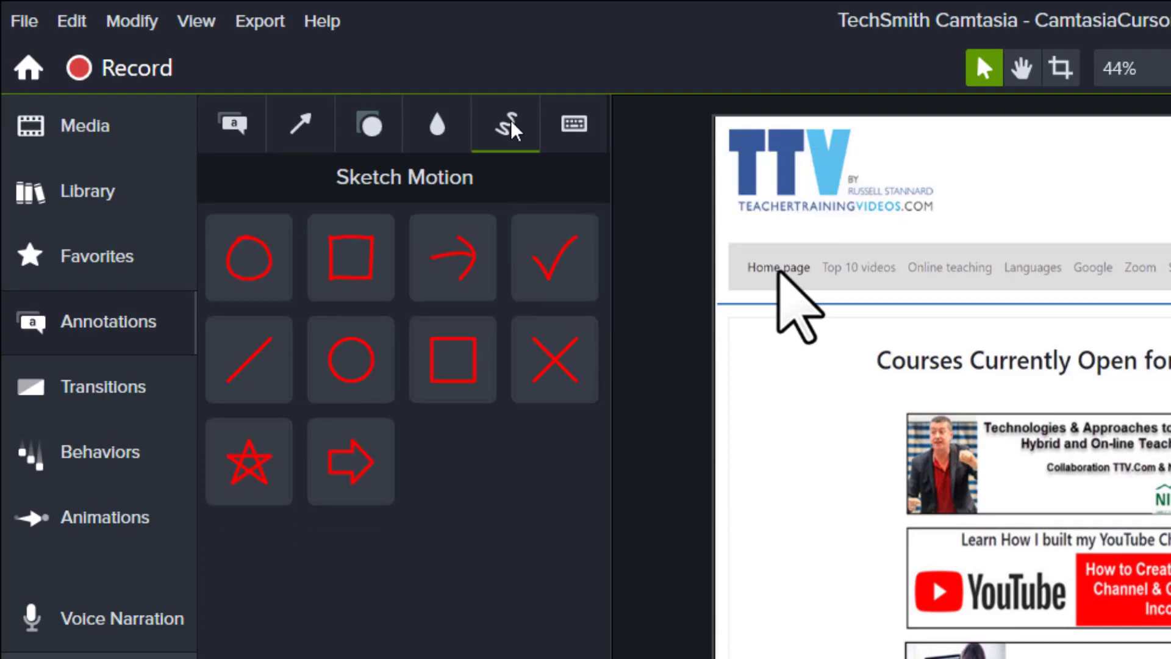
left_click_drag(357, 263, 871, 269)
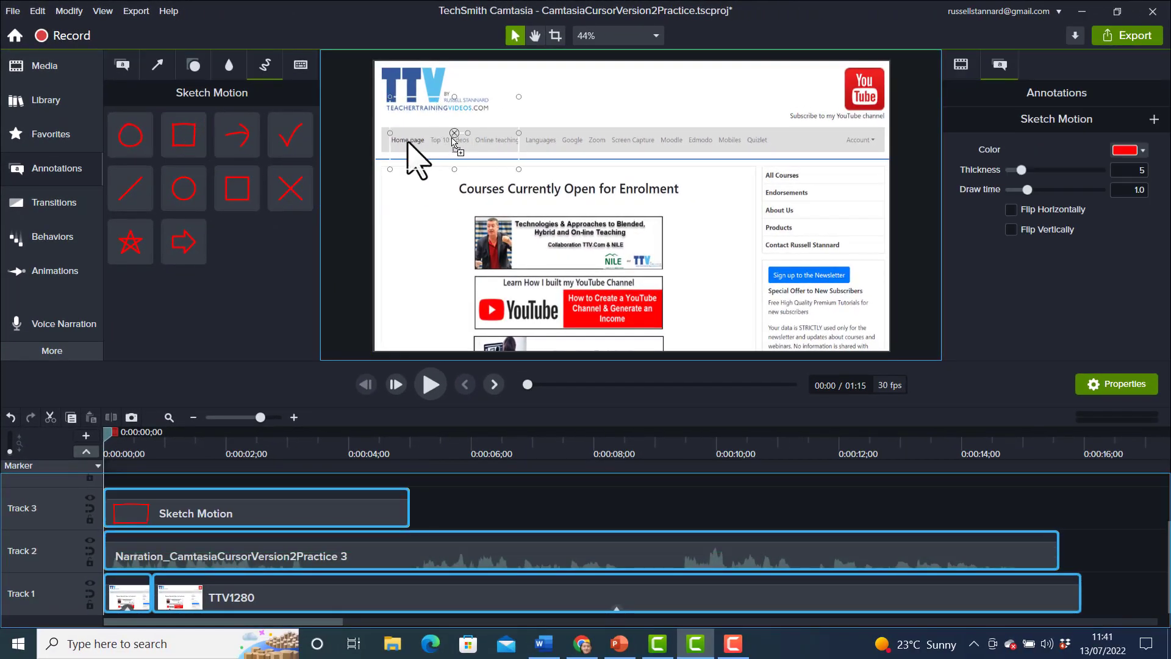
left_click_drag(452, 140, 447, 145)
left_click_drag(530, 141, 758, 165)
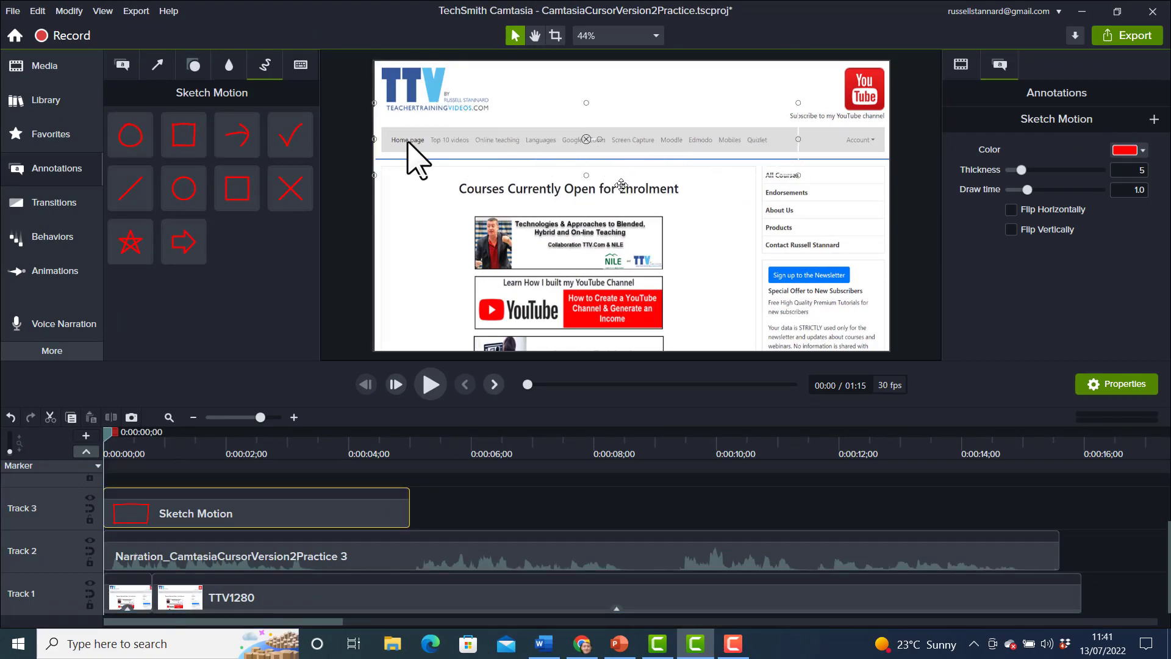
left_click_drag(587, 104, 588, 113)
Step: Add a Sketch Motion arrow pointing at the course banners and move its Track 3 clip to start at about 6 seconds
left_click(430, 384)
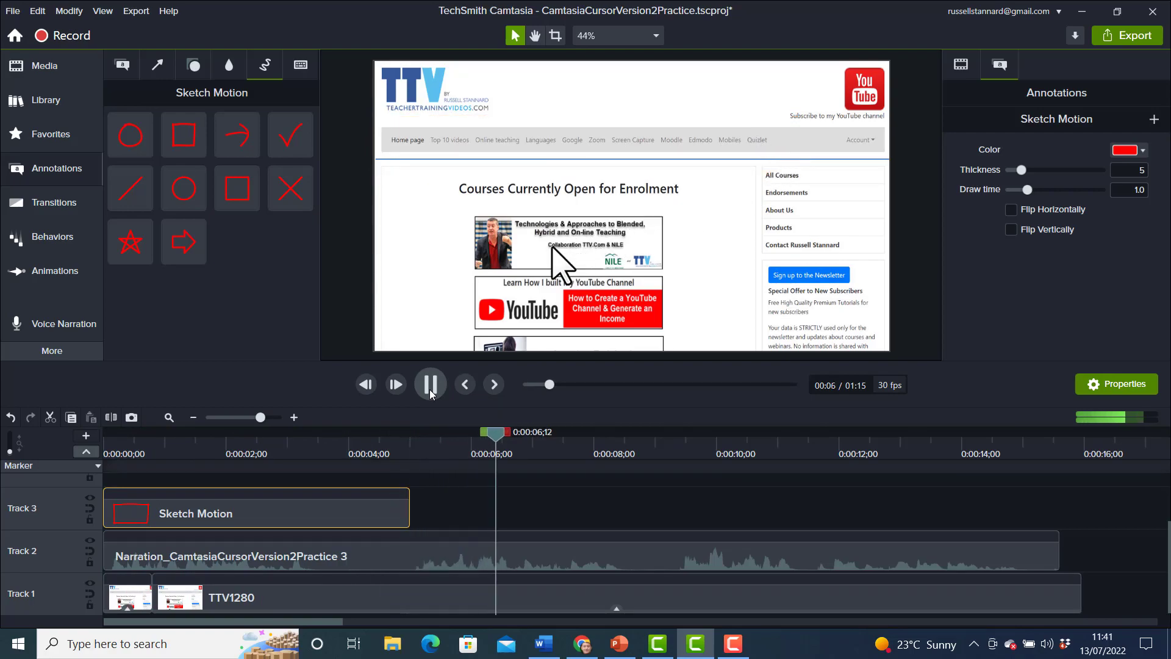
left_click(429, 390)
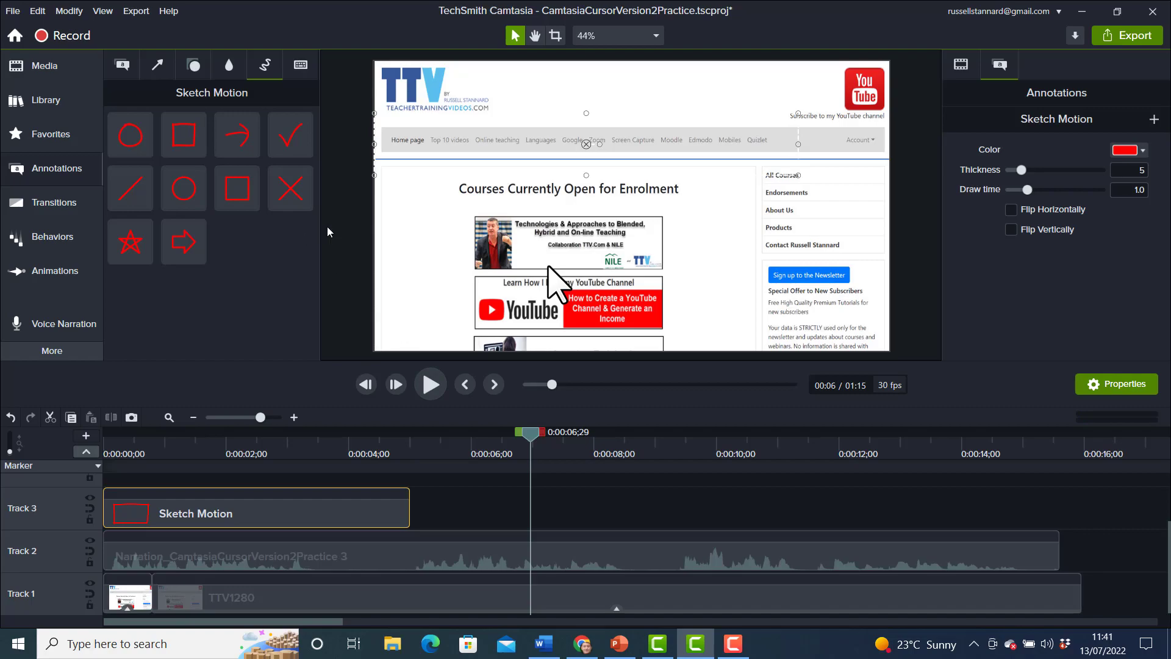
mouse_move(250, 148)
left_mouse_down()
mouse_move(397, 262)
mouse_move(464, 285)
left_mouse_up()
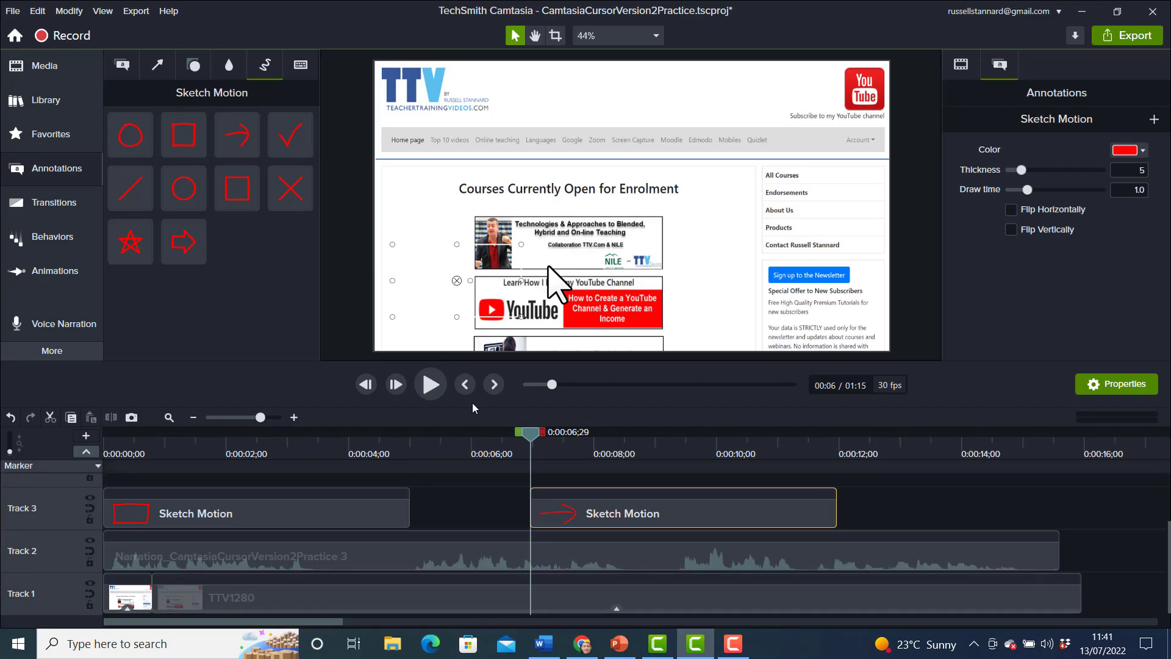
left_click_drag(689, 515, 624, 517)
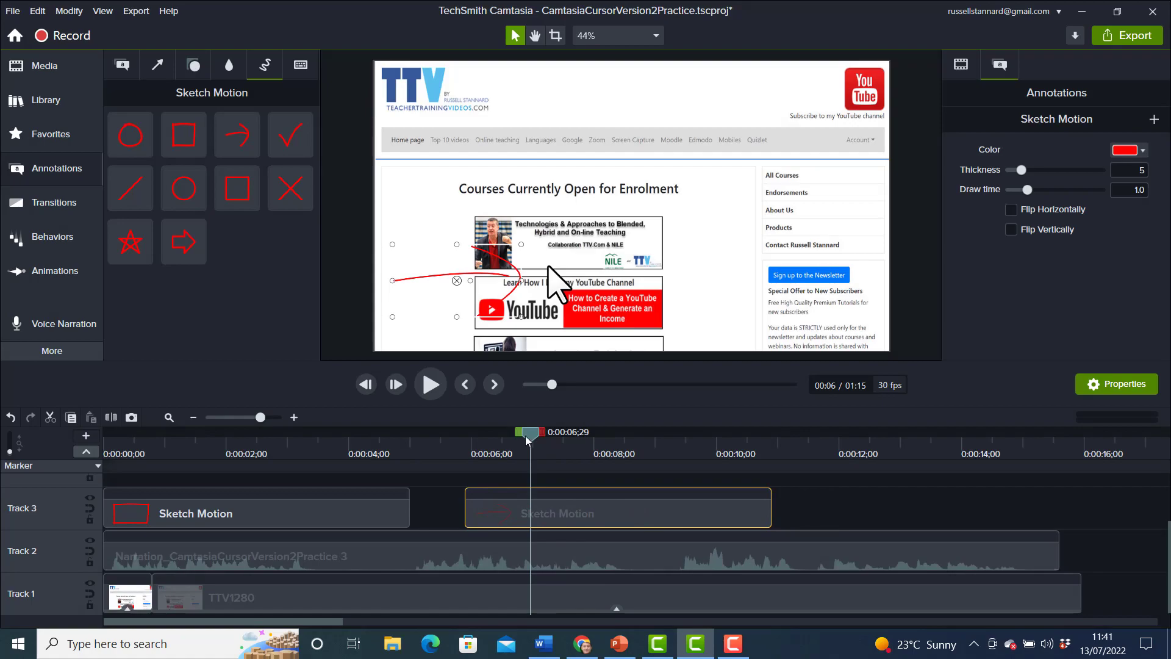
Step: Trim the end of the arrow clip slightly and add a Sketch Motion rectangle around the newsletter sign-up button at 0:00:10;26
left_click_drag(535, 436, 107, 436)
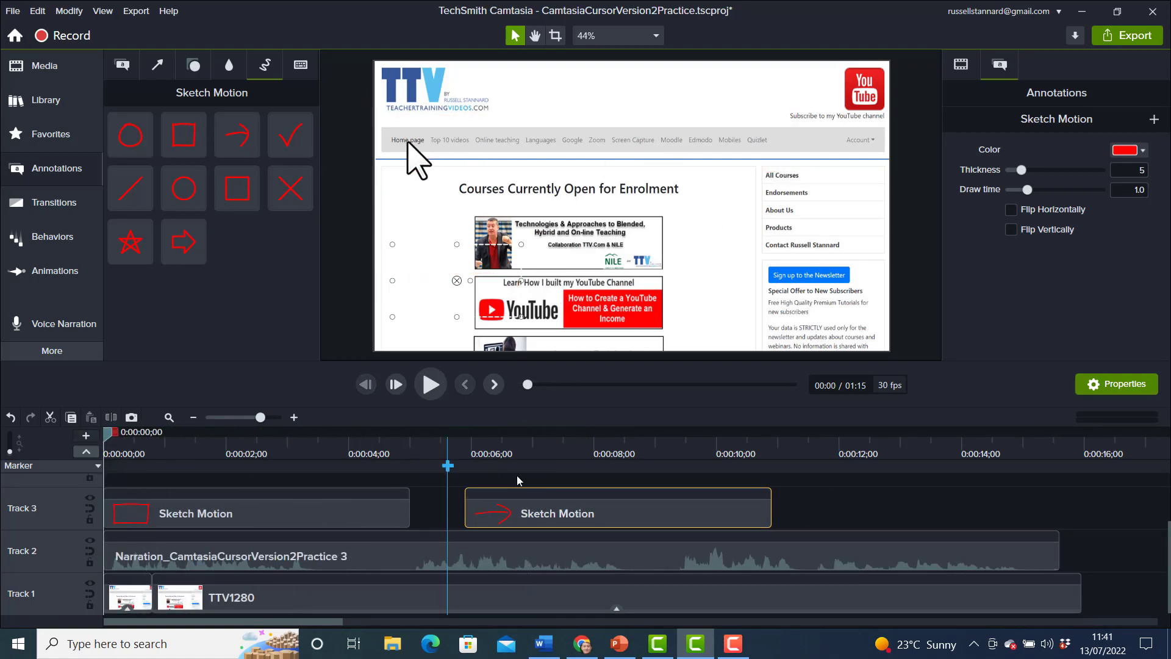
left_click(432, 388)
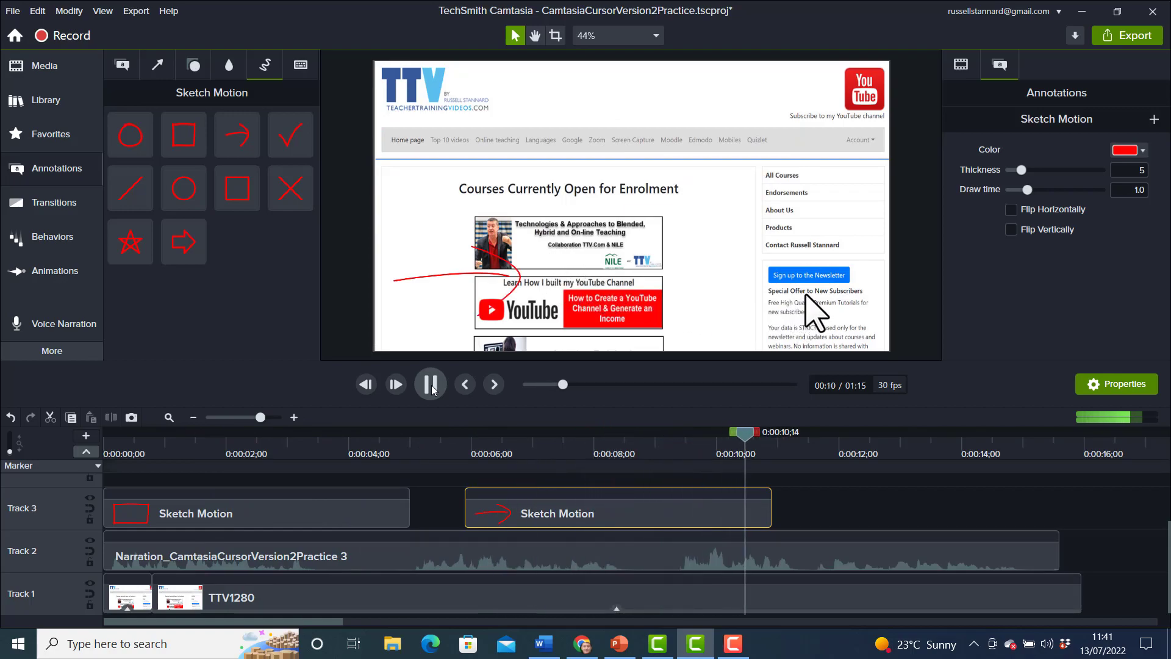
left_click(431, 385)
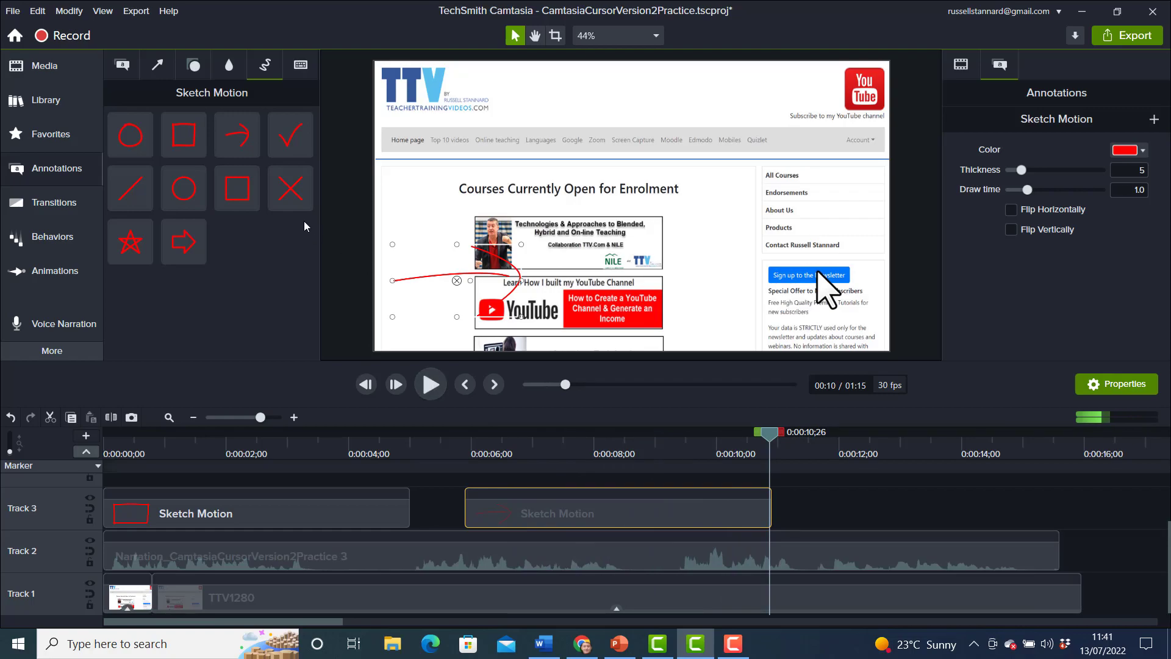
left_click_drag(770, 508, 752, 508)
mouse_move(183, 134)
left_mouse_down()
mouse_move(786, 268)
mouse_move(808, 309)
left_mouse_up()
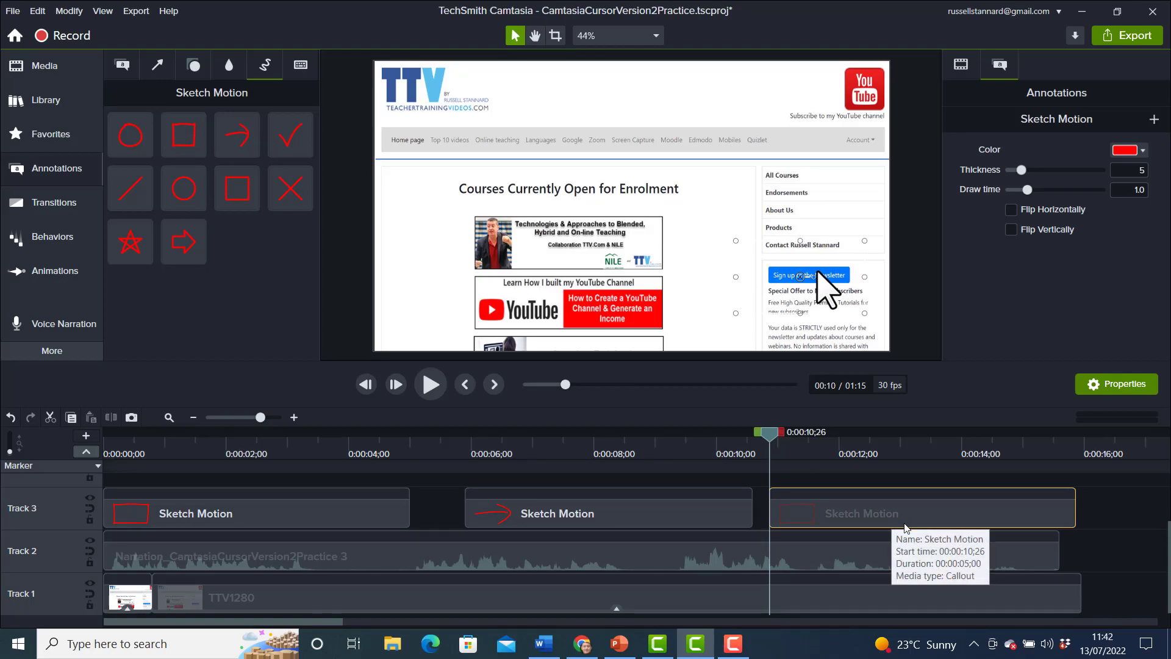
Step: Set the line thickness of all three Sketch Motion annotations on Track 3 to 7
left_click(524, 511)
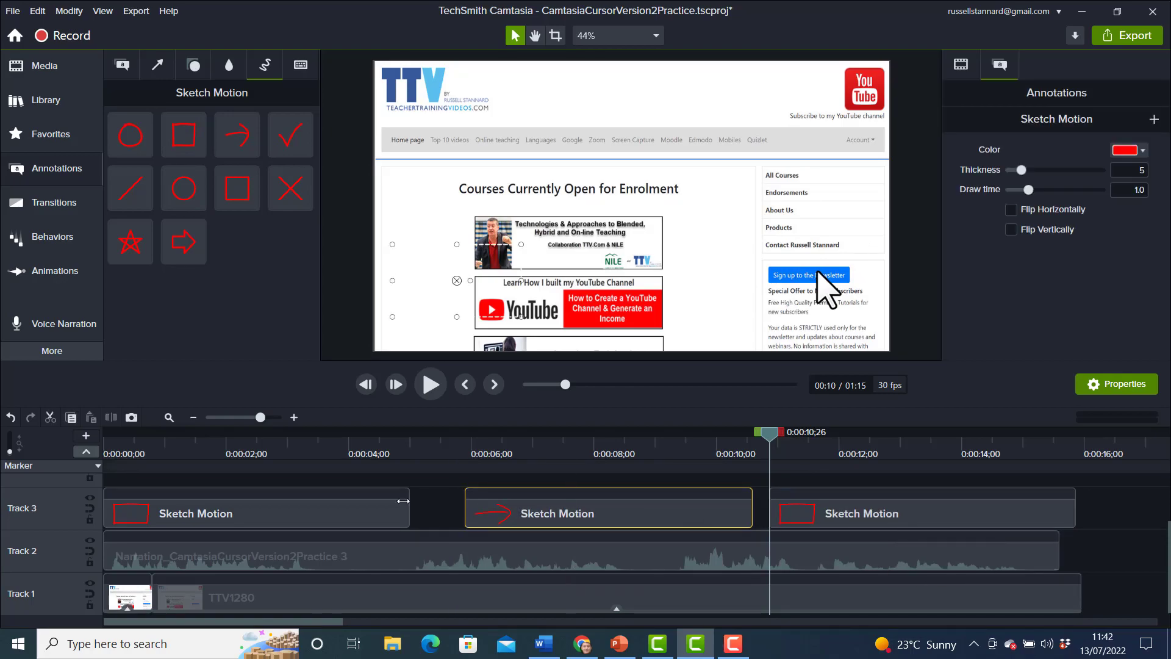
left_click(361, 510, "ctrl")
left_click(834, 525, "ctrl")
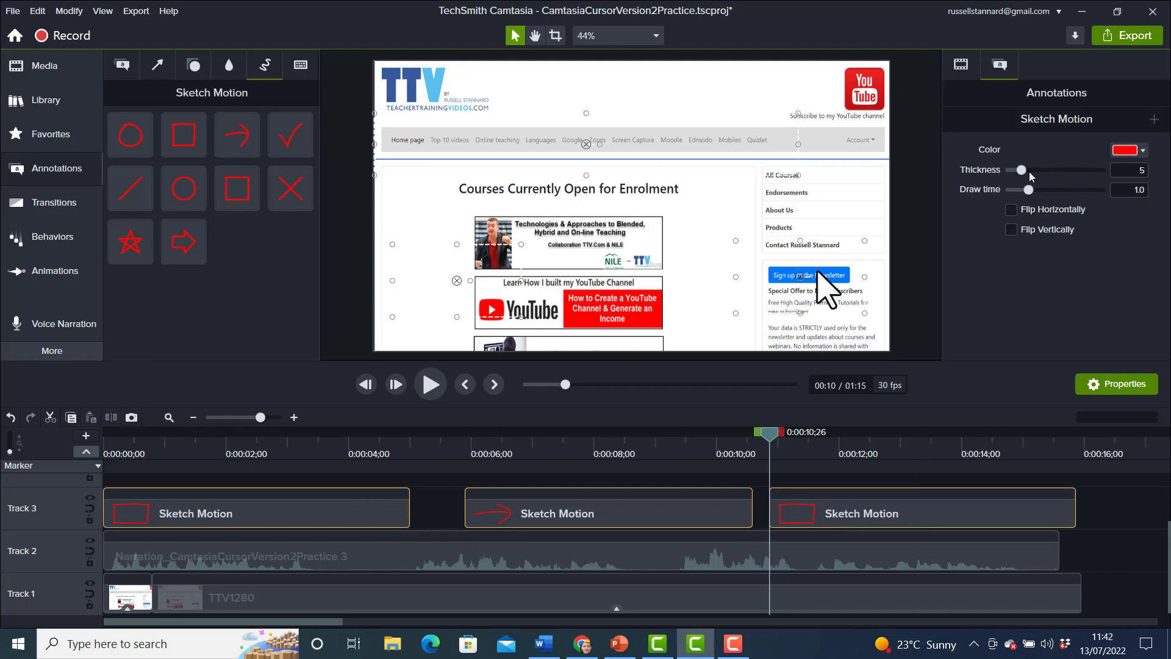
left_click_drag(1022, 171, 1035, 174)
Step: Play the timeline from 0:00:05;13 to 0:00:14;02 to check the arrow and newsletter rectangle against the narration
left_click_drag(774, 440, 439, 446)
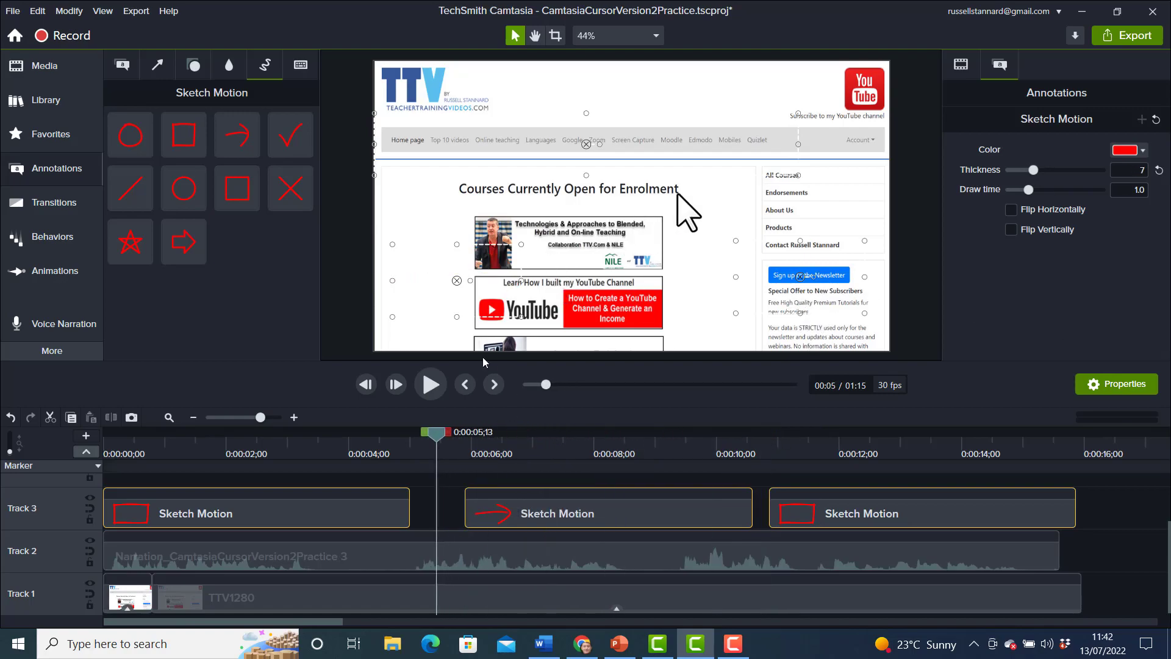
left_click(433, 384)
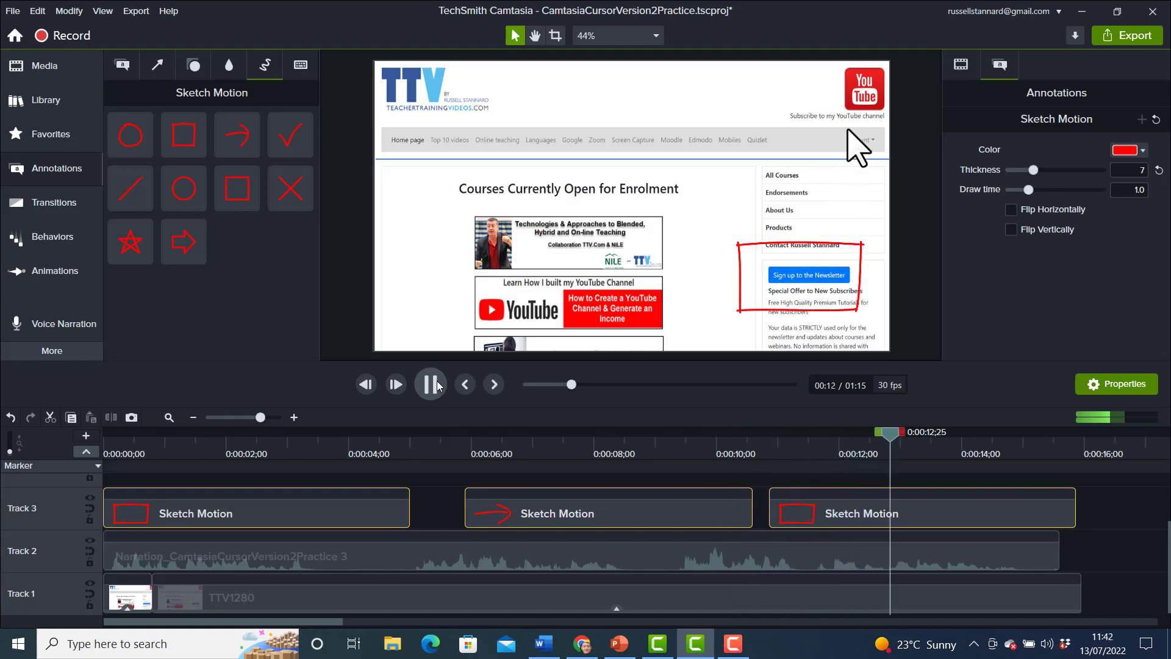
left_click(437, 385)
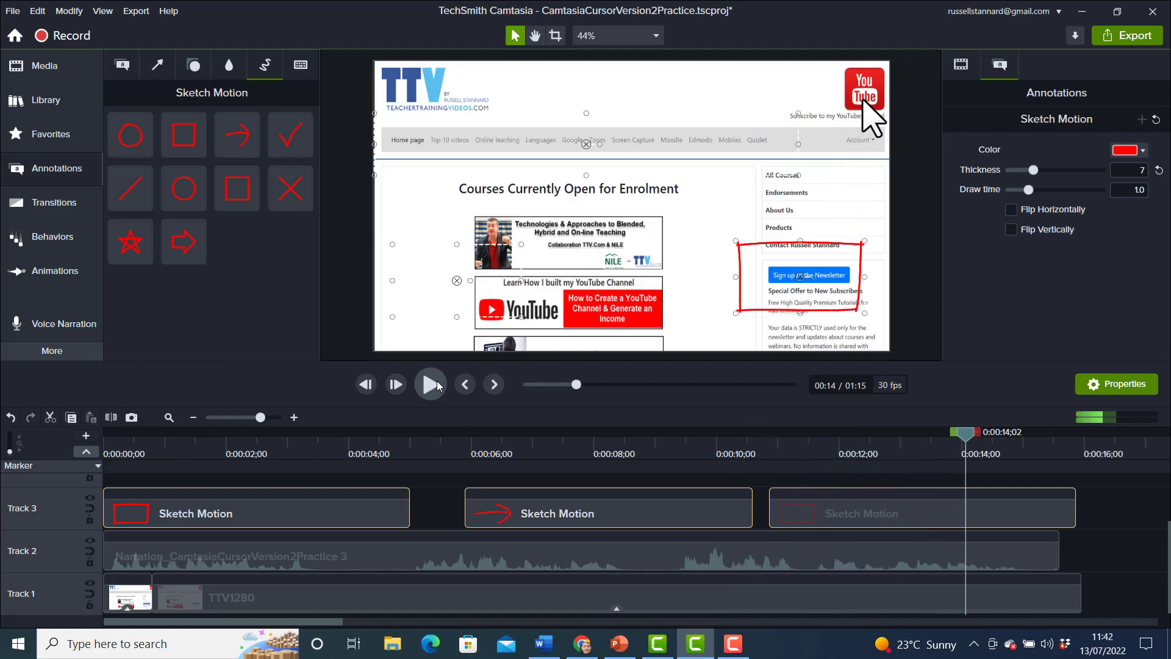
Step: Shorten all three Sketch Motion clips, then trim the newsletter rectangle further and shift it slightly earlier to end at 0:00:14;02
mouse_move(1074, 510)
left_mouse_down()
mouse_move(971, 513)
mouse_move(1038, 514)
left_mouse_up()
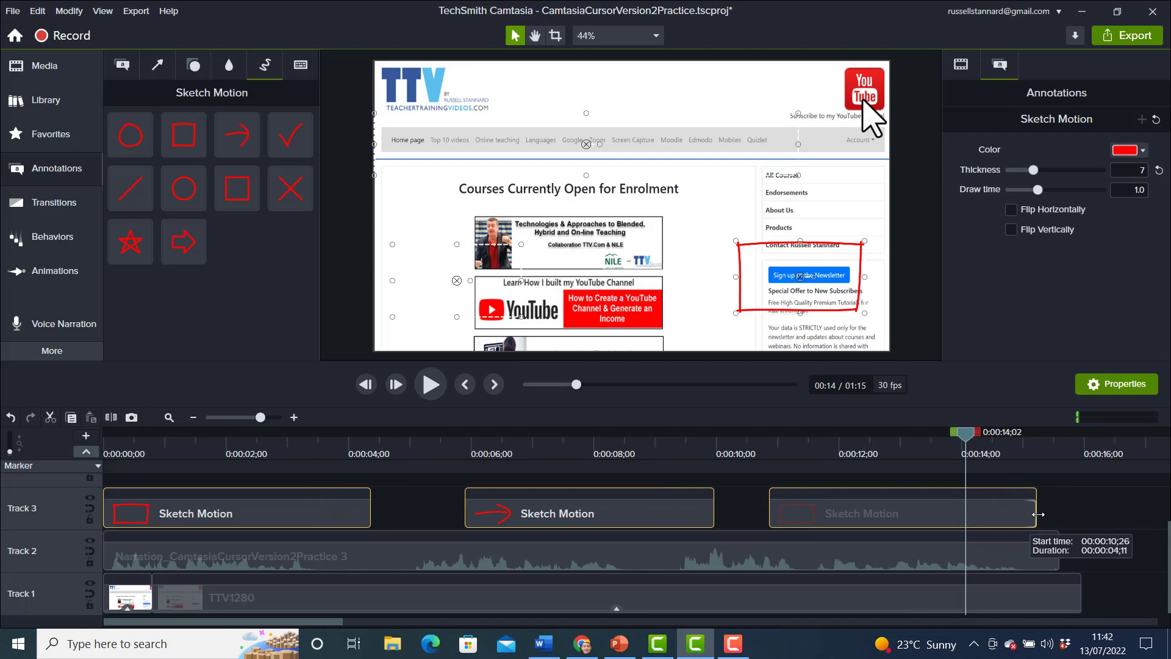
left_click(1137, 520)
left_click(1032, 514)
left_click_drag(1037, 514, 983, 513)
left_click_drag(907, 518, 886, 515)
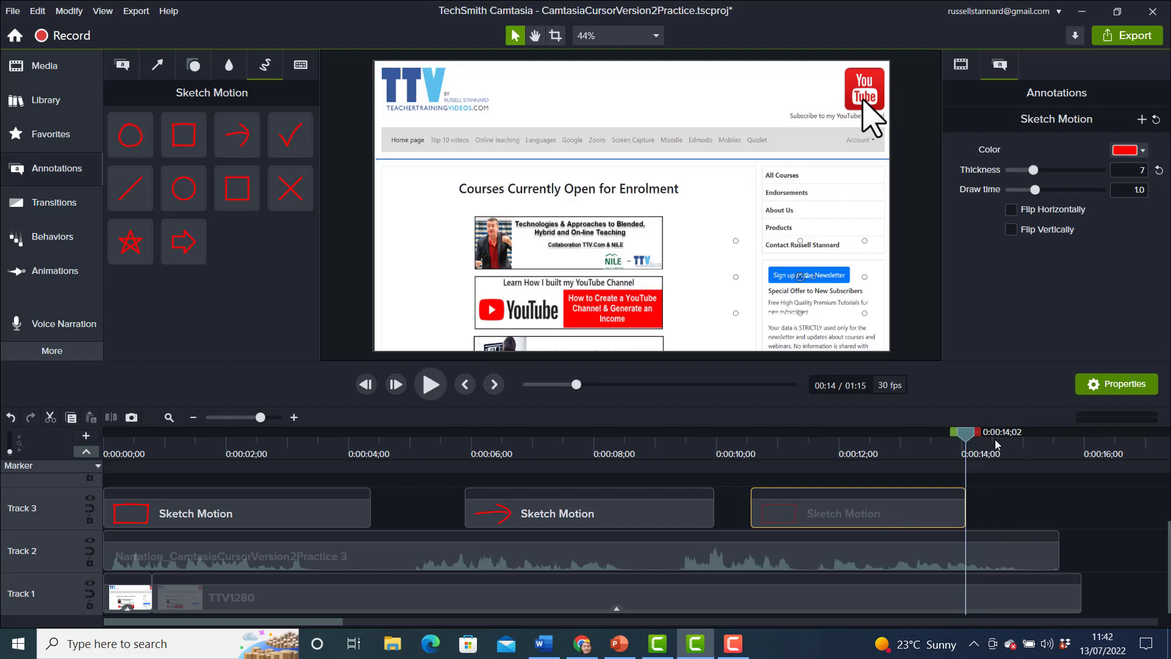
Step: Add a Sketch Motion arrow pointing toward the YouTube logo at 0:00:14;12
left_click_drag(968, 442, 988, 447)
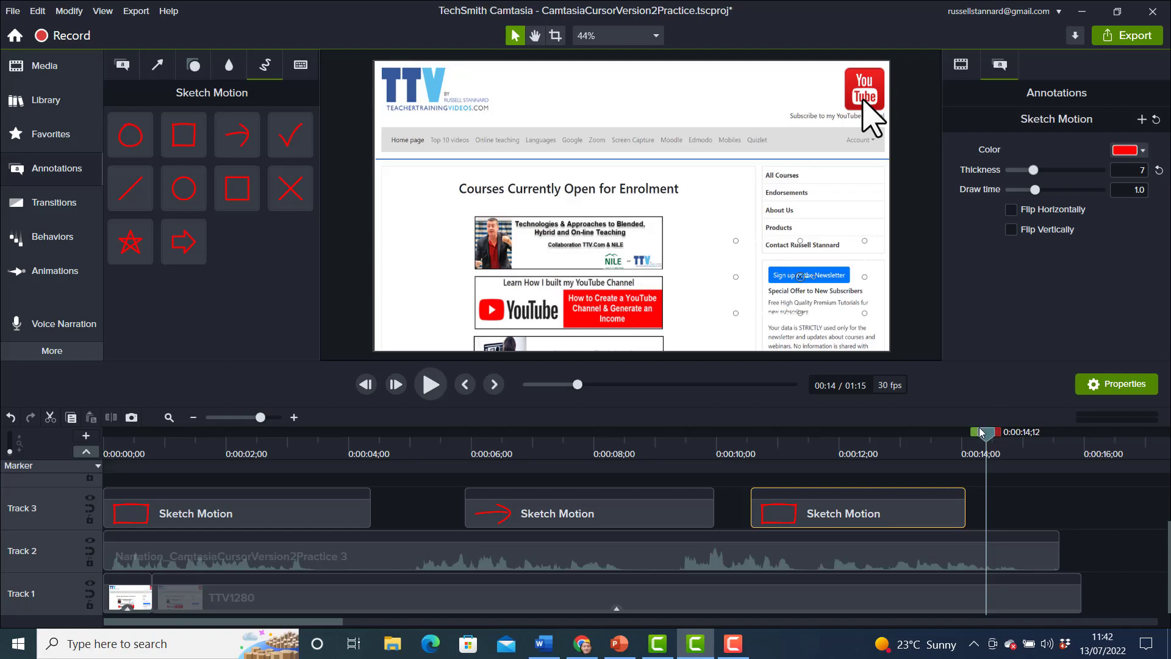
mouse_move(259, 147)
left_mouse_down()
mouse_move(646, 144)
mouse_move(694, 121)
mouse_move(728, 120)
left_mouse_up()
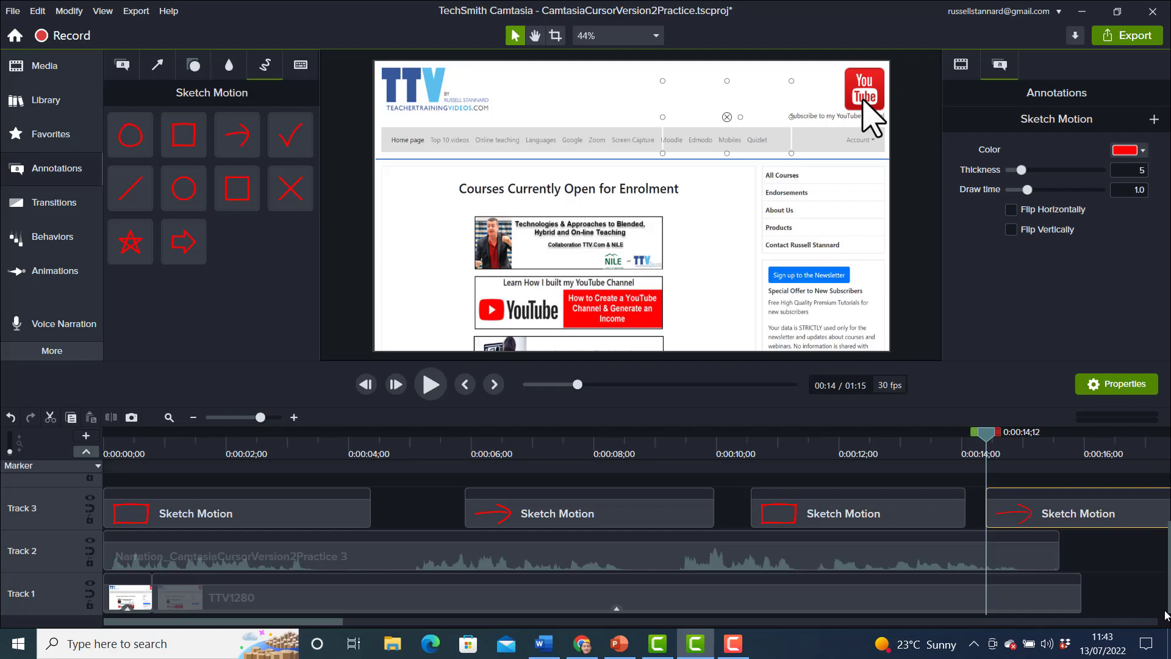
Step: Extend the end of the TTV1280 clip on Track 1 and move its last cursor path point to about 15 seconds
left_click_drag(1079, 602, 1107, 601)
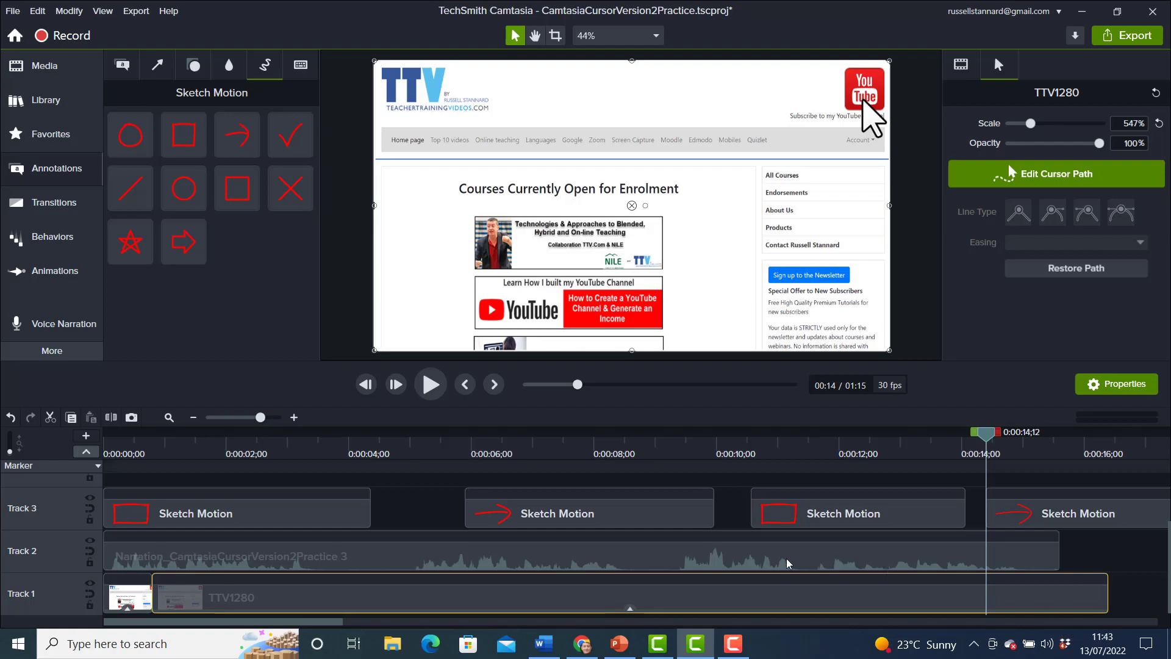
left_click(1044, 179)
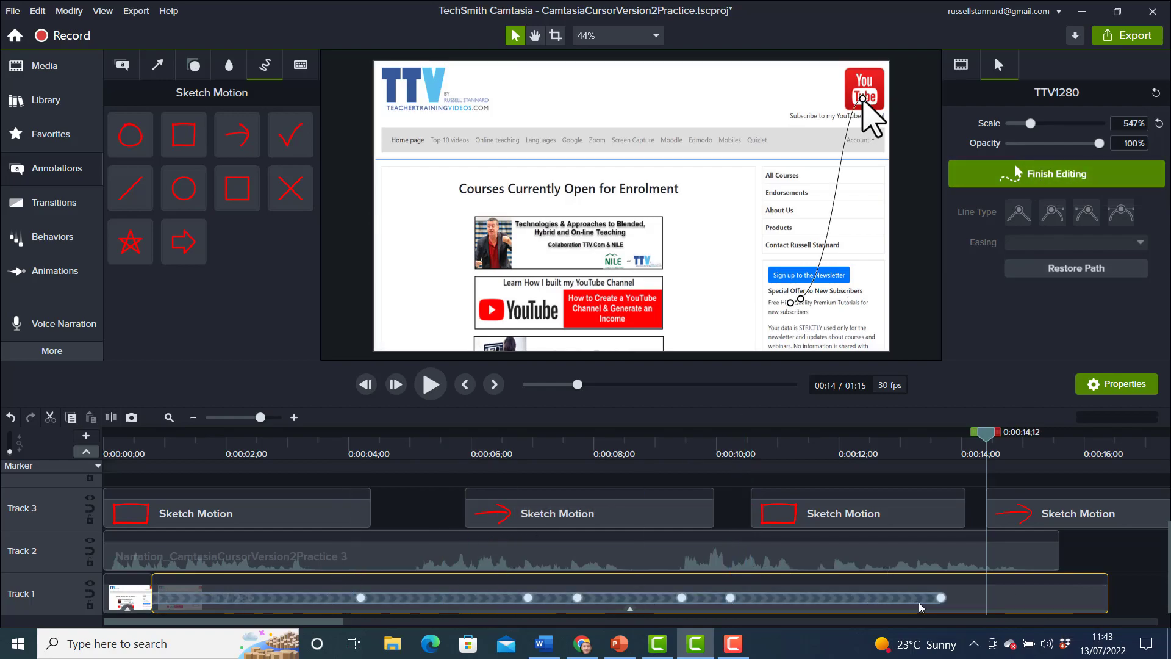
left_click_drag(941, 597, 1045, 603)
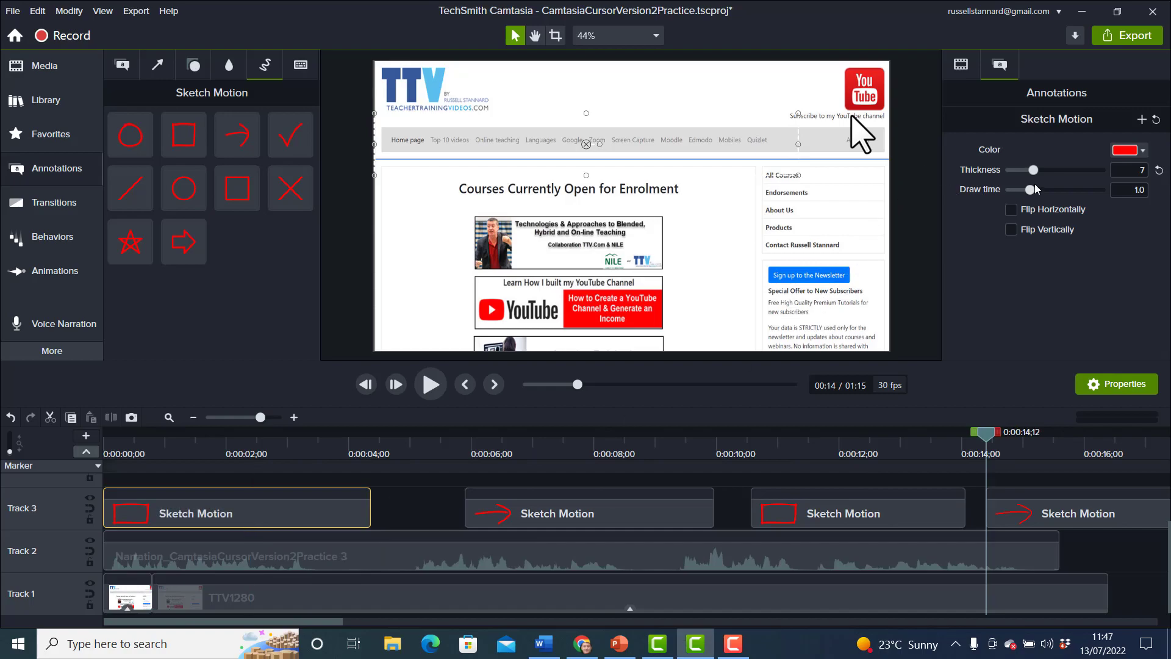
Step: Try green #4EFF00 as the color of the navigation bar rectangle and undo the color change
left_click(1142, 151)
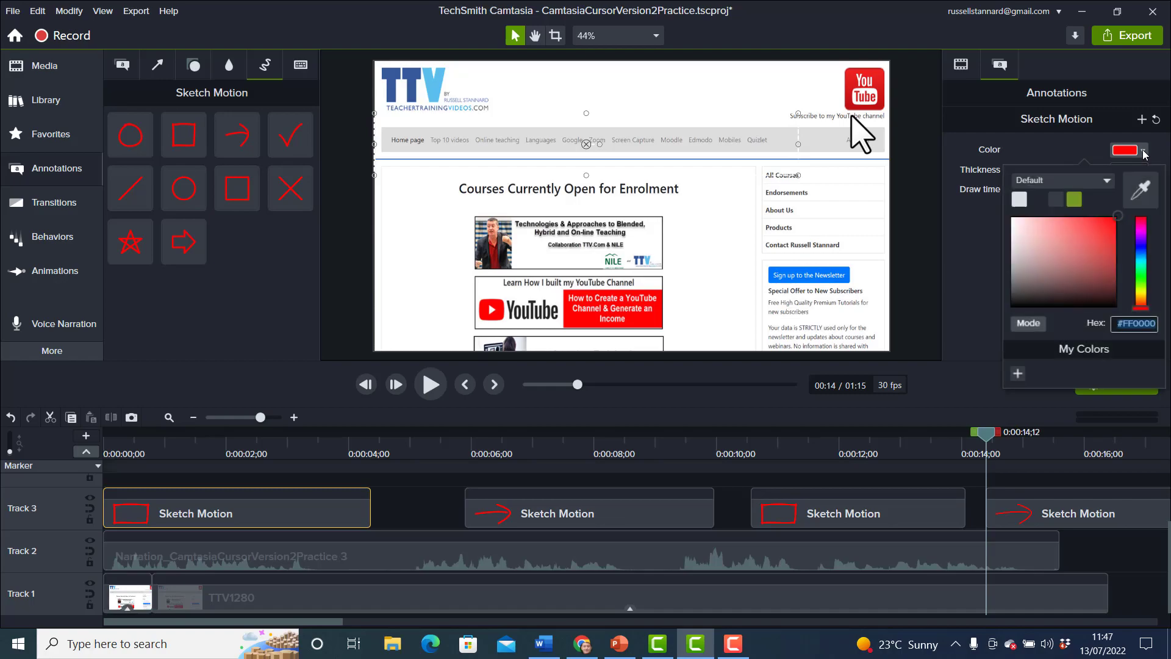
left_click(1143, 285)
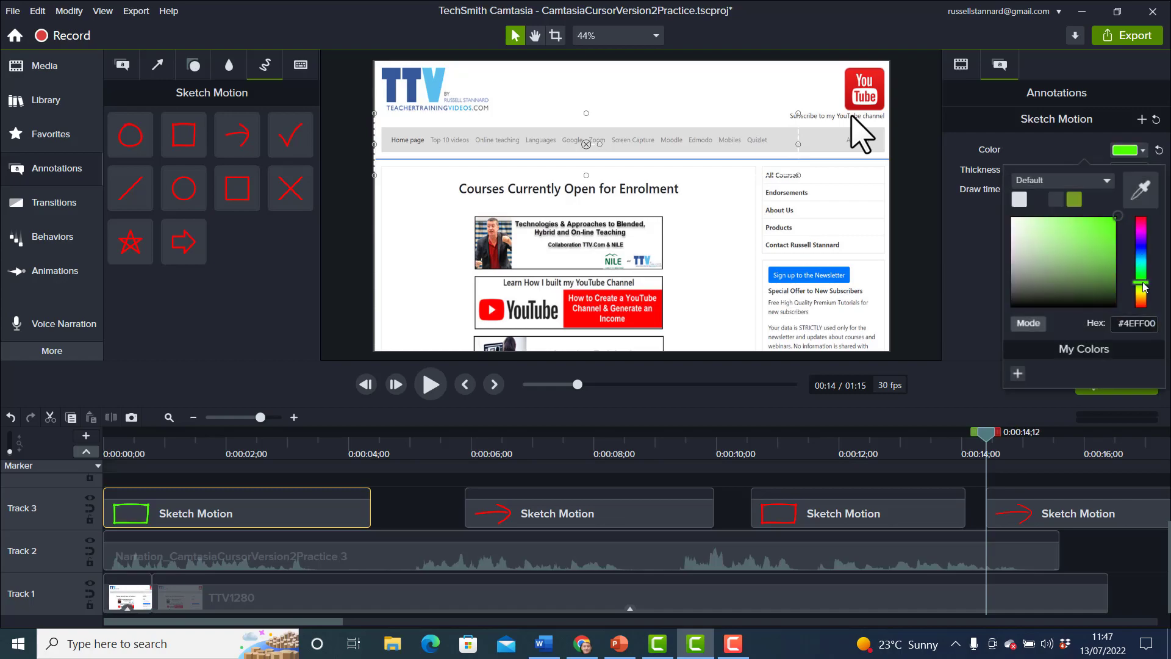
left_click(11, 417)
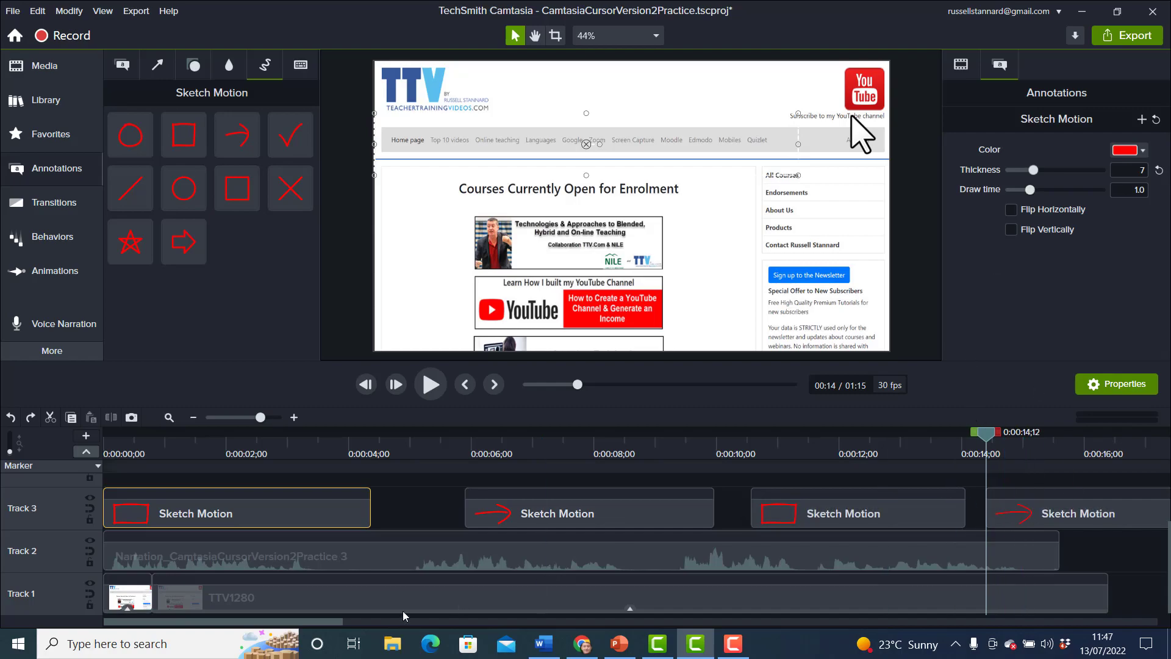
Step: Trim the end of the newsletter rectangle's clip slightly and reduce its draw time
left_click_drag(330, 623, 415, 624)
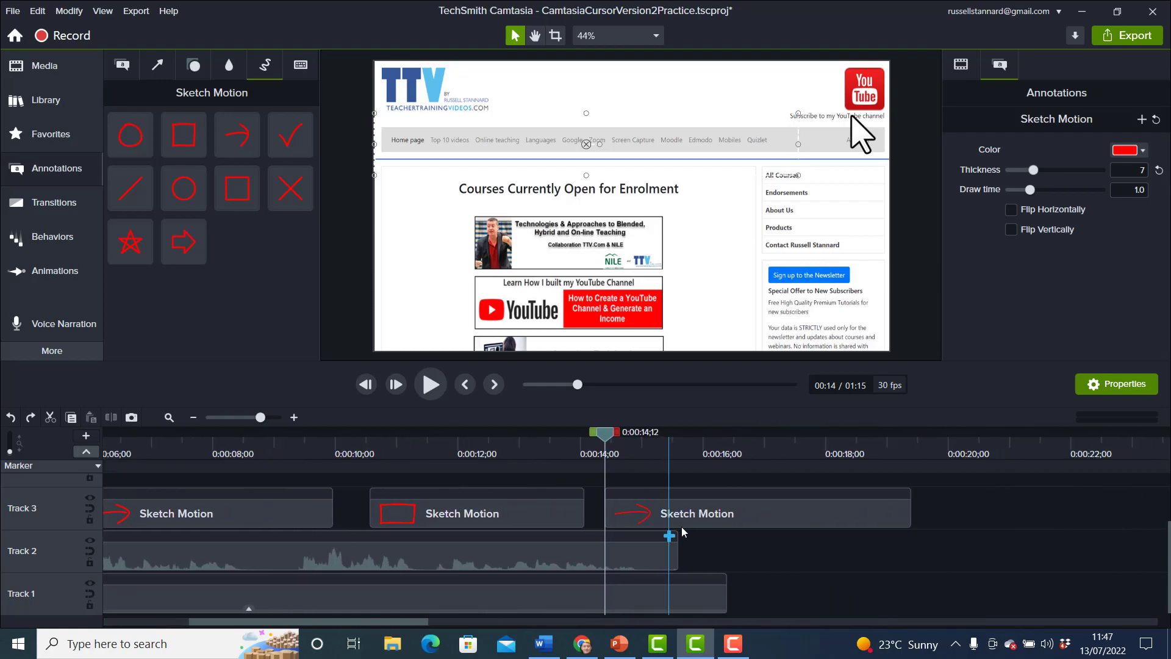
left_click(735, 512)
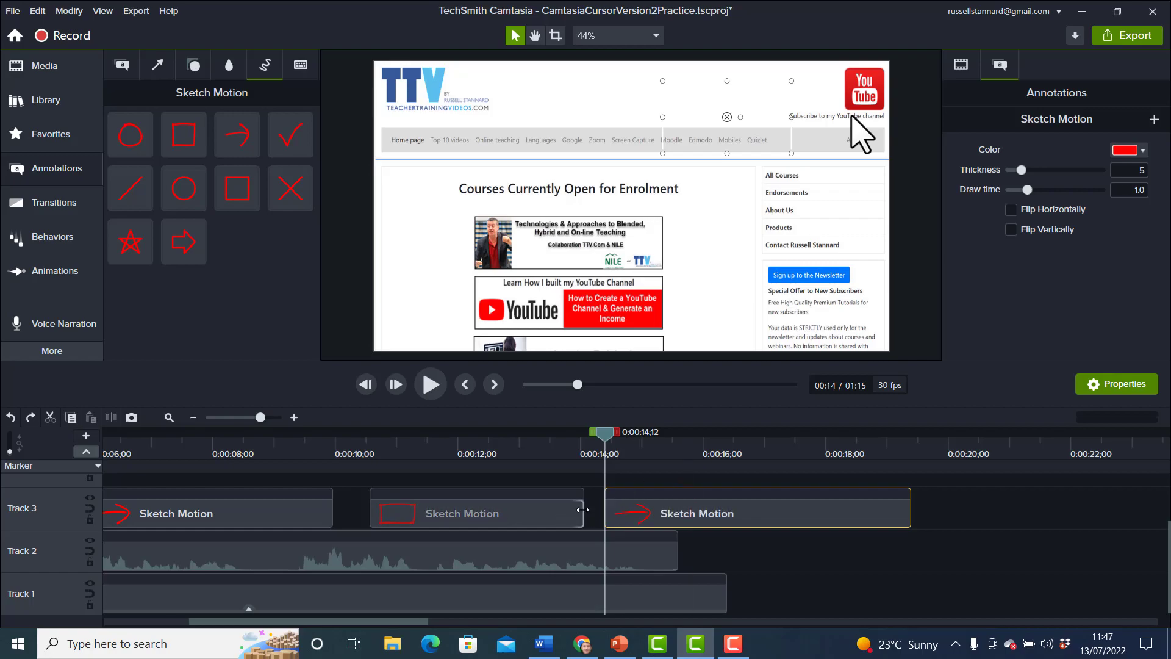
left_click_drag(582, 509, 567, 509)
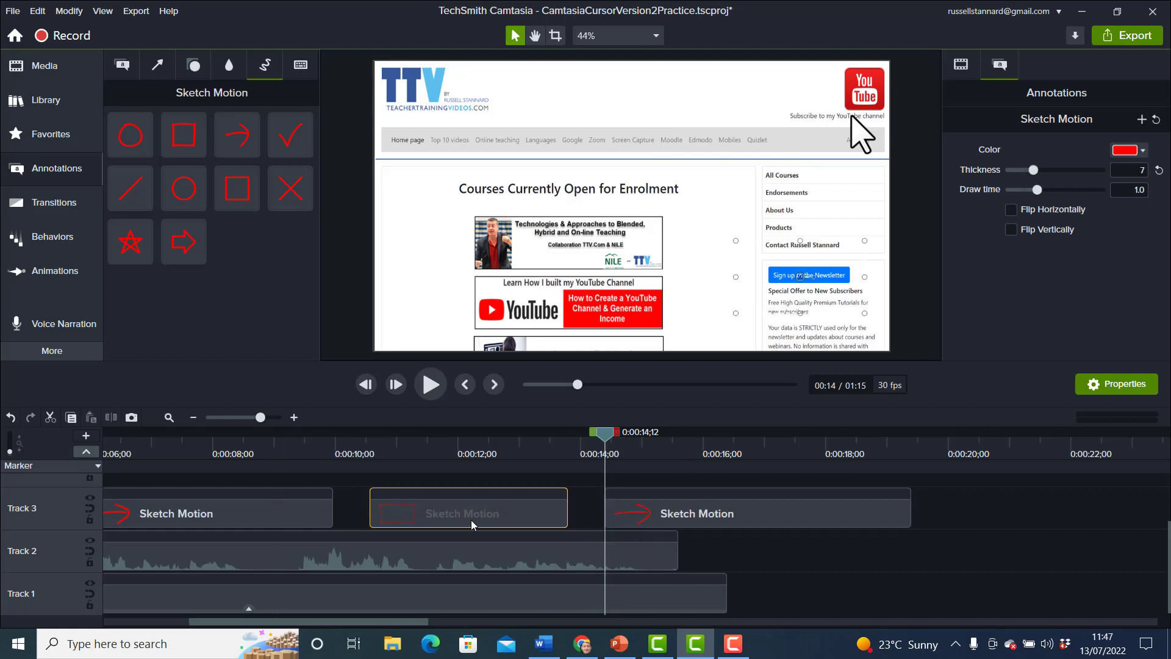
left_click_drag(606, 434, 480, 440)
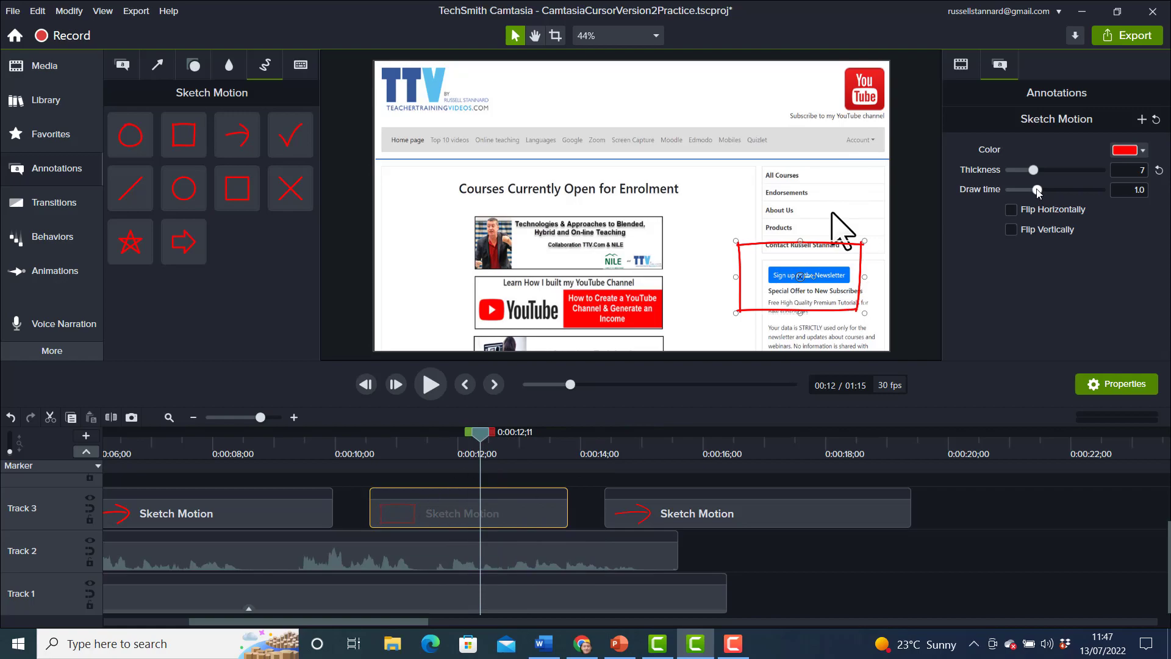
left_click_drag(1039, 192, 1024, 194)
Step: Shorten the YouTube arrow's clip to about 2 seconds and set its draw time to 0.4
left_click_drag(910, 519, 676, 520)
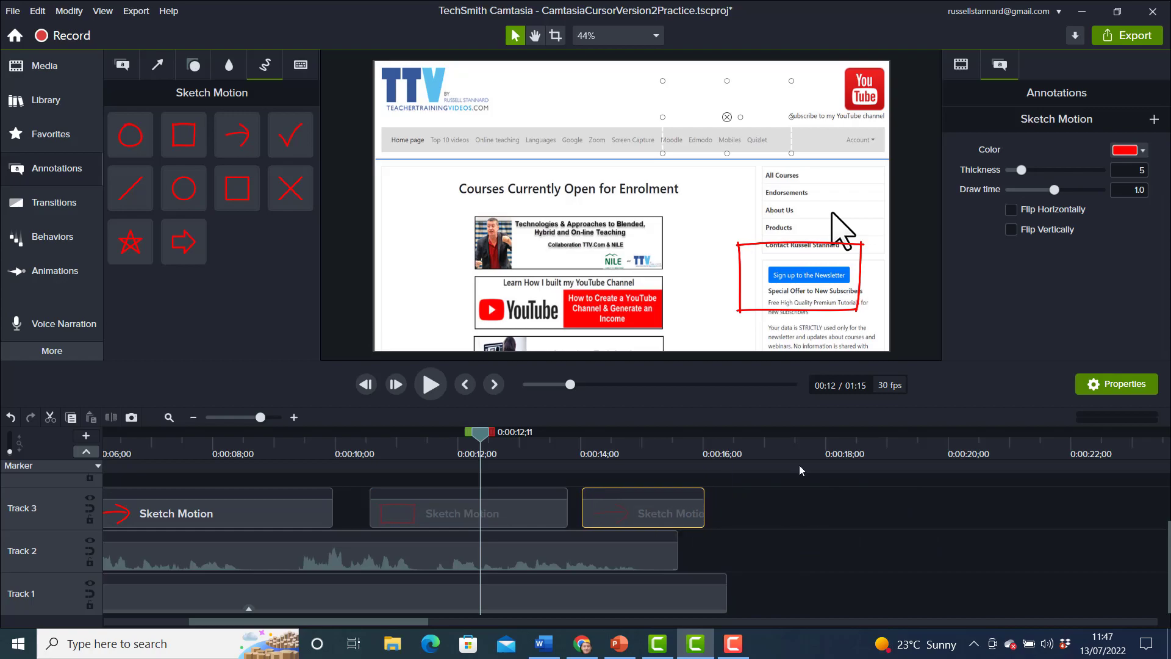
left_click_drag(1054, 190, 1030, 194)
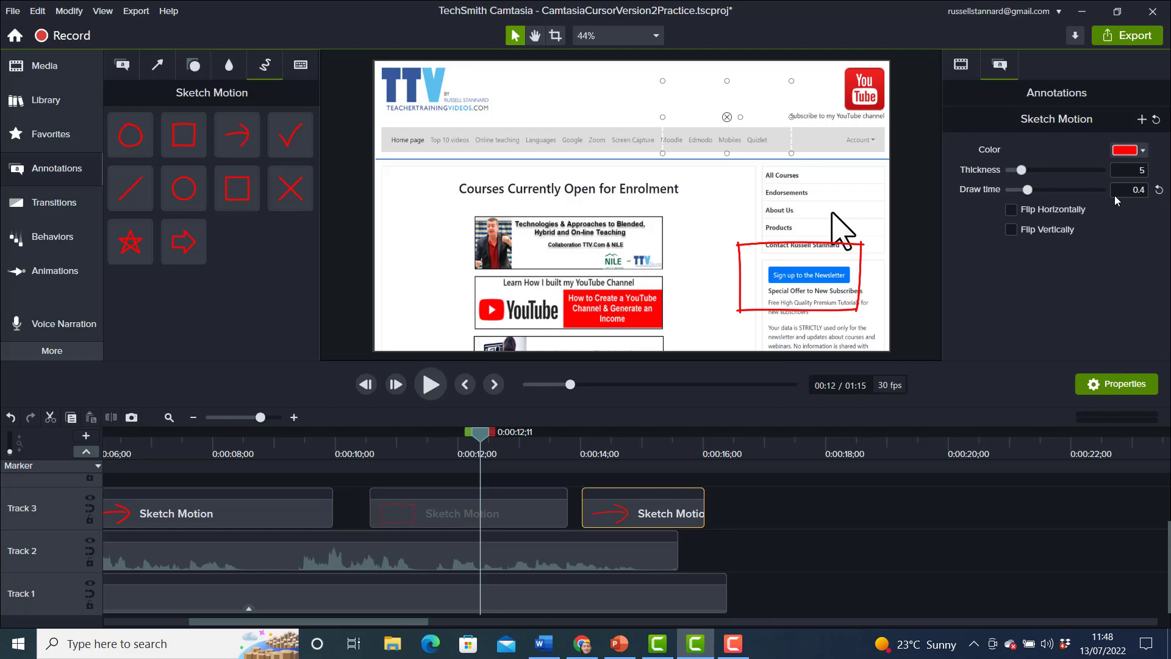
Step: Shift the newsletter rectangle and YouTube arrow clips slightly earlier so the arrow ends with the narration, and move the playhead to 0:00:08;26
left_click_drag(422, 514, 404, 512)
left_click_drag(648, 517, 628, 517)
left_click_drag(481, 432, 270, 437)
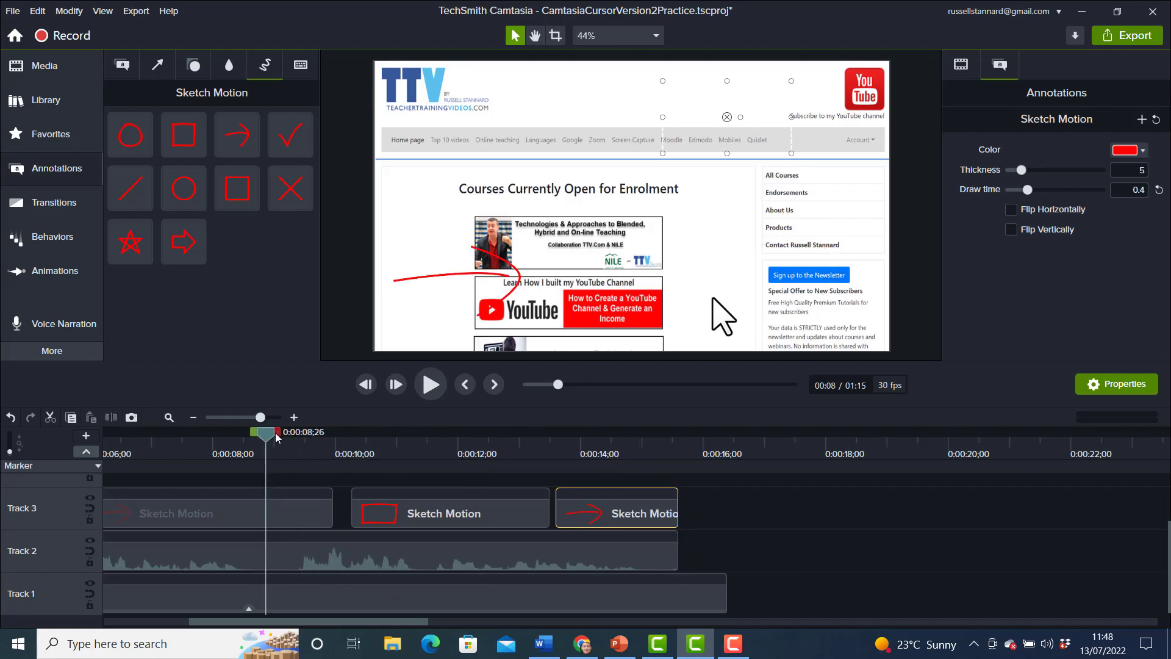
Step: Play back the sketch annotations from 0:00:08;26 to the end of the narration, and view the newsletter rectangle's properties
left_click(443, 388)
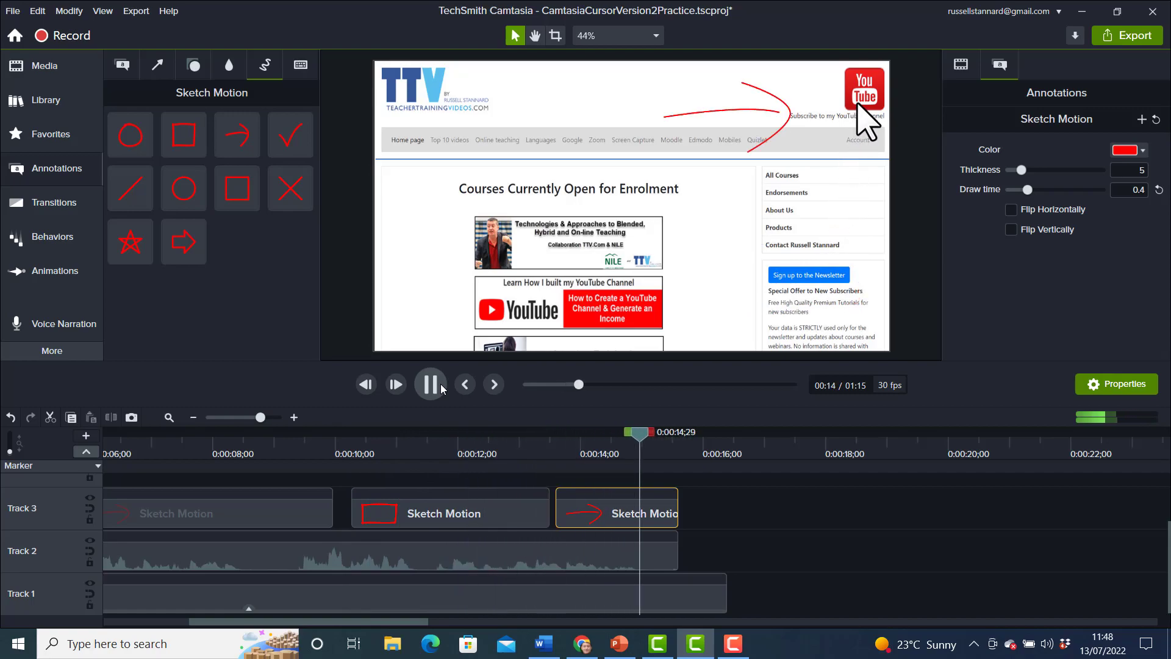
left_click(430, 385)
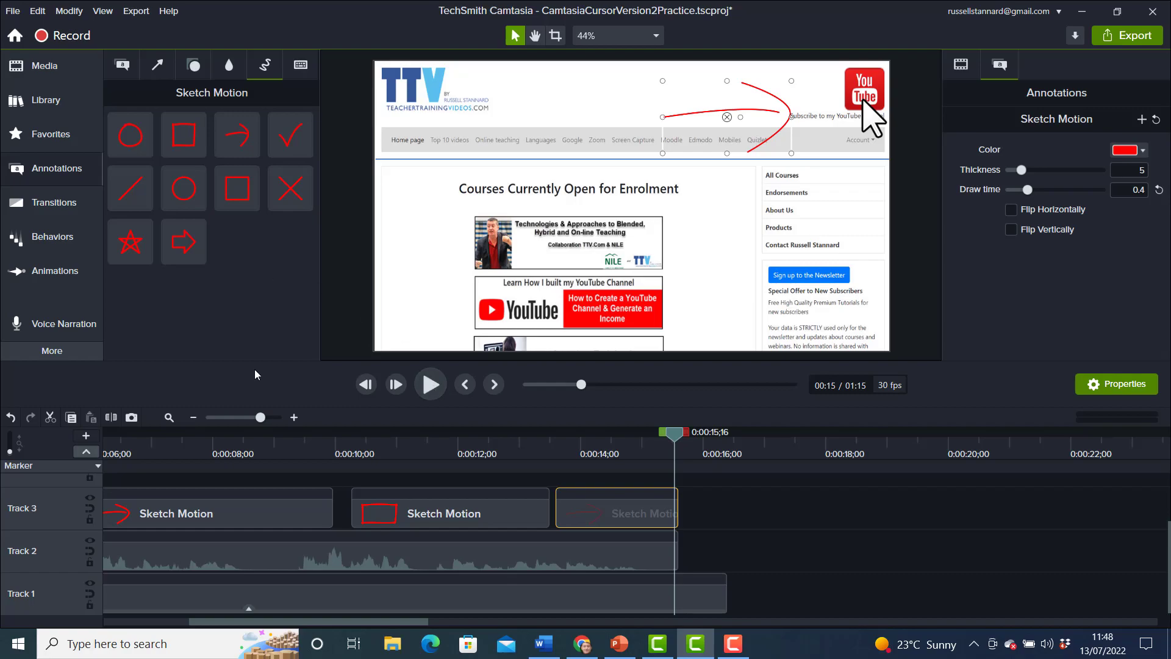
left_click(448, 510)
left_click(446, 509)
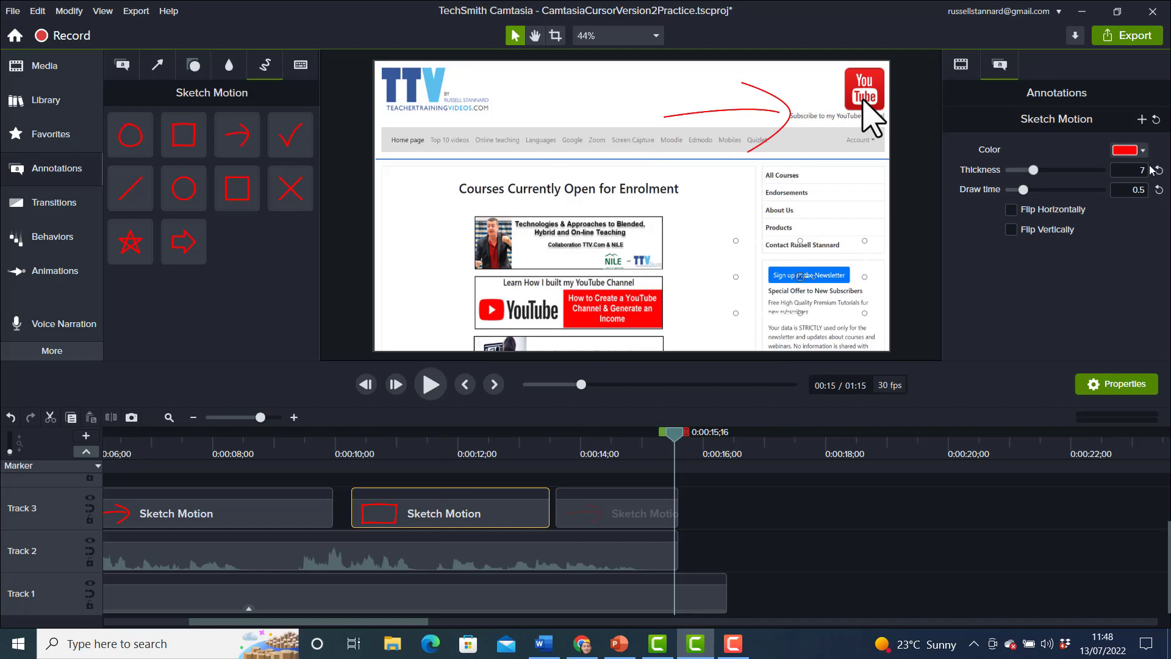
left_click(1108, 384)
left_click(1108, 384)
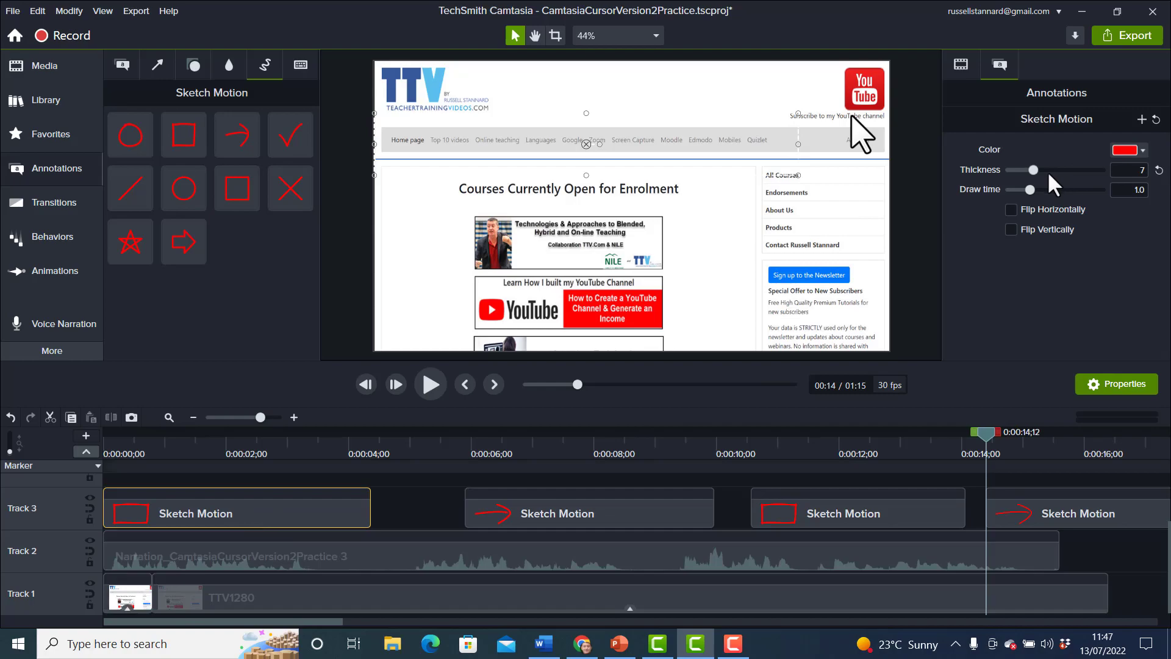
Step: Try green #4EFF00 as the color of the navigation bar rectangle and undo the color change
left_click(1142, 151)
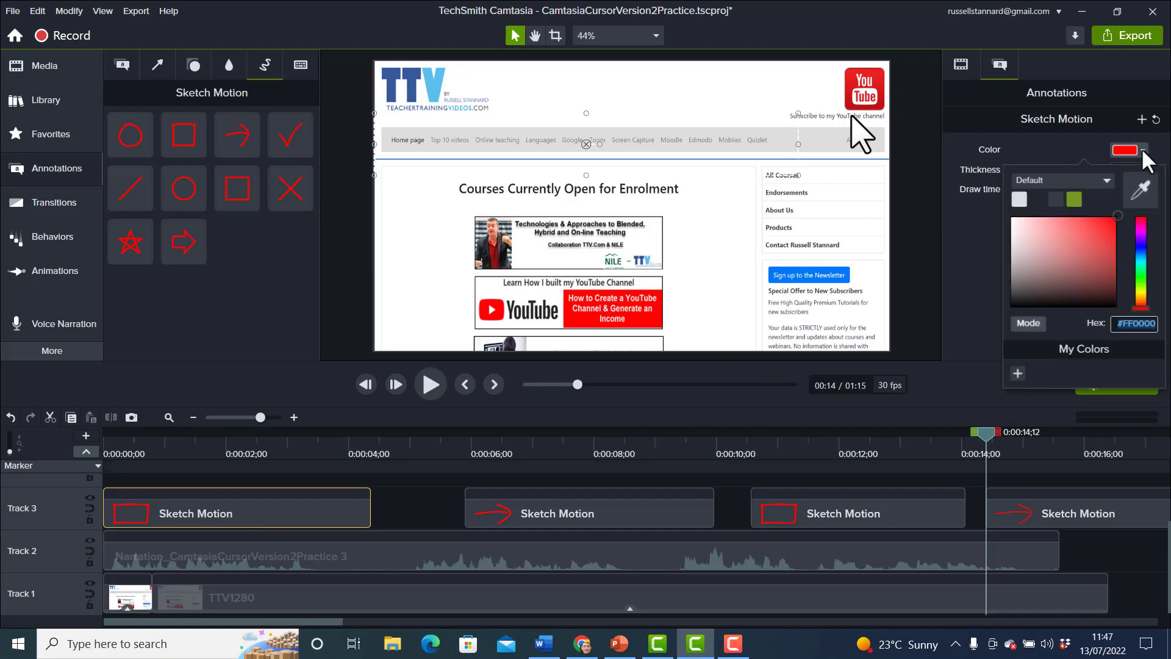
left_click(1143, 282)
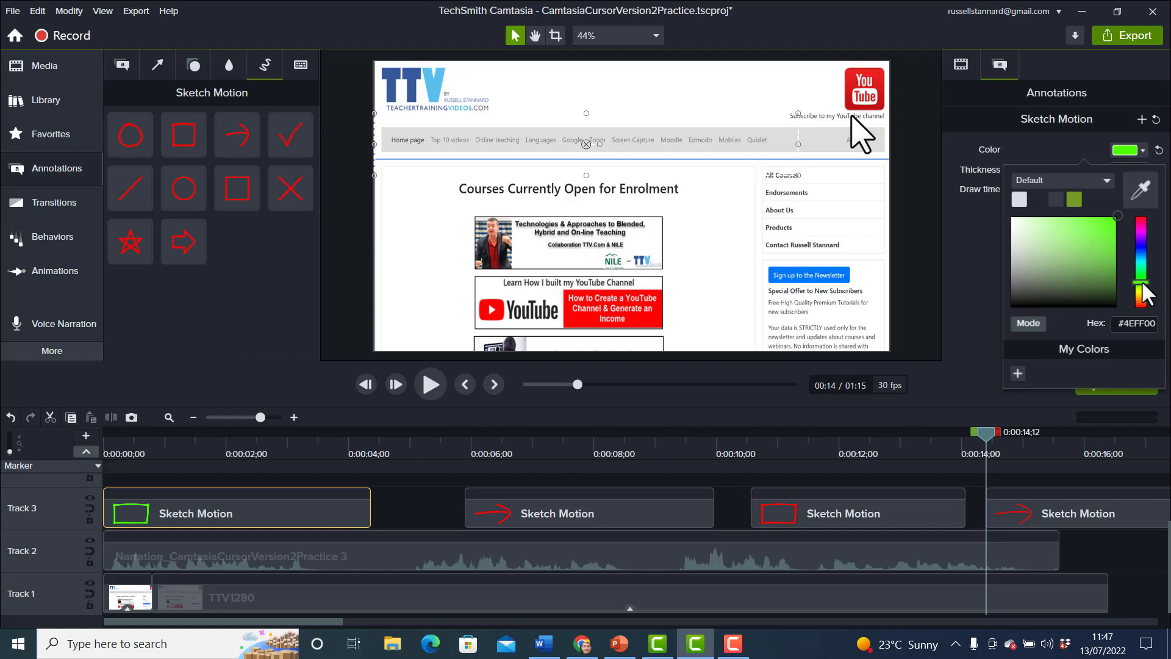
left_click(10, 417)
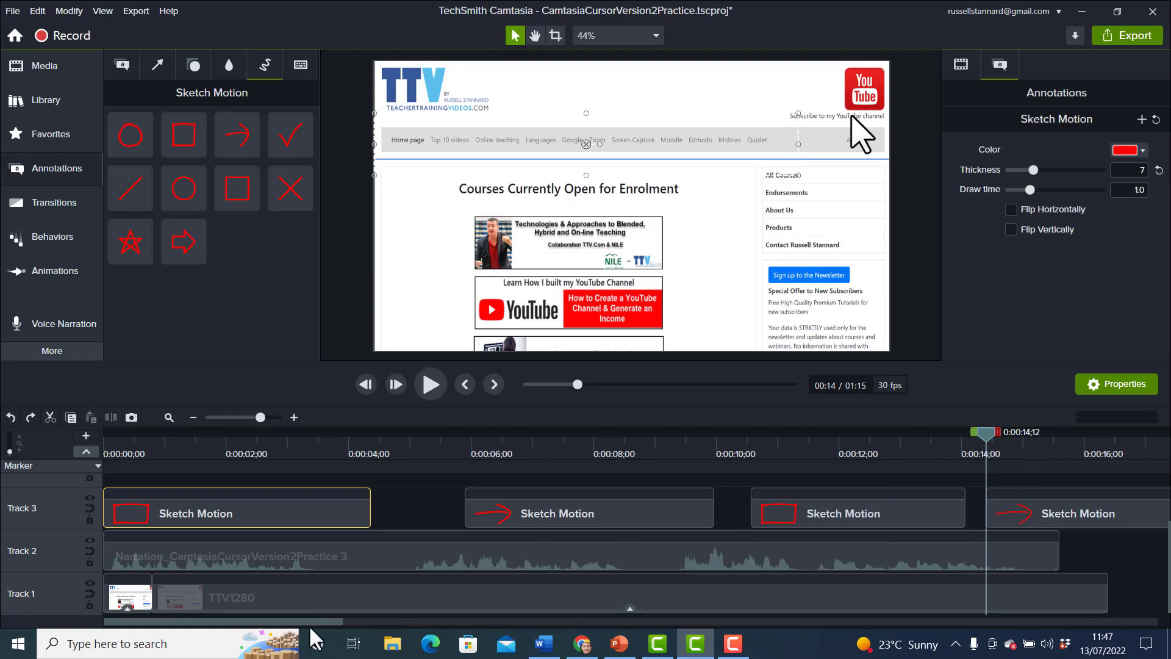
Step: Trim the end of the newsletter rectangle's clip slightly and reduce its draw time to 0.5
left_click_drag(340, 622, 417, 623)
left_click(733, 510)
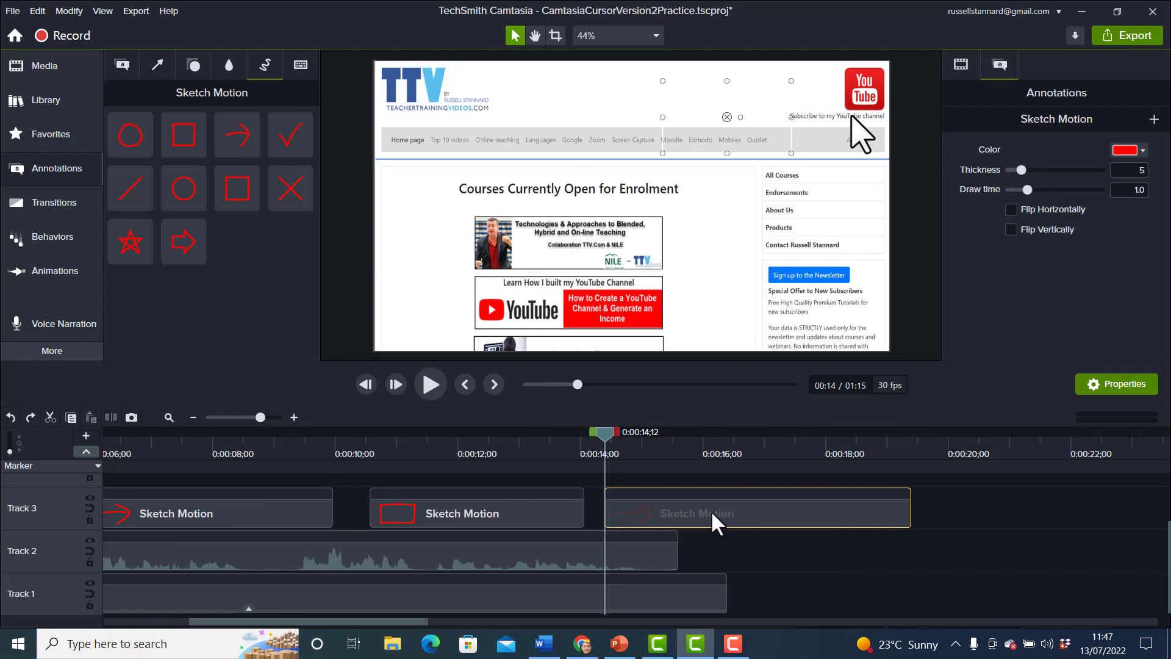
left_click_drag(583, 510, 567, 510)
left_click_drag(604, 434, 478, 442)
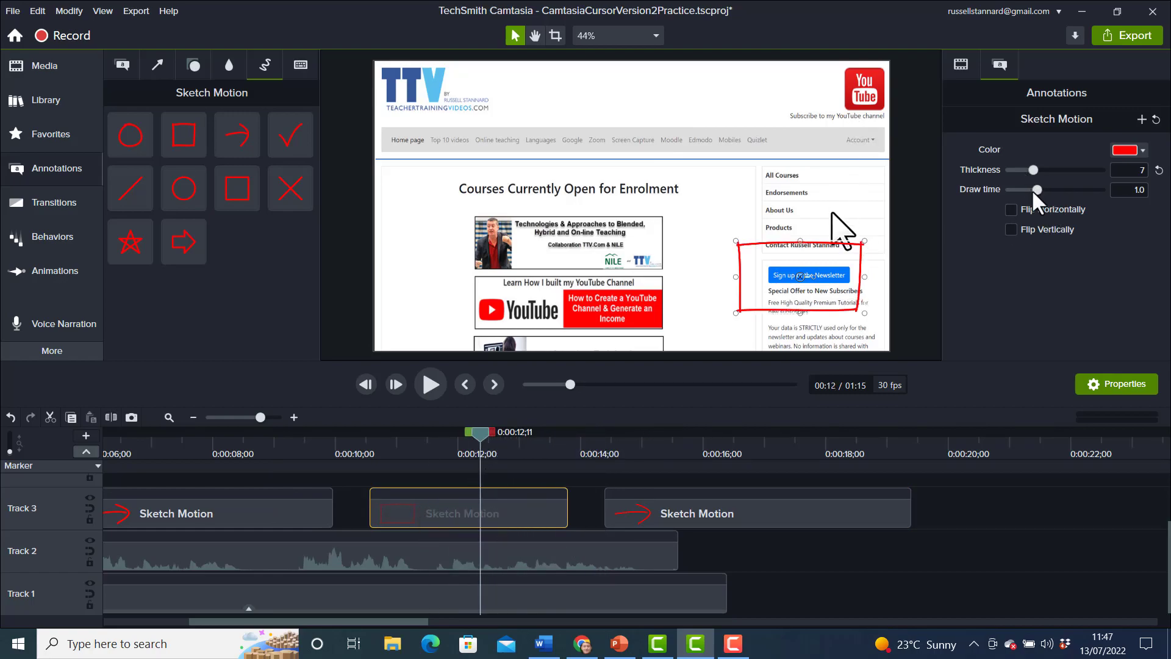
left_click_drag(1037, 190, 1023, 190)
Step: Shorten the YouTube arrow's clip to about 2 seconds with draw time 0.4, and shift the newsletter rectangle and arrow clips slightly earlier
mouse_move(910, 516)
left_mouse_down()
mouse_move(727, 522)
mouse_move(675, 511)
left_mouse_up()
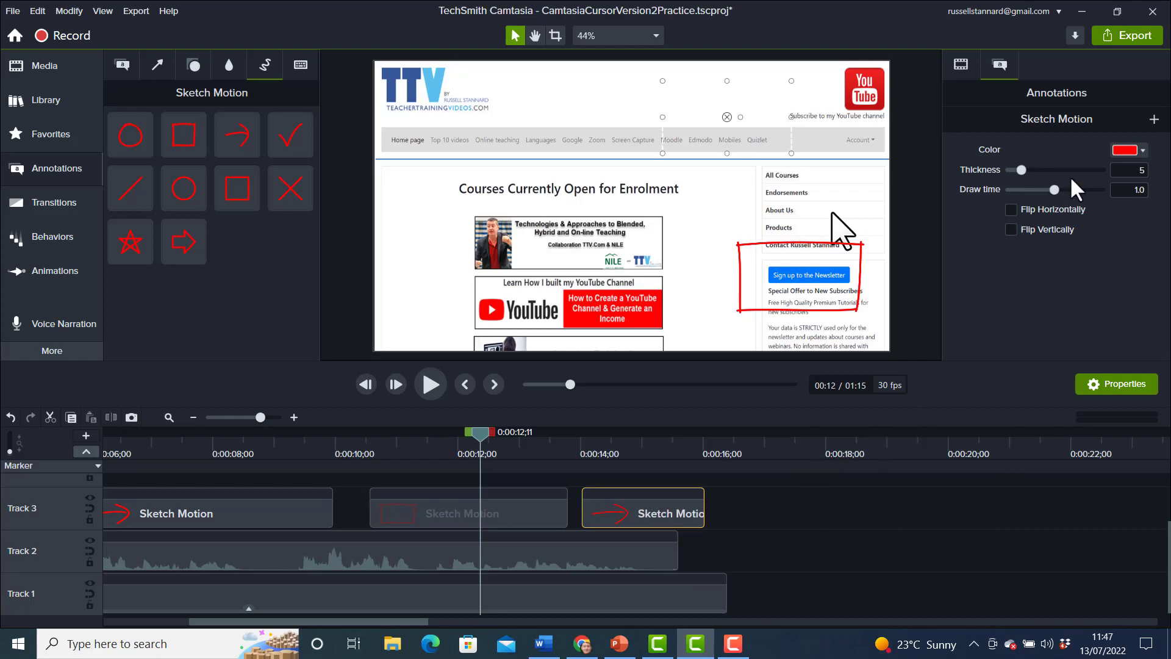
left_click_drag(1056, 188, 1051, 188)
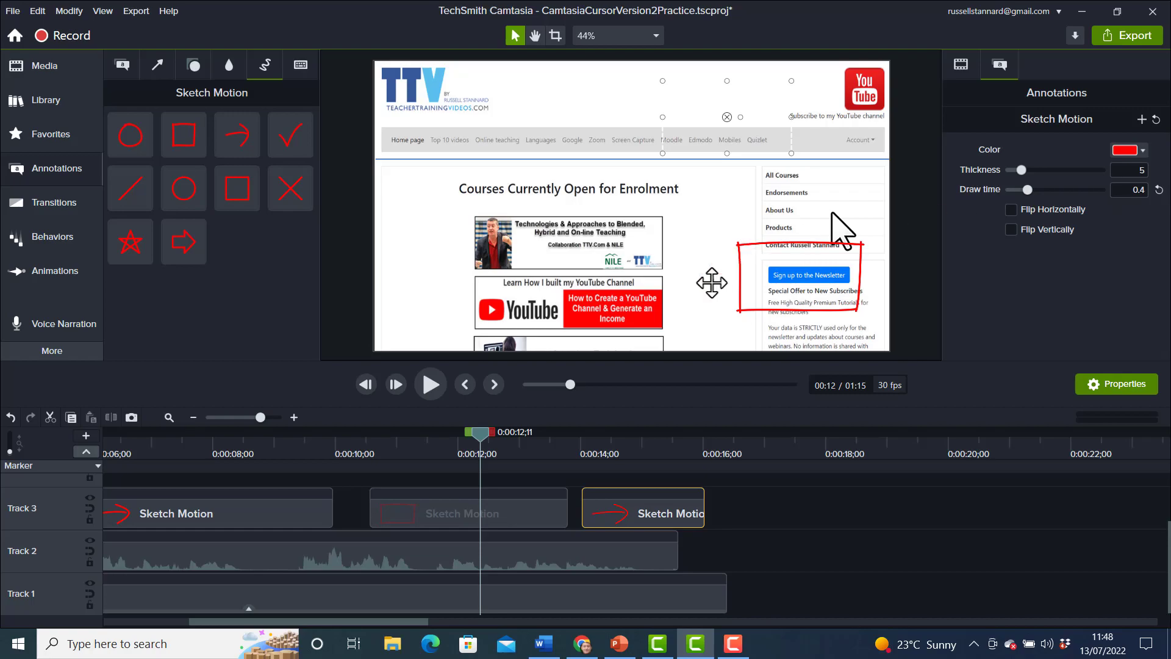
left_click_drag(421, 511, 403, 510)
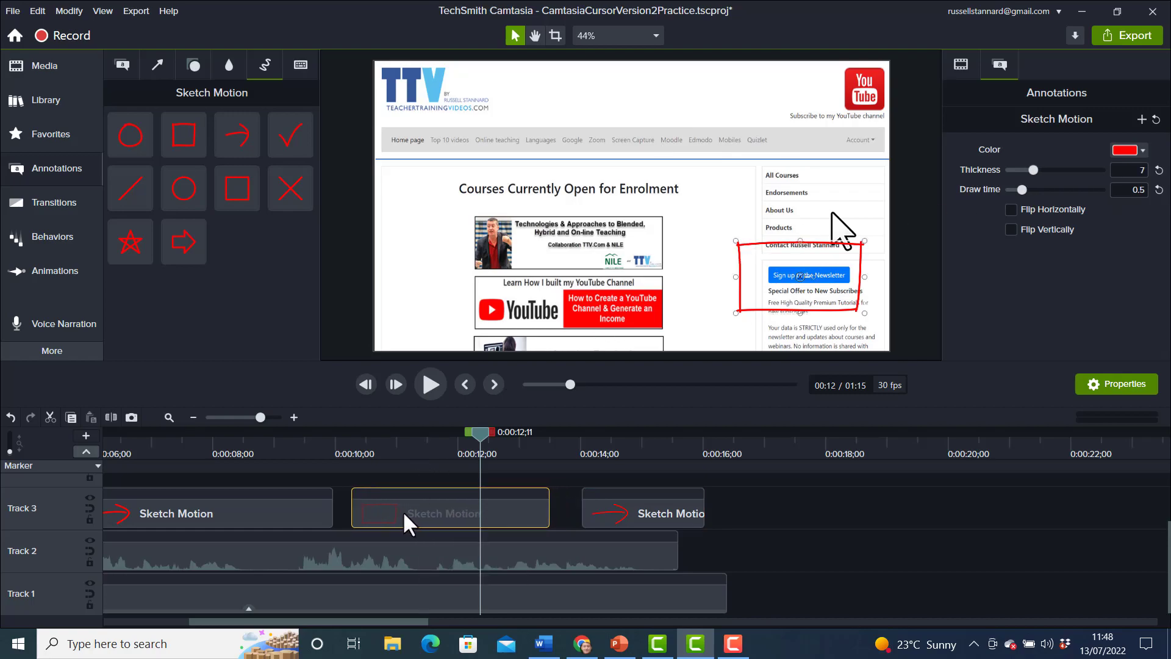
left_click_drag(645, 514, 627, 515)
Step: Replay the retimed annotations from 0:00:08;26, select the newsletter rectangle's clip, and hide and restore its properties
left_click_drag(447, 437, 274, 434)
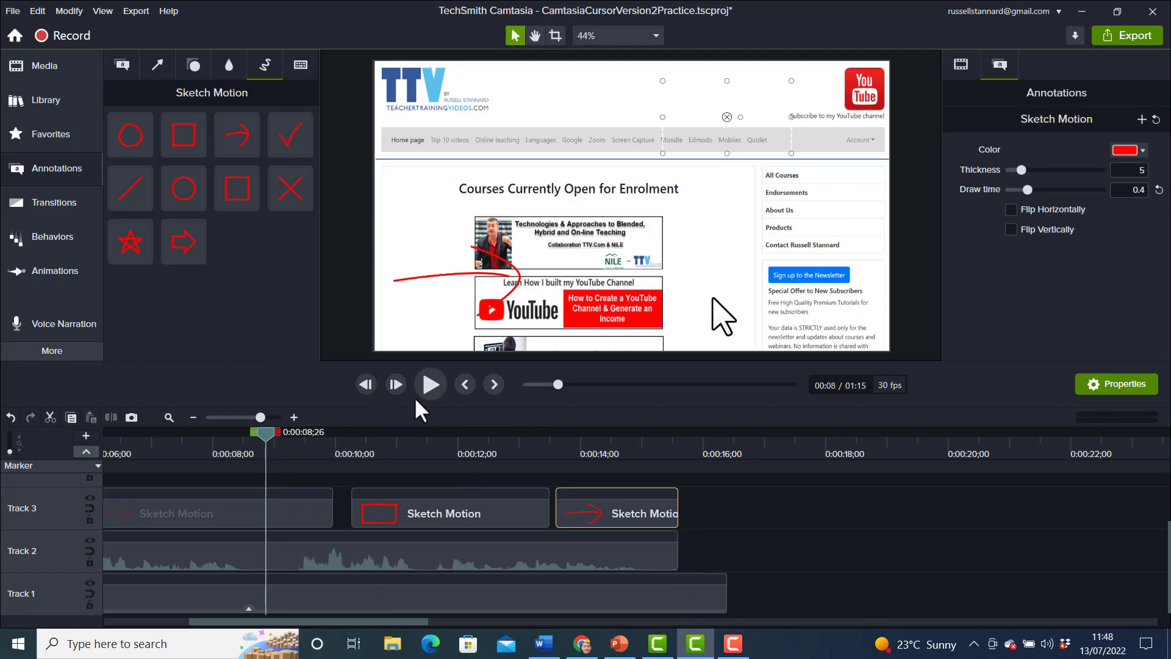
left_click(439, 383)
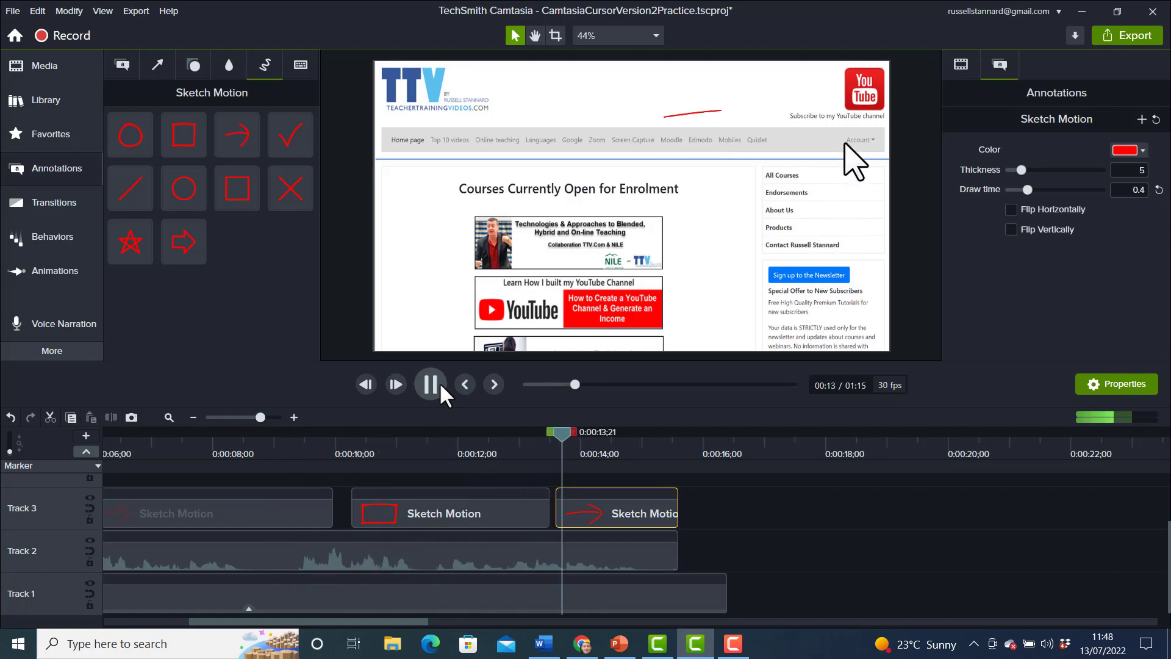
left_click(430, 383)
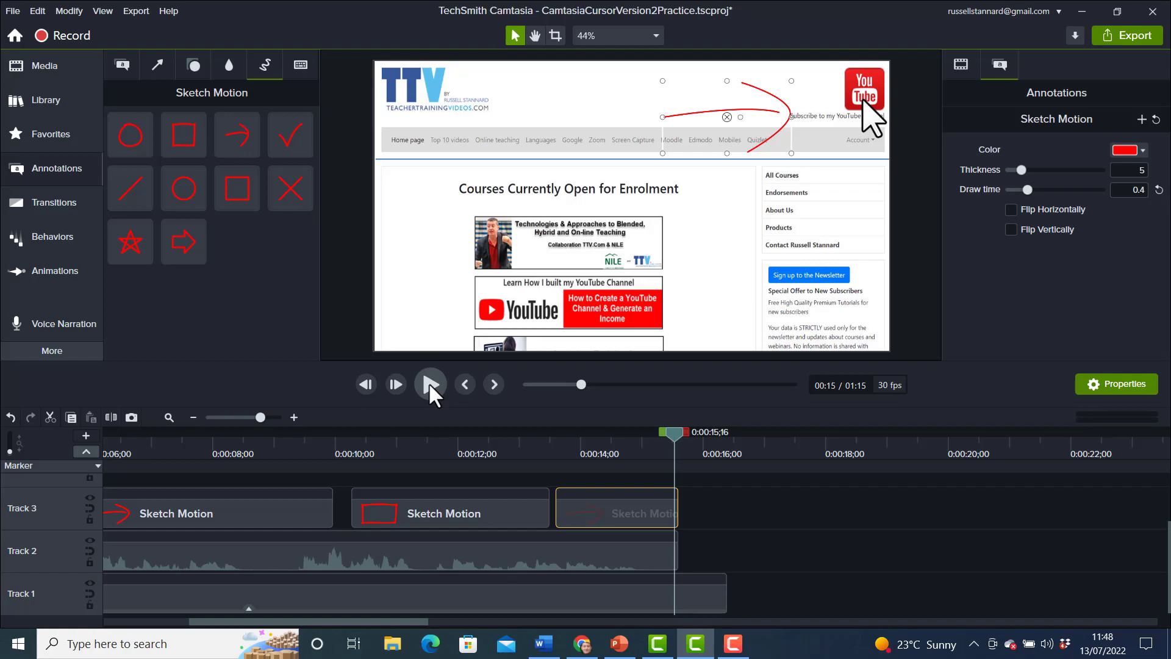
left_click(449, 513)
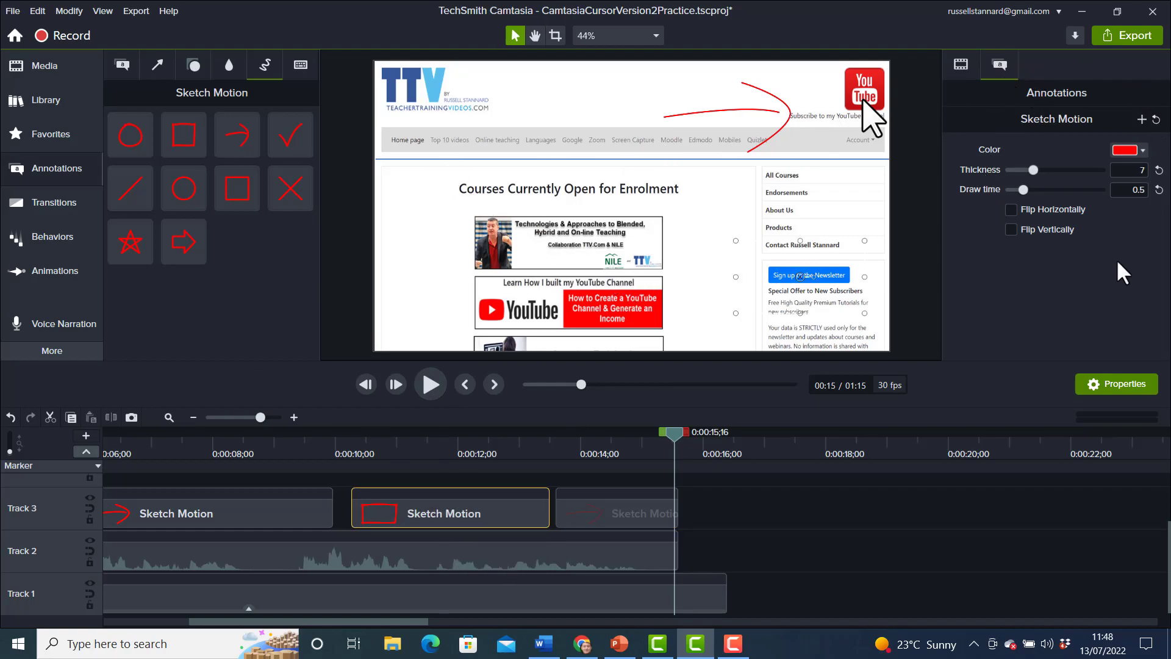
left_click(1129, 385)
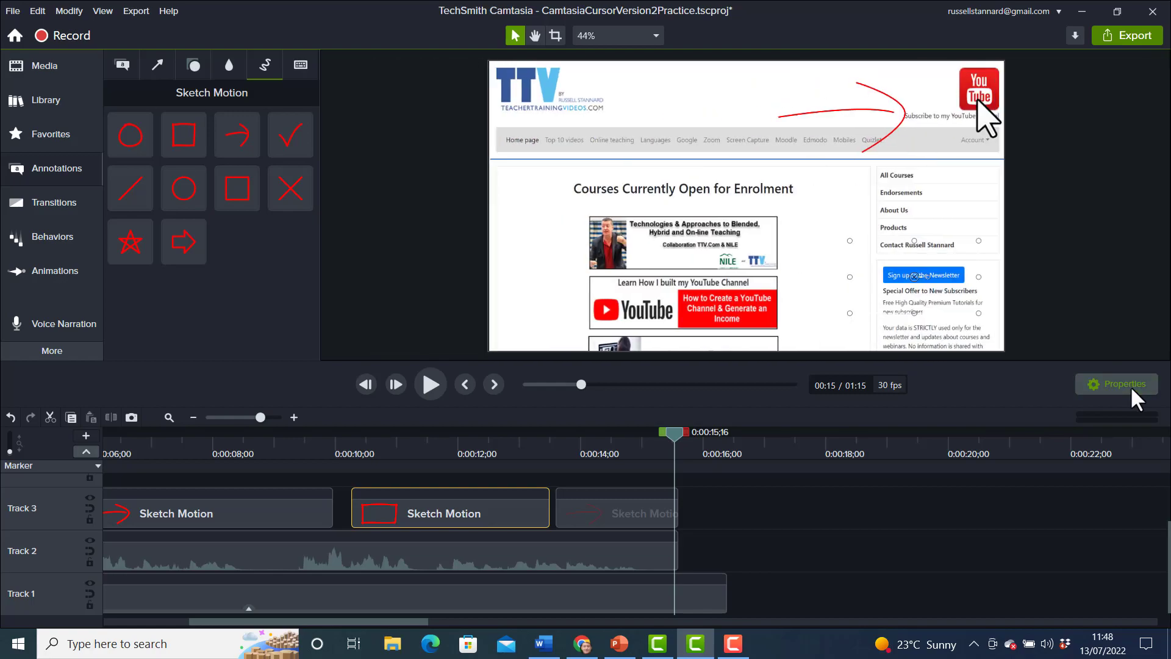
left_click(1129, 385)
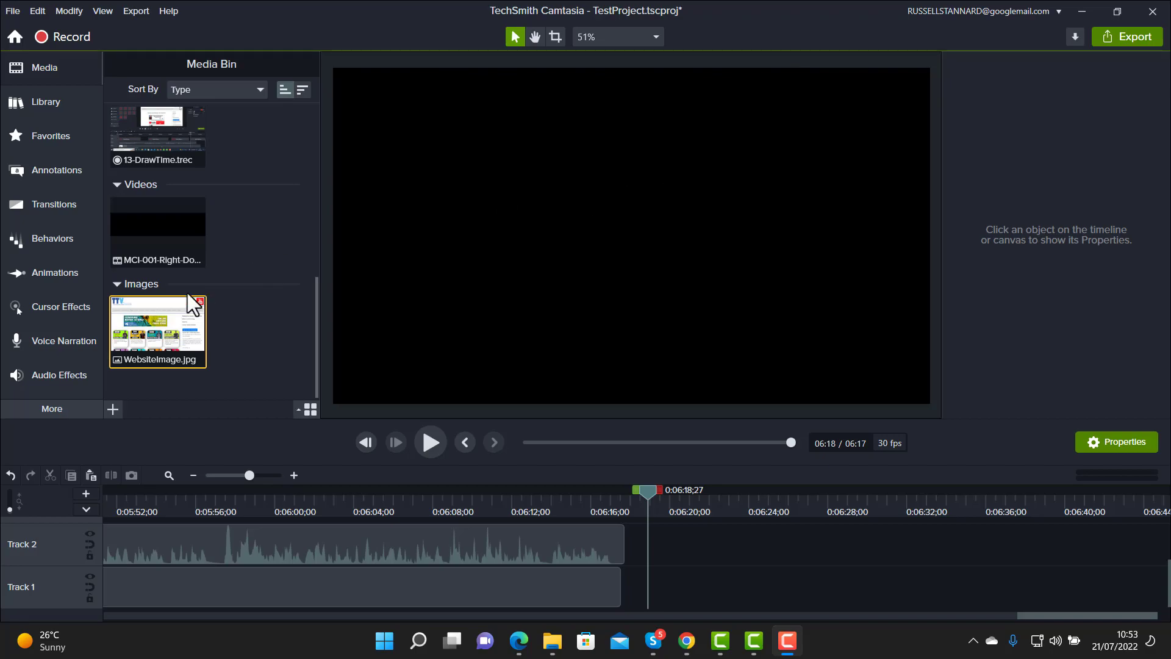
Step: Add WebsiteImage.jpg to the end of Track 1, extend its clip to about 0:06:34, and scale it to fit the canvas
left_click_drag(153, 326, 629, 599)
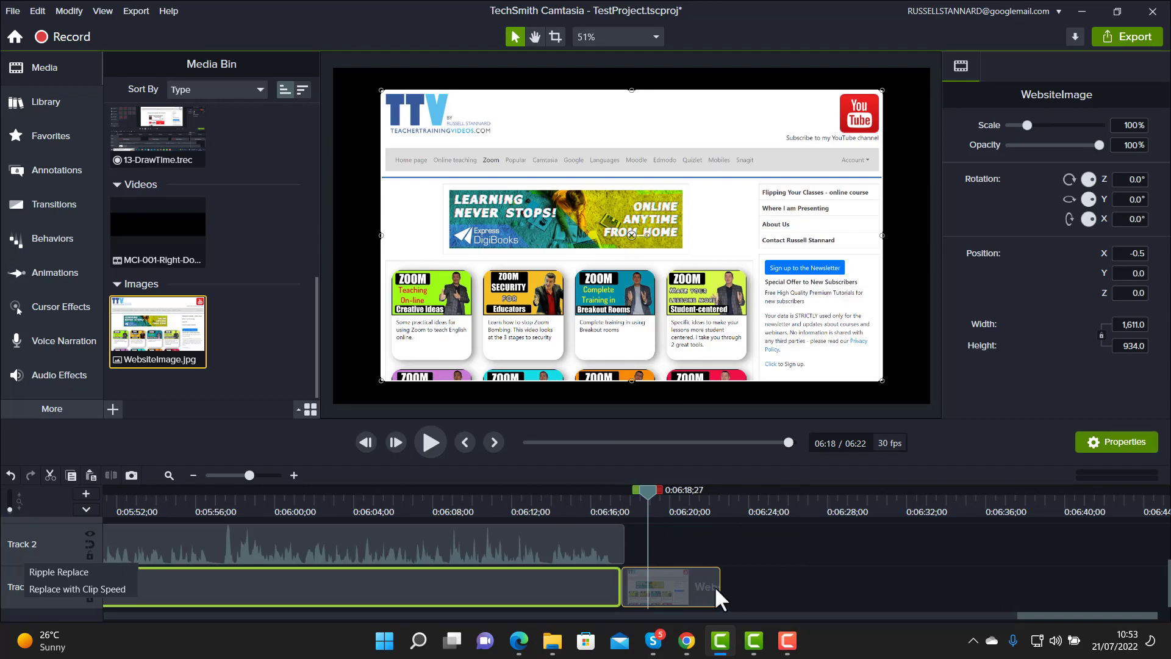
left_click_drag(717, 584, 955, 590)
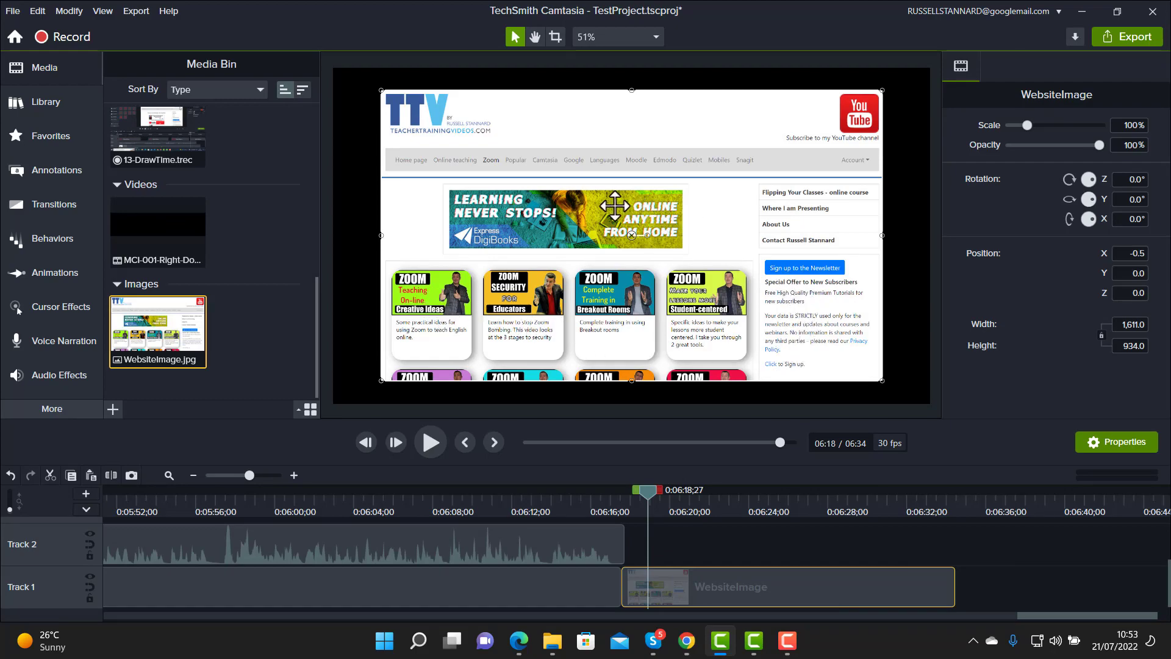
right_click(560, 196)
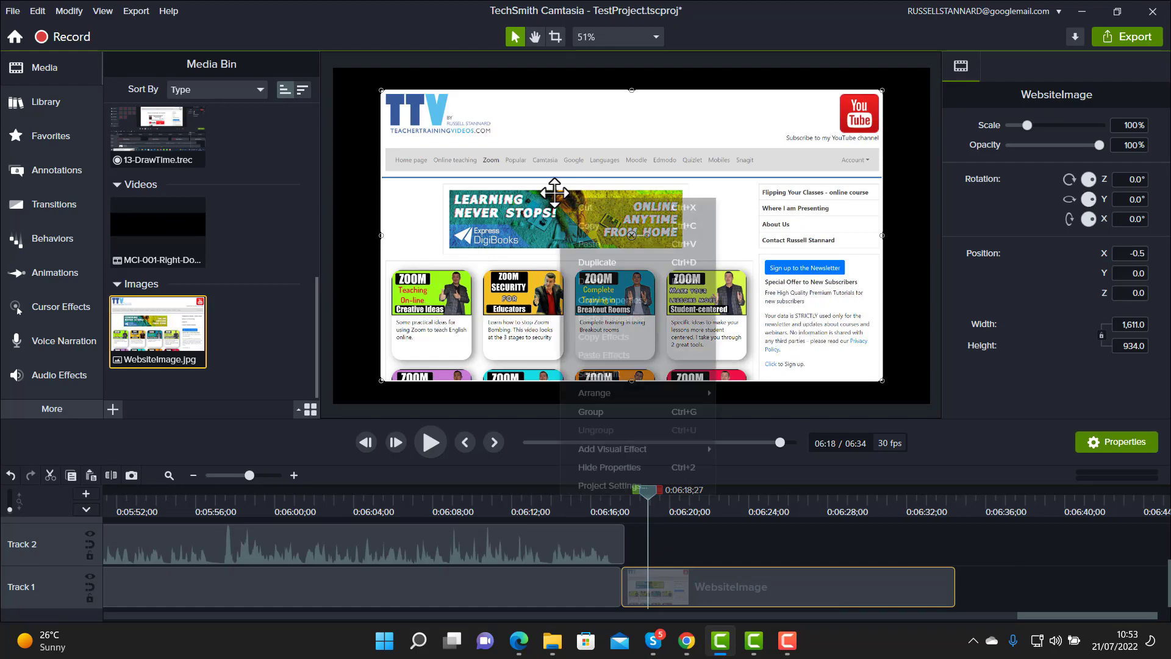
left_click(591, 373)
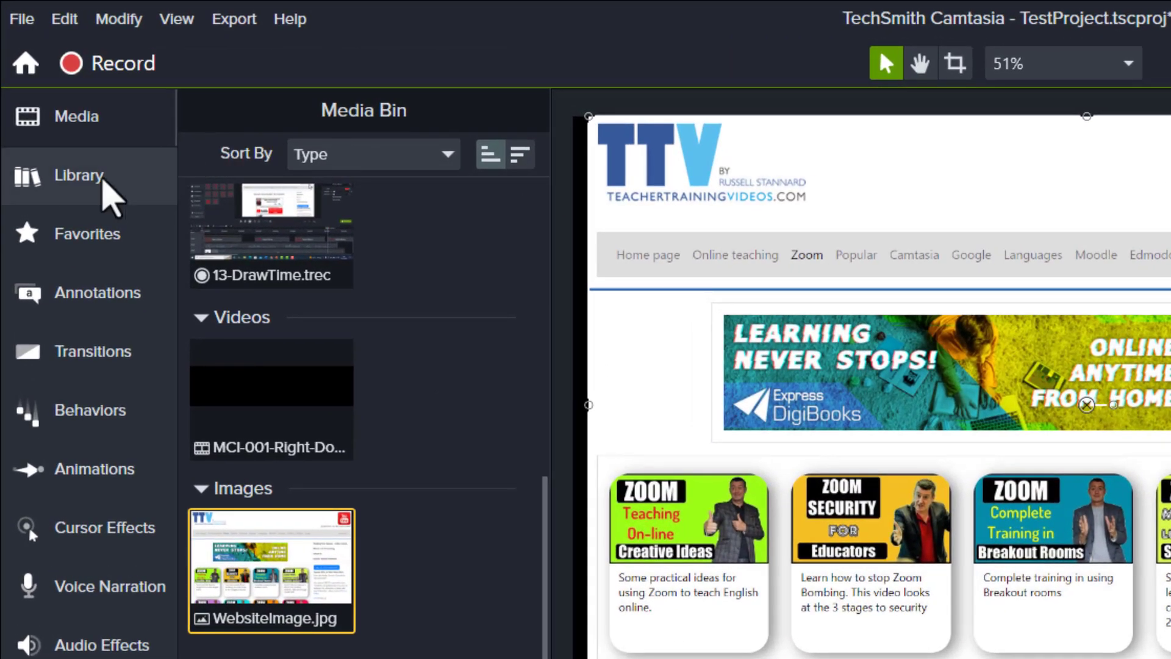
Step: Browse the Camtasia 2022 library to the Hand Drawn assets within Expressive Animations
left_click(34, 105)
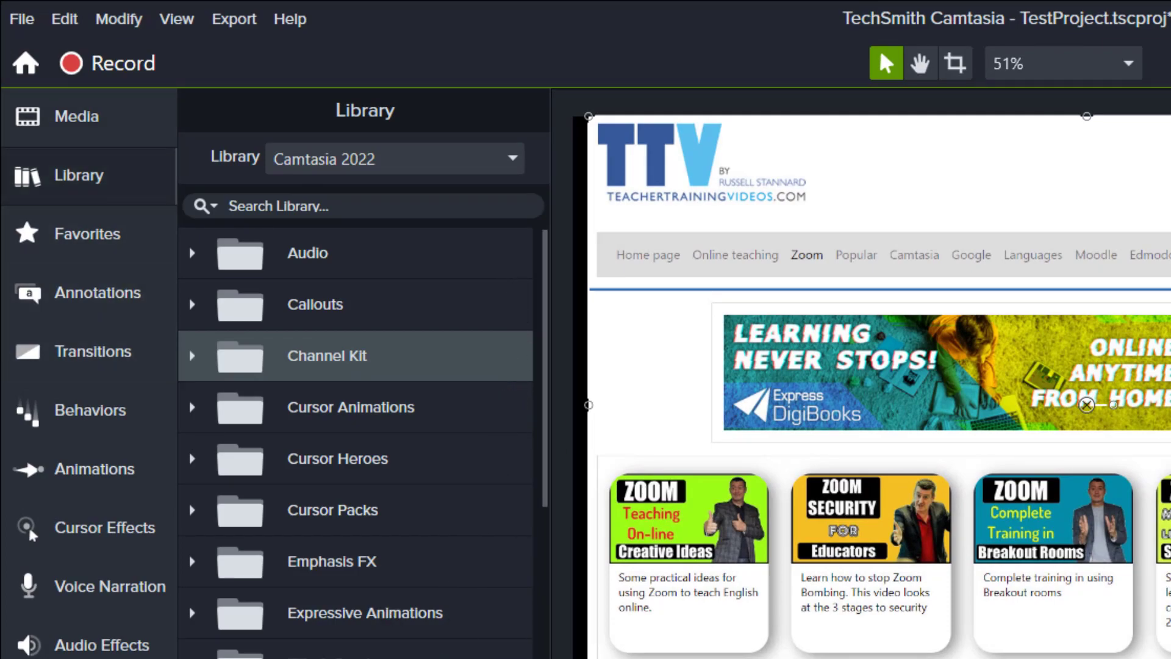
left_click_drag(546, 444, 551, 544)
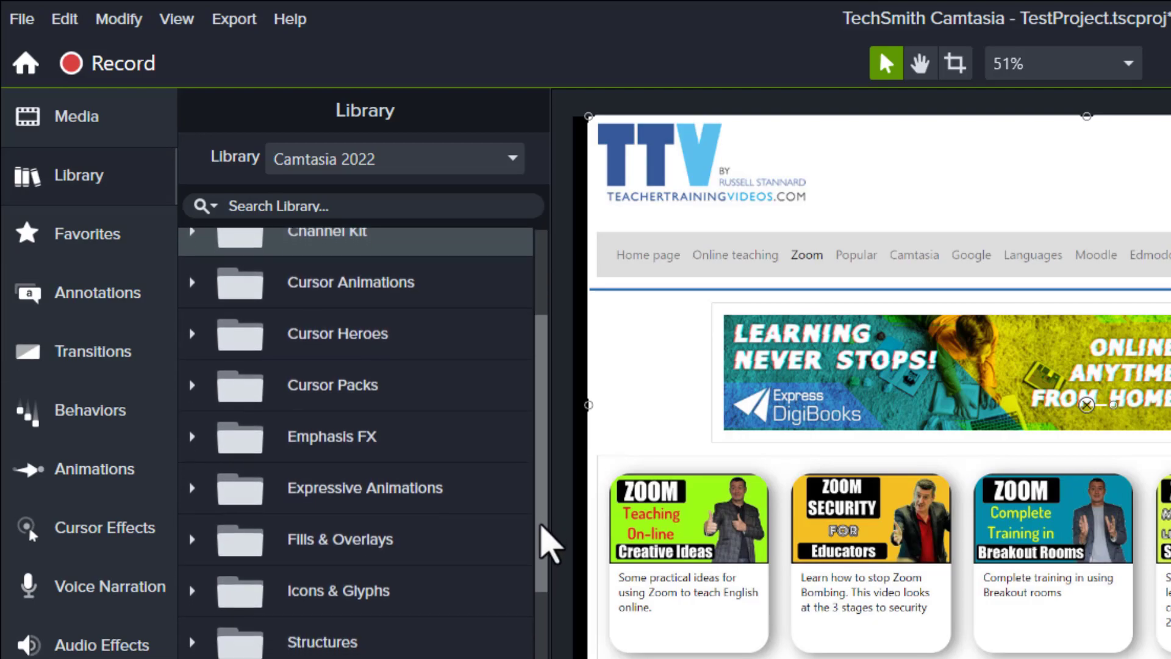
left_click(191, 488)
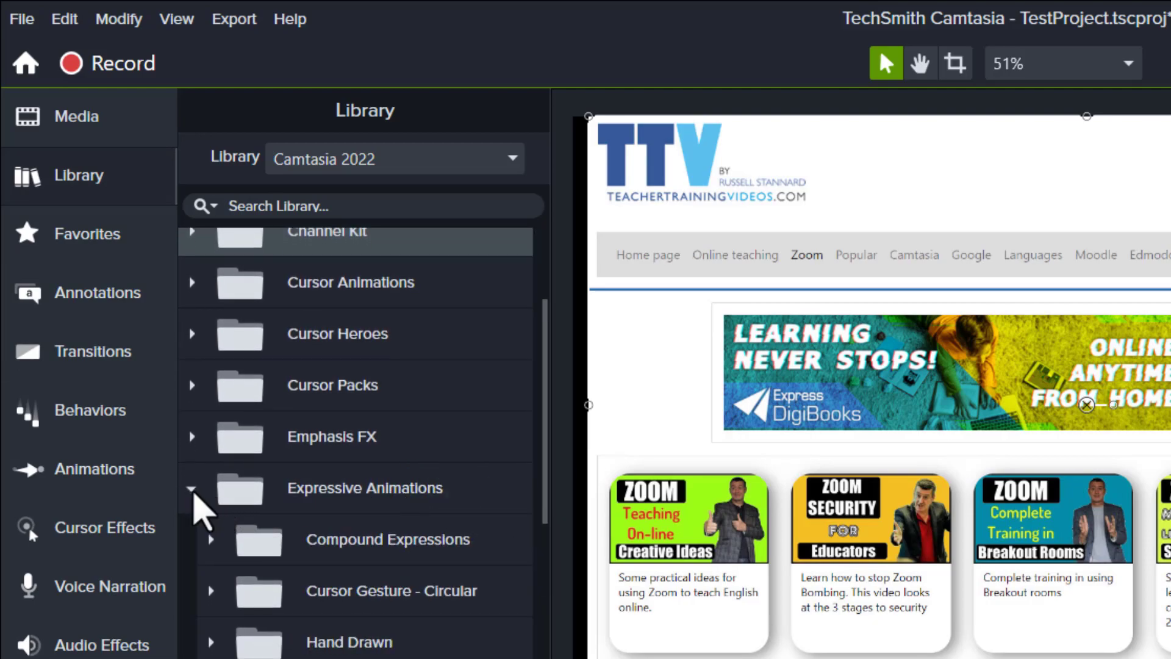
left_click_drag(539, 470, 542, 522)
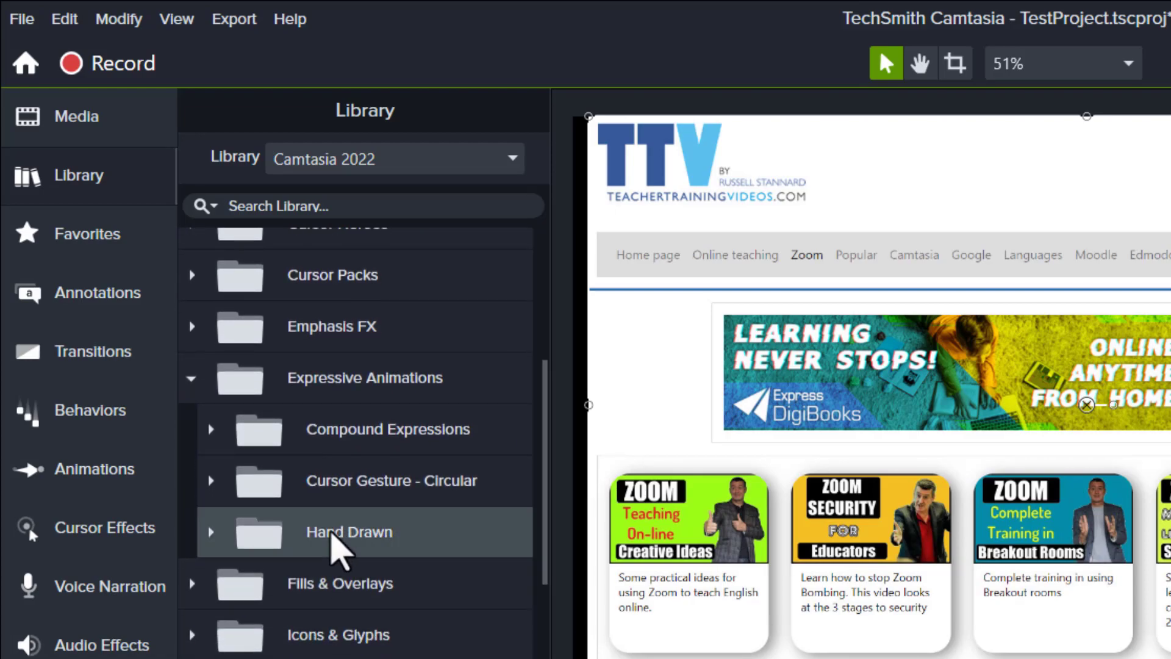
left_click(213, 534)
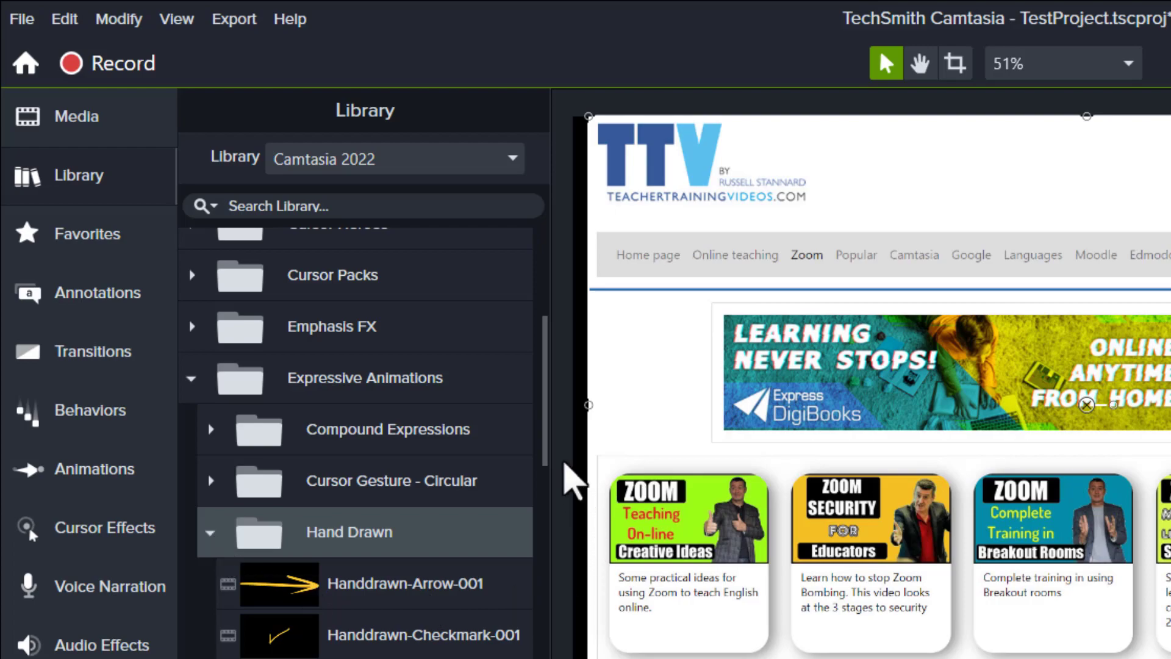
left_click_drag(545, 445, 546, 602)
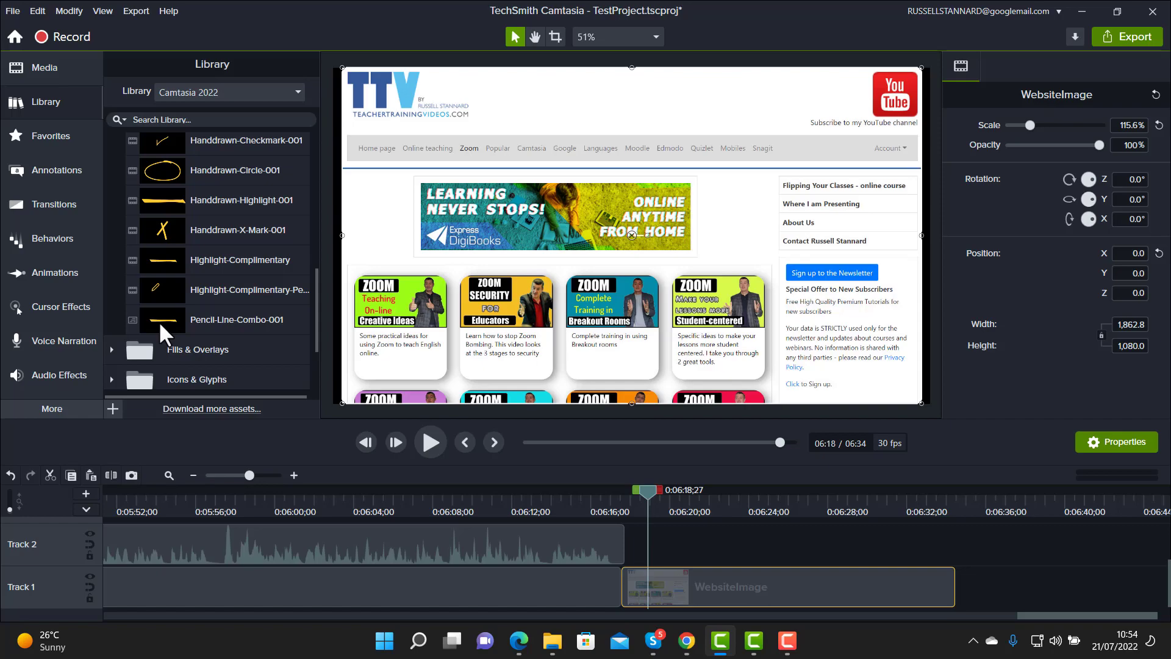
Step: Add the Pencil-Line-Combo-001 animation over the website image at 0:06:18;27 and preview it
mouse_move(163, 334)
left_mouse_down()
mouse_move(162, 319)
mouse_move(549, 262)
mouse_move(603, 274)
left_mouse_up()
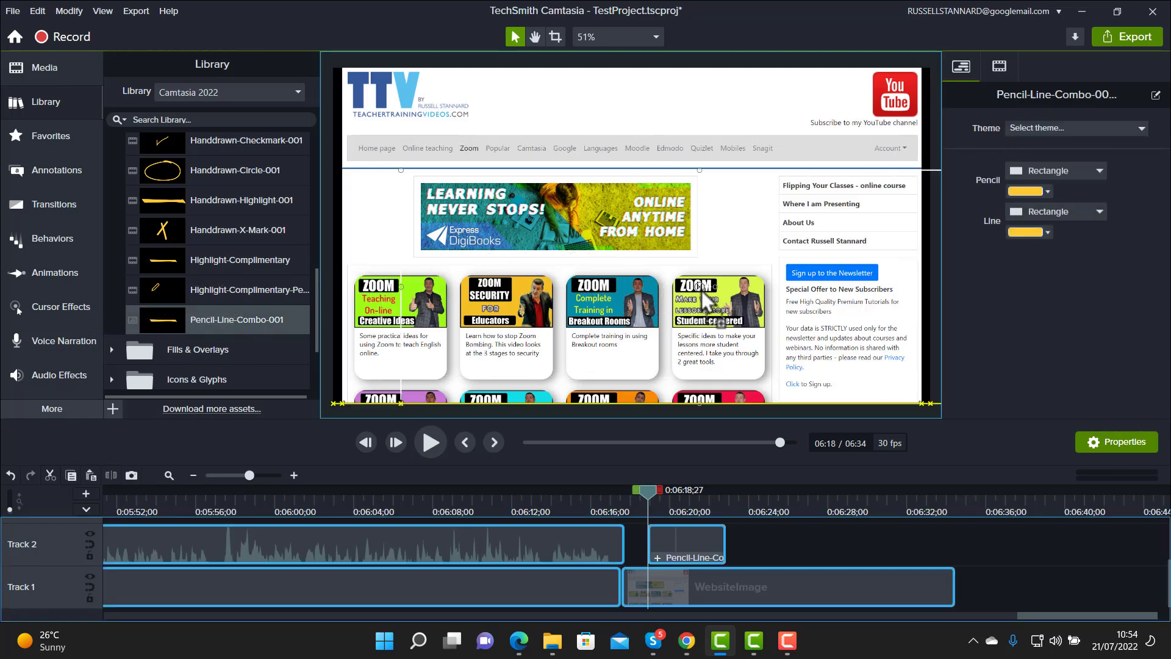
left_click(626, 261)
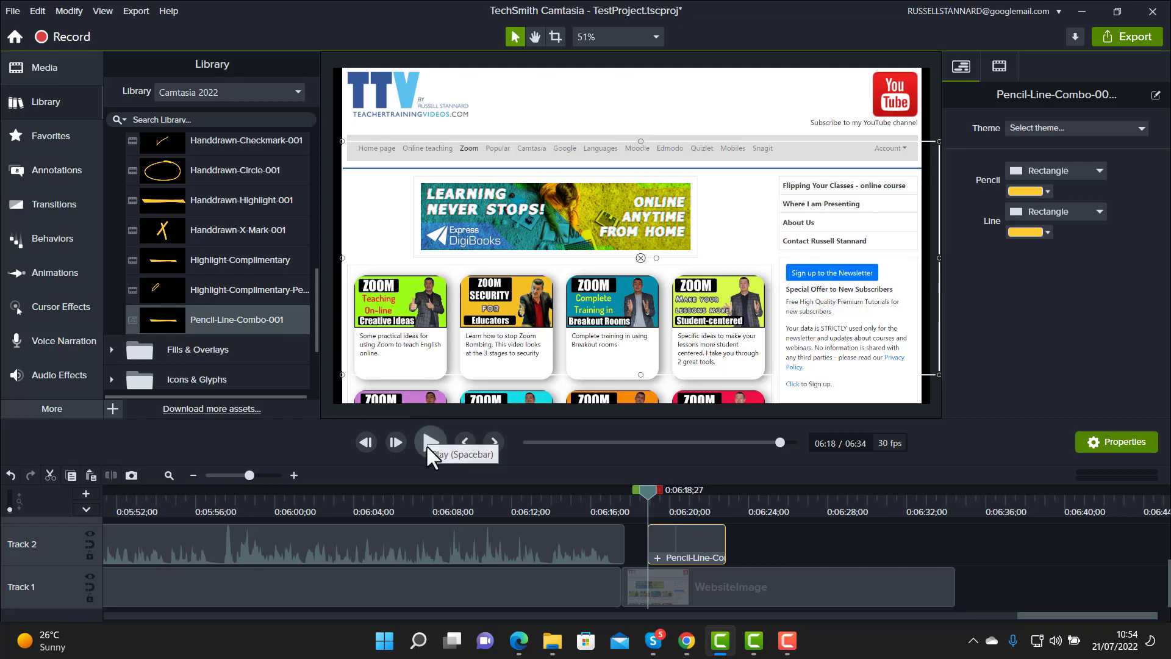
left_click(426, 443)
left_click(427, 445)
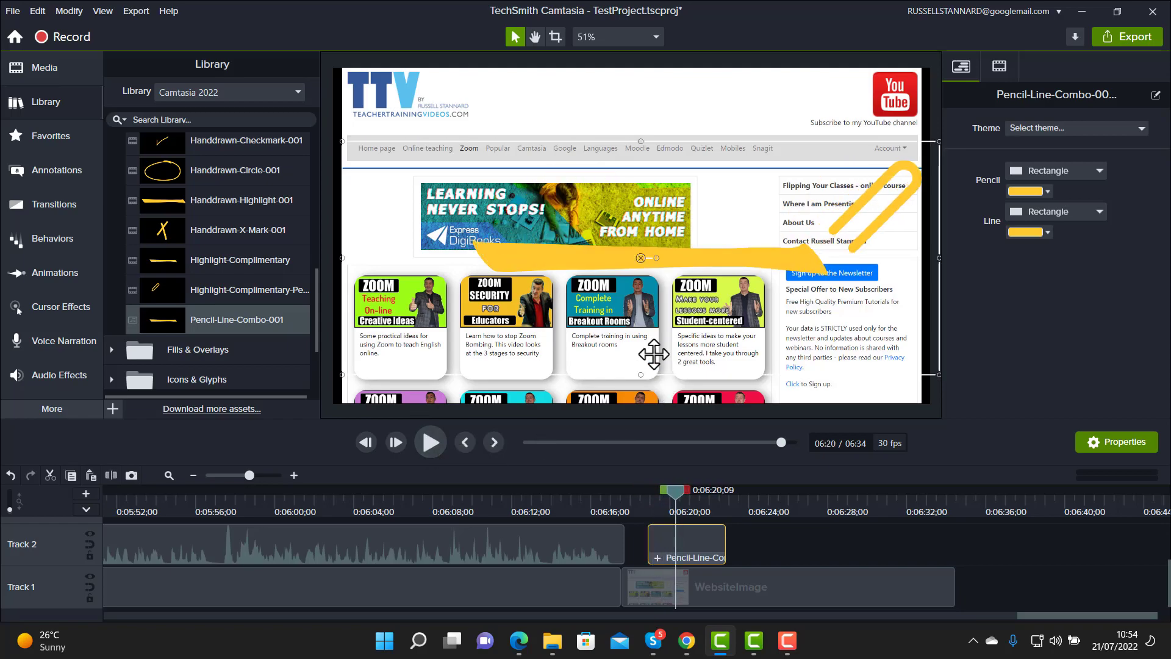
Step: Shrink the pencil line animation and place it under the newsletter sign-up button, and move the playhead back to 0:06:18;05
mouse_move(677, 269)
left_mouse_down()
mouse_move(701, 310)
mouse_move(752, 335)
left_mouse_up()
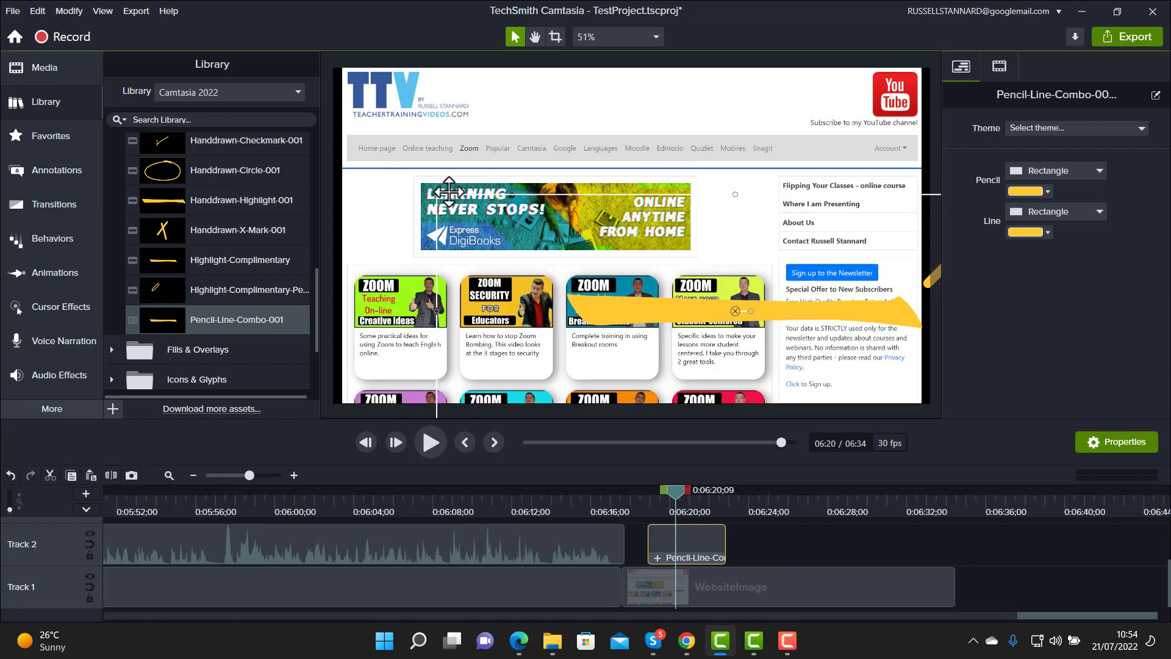
mouse_move(439, 194)
left_mouse_down()
mouse_move(634, 342)
mouse_move(732, 397)
left_mouse_up()
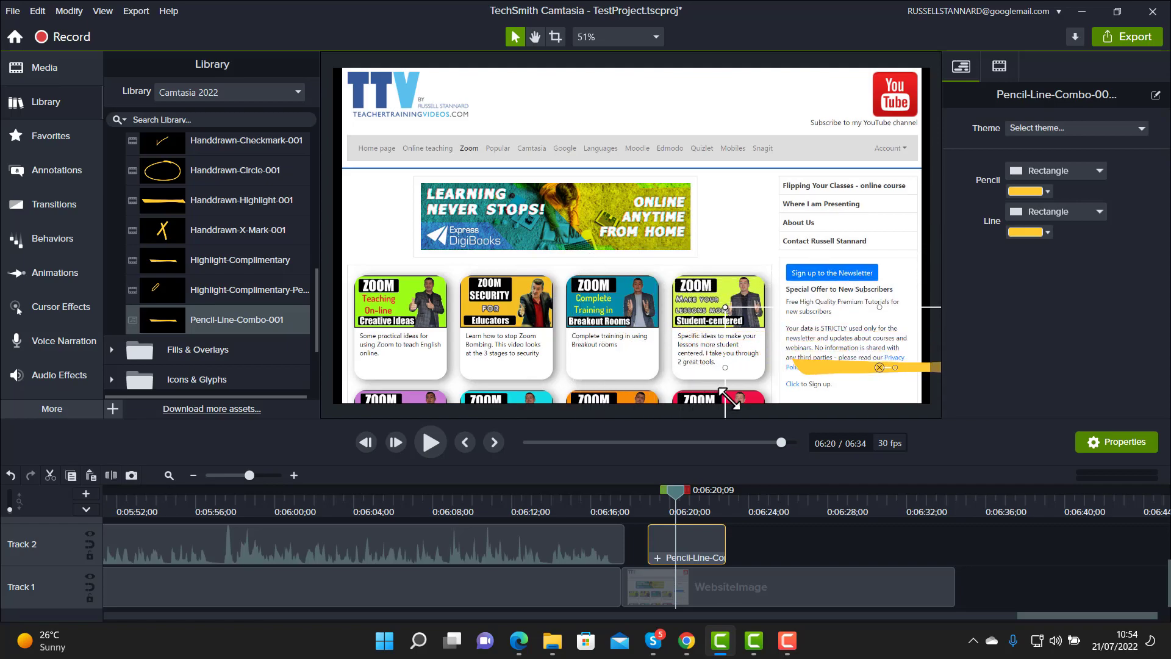
left_click_drag(801, 361, 740, 295)
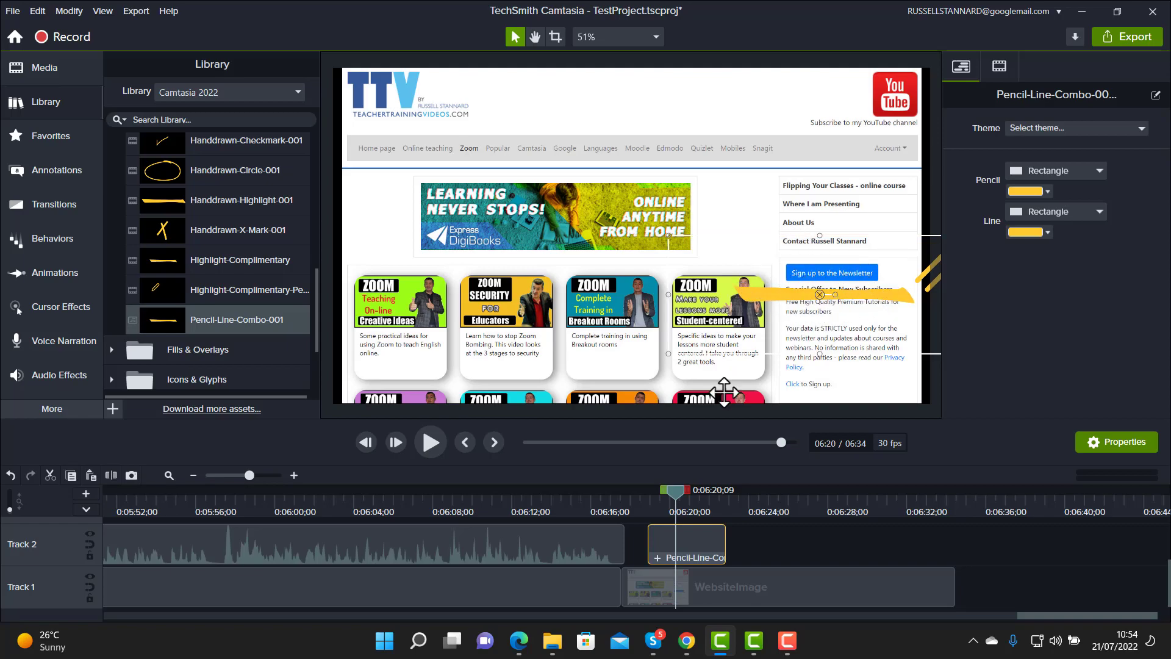
left_click_drag(677, 487, 637, 486)
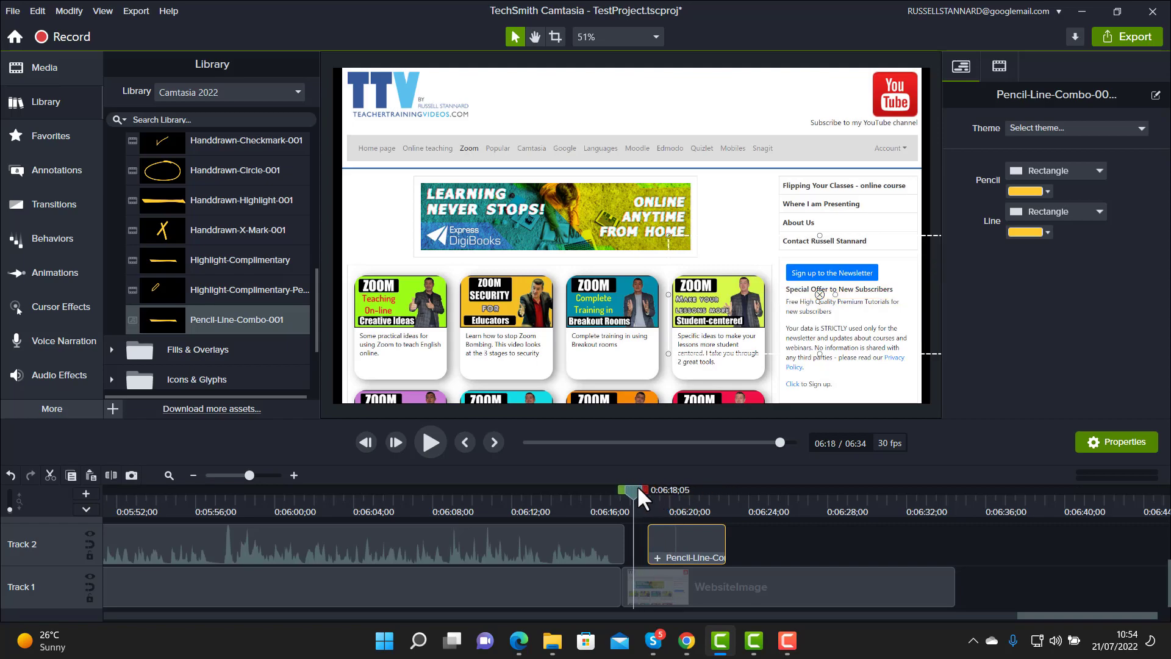
Step: Preview the resized pencil line, and add a second Pencil-Line-Combo-001 at 0:06:21;01, placed over the upper edge of the website banner
left_click(426, 443)
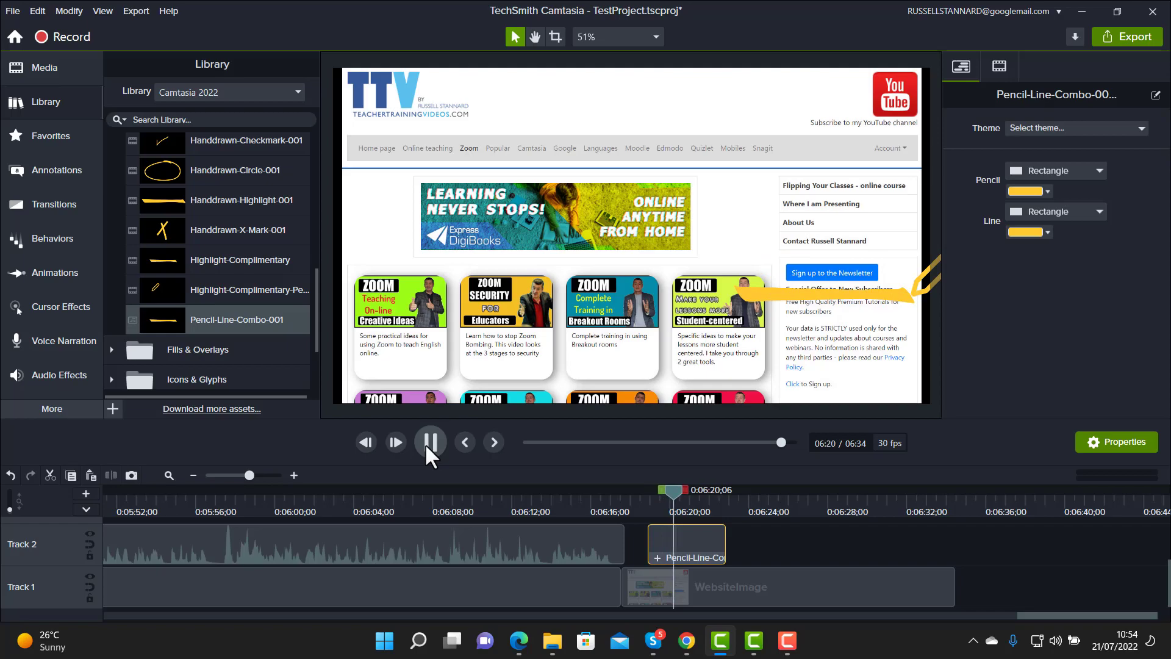
left_click(426, 444)
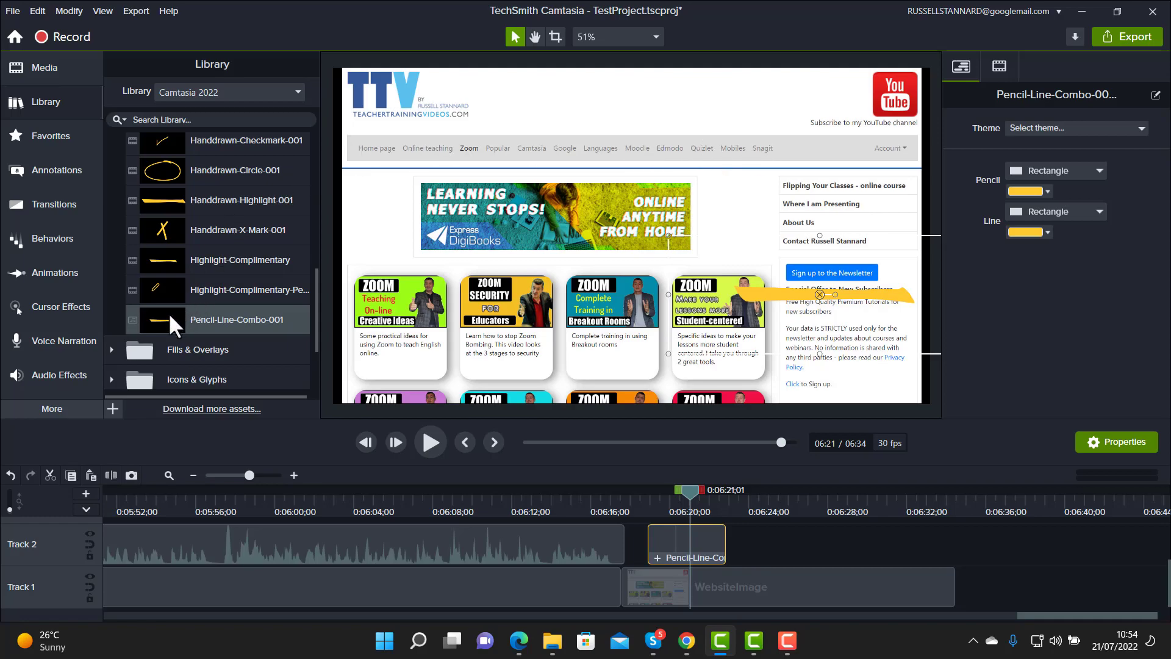
mouse_move(168, 315)
left_mouse_down()
mouse_move(193, 221)
mouse_move(411, 191)
mouse_move(451, 200)
left_mouse_up()
left_click(427, 447)
left_click(427, 448)
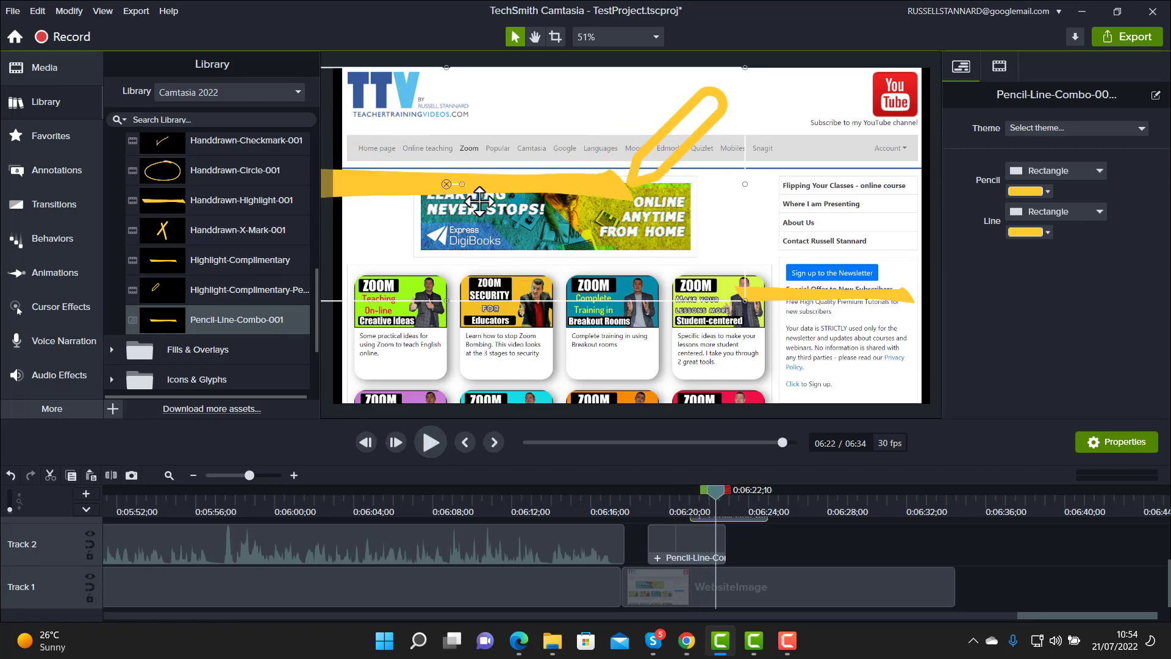
mouse_move(484, 187)
left_mouse_down()
mouse_move(571, 195)
mouse_move(597, 179)
left_mouse_up()
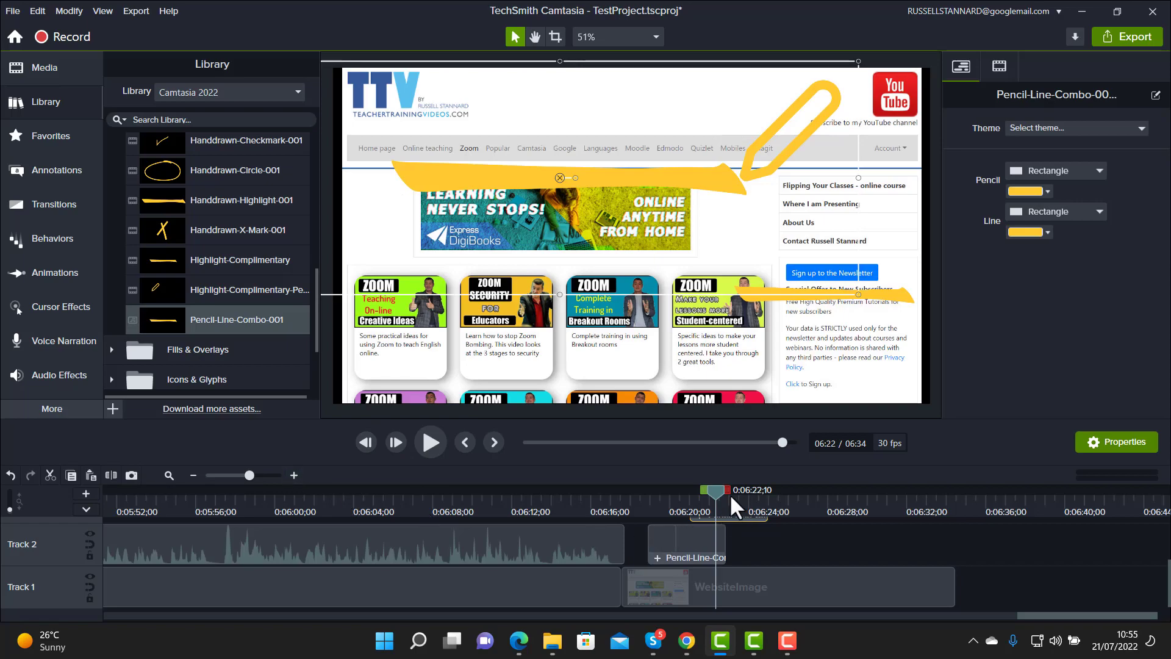
Step: Delete the first pencil line clip from Track 2 and preview the remaining one from 0:06:19;23
left_click(688, 547)
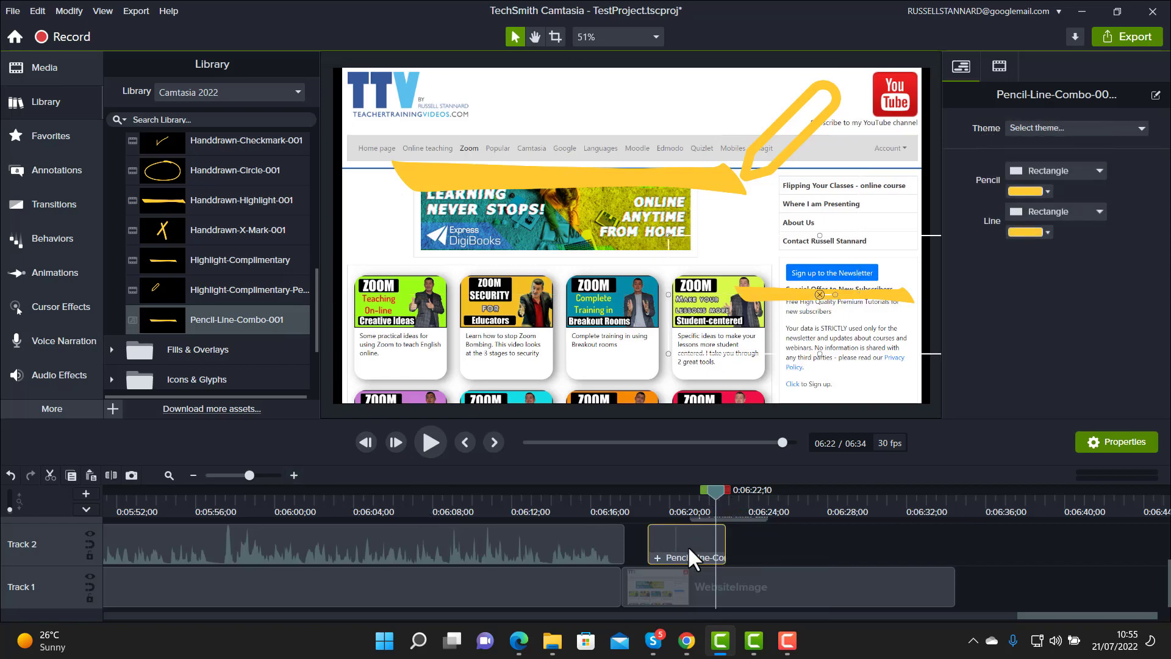
key("Delete")
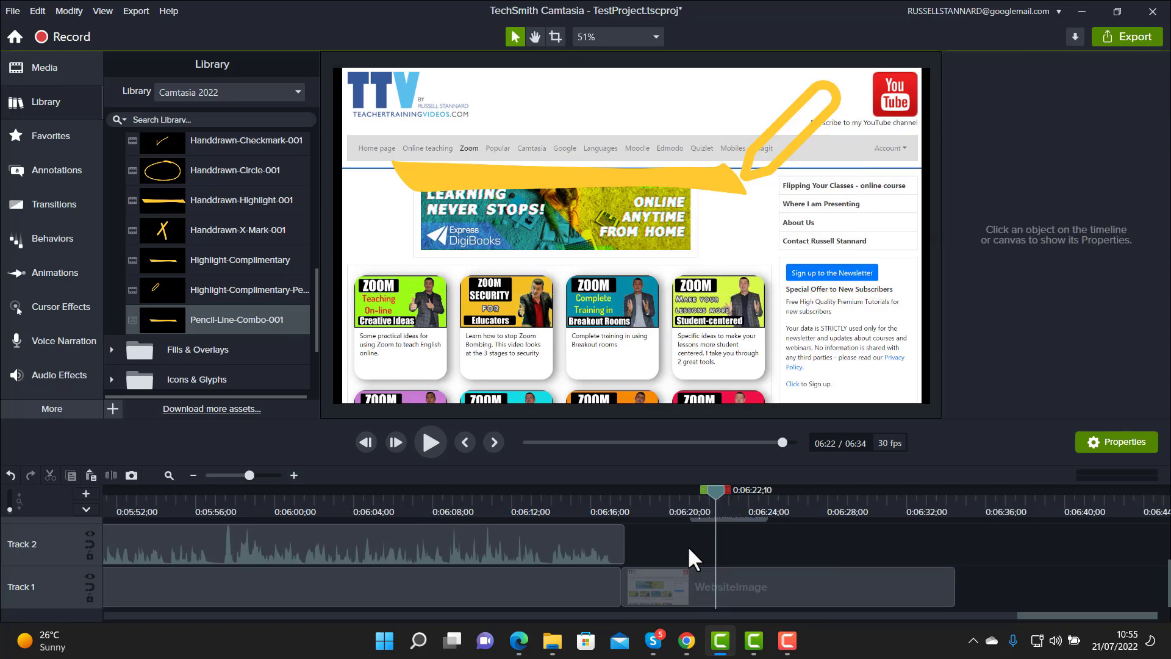
left_click_drag(717, 494, 668, 493)
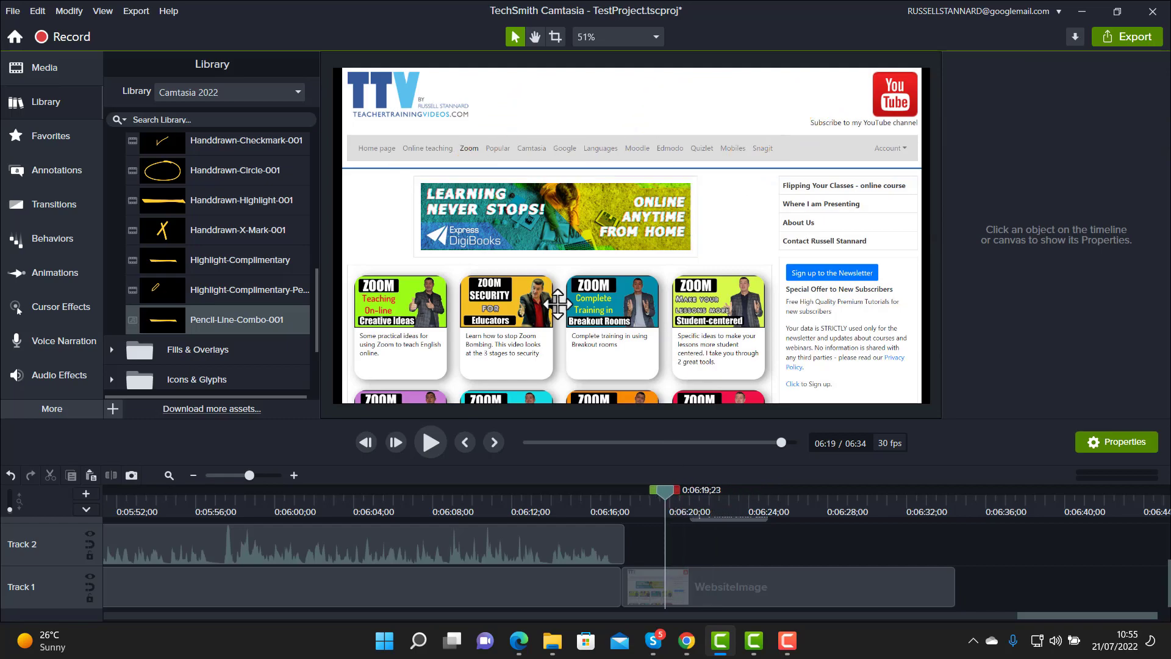
left_click(432, 442)
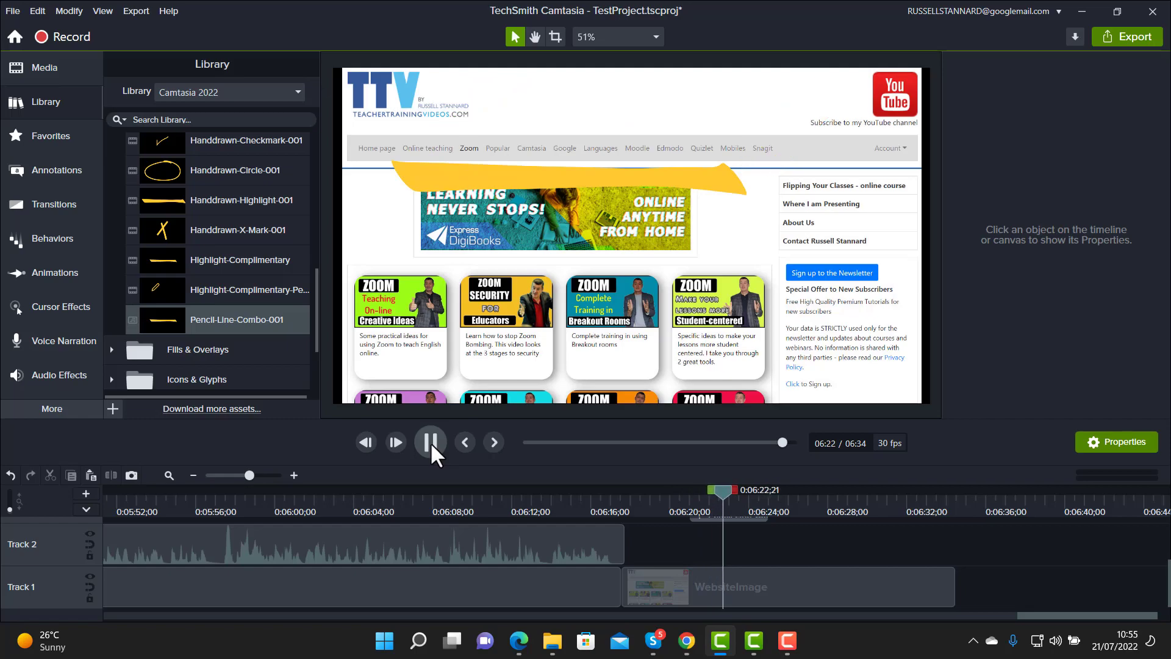
left_click(430, 441)
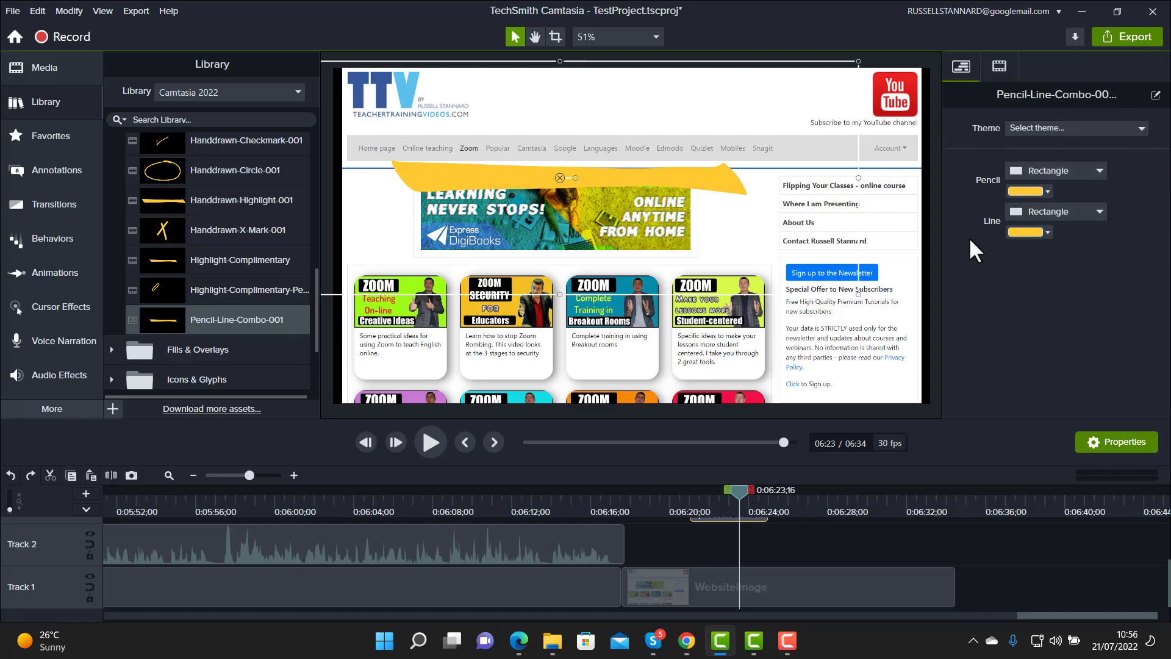
Step: Recolor the animation's line with the blue sampled from the newsletter sign-up button, and replay it from 0:06:20;24
left_click(1126, 437)
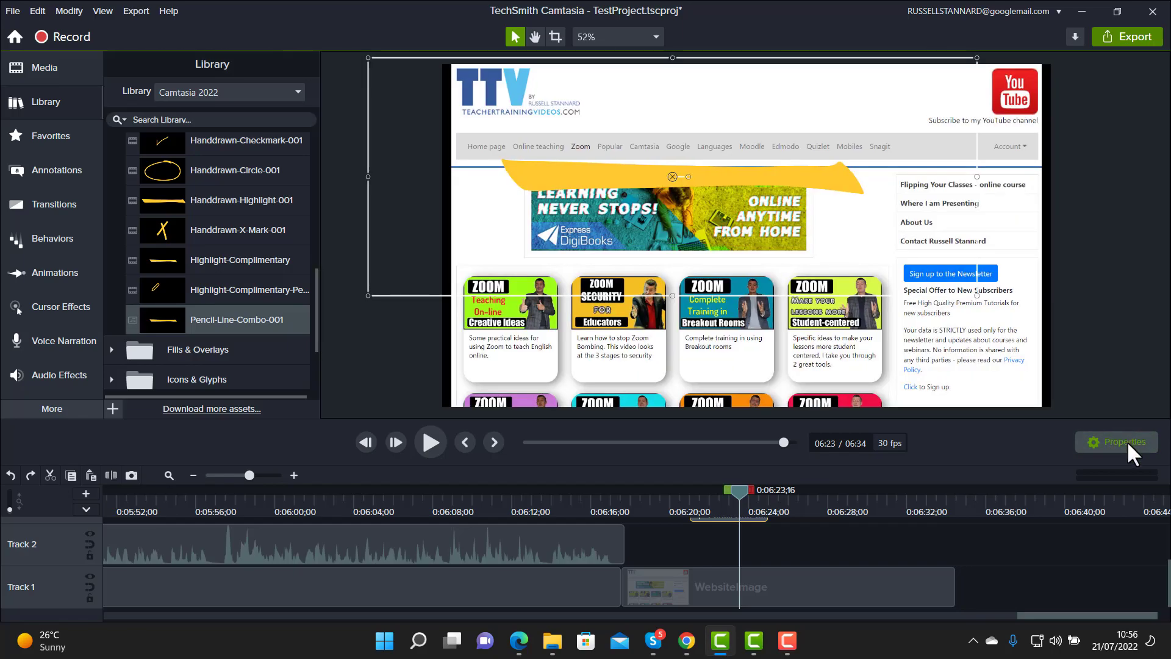
left_click(1127, 441)
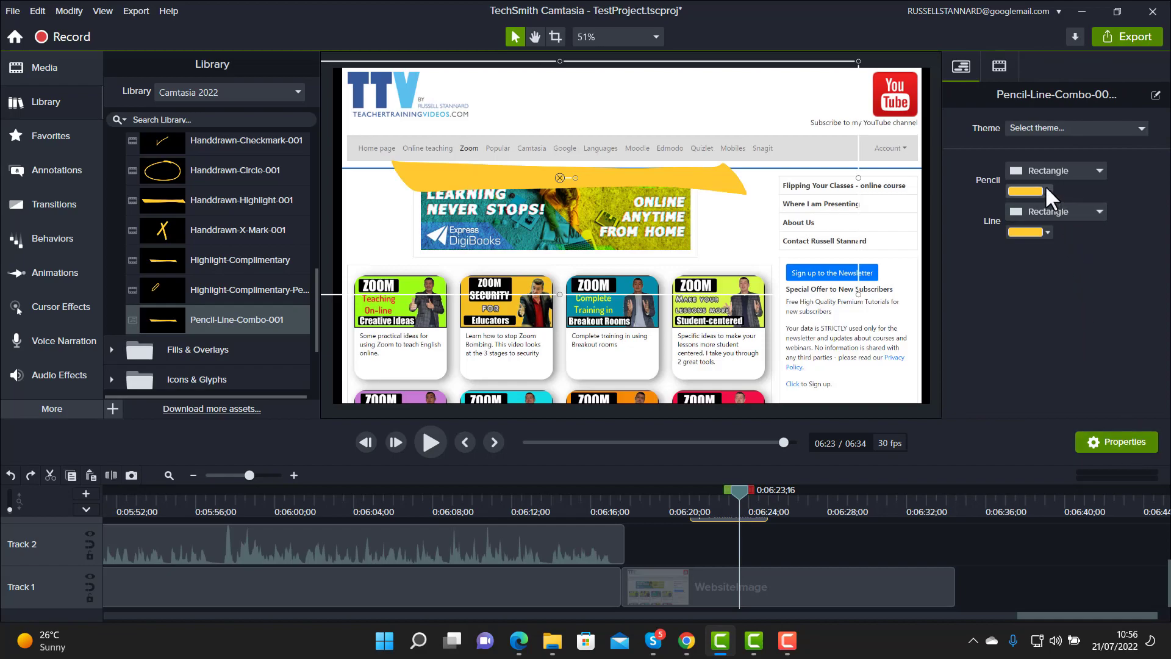
left_click(1048, 230)
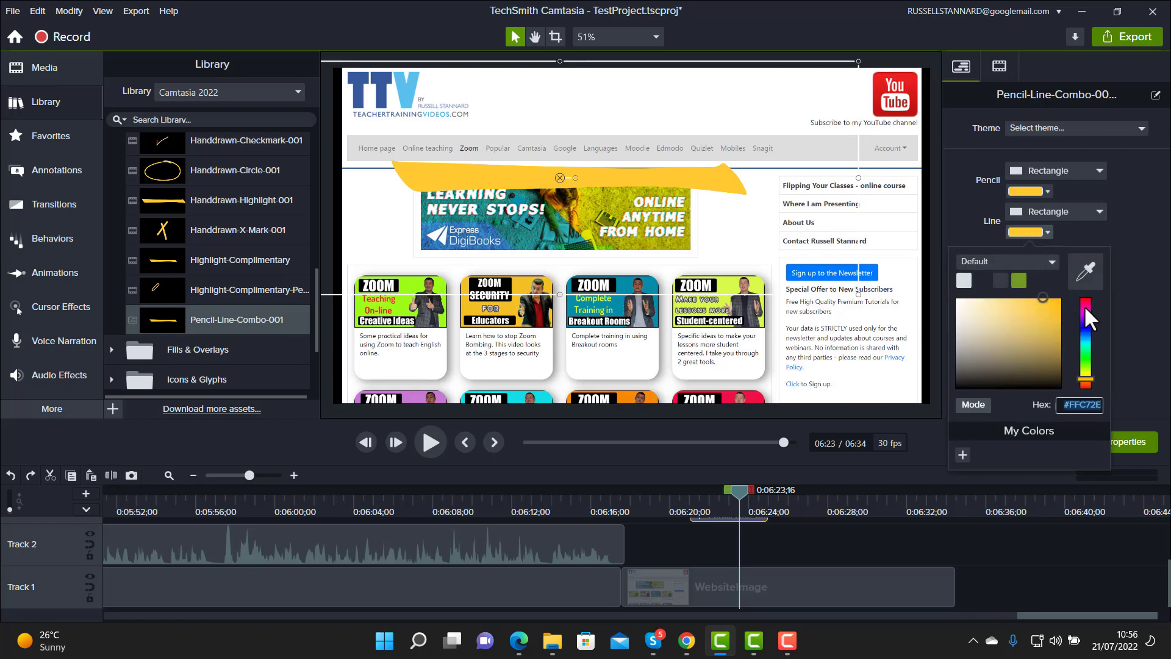
left_click(1086, 269)
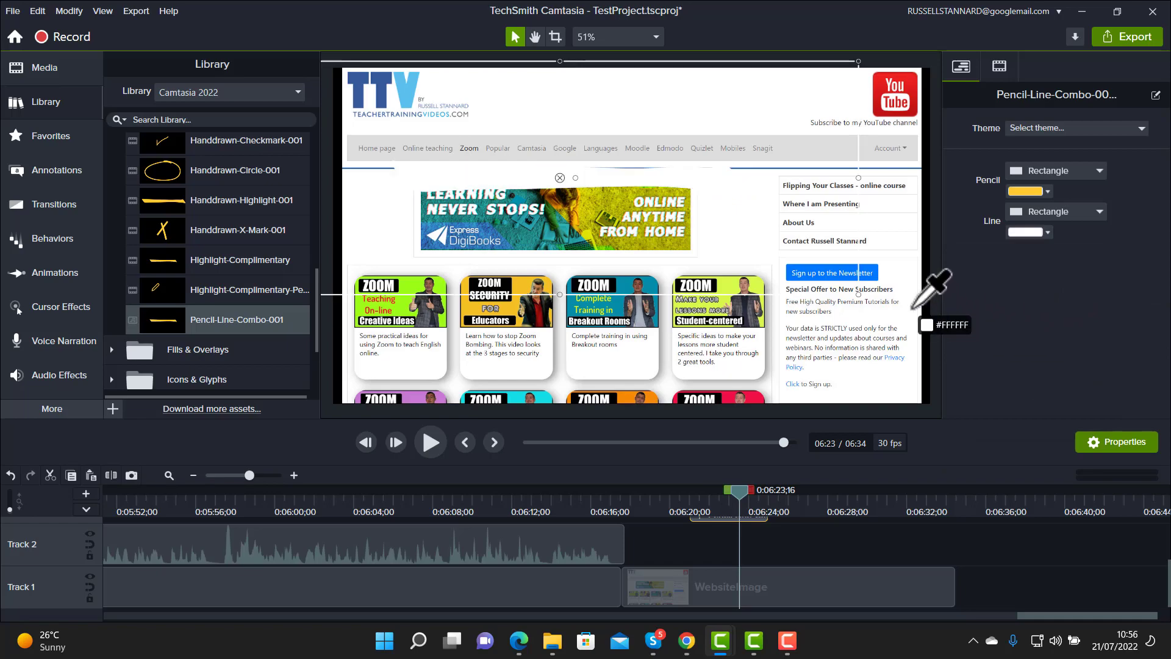
left_click(844, 270)
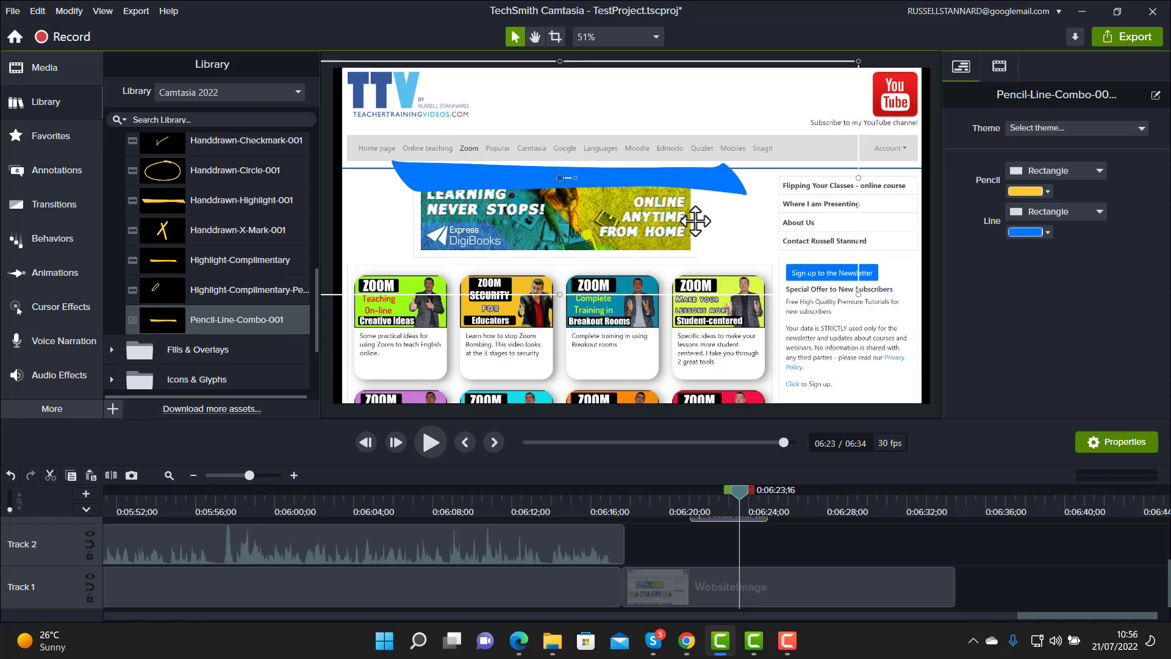
left_click_drag(745, 491, 691, 493)
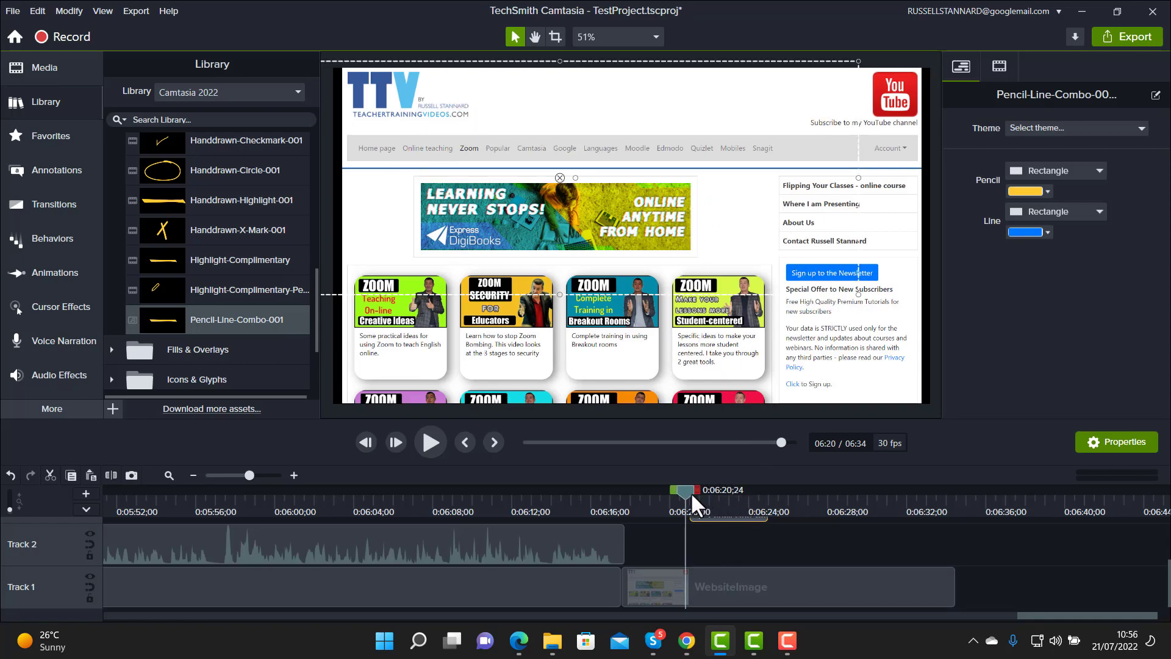
left_click(427, 443)
left_click(428, 444)
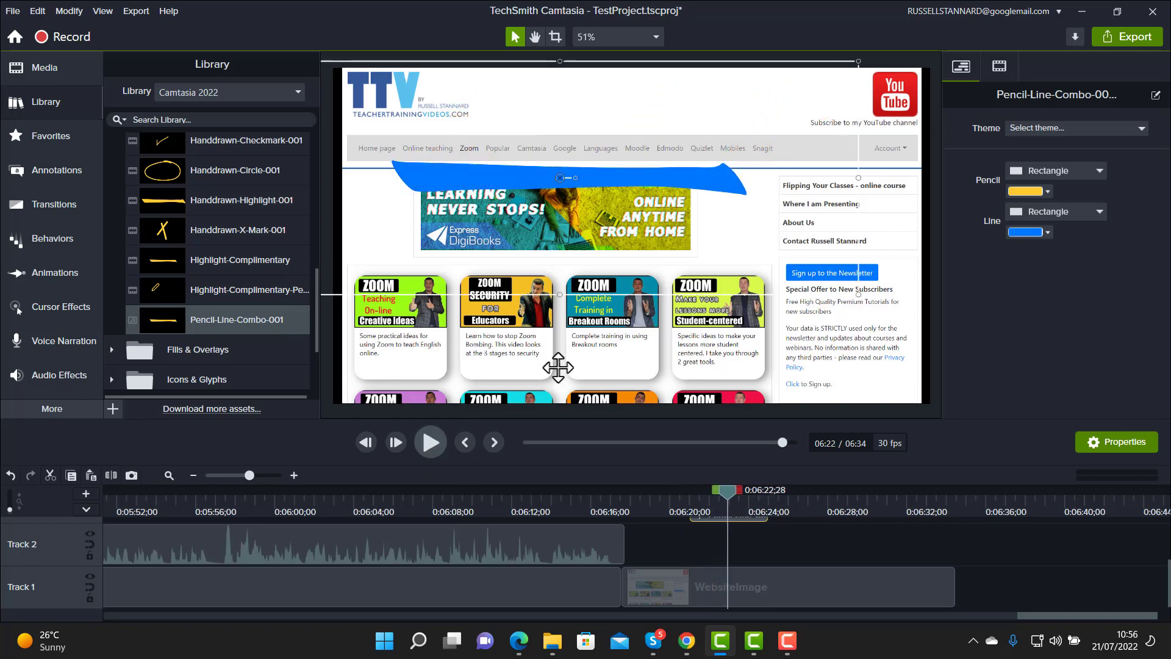
Step: Set the animation's pencil color to the blue sampled from its line
left_click(1049, 189)
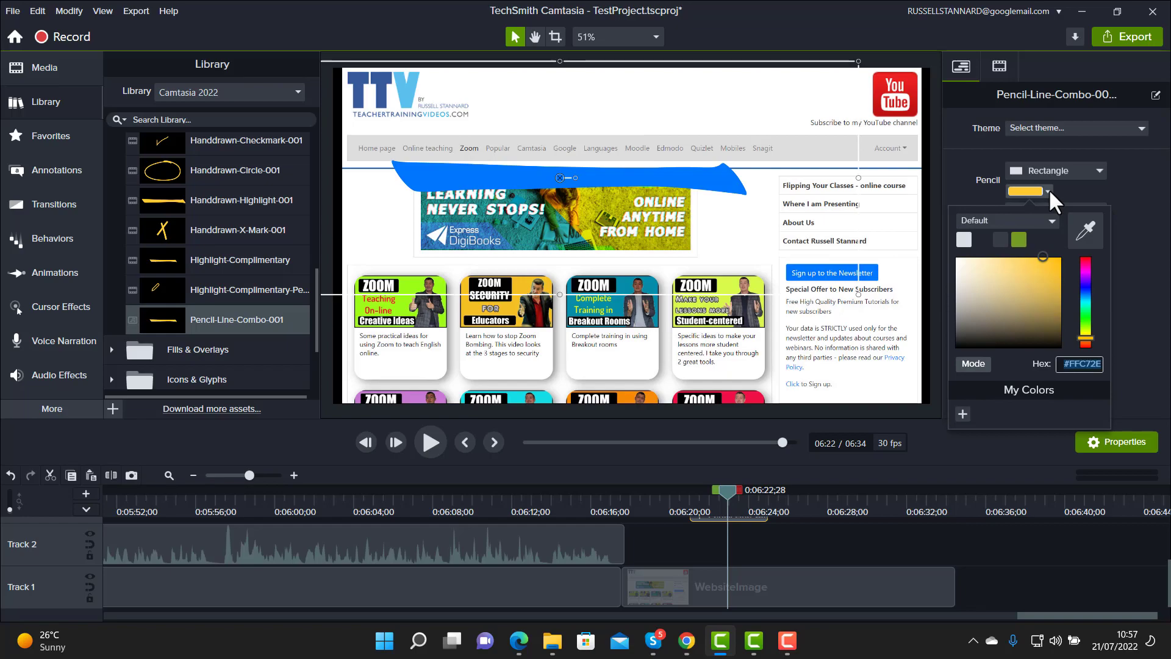
left_click(1085, 230)
left_click(671, 178)
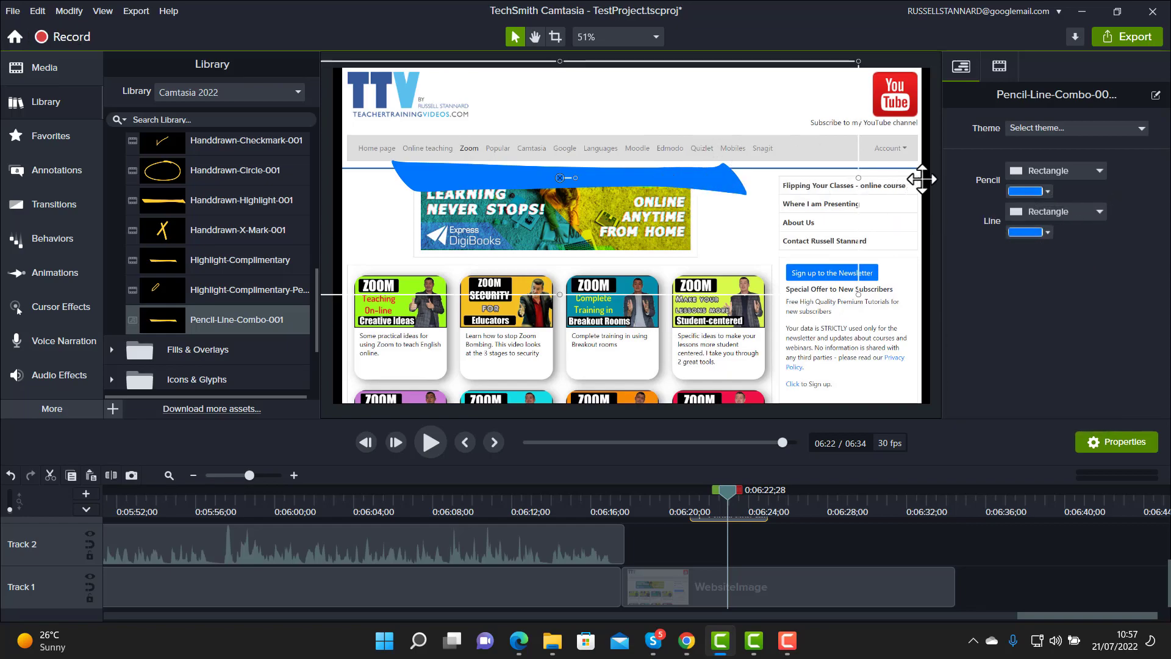
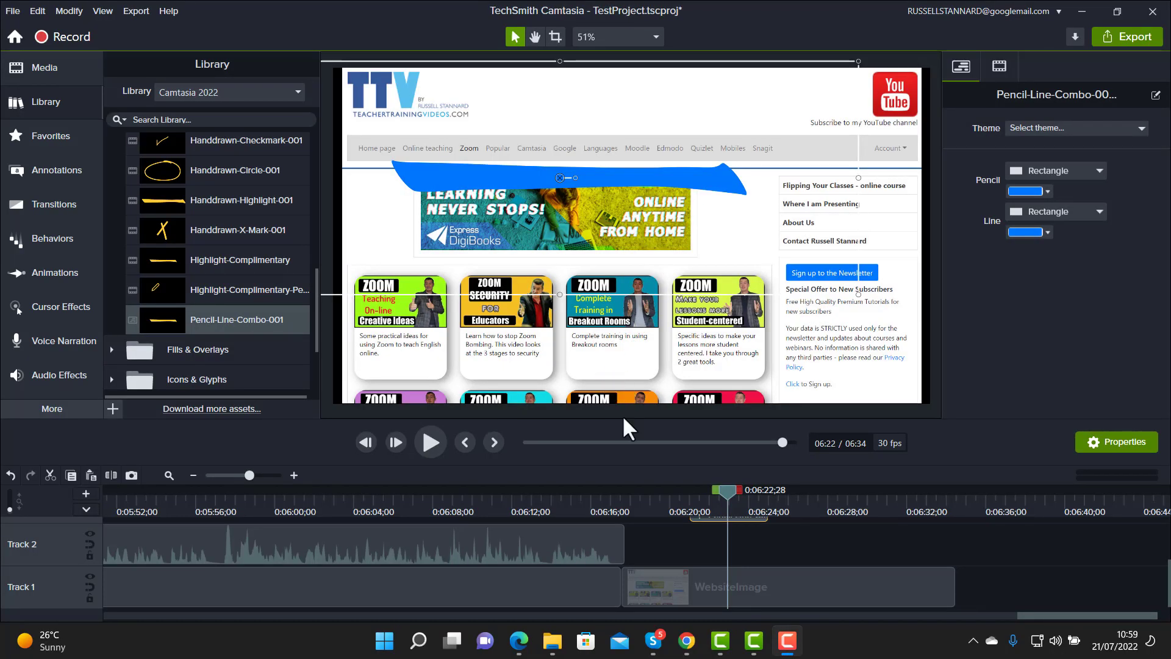
Step: Enlarge the timeline area to reach Track 3, delete the pencil line clip there, and restore the larger canvas
left_click_drag(632, 423, 668, 271)
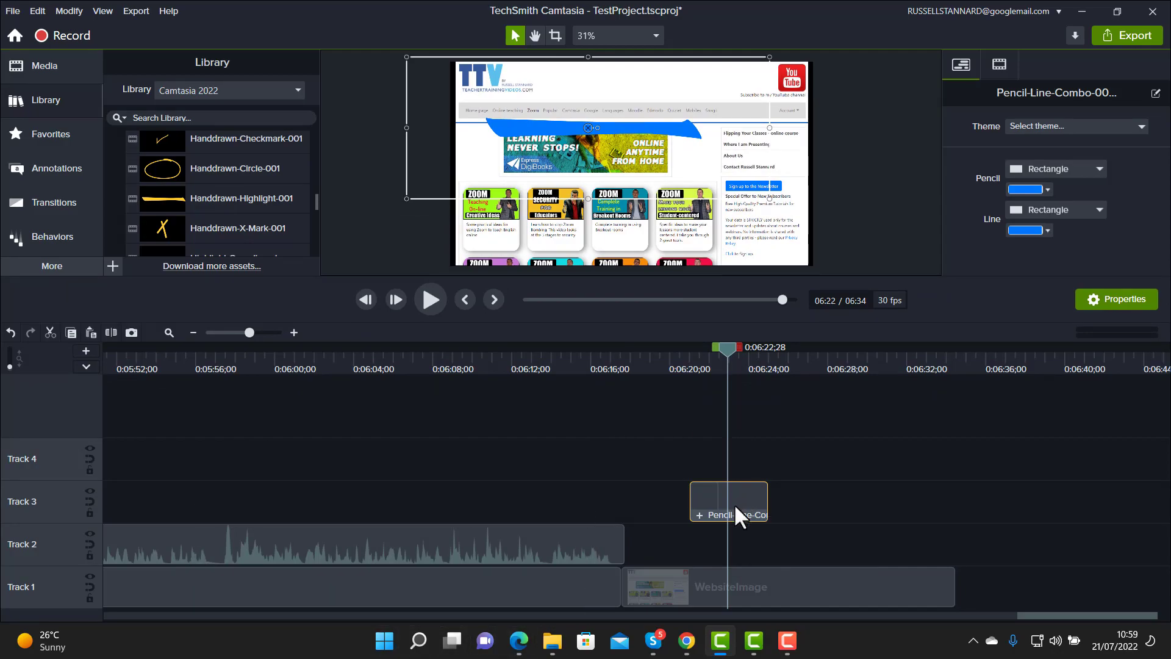
key("Delete")
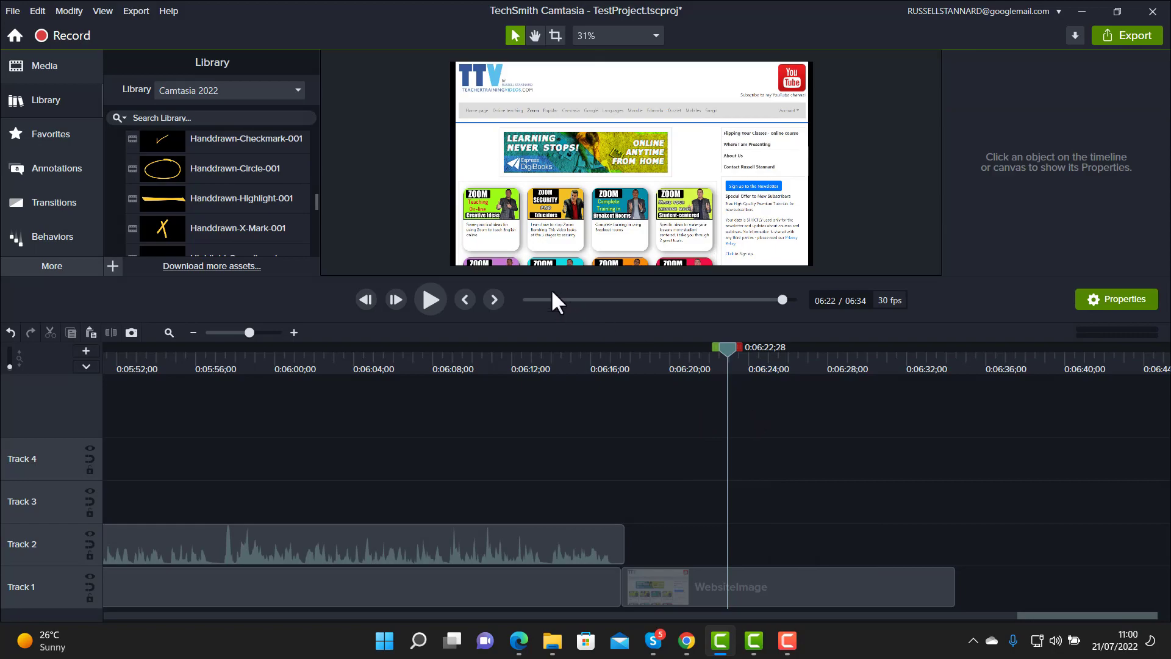
left_click_drag(547, 281, 506, 432)
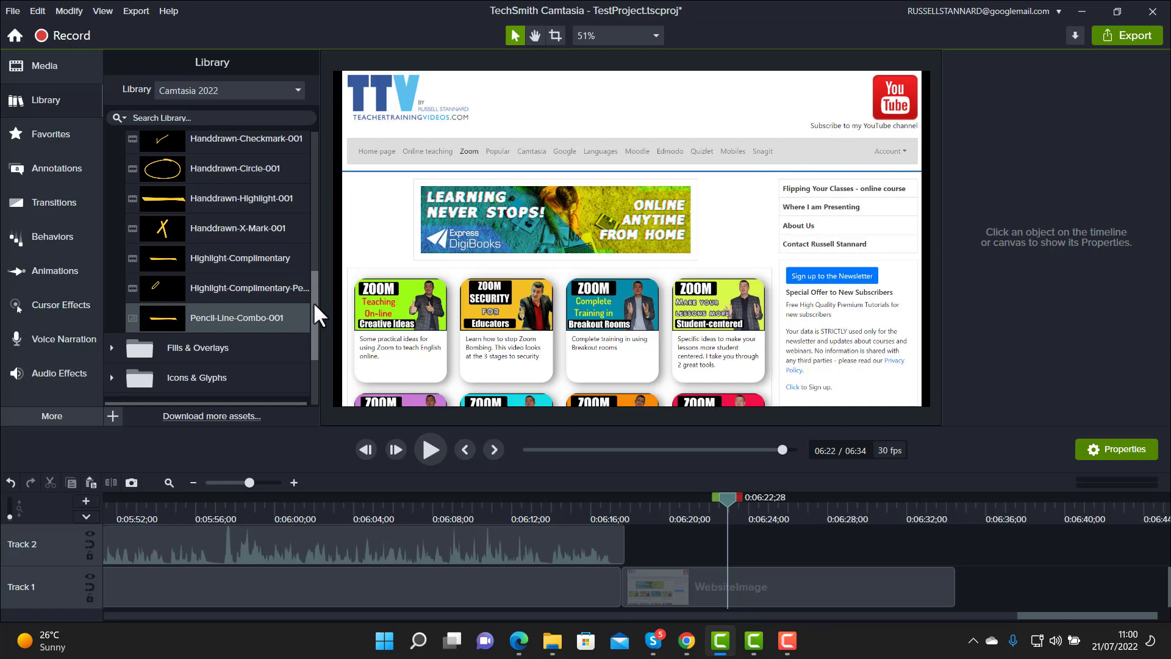
Step: Add a Blur annotation at 0:06:22;28 over the sidebar links above the newsletter sign-up button
left_click_drag(313, 302, 317, 142)
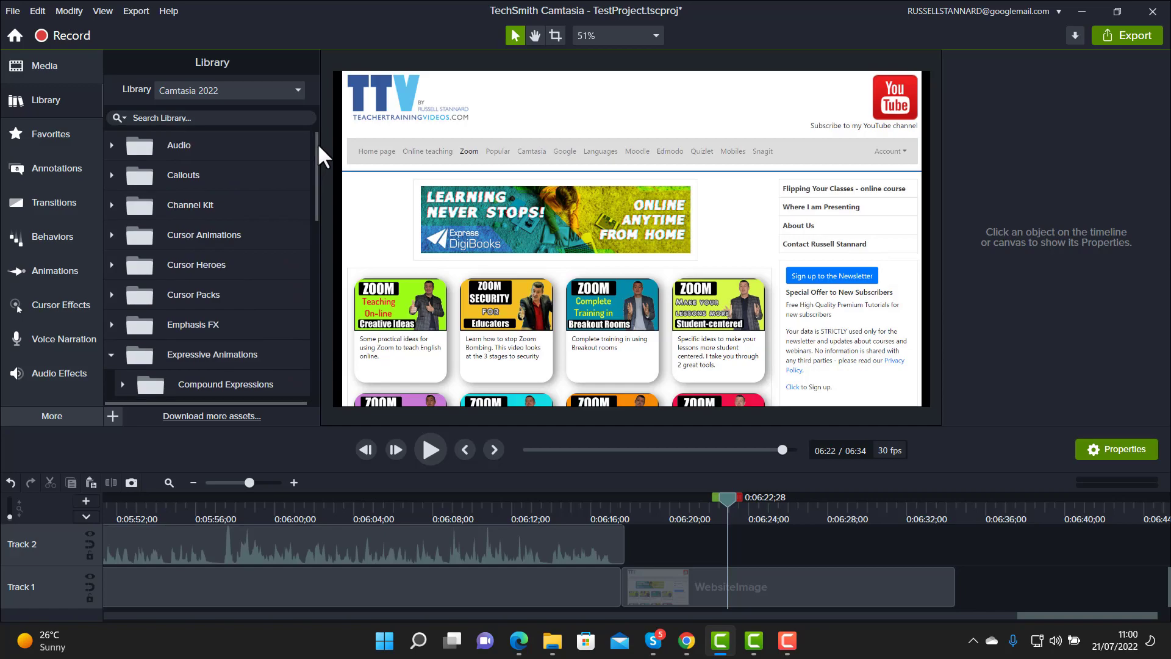
left_click(45, 167)
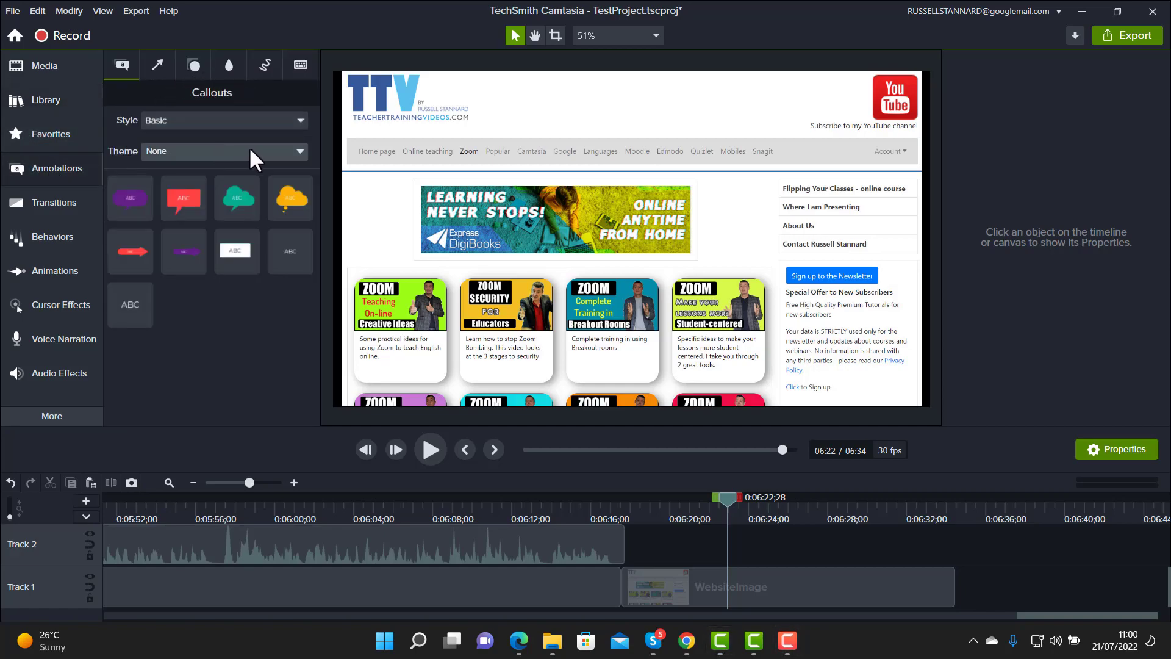
left_click(230, 66)
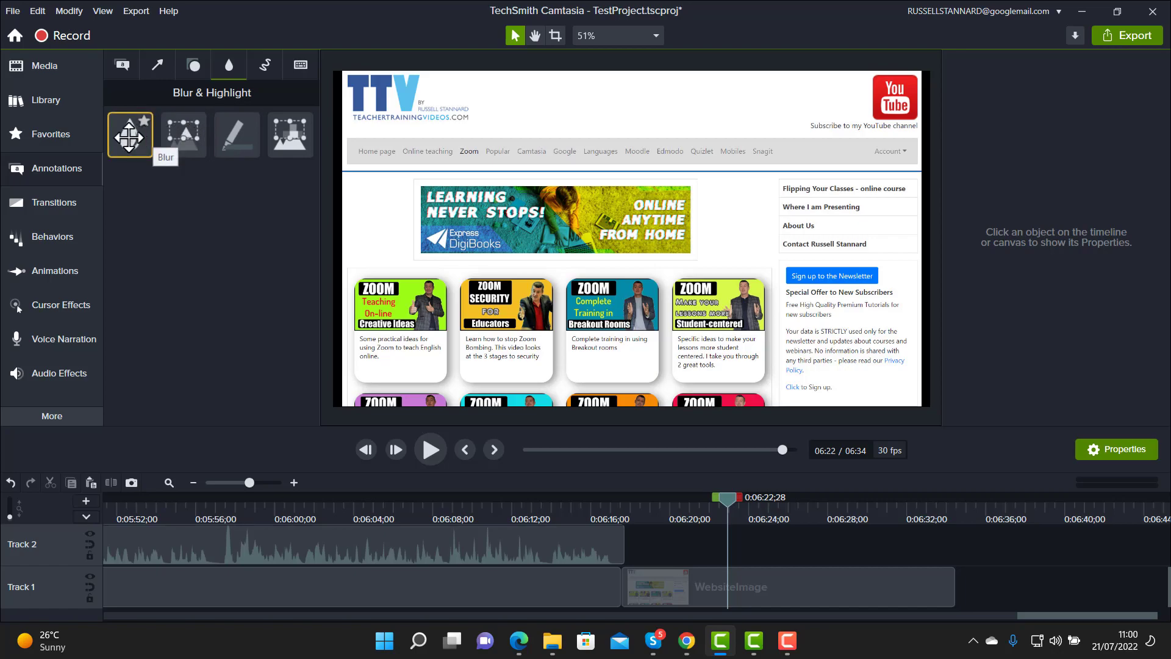
left_click_drag(132, 136, 835, 222)
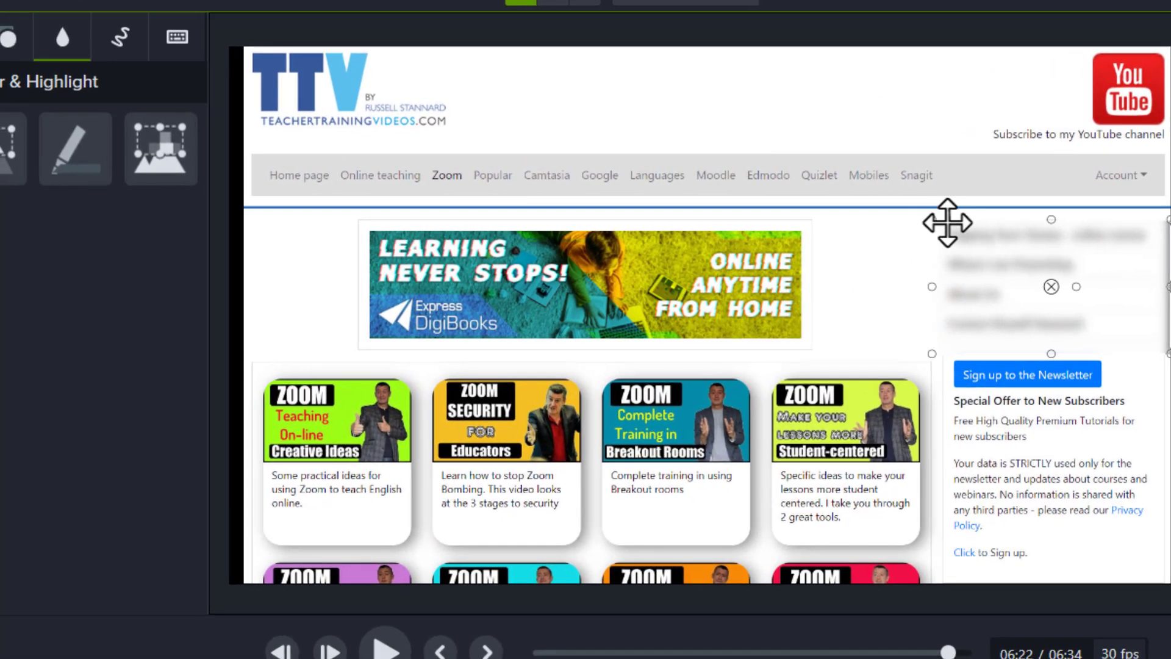
Step: Resize and shift the blur so it covers only the first three sidebar links, leaving the contact link uncovered
left_click(883, 218)
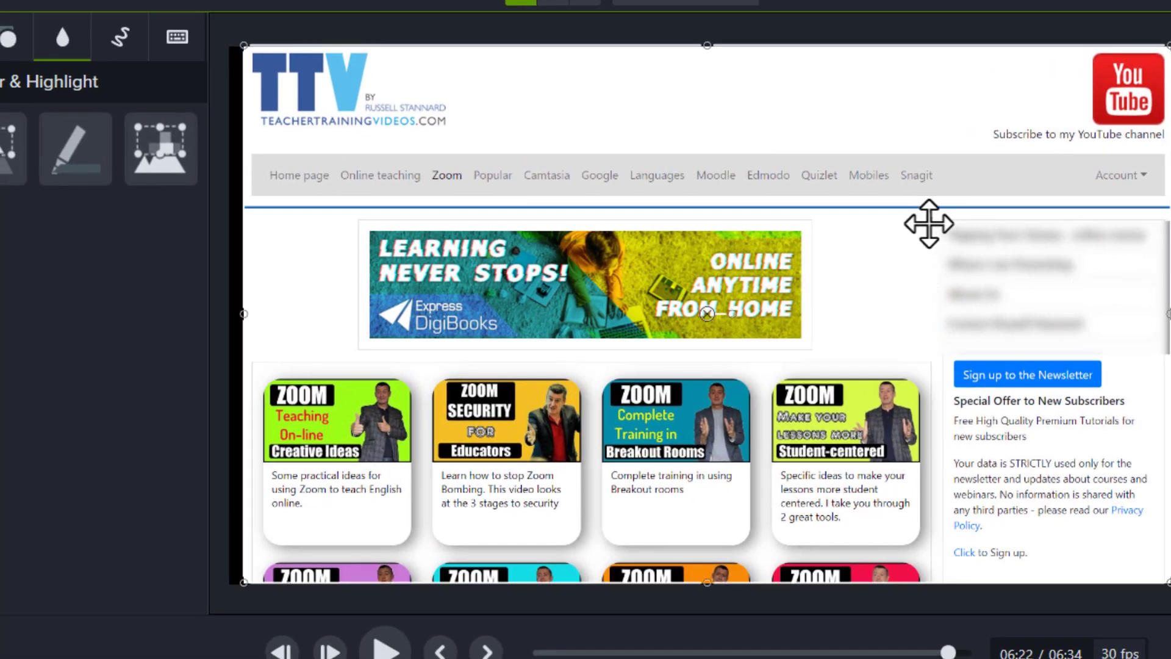
left_click(994, 270)
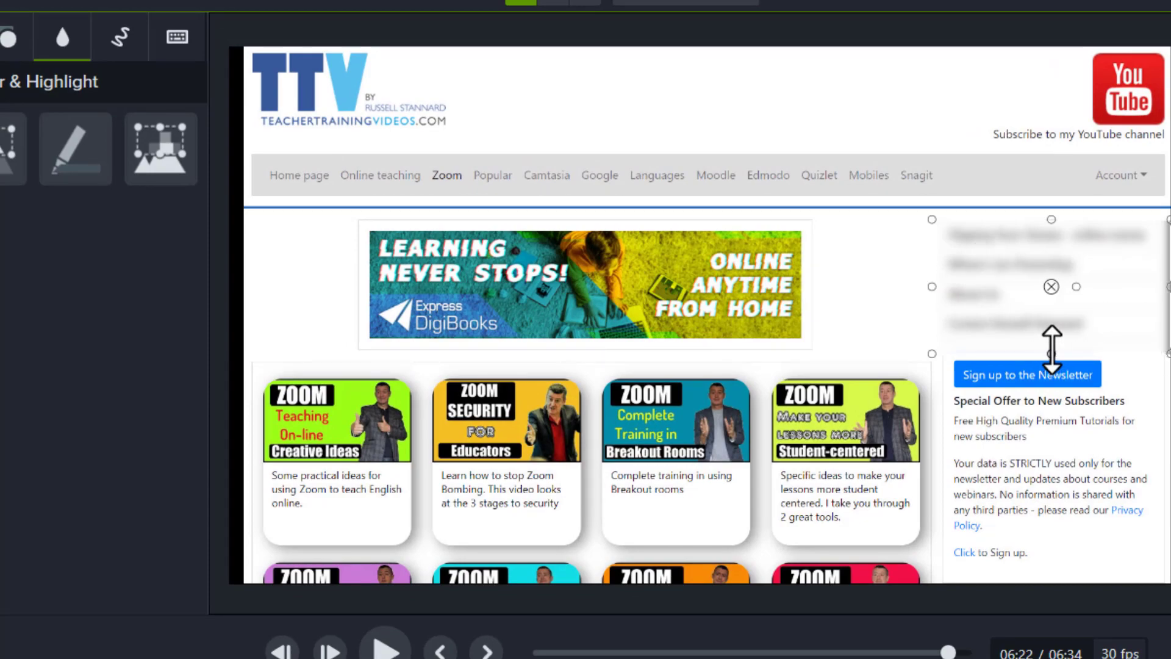
left_click_drag(1051, 353, 1051, 314)
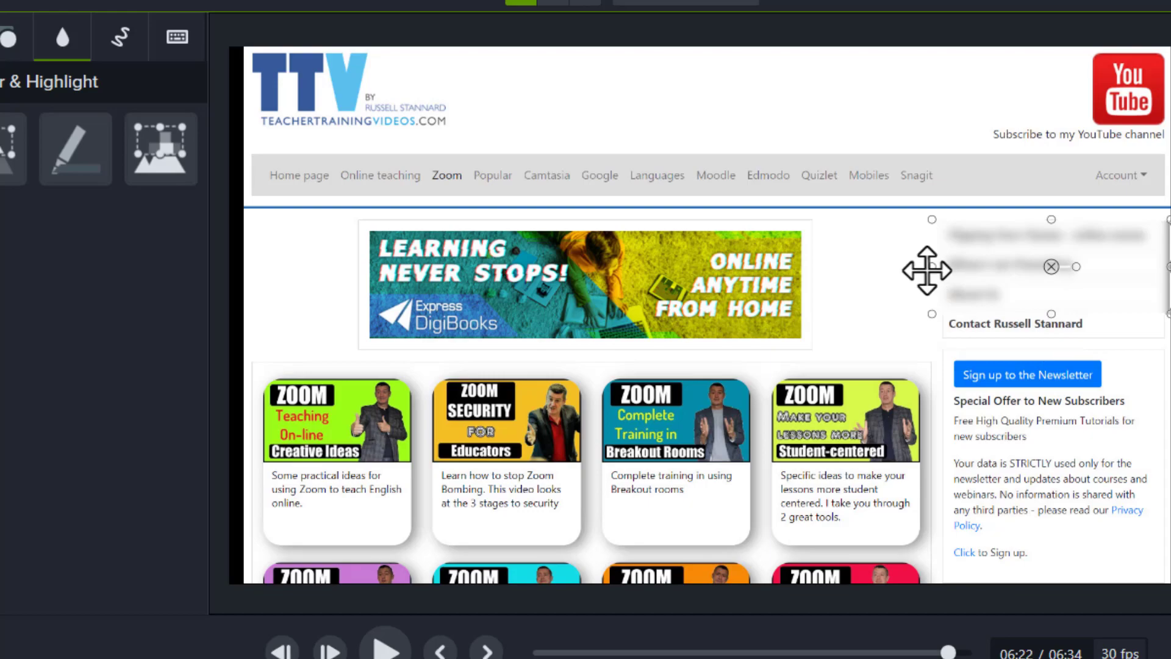
left_click_drag(936, 270, 950, 269)
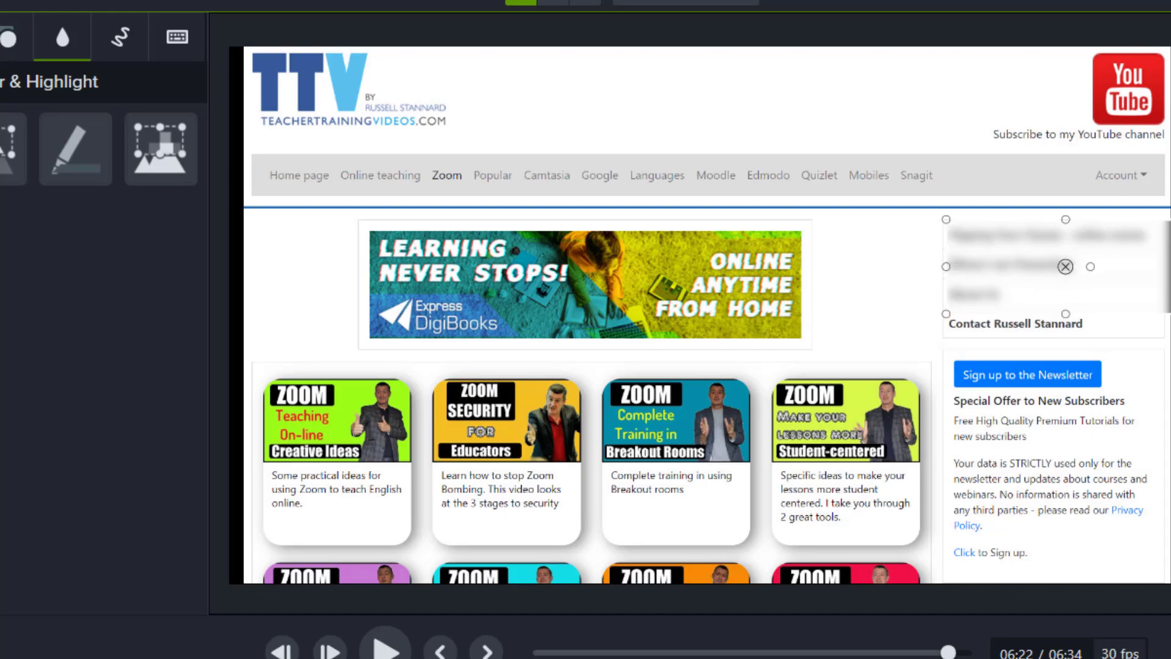
mouse_move(1165, 266)
left_mouse_down()
mouse_move(1137, 266)
mouse_move(1149, 267)
left_mouse_up()
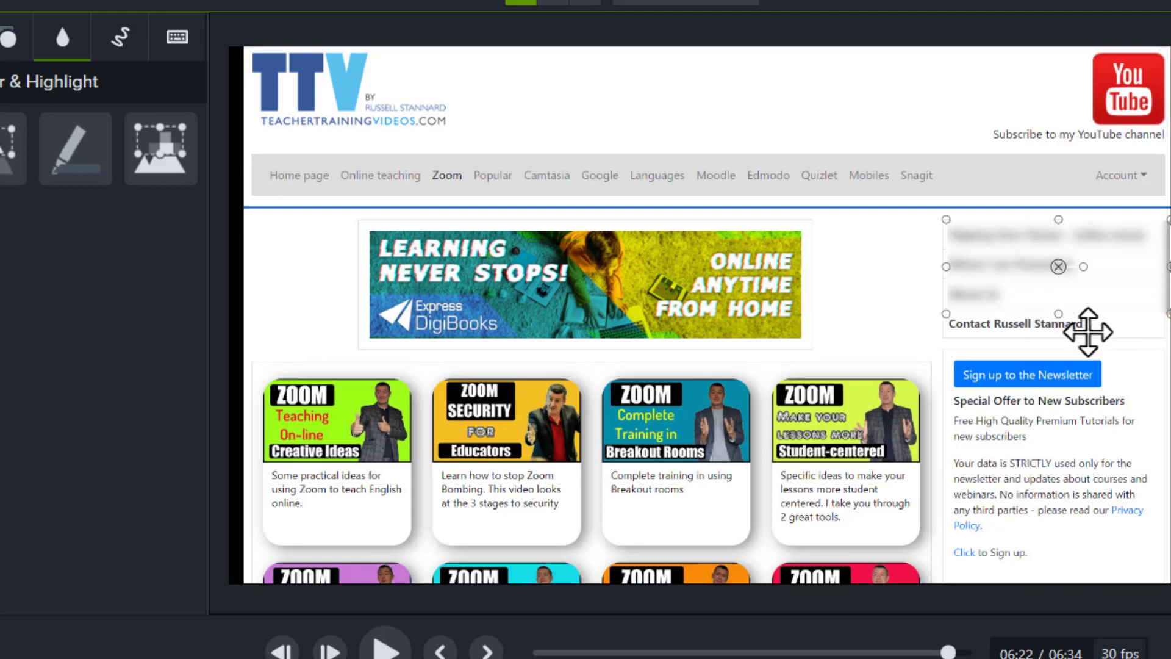
left_click_drag(1059, 314, 1055, 331)
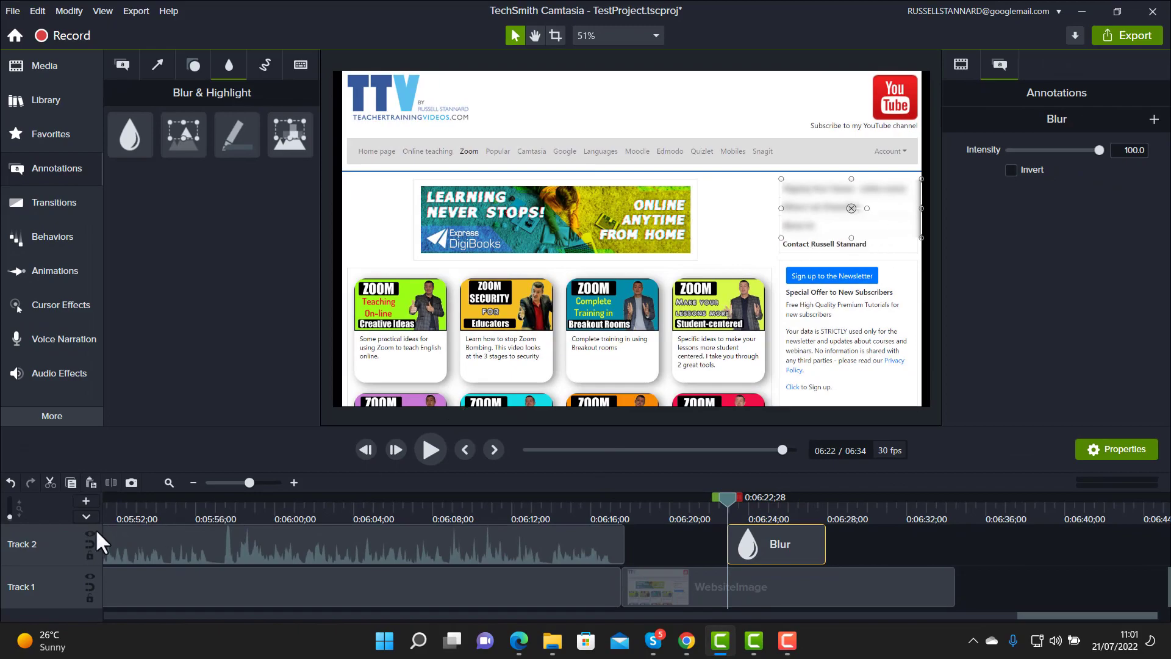
Step: Lock Track 1 against accidental selection of the website image, and select the blur on the canvas
left_click(89, 598)
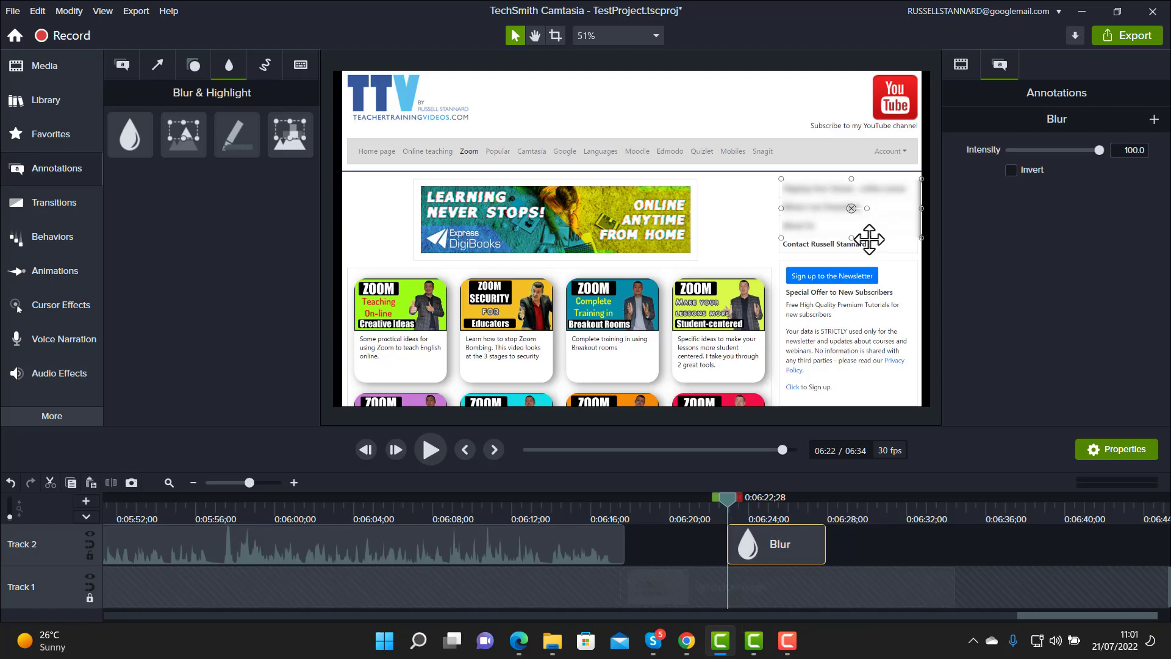
left_click(700, 285)
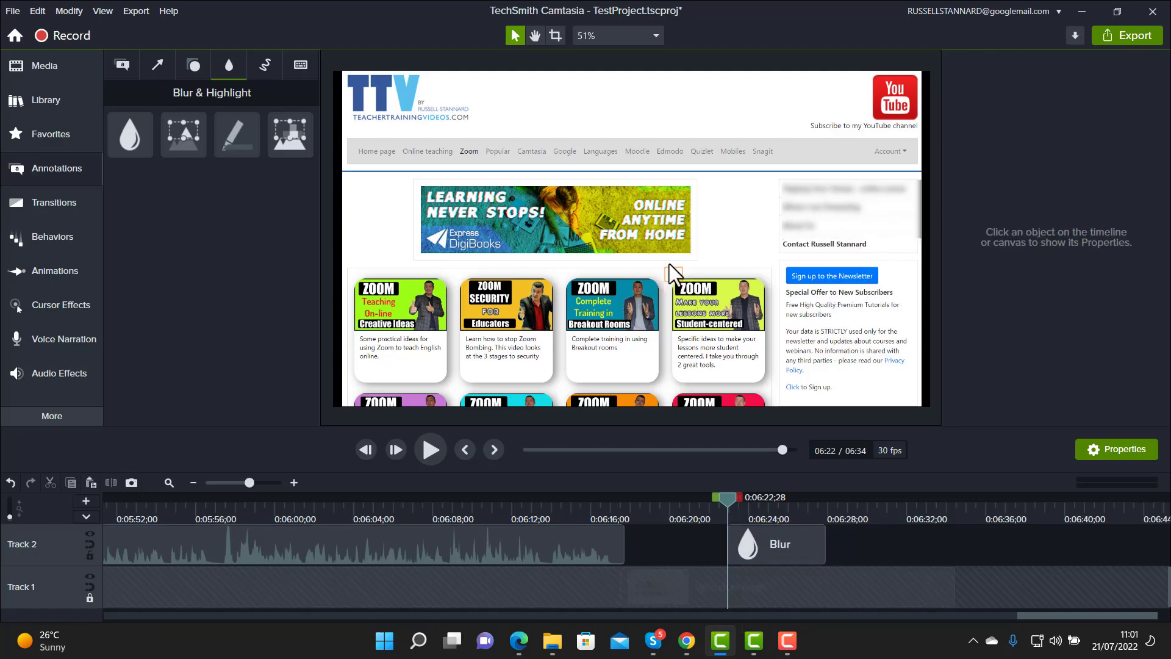
left_click(852, 229)
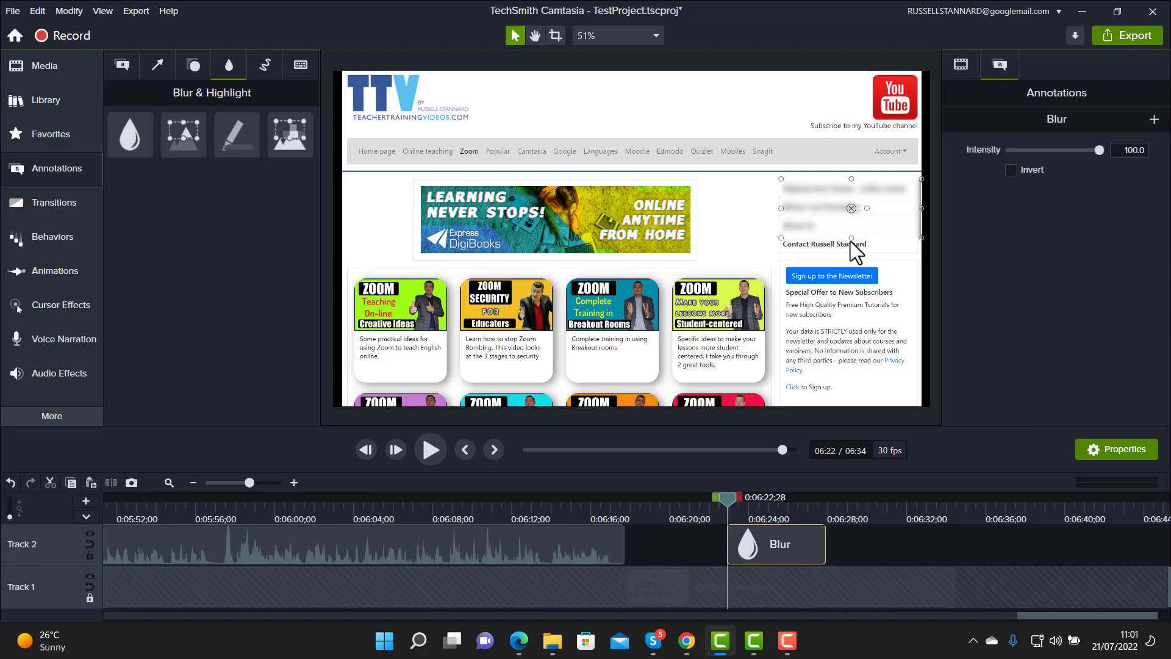
Step: Extend the blur downward to cover the sidebar's contact link as well, and lower its intensity to 49.2
left_click_drag(852, 238, 849, 257)
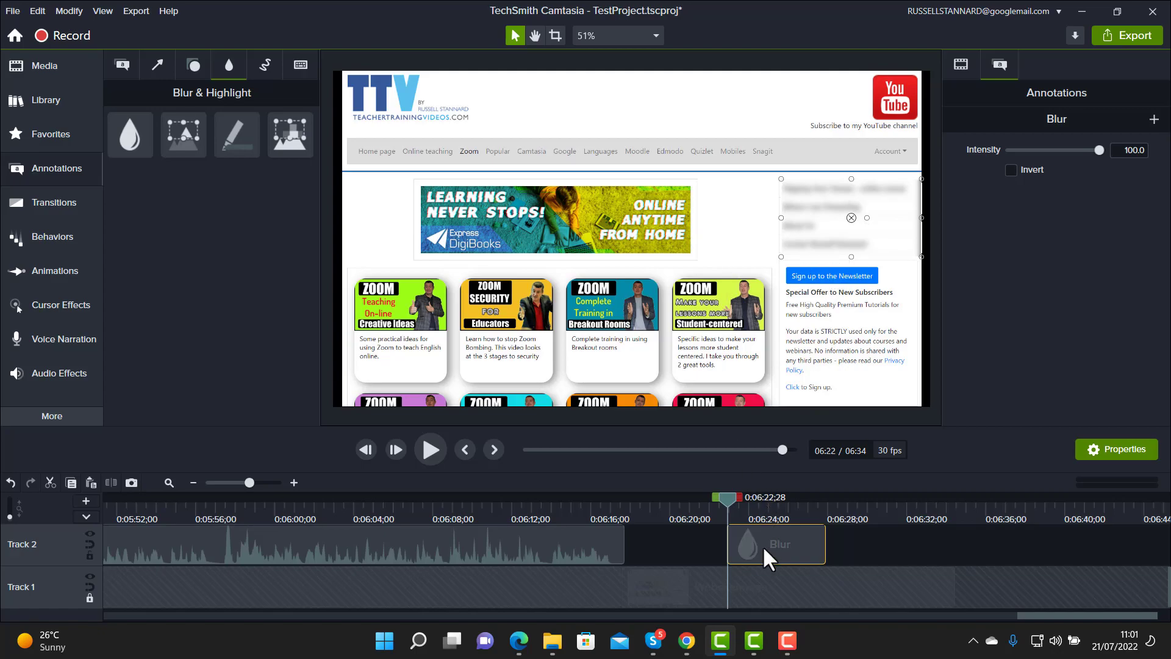
left_click(960, 62)
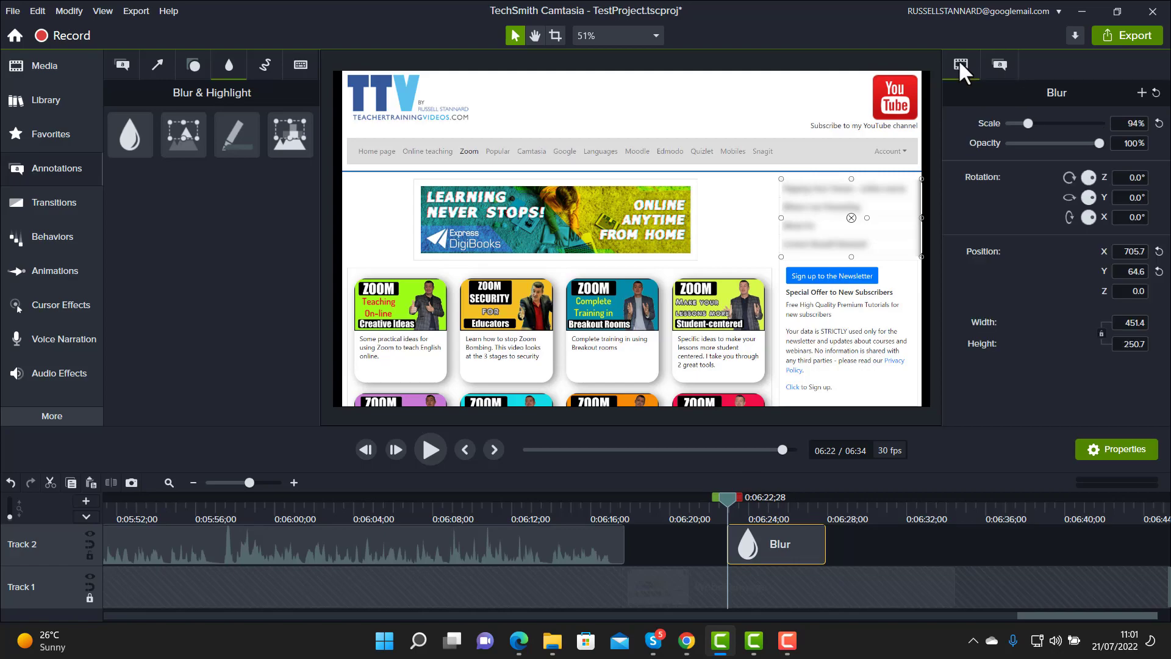
left_click(998, 63)
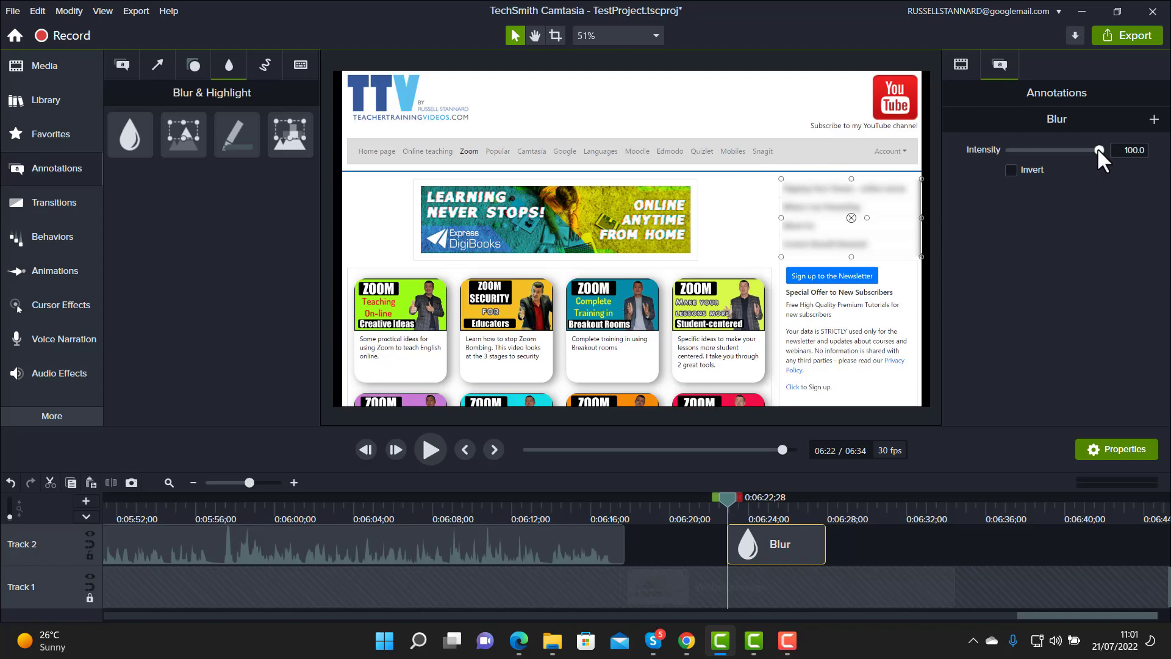
left_click_drag(1097, 150, 1053, 151)
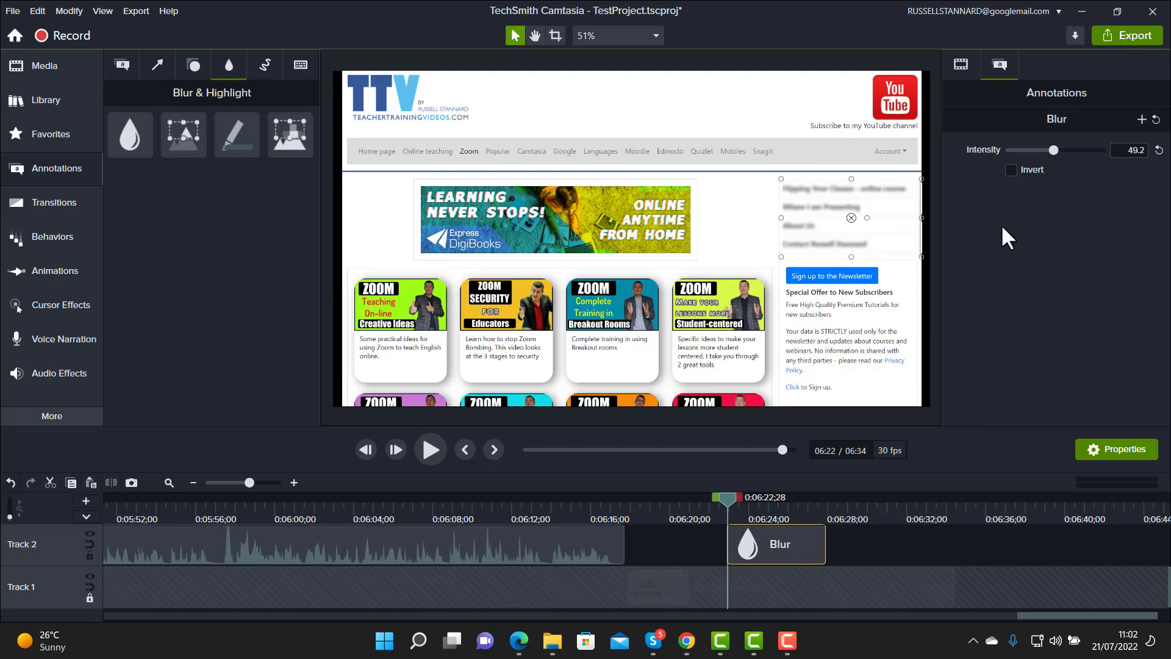
Step: Invert the blur so everything except the four sidebar links is blurred, and set its intensity to 83.1
left_click(1011, 170)
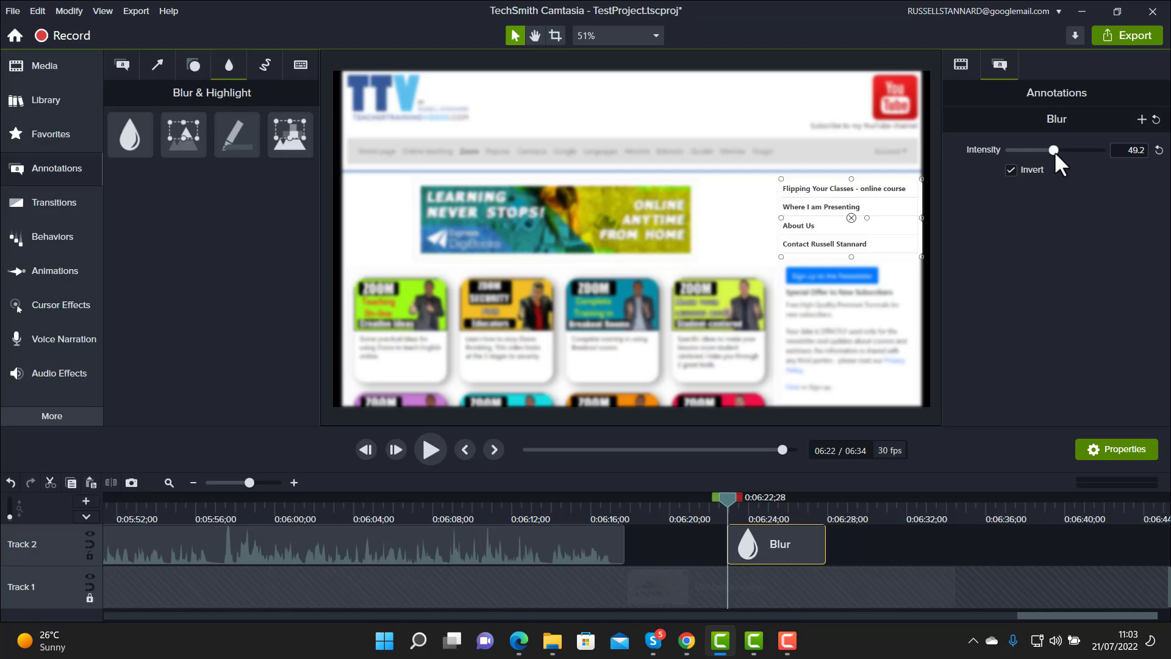
left_click_drag(1055, 151, 1084, 155)
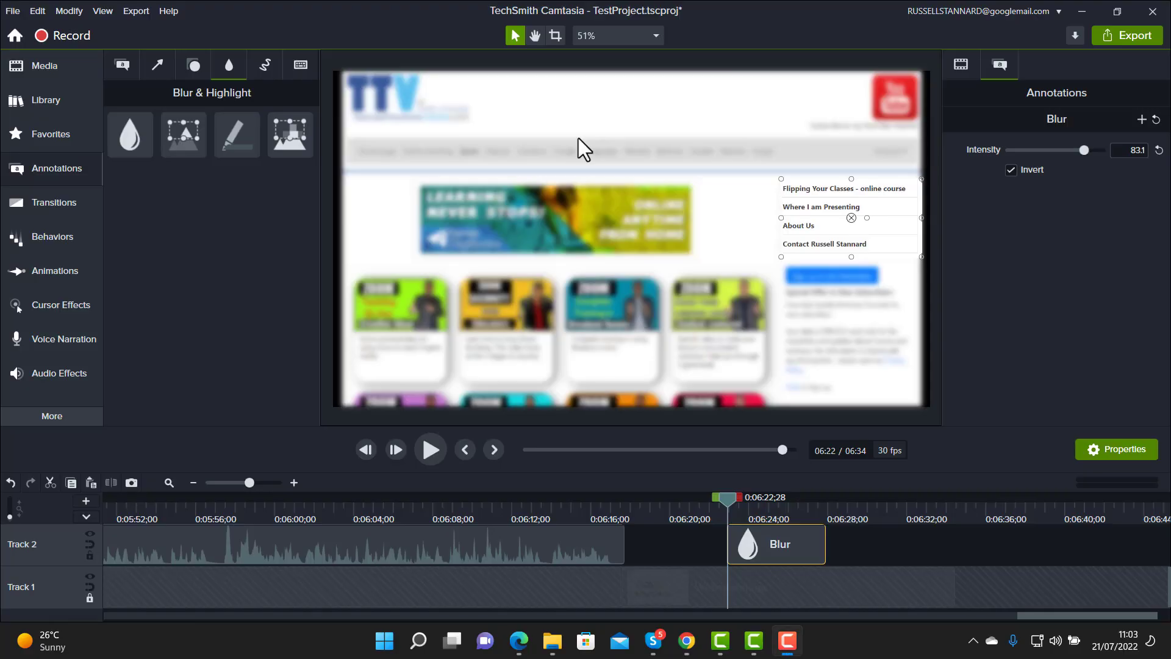
left_click(866, 535)
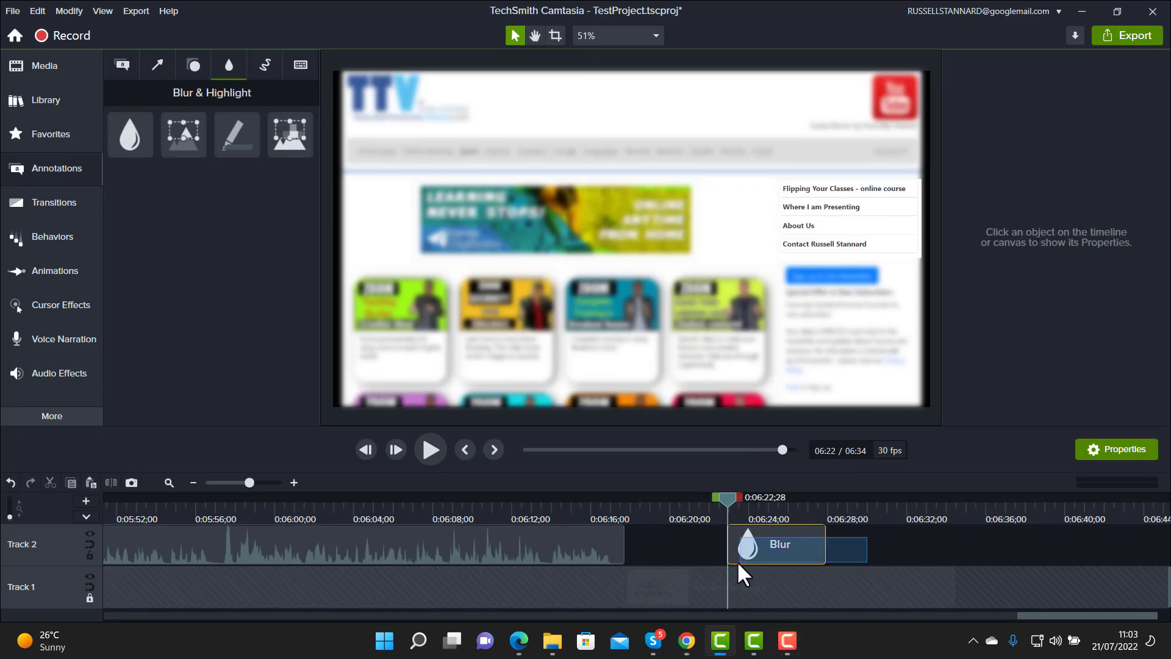
left_click(740, 544)
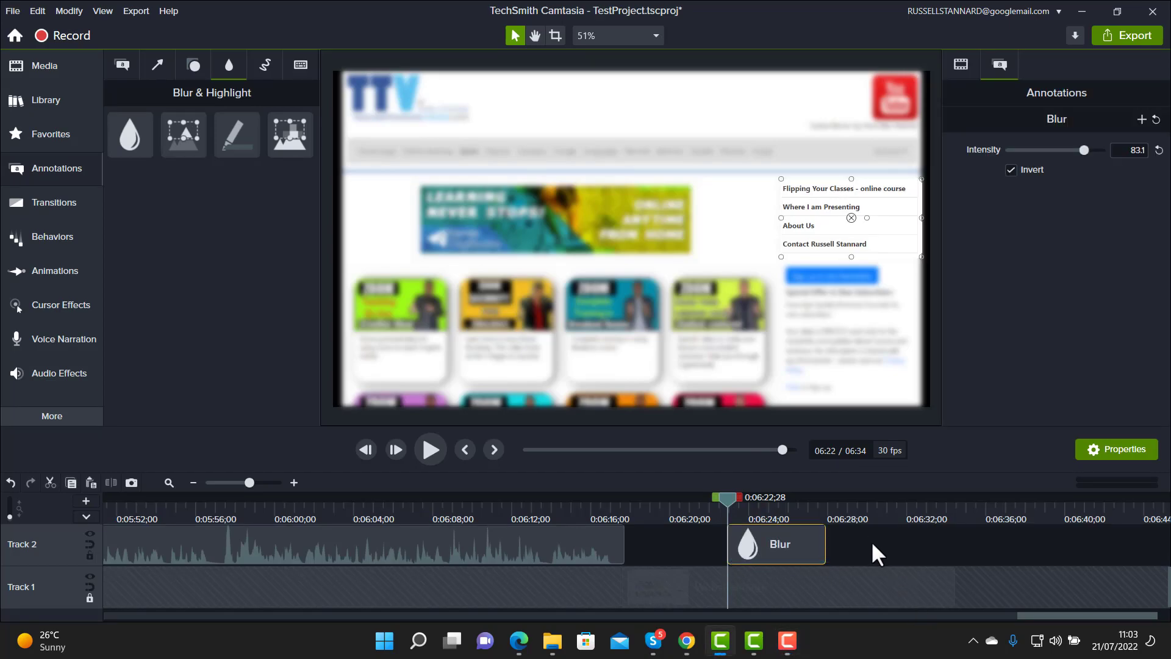
Step: Lengthen the Blur clip on Track 2, shift it back against the audio clip, and delete it
left_click_drag(824, 547, 1136, 558)
left_click_drag(971, 561, 711, 568)
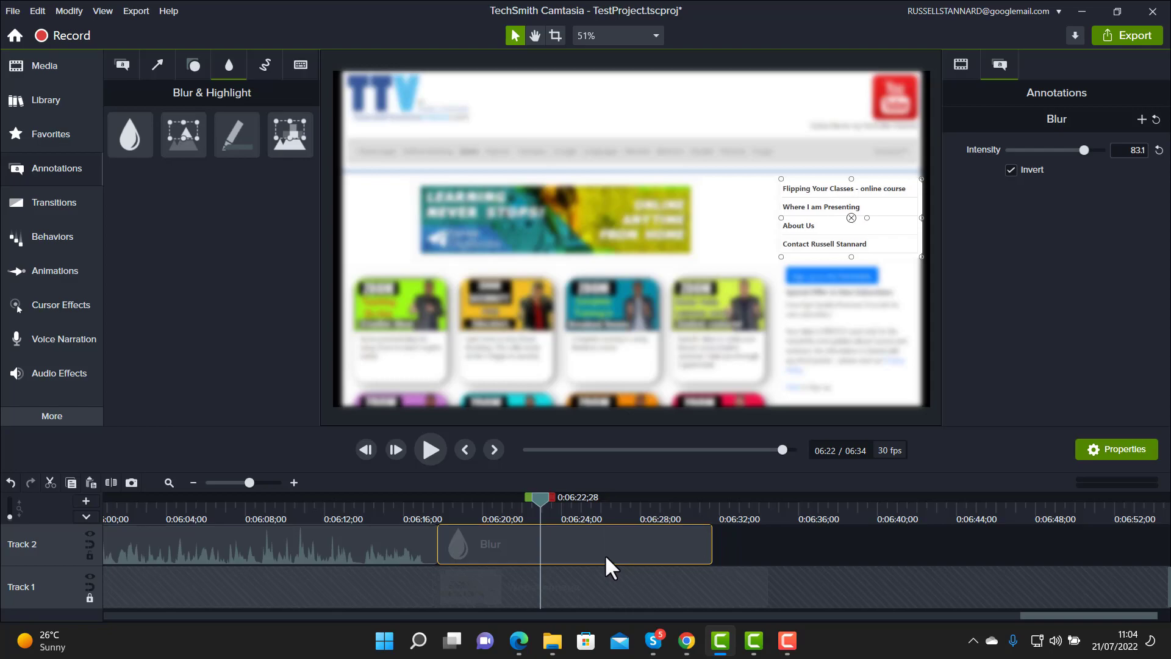
key("Delete")
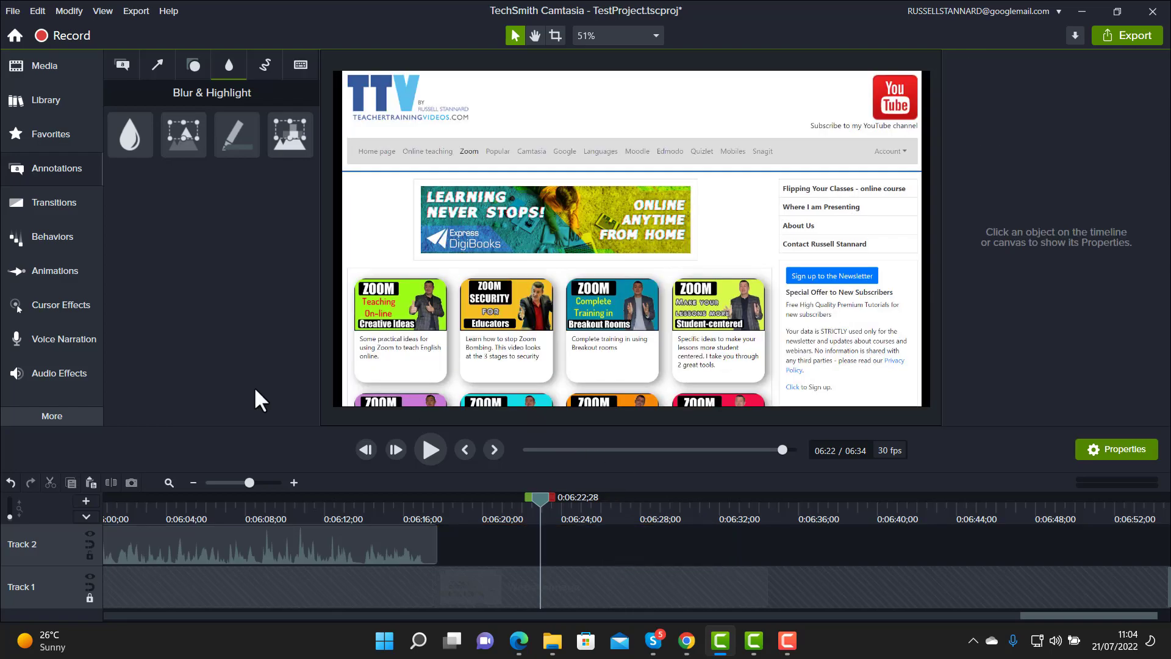
Step: Add a Pixelate annotation at 0:06:22;28 and resize it to cover the whole Express DigiBooks banner
left_click_drag(251, 483, 243, 480)
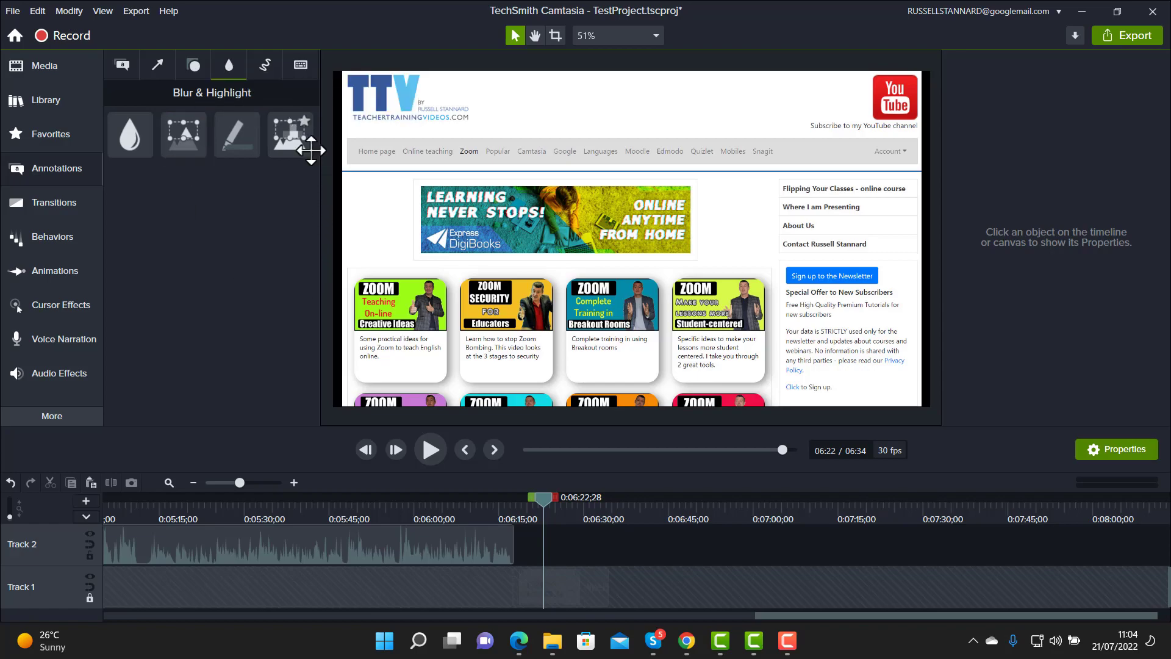
mouse_move(286, 131)
left_mouse_down()
mouse_move(296, 152)
mouse_move(552, 278)
mouse_move(531, 293)
mouse_move(443, 302)
mouse_move(463, 297)
left_mouse_up()
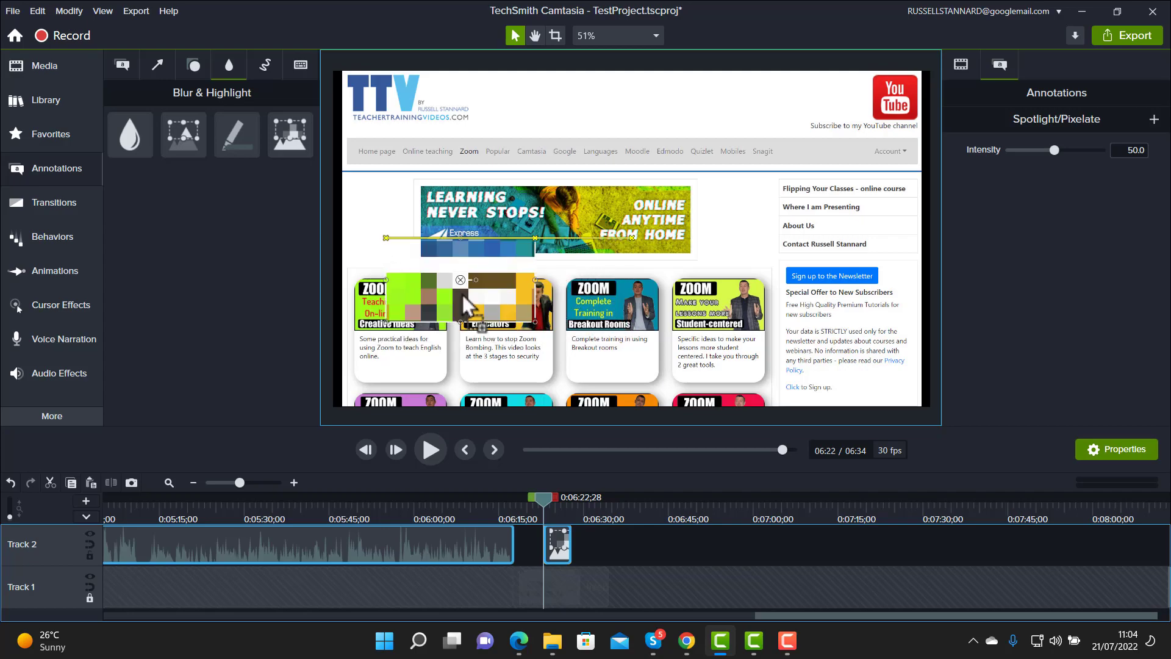
left_click_drag(467, 302, 483, 222)
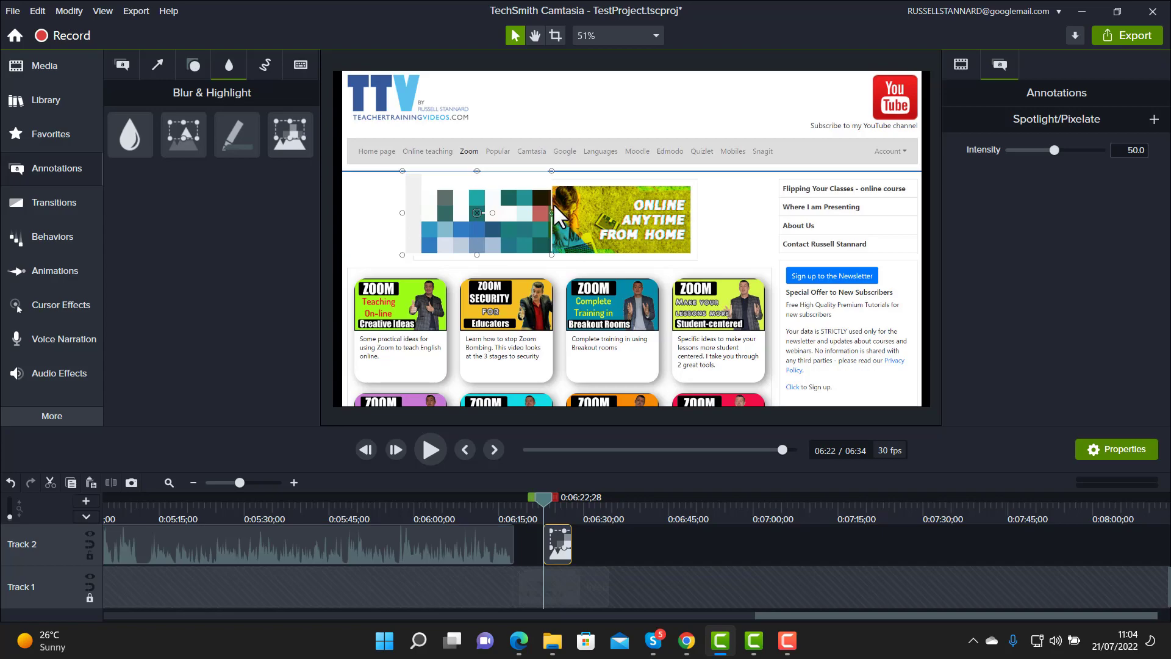
left_click_drag(551, 213, 690, 244)
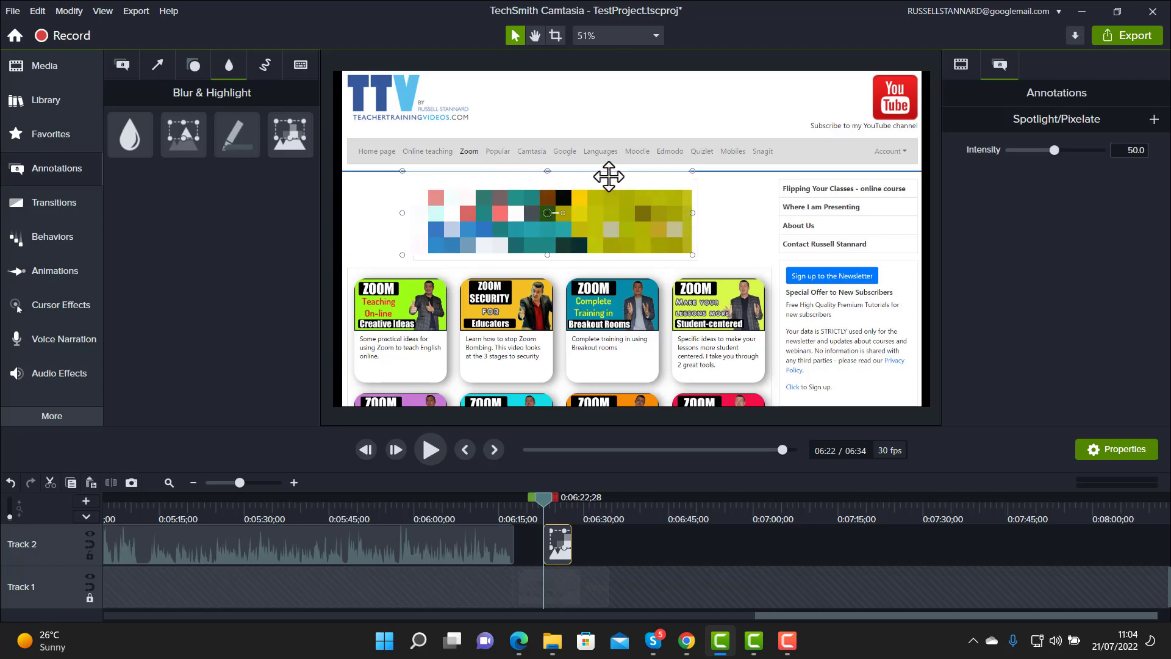
left_click_drag(547, 171, 543, 187)
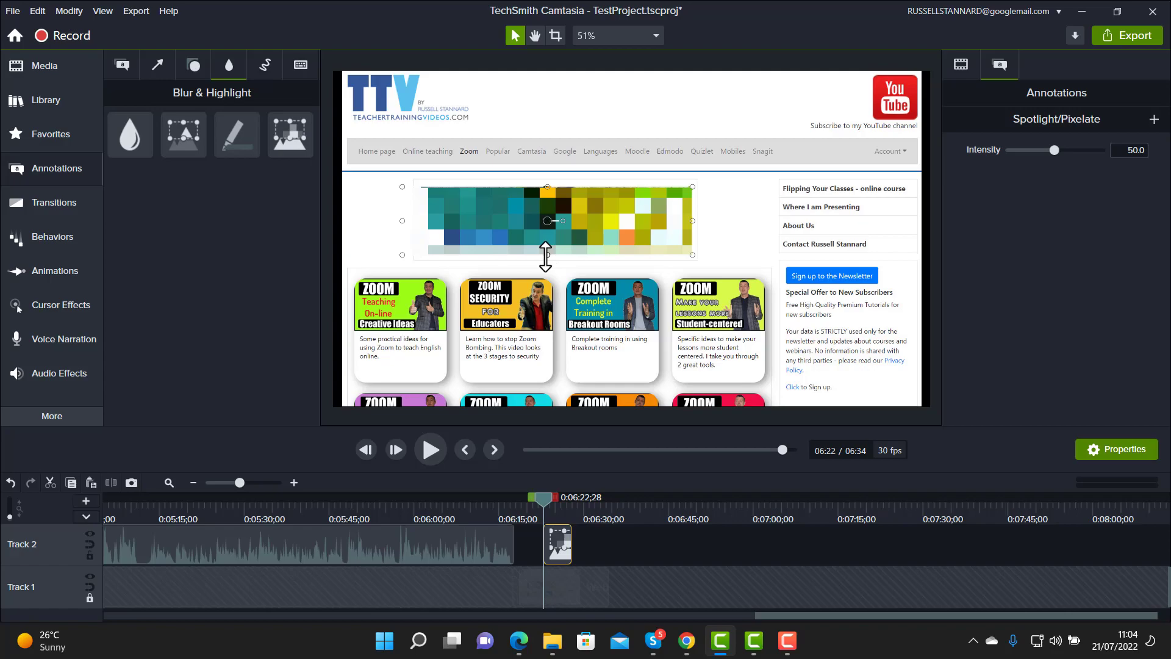
mouse_move(547, 256)
left_mouse_down()
mouse_move(547, 240)
mouse_move(544, 261)
left_mouse_up()
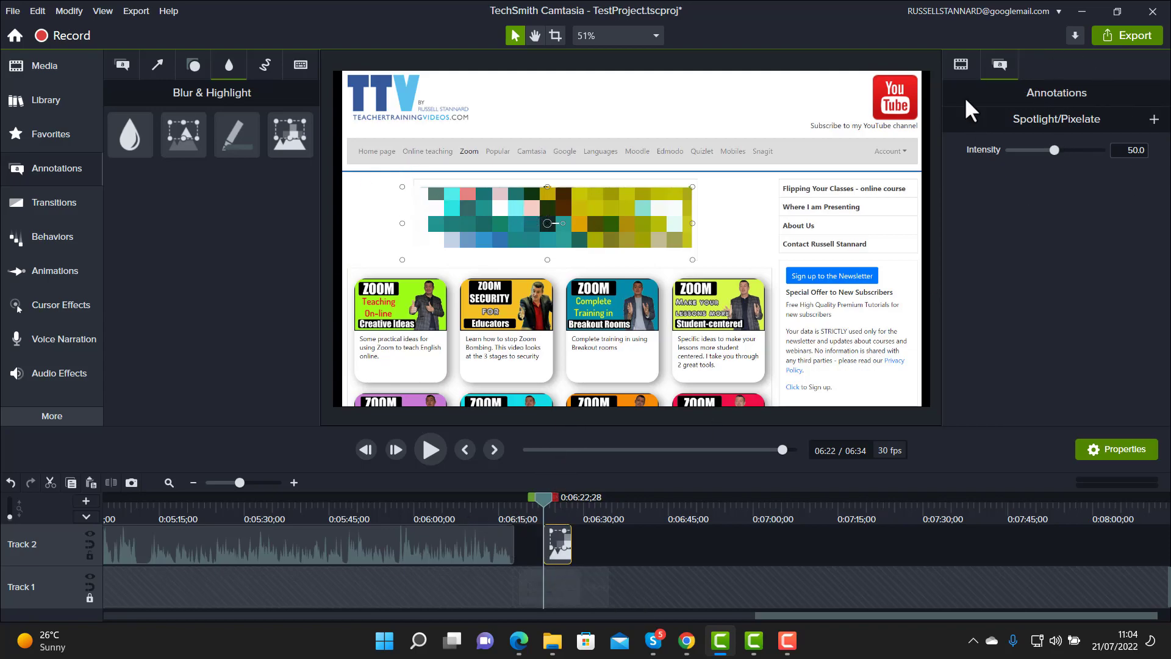
Step: Lower the Pixelate annotation's intensity to 24.2
left_click(1129, 454)
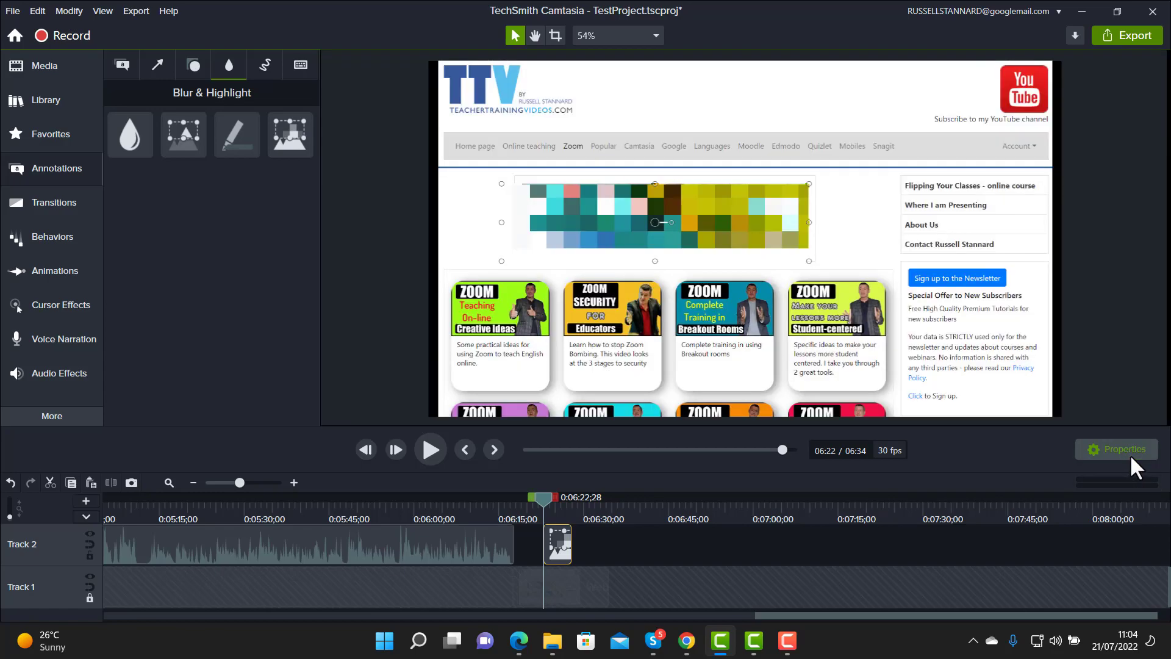
left_click(1129, 453)
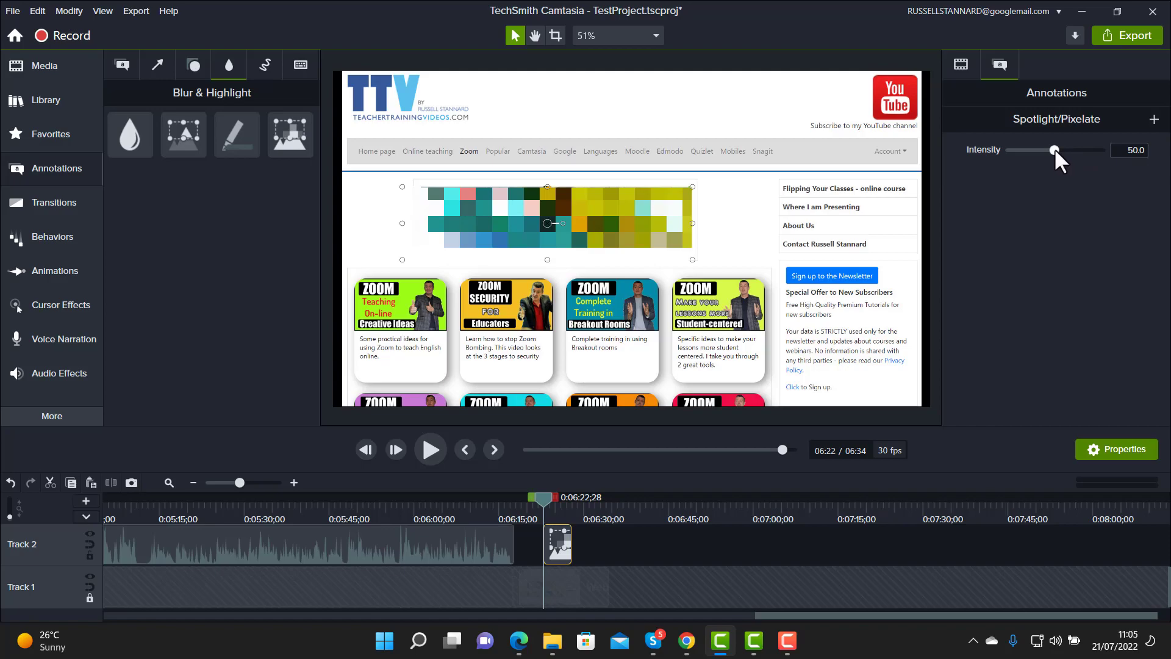
left_click_drag(1055, 148, 1032, 147)
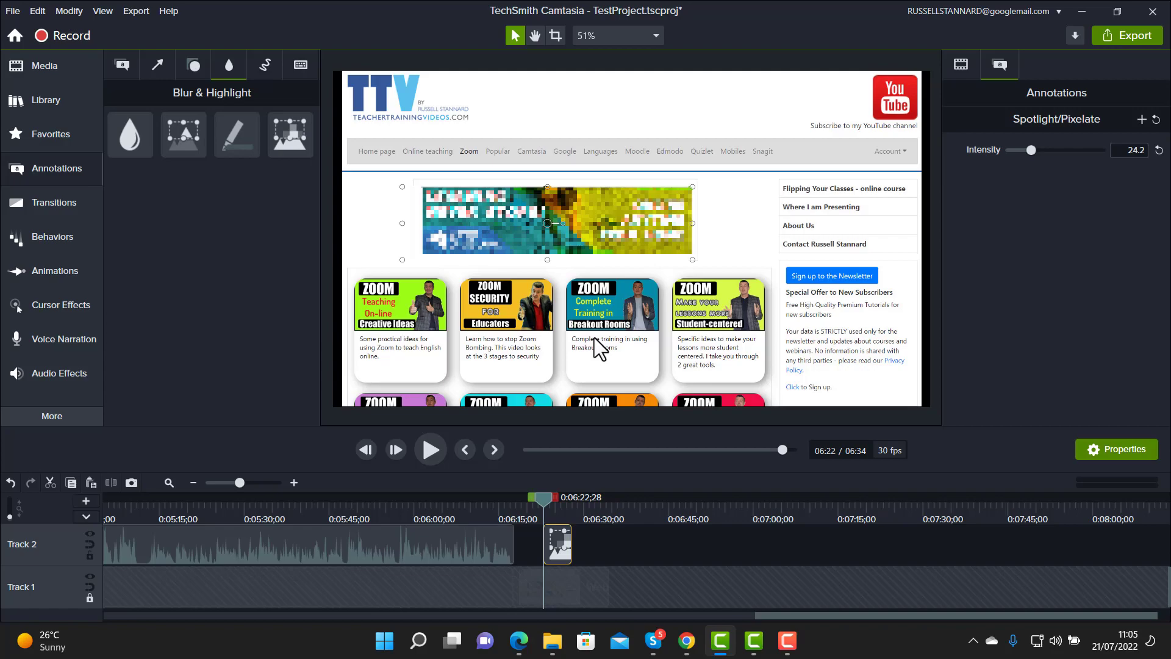
Step: Extend the Pixelate clip on Track 2 to about 0:07:14, and delete it
left_click_drag(566, 551, 832, 561)
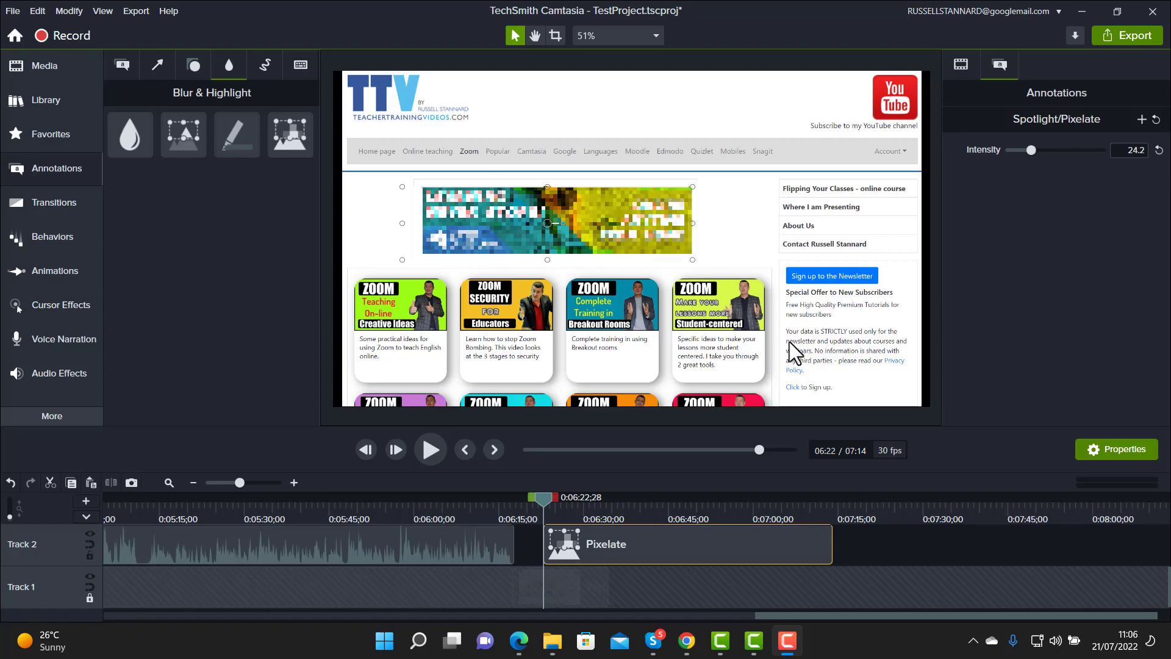
left_click(711, 547)
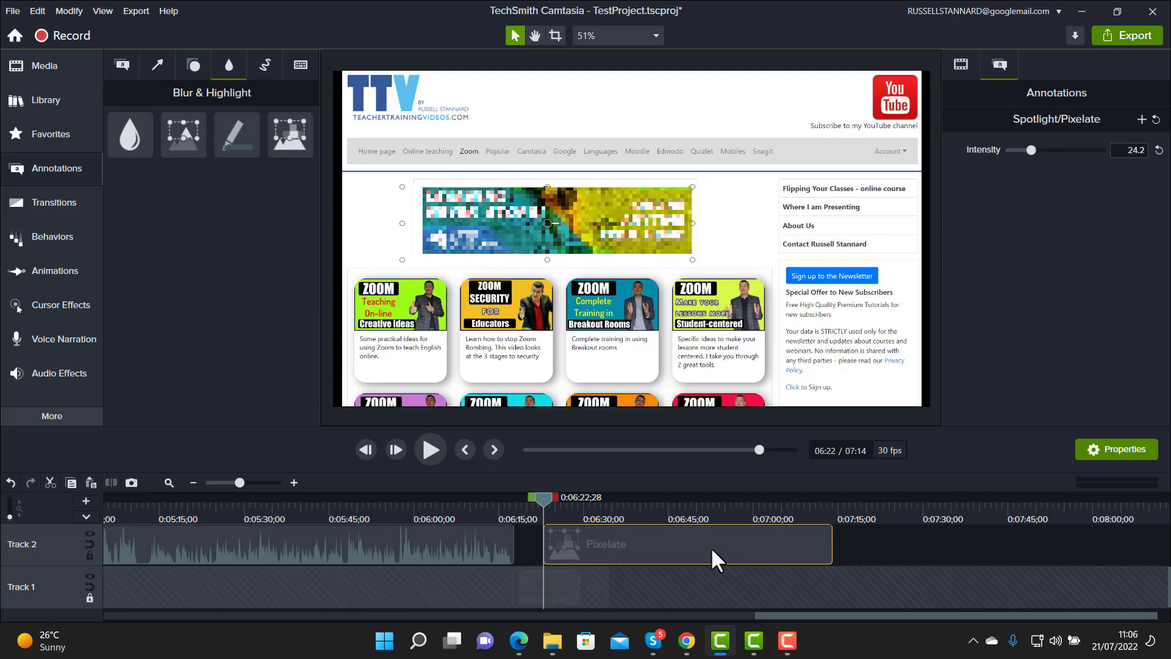
key("Delete")
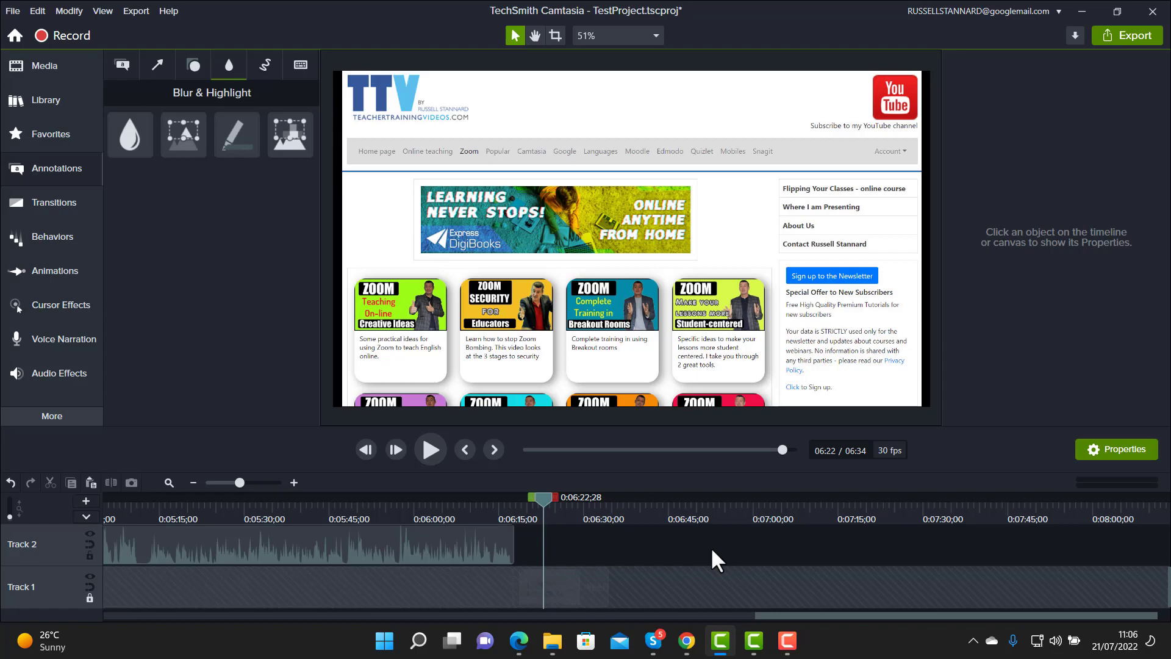
Step: Unlock Track 1 and extend the WebsiteImage clip to end at about 0:07:38
left_click_drag(539, 496, 591, 523)
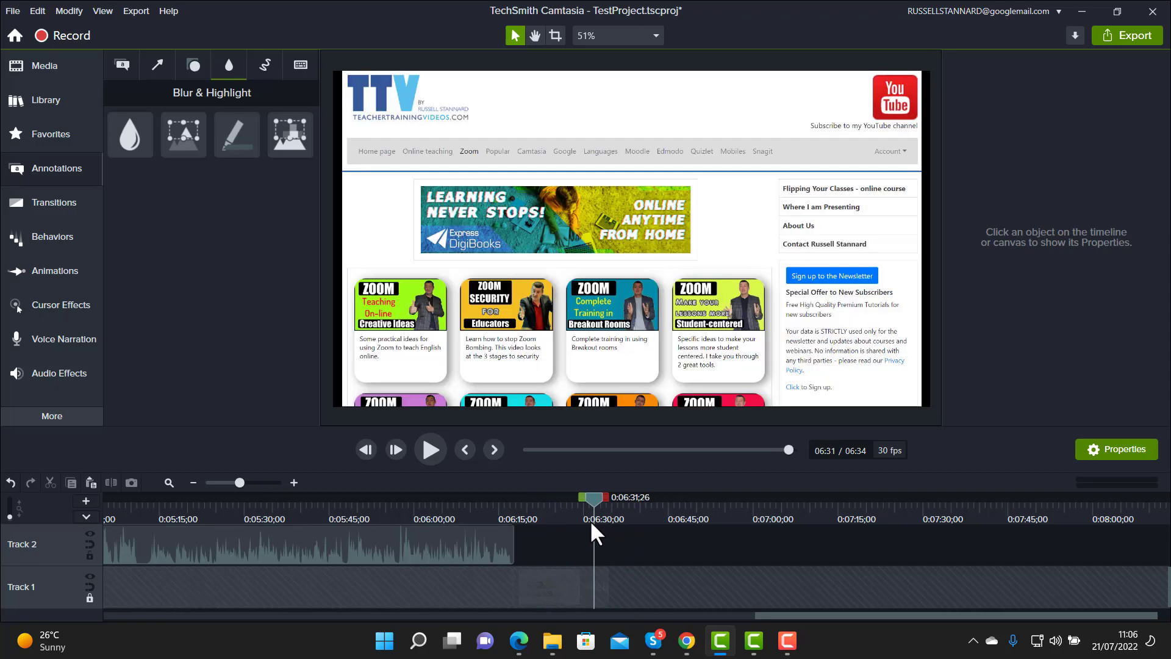
left_click(89, 598)
left_click_drag(606, 586, 972, 584)
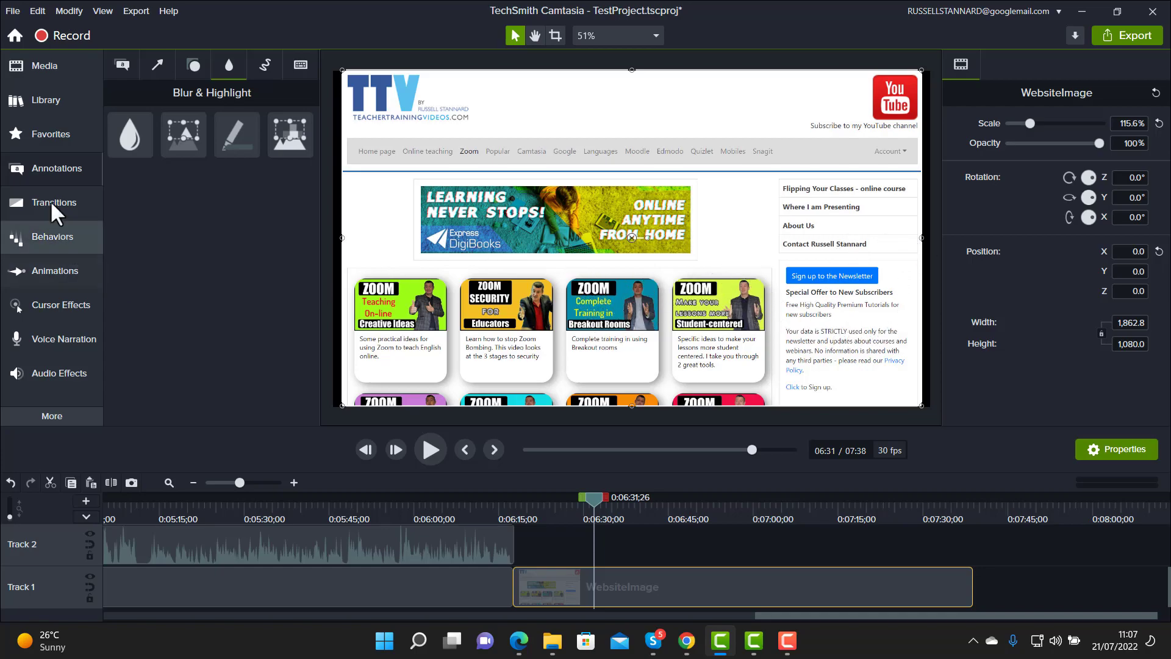
Step: Add a Zoom-n-Pan animation to WebsiteImage at 0:06:30;07, zoomed to 200% and framed on the sidebar links and newsletter sign-up area
mouse_move(595, 499)
left_mouse_down()
mouse_move(569, 504)
mouse_move(587, 503)
left_mouse_up()
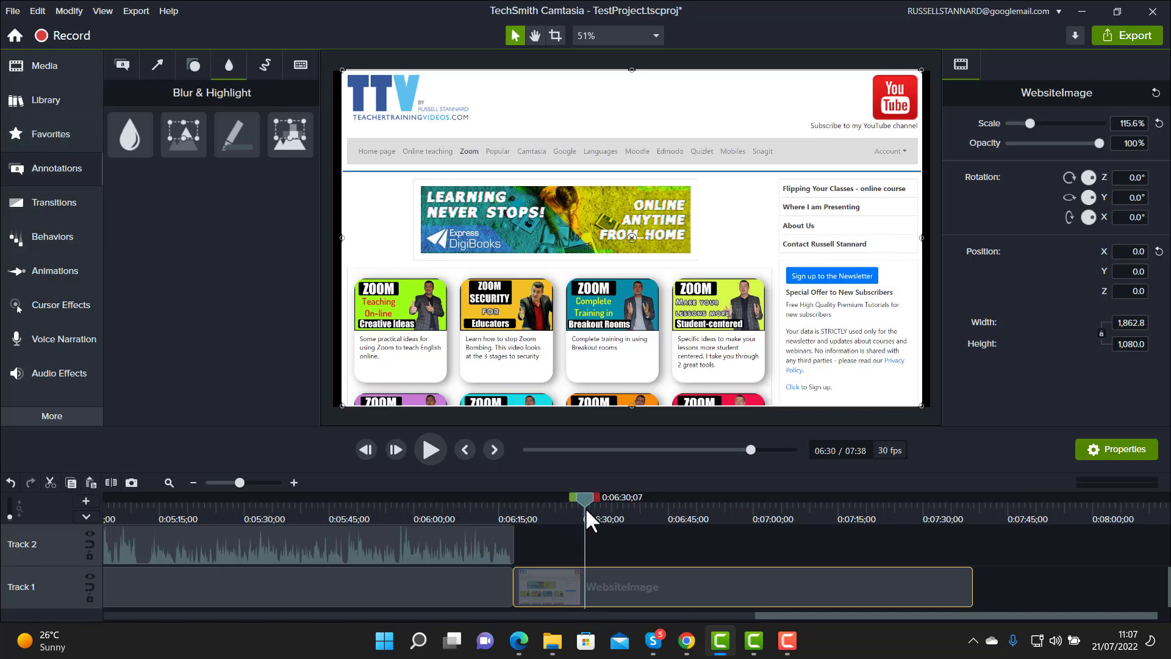
left_click(53, 267)
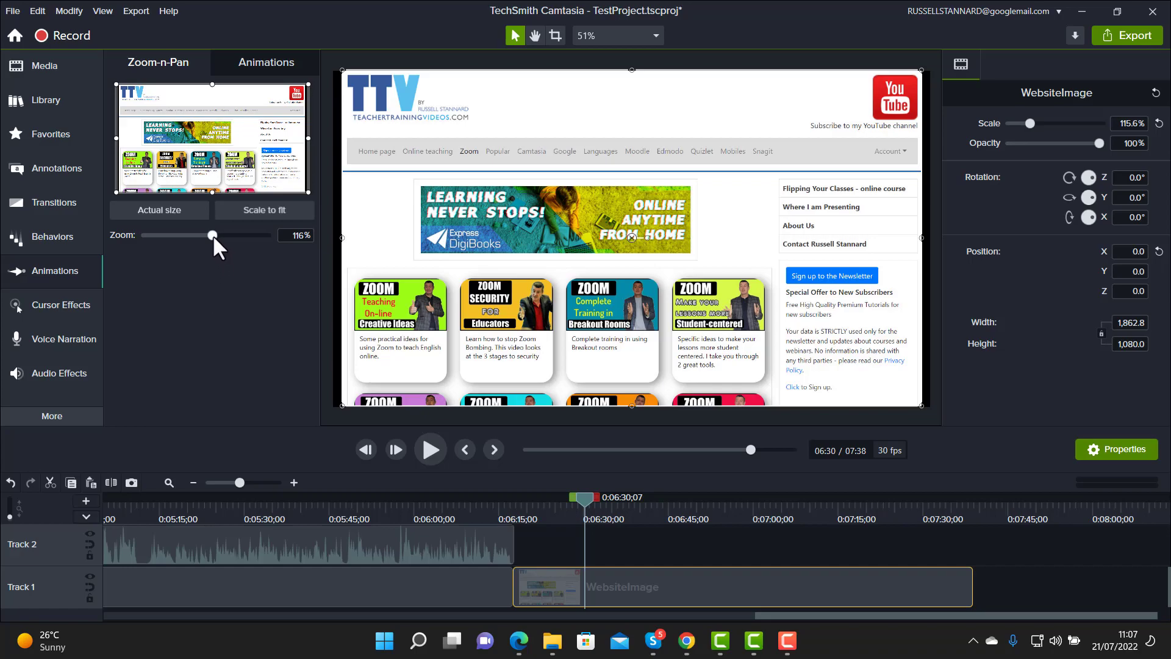
left_click_drag(214, 235, 269, 251)
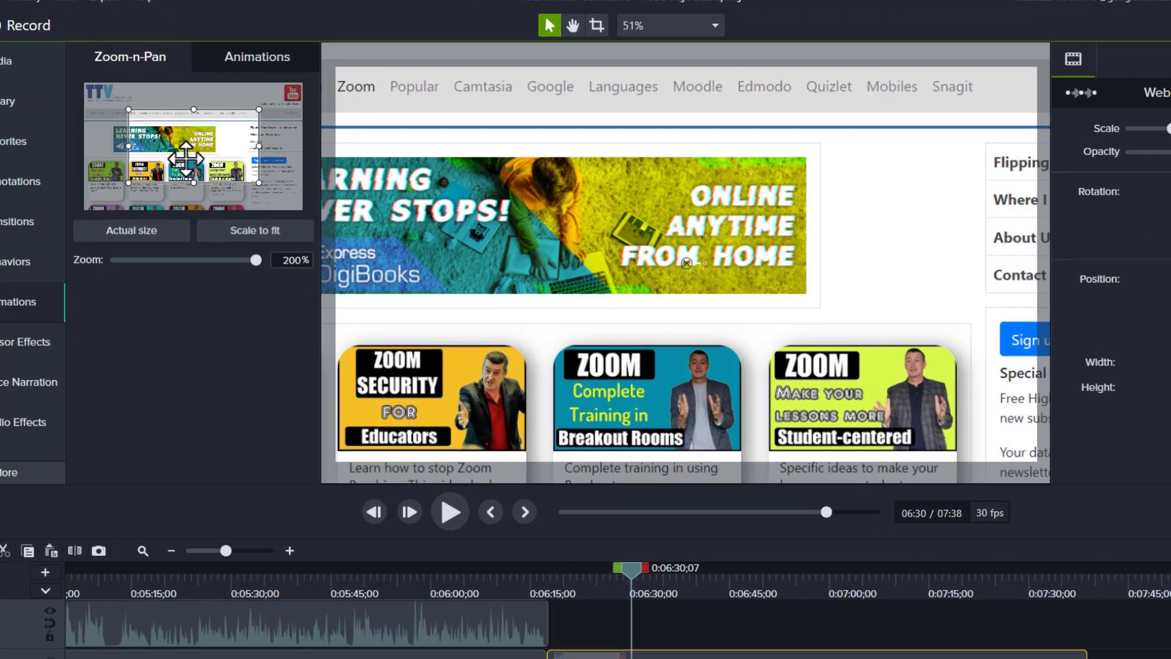
left_click_drag(186, 159, 213, 181)
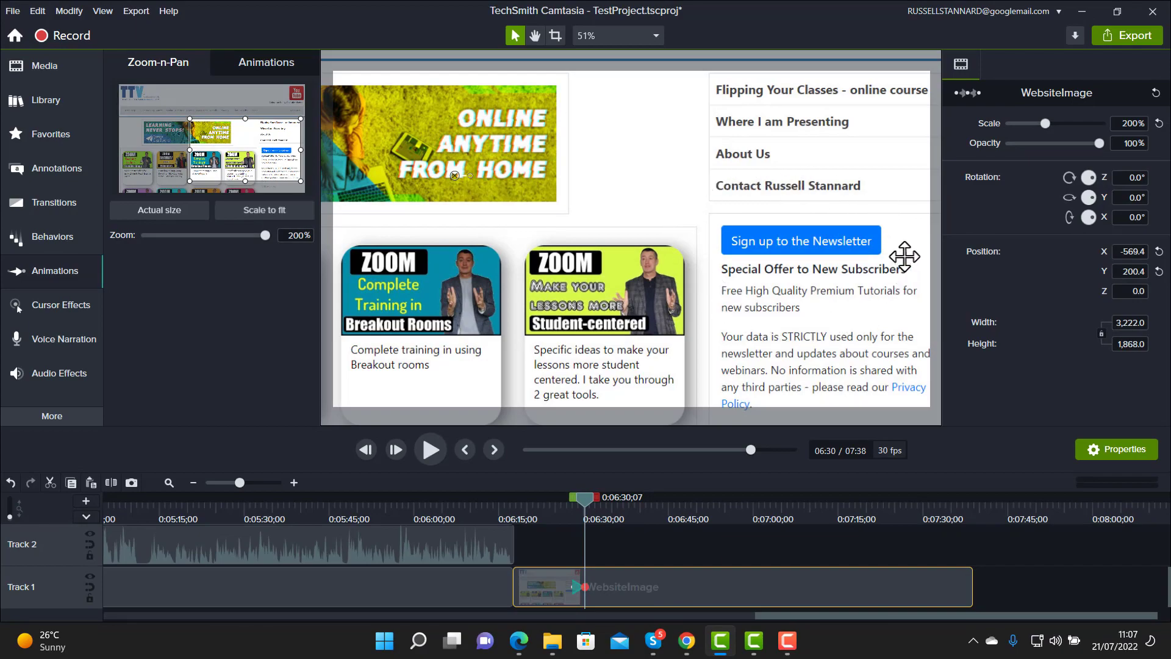
left_click_drag(266, 148, 246, 162)
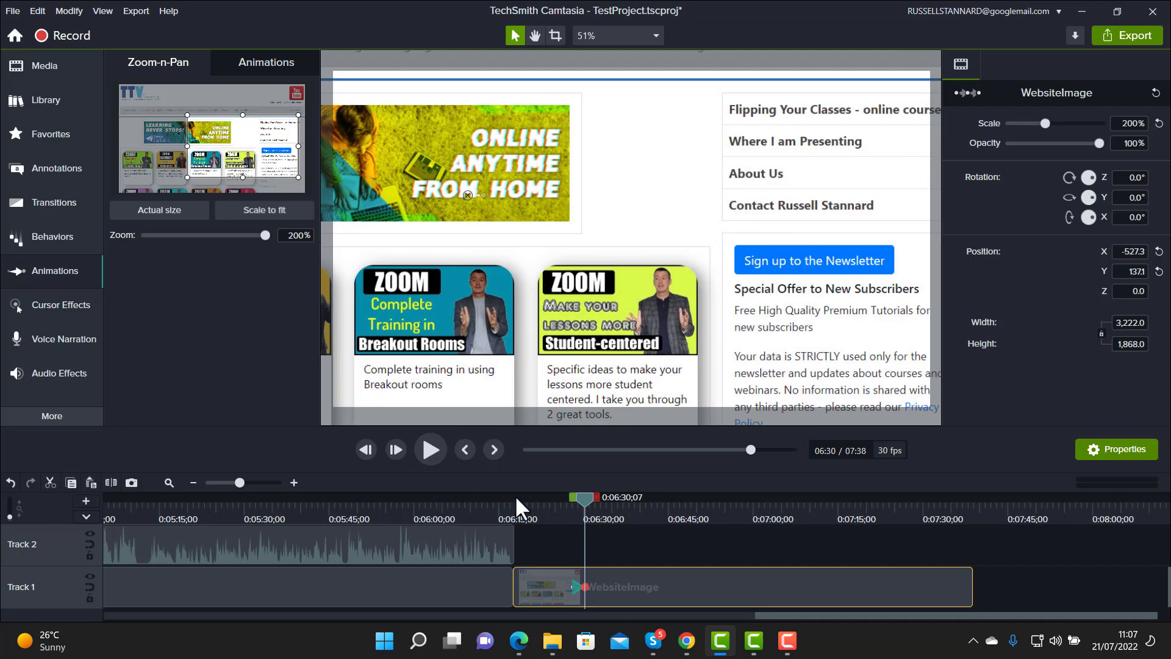
Step: Play the zoomed view on to 0:06:37;28 and add a zoom-out animation there that scales the website image to fit
left_click(425, 463)
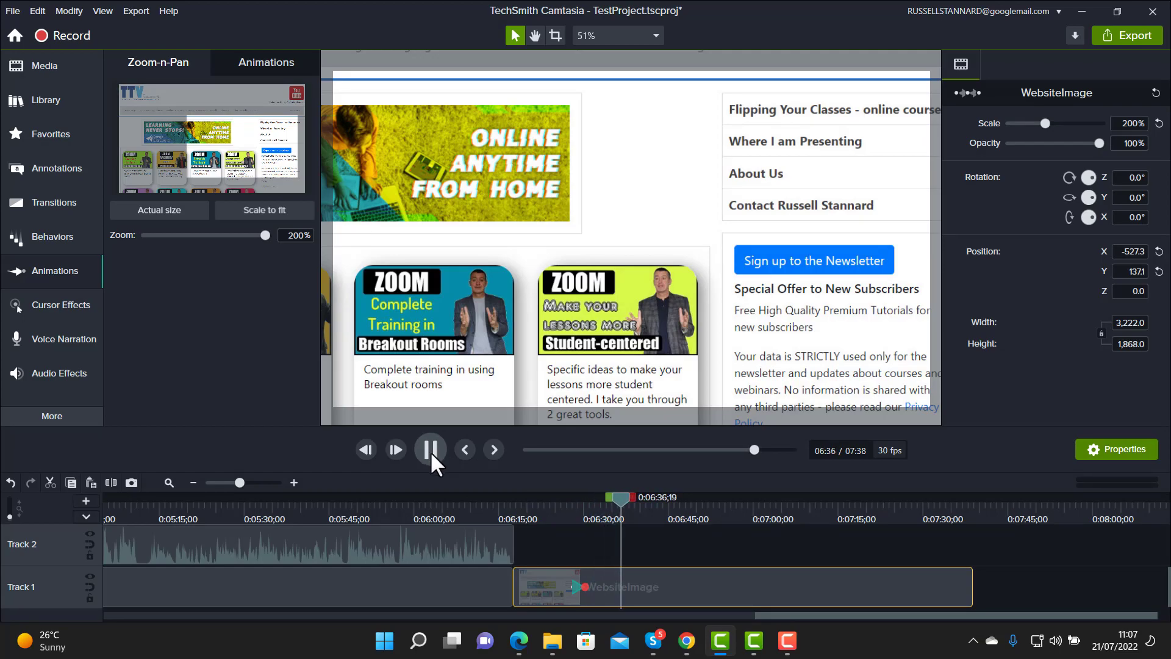
left_click(430, 451)
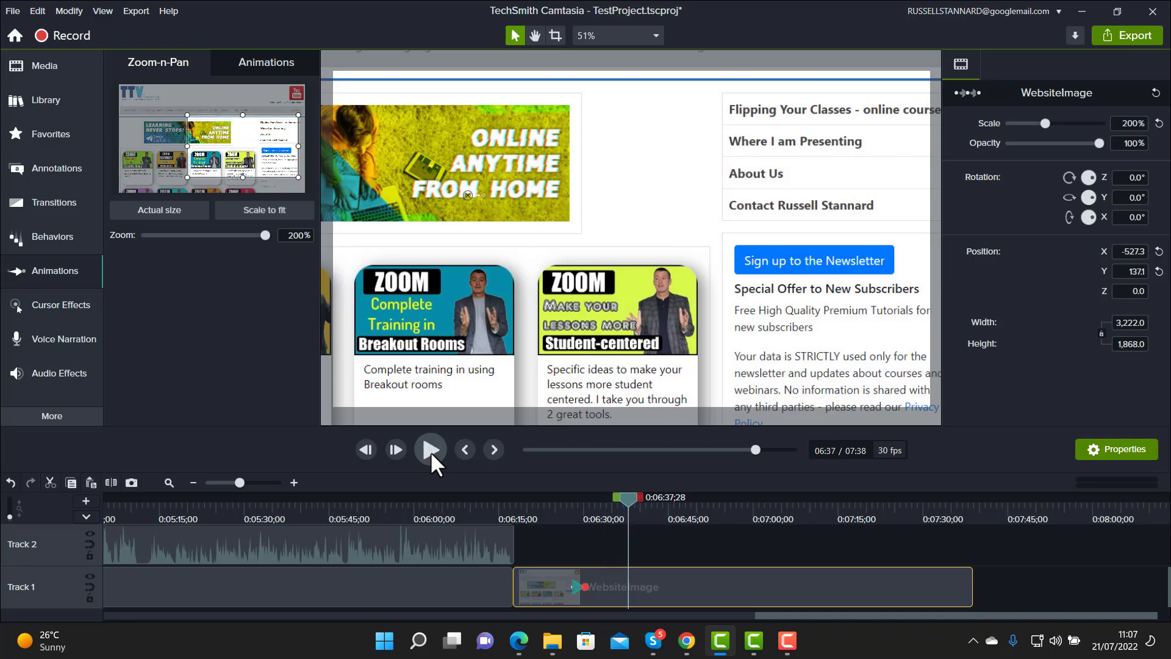
left_click(263, 211)
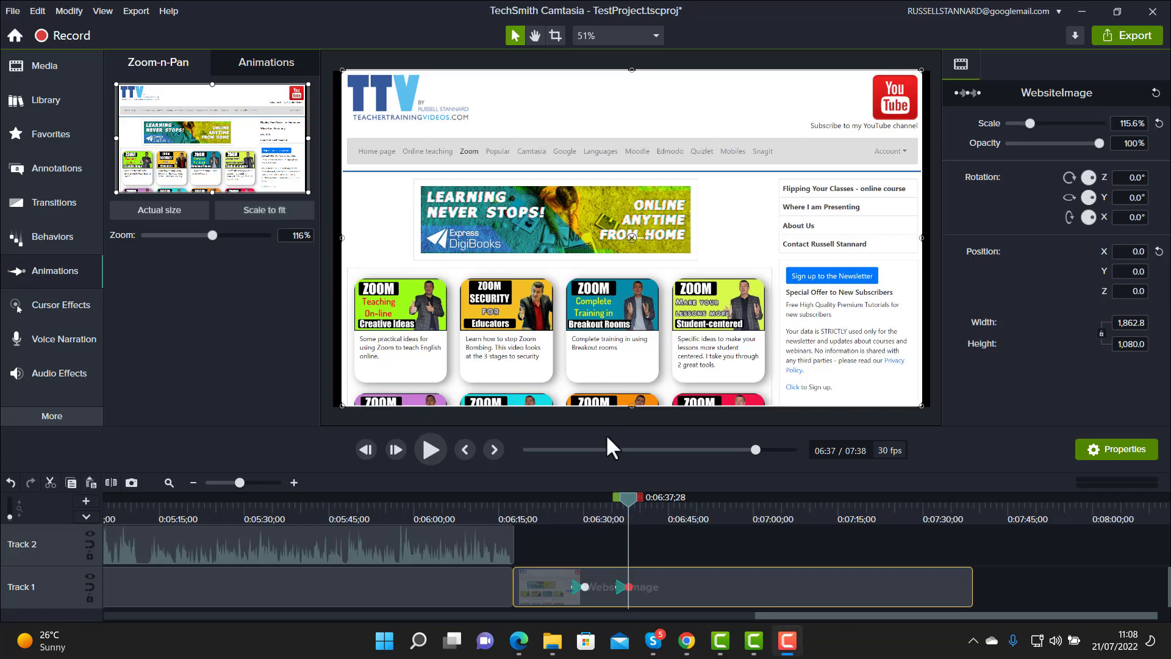
Step: Preview the zoom-in and zoom-out animations by playing the timeline from 0:06:25;29
left_click_drag(631, 504, 563, 506)
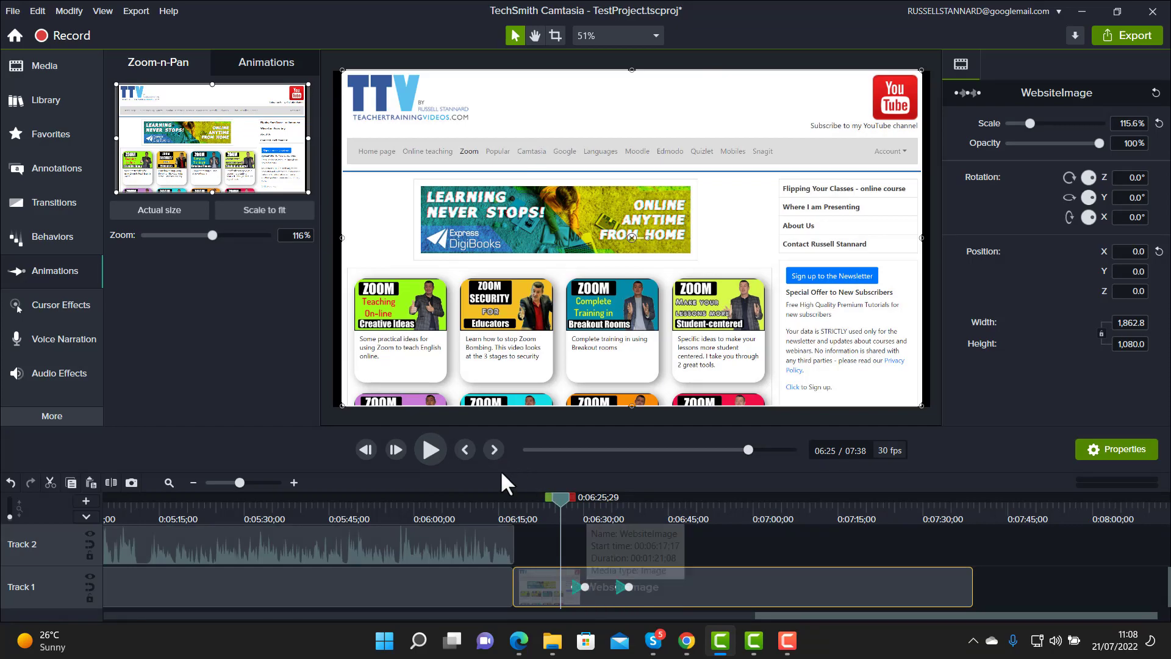
left_click(428, 455)
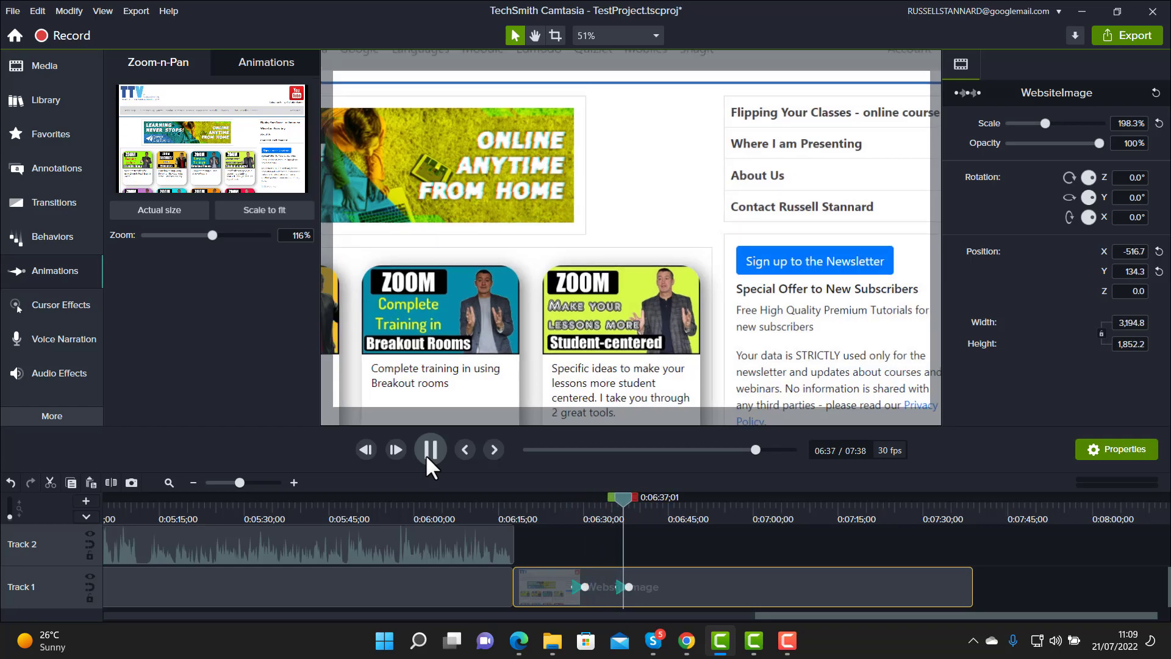
left_click(430, 450)
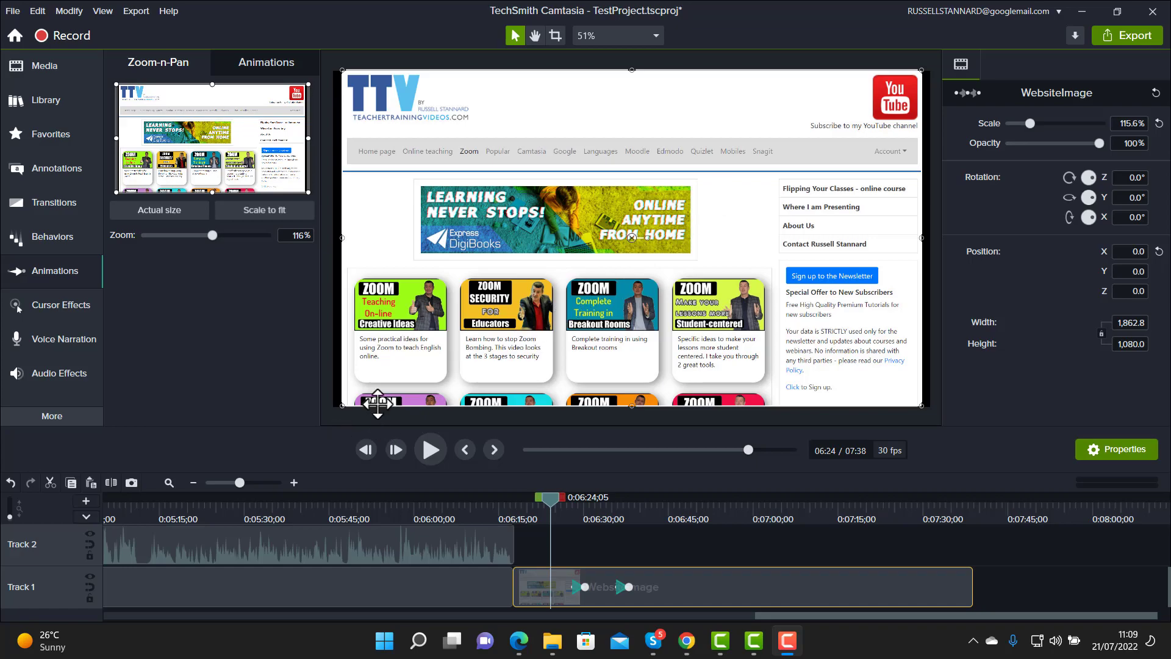
Step: Play on to 0:06:30;18 and add a Spotlight annotation there over the newsletter sign-up area, widened to cover the heading below the button
left_click_drag(552, 495, 568, 503)
left_click(431, 450)
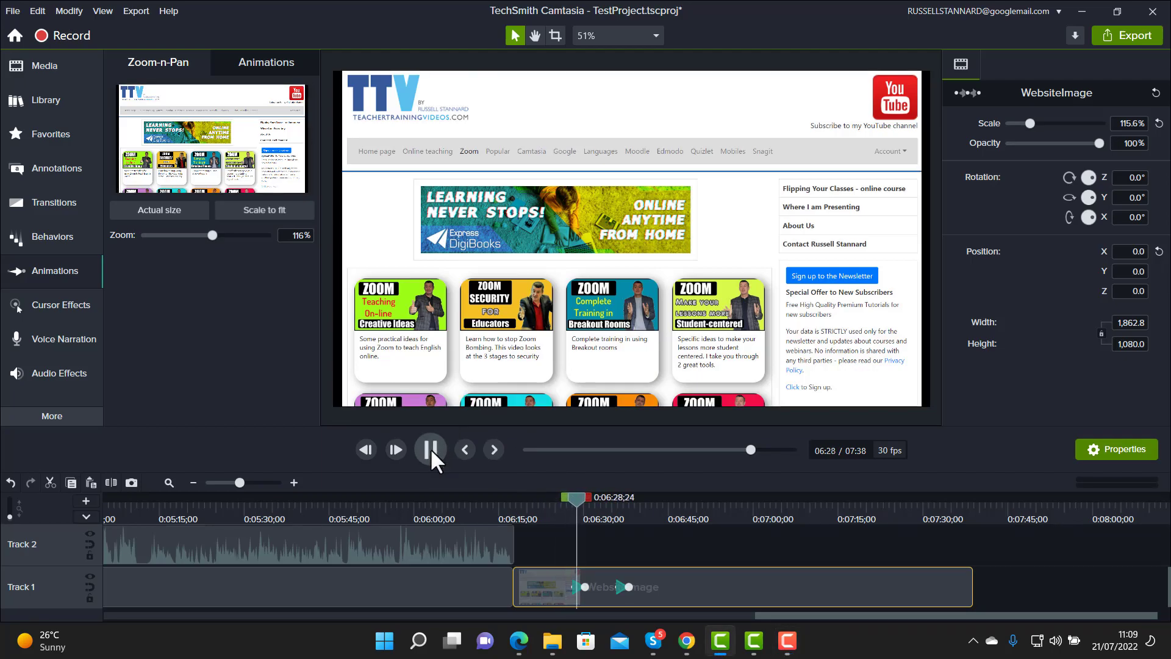
left_click(431, 451)
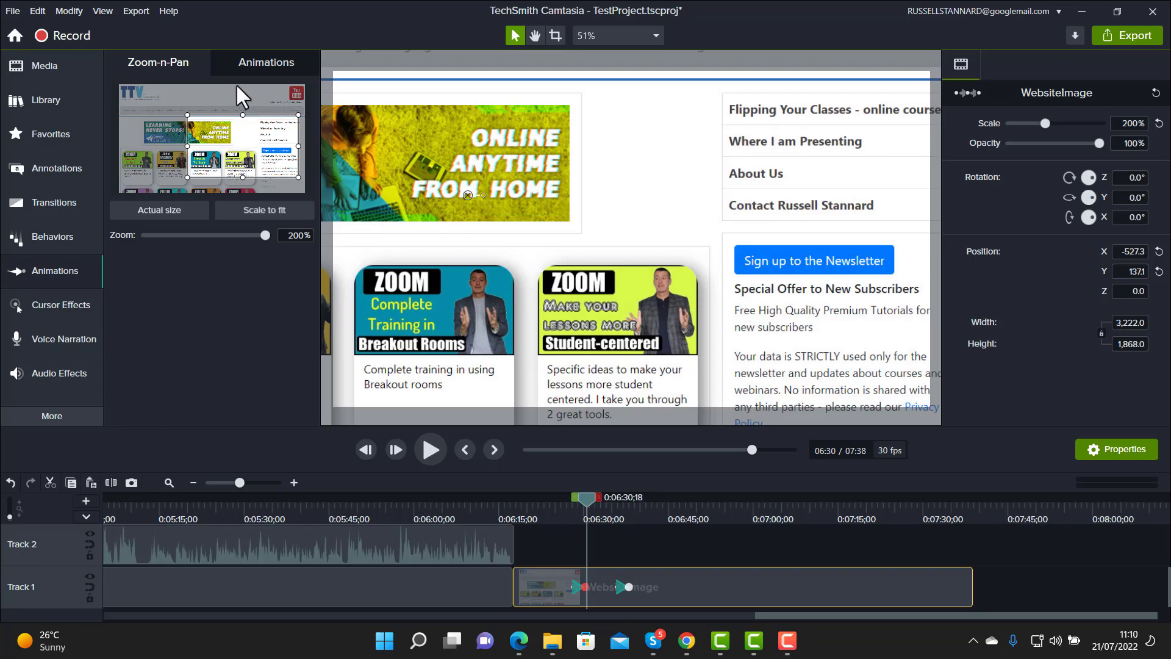
left_click(54, 168)
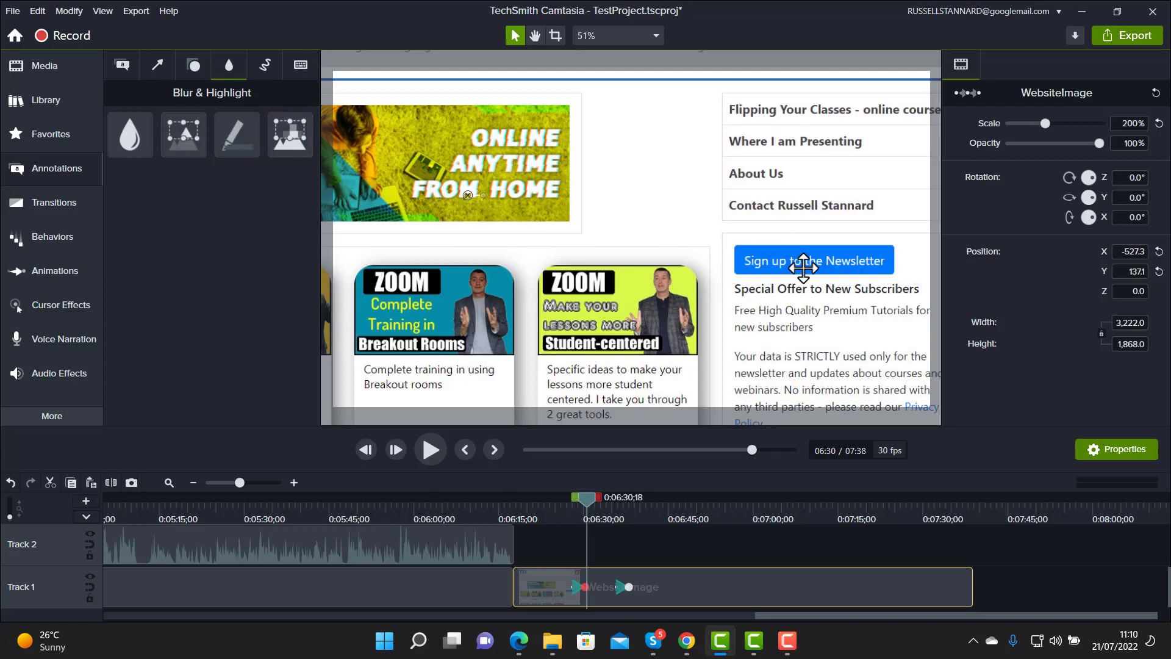
mouse_move(183, 135)
left_mouse_down()
mouse_move(502, 230)
mouse_move(755, 235)
mouse_move(794, 266)
left_mouse_up()
left_click_drag(866, 264, 915, 263)
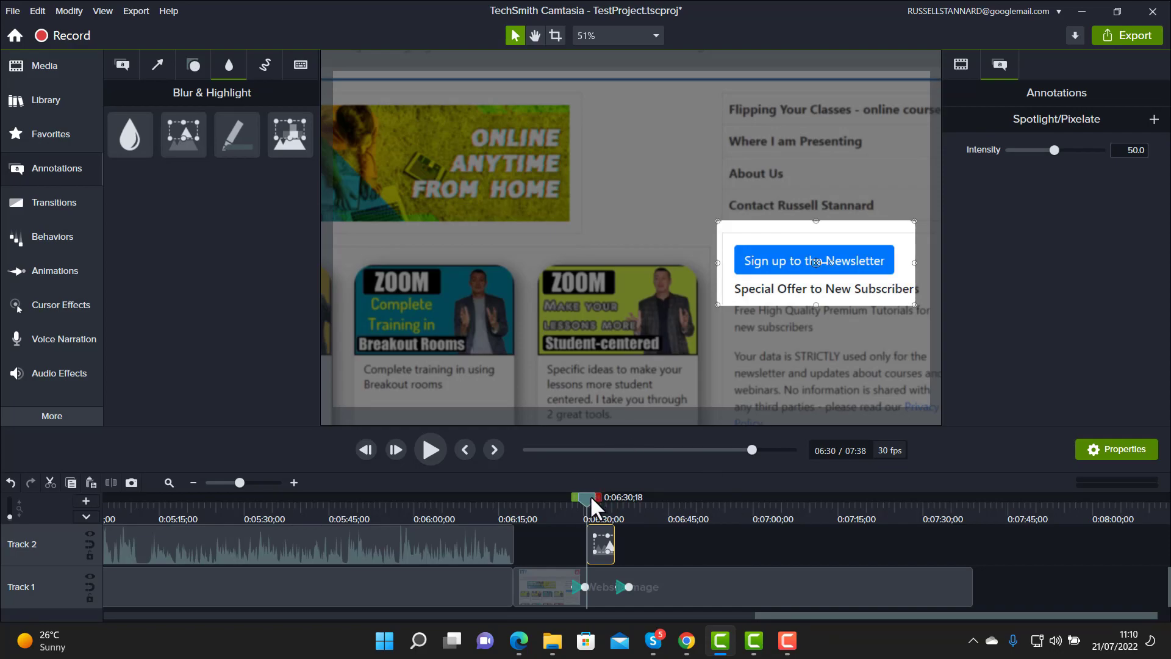
Step: Shorten the Spotlight clip on Track 2 to end before the zoom-out animation and set its intensity to 77.8
left_click_drag(590, 499, 579, 497)
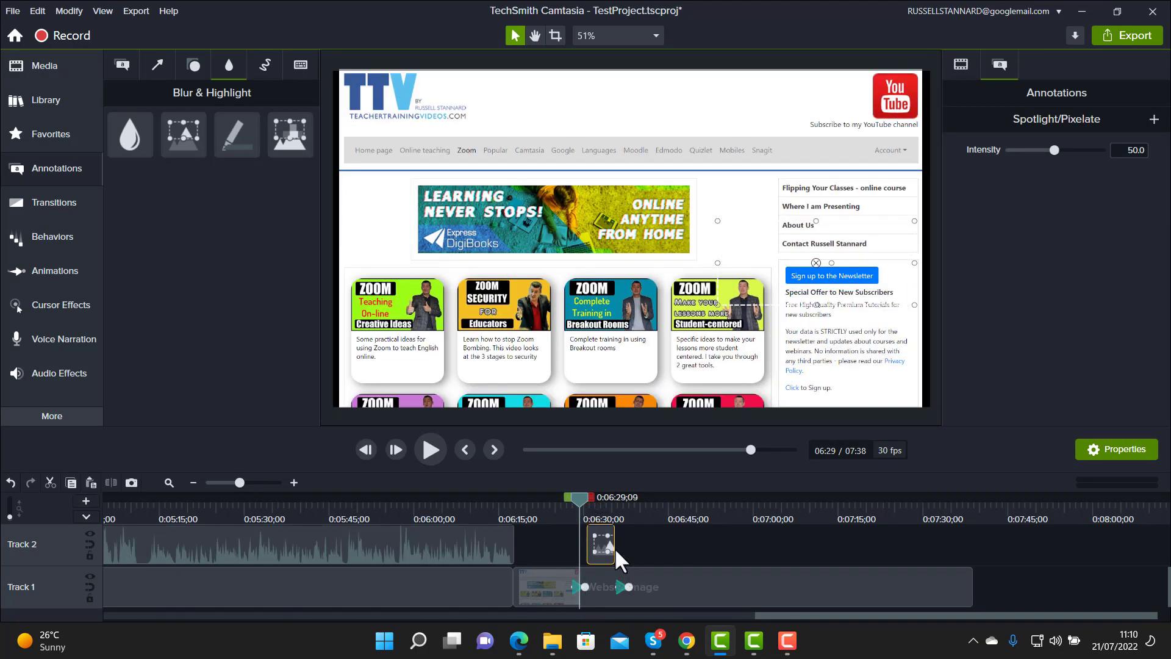
mouse_move(613, 548)
left_mouse_down()
mouse_move(759, 548)
mouse_move(606, 549)
left_mouse_up()
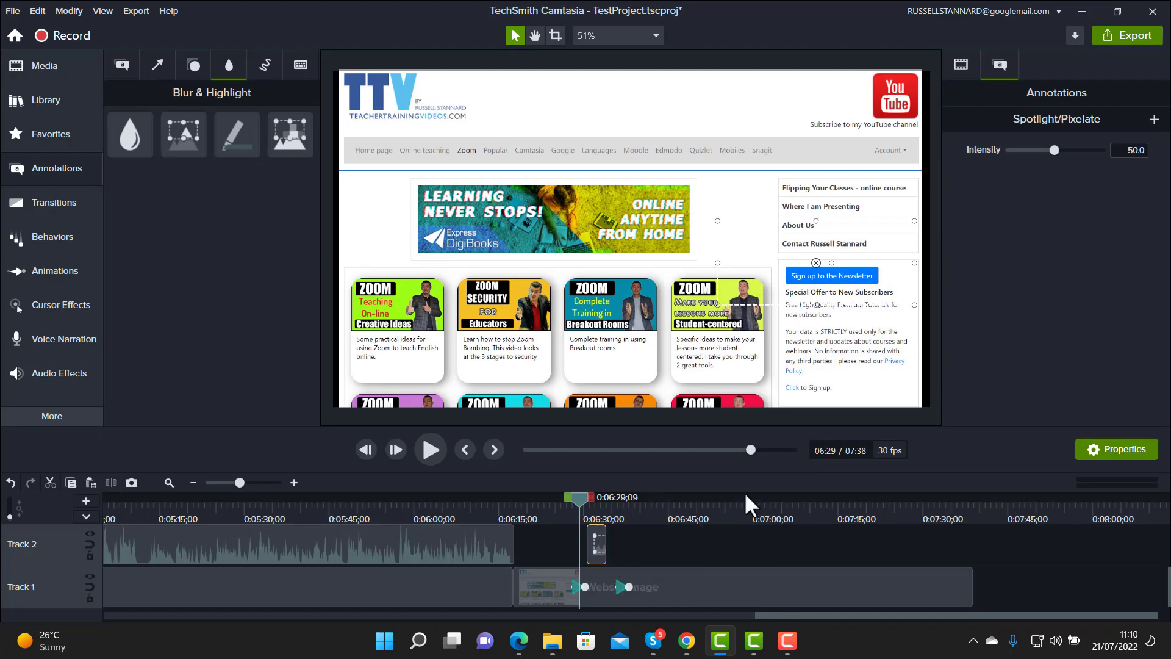
left_click_drag(582, 499, 565, 499)
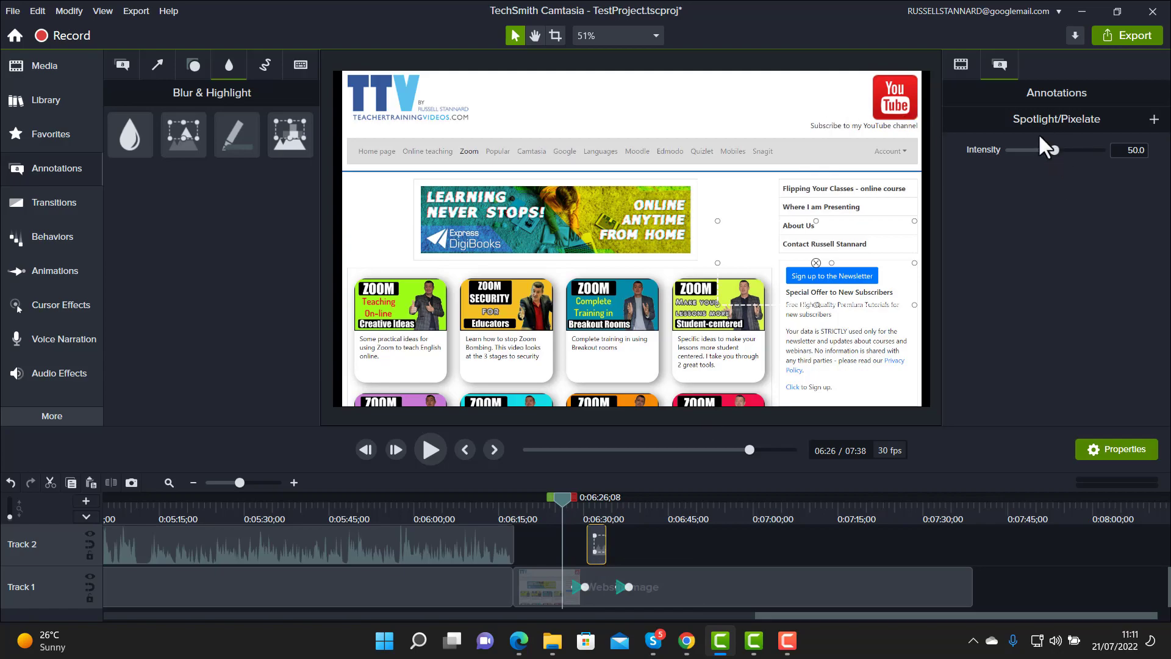
left_click_drag(568, 493, 594, 503)
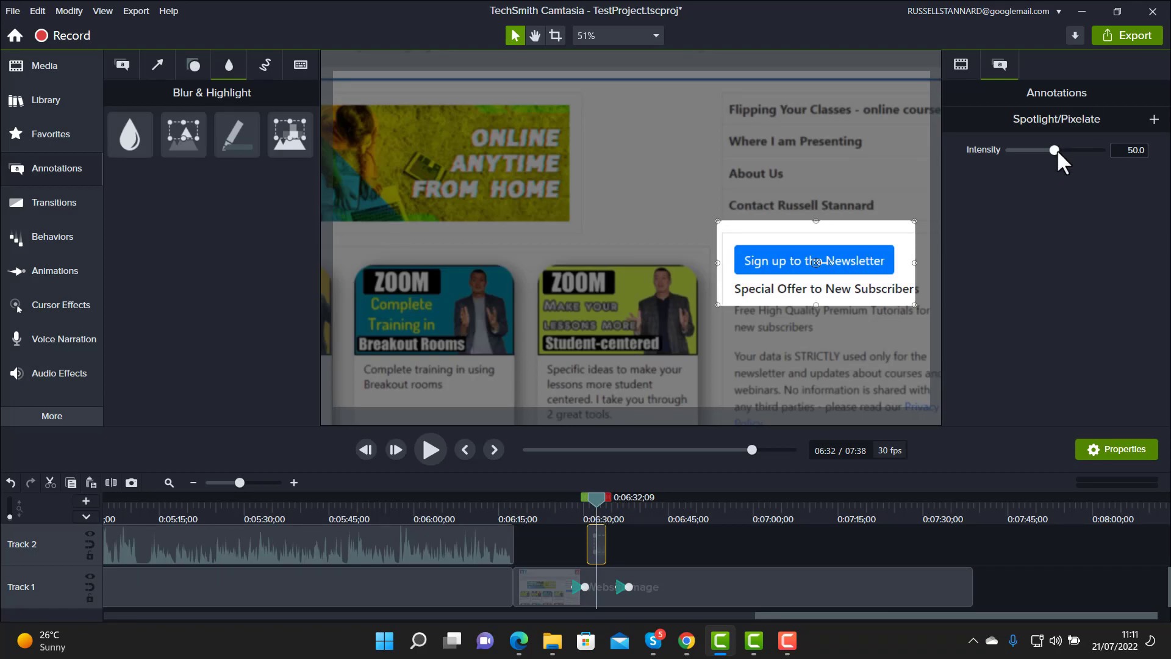
left_click_drag(1056, 150, 1081, 155)
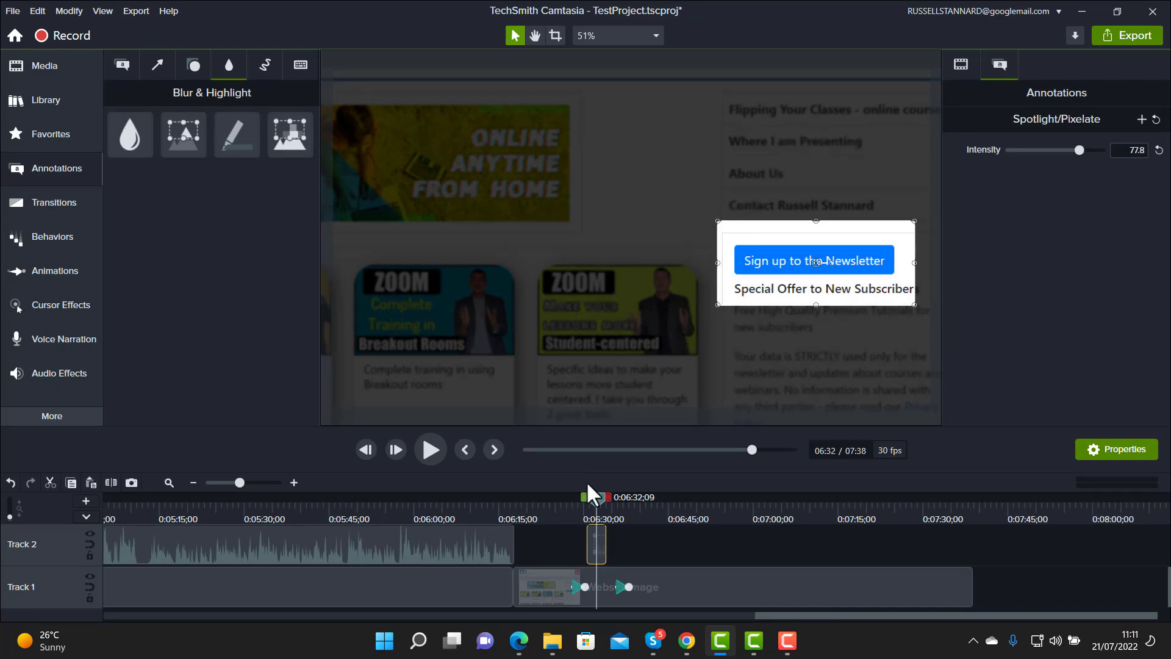
Step: Preview the spotlight together with the zoom animations by playing the timeline from 0:06:28;19
mouse_move(599, 493)
left_mouse_down()
mouse_move(565, 502)
mouse_move(579, 507)
left_mouse_up()
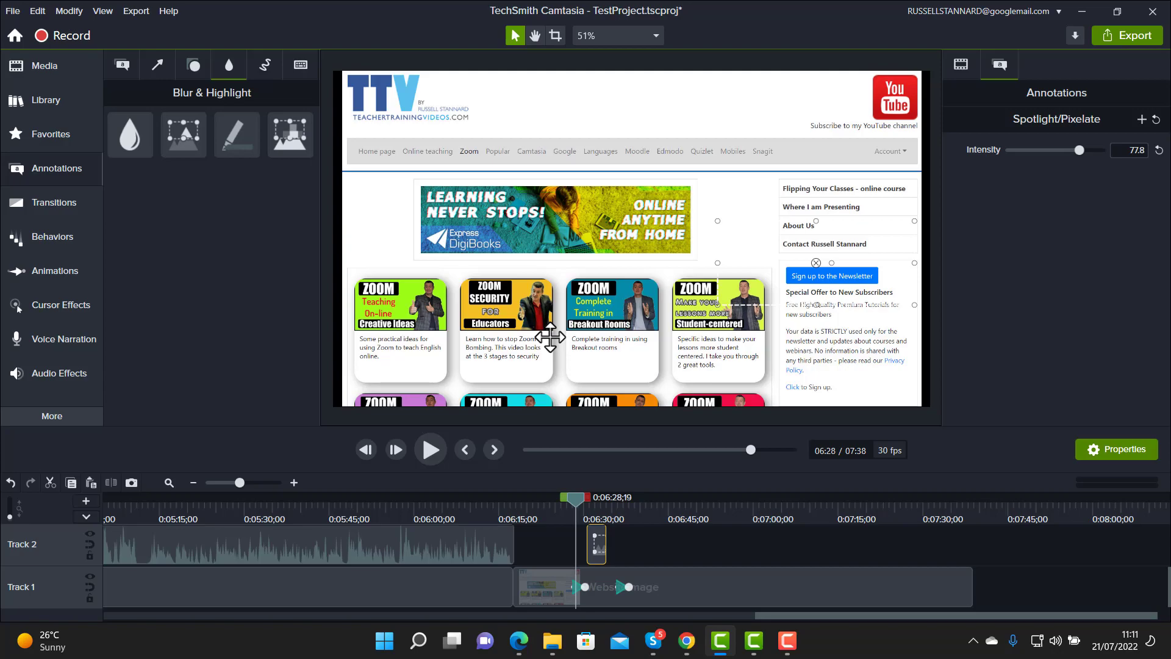
left_click(431, 448)
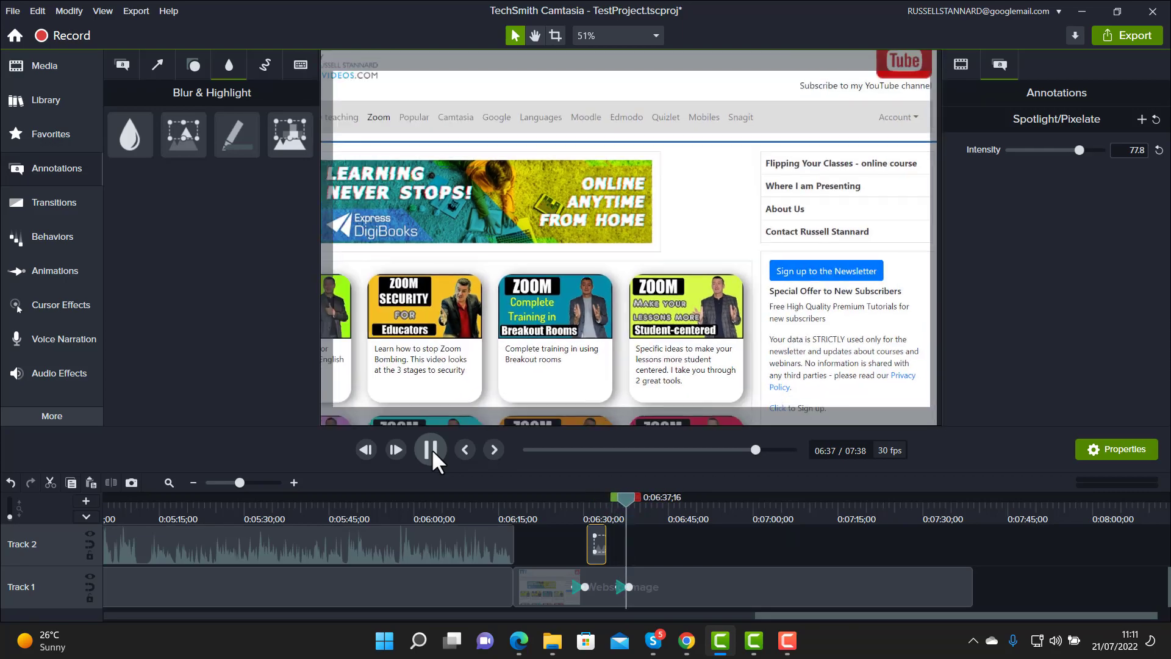
left_click(431, 449)
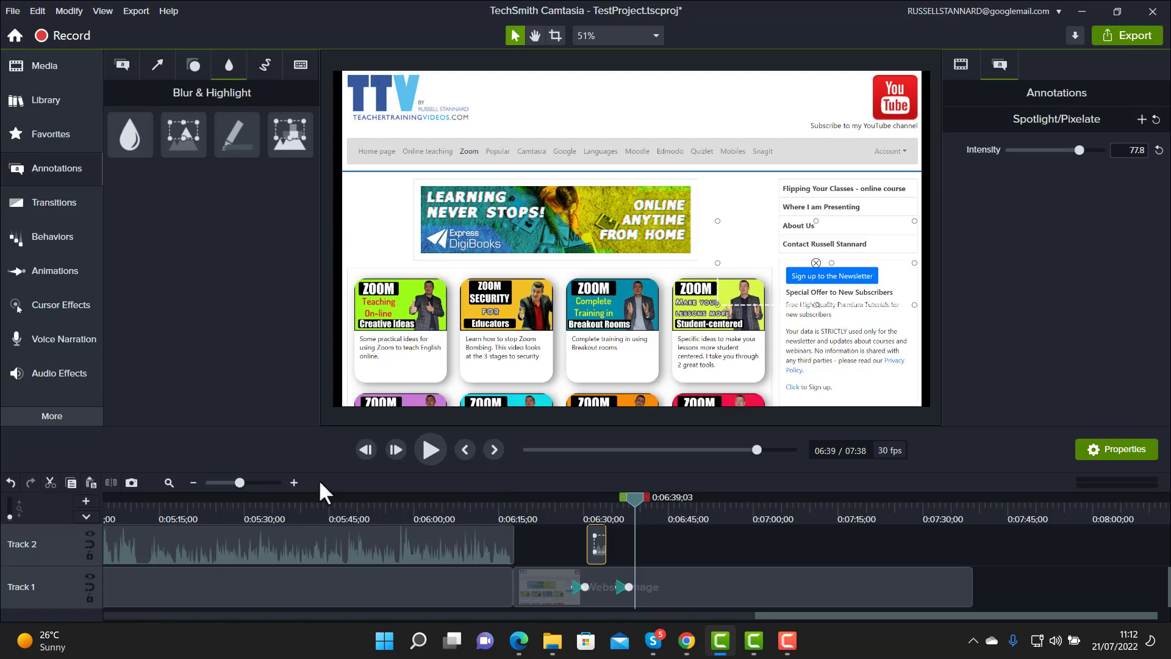
Step: Extend the Spotlight clip to end just after 0:06:36, ahead of the zoom-out animation, and play the whole section back
left_click_drag(241, 480, 256, 482)
left_click_drag(437, 552, 536, 561)
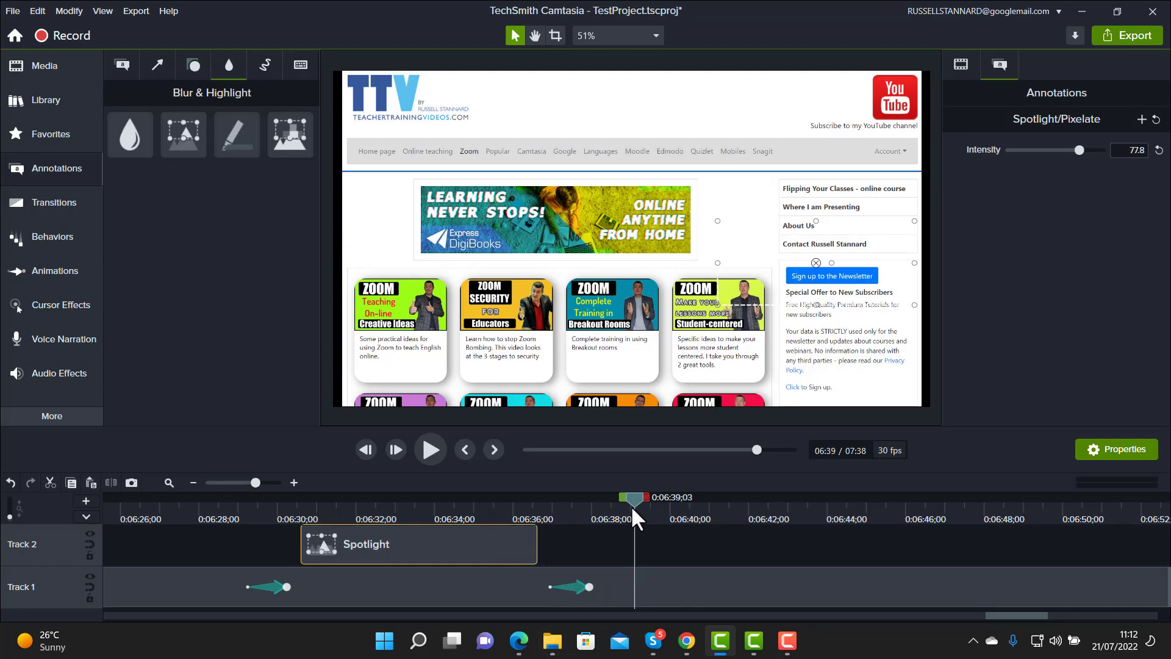
left_click_drag(606, 500, 232, 503)
left_click(430, 450)
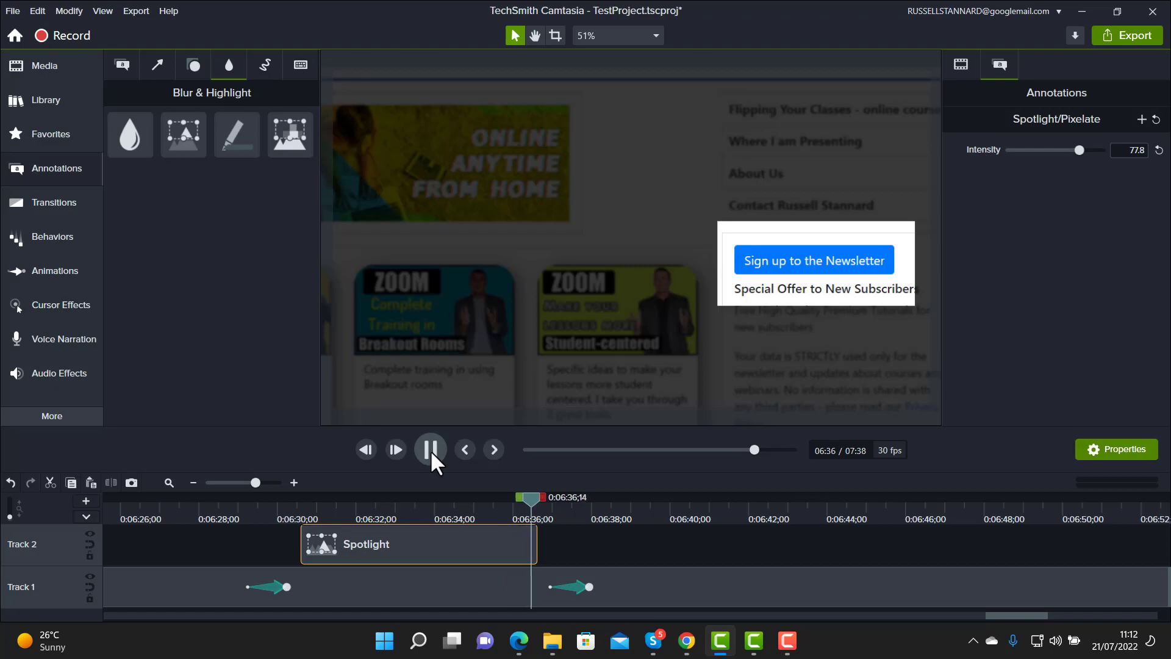
left_click(430, 449)
left_click_drag(619, 499, 614, 576)
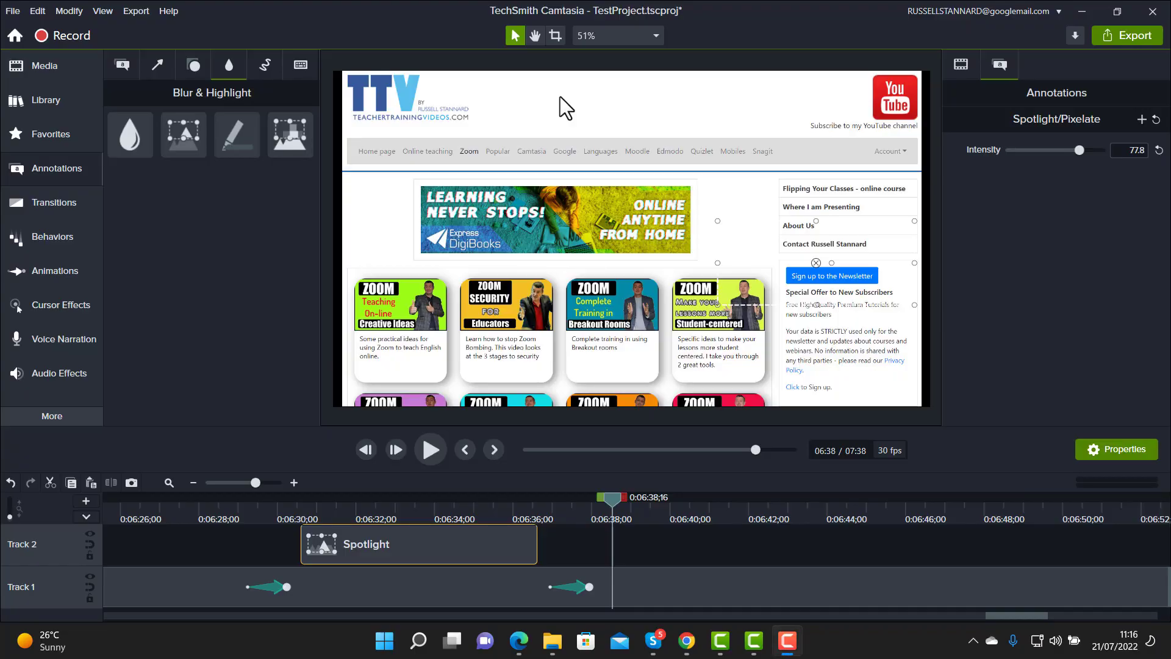
Step: Delete the Spotlight clip from Track 2 and both the zoom-in and zoom-out animations from WebsiteImage
left_click_drag(295, 432, 374, 259)
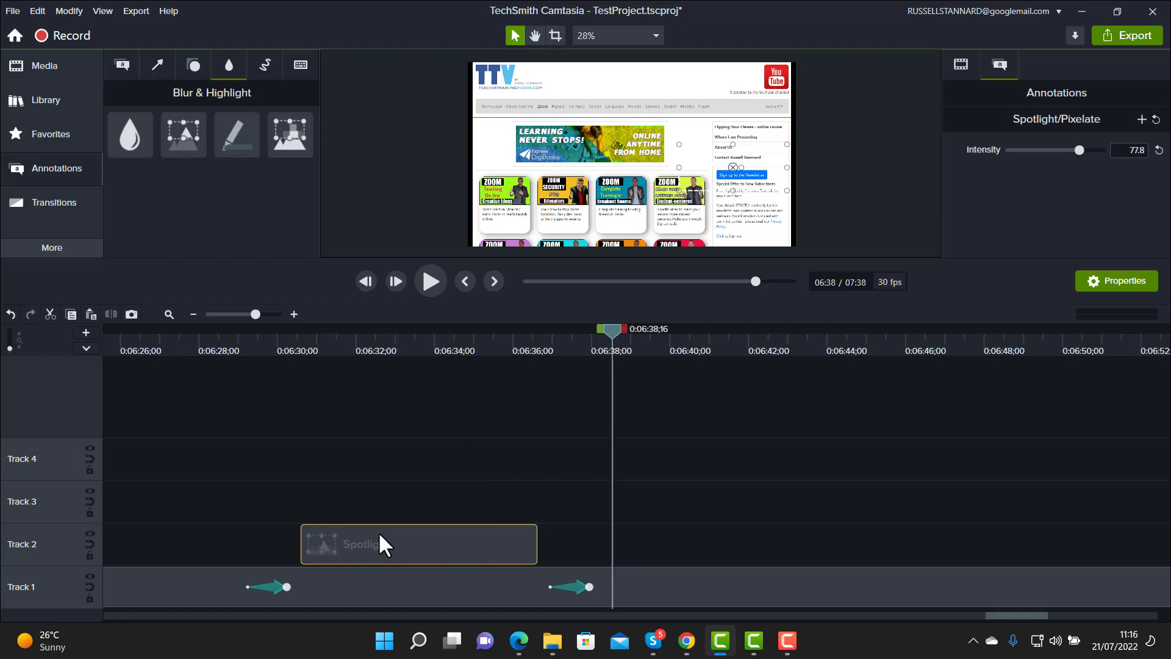
key("Delete")
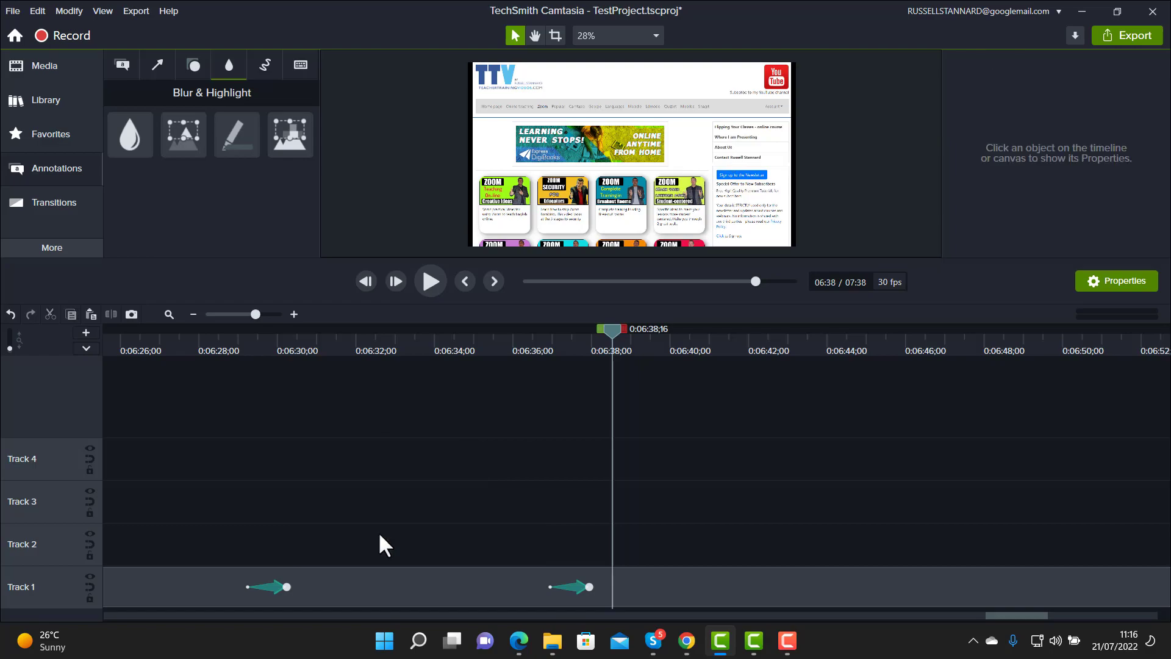
left_click(275, 588)
key("Delete")
left_click(577, 586)
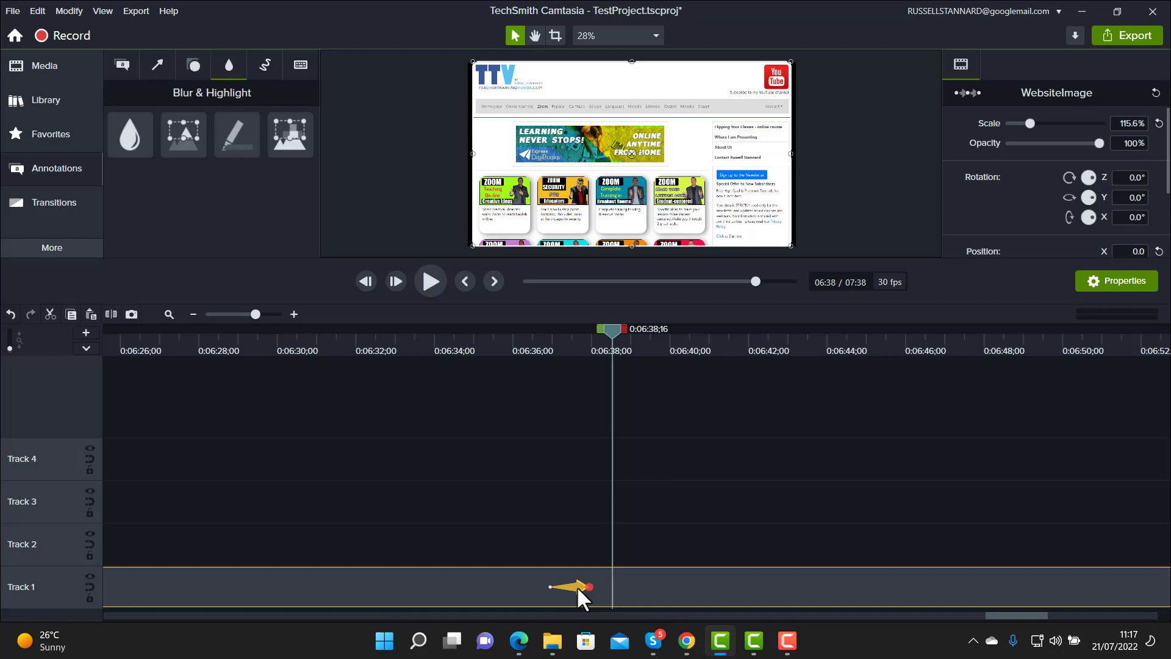
key("Delete")
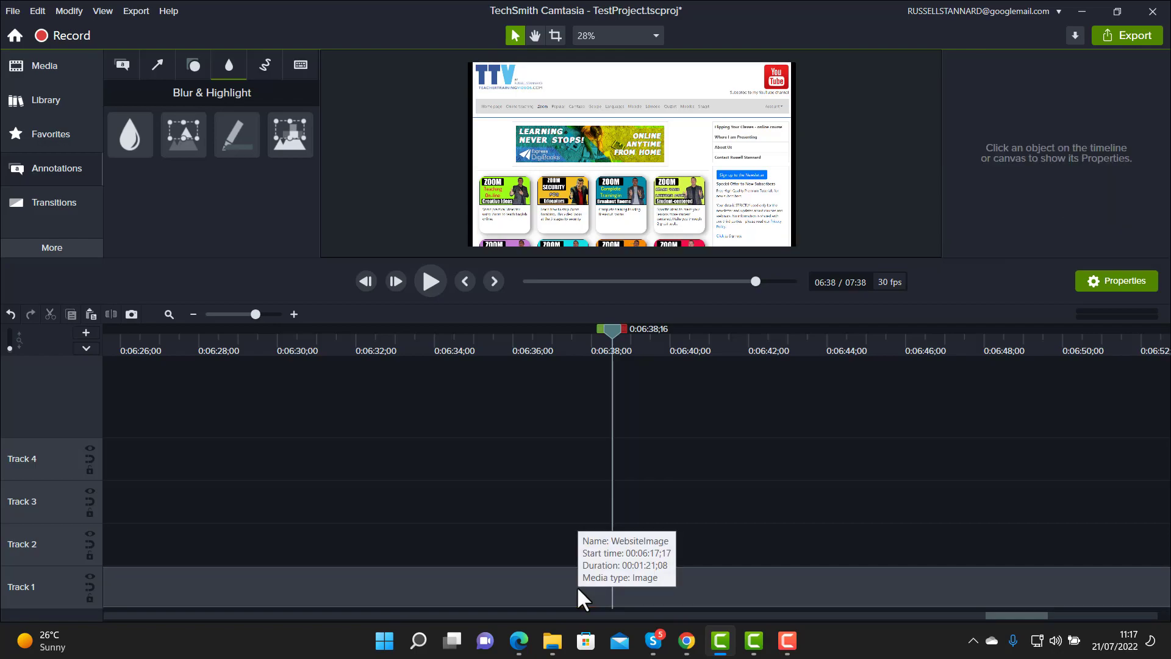
left_click(45, 255)
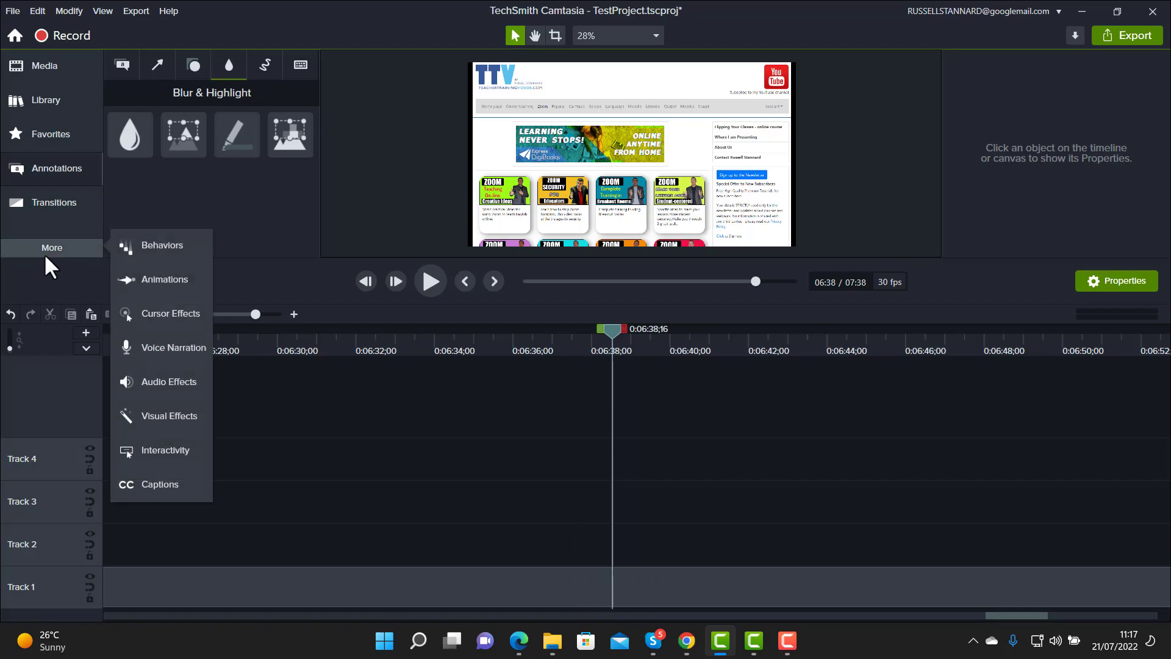
left_click(159, 279)
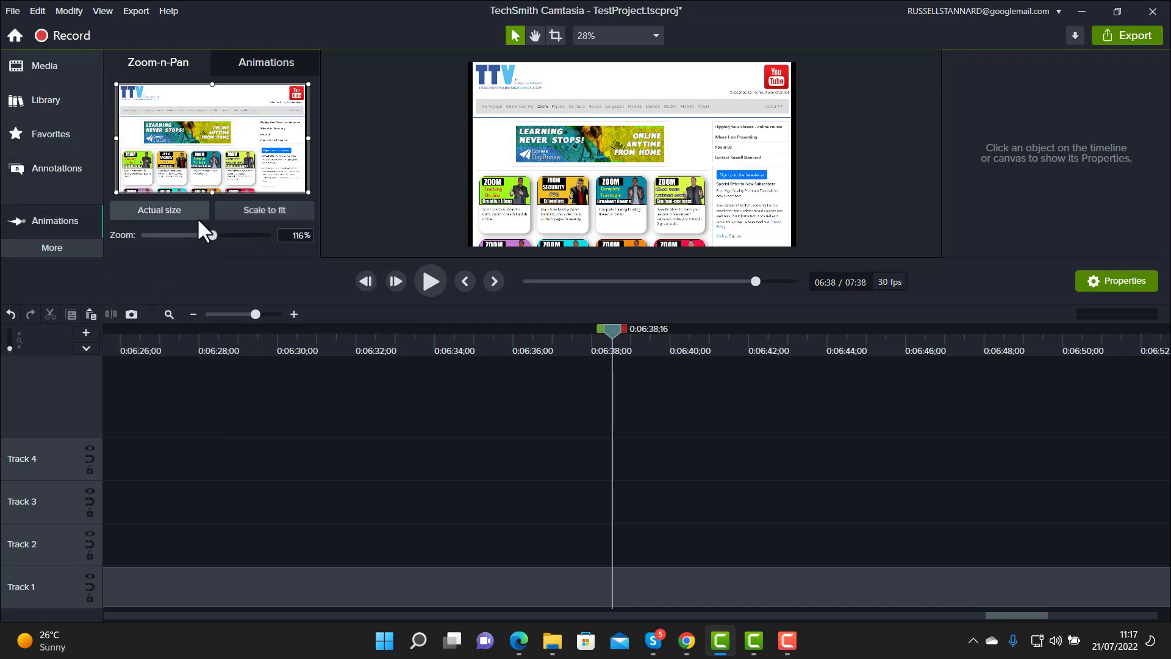
mouse_move(211, 236)
left_mouse_down()
mouse_move(267, 236)
mouse_move(214, 235)
left_mouse_up()
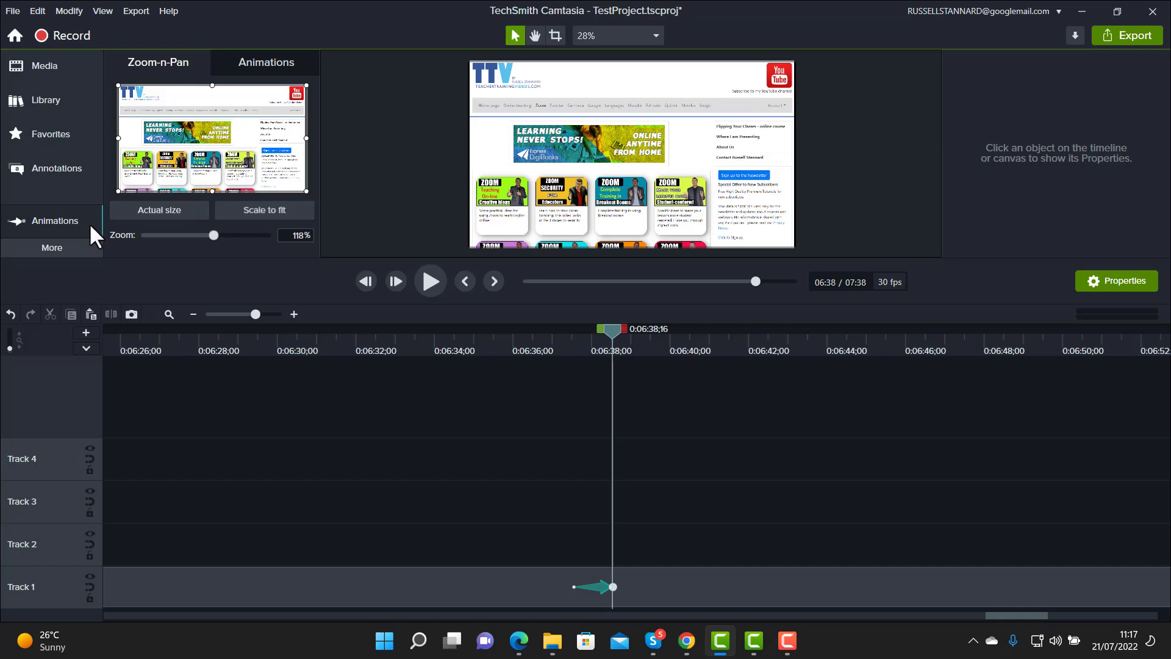
mouse_move(214, 235)
left_mouse_down()
mouse_move(244, 239)
mouse_move(215, 240)
left_mouse_up()
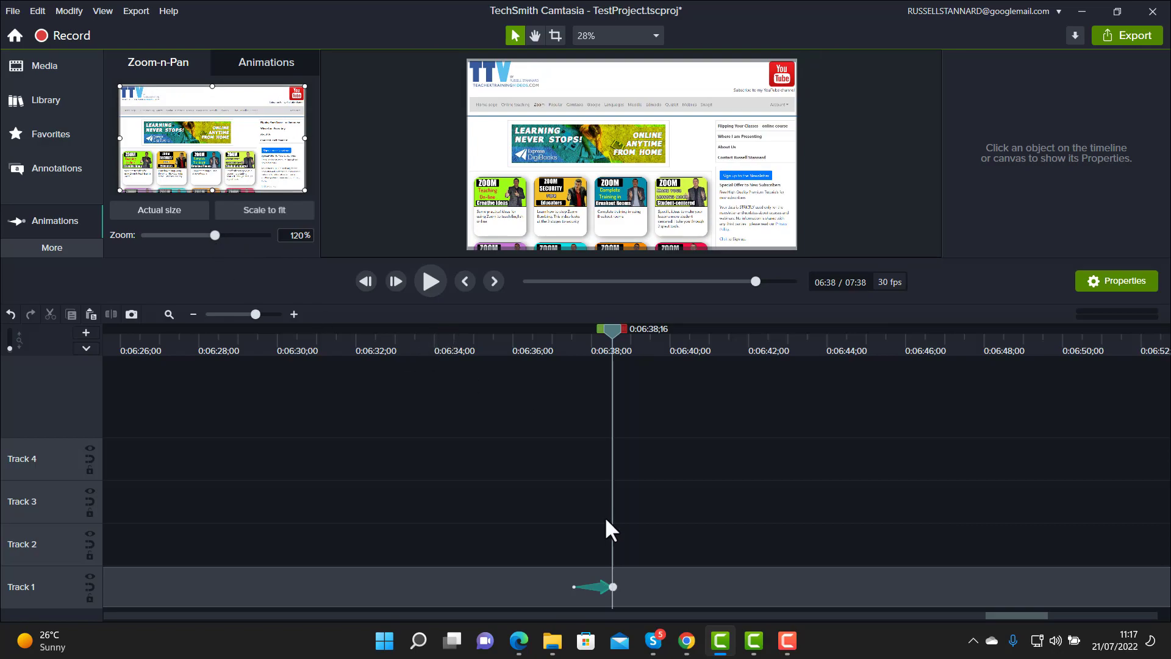
left_click(599, 585)
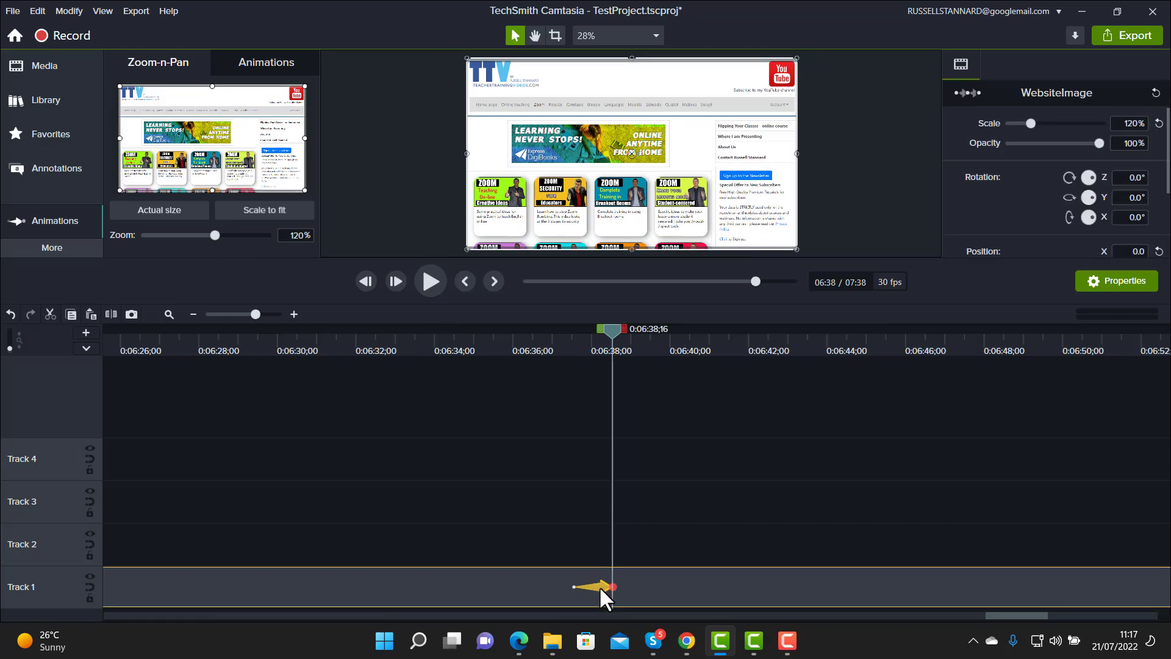
key("Delete")
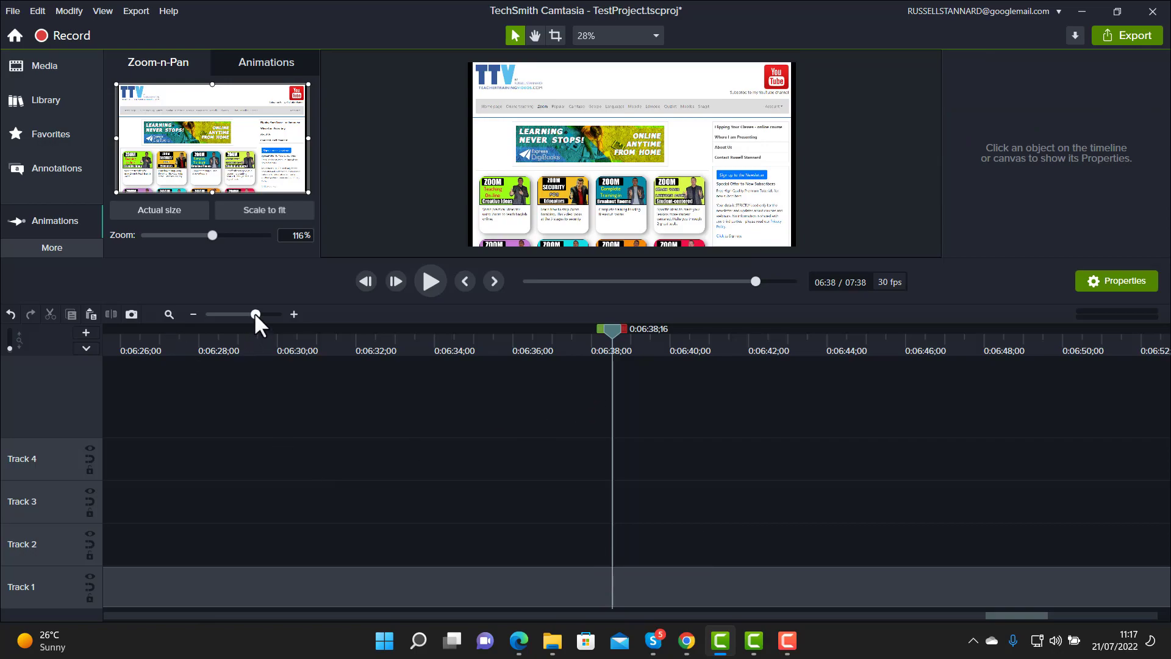
Step: Add the red Basic speech bubble callout over the website header at 0:06:23;10 and lock Track 1
left_click_drag(254, 312, 235, 311)
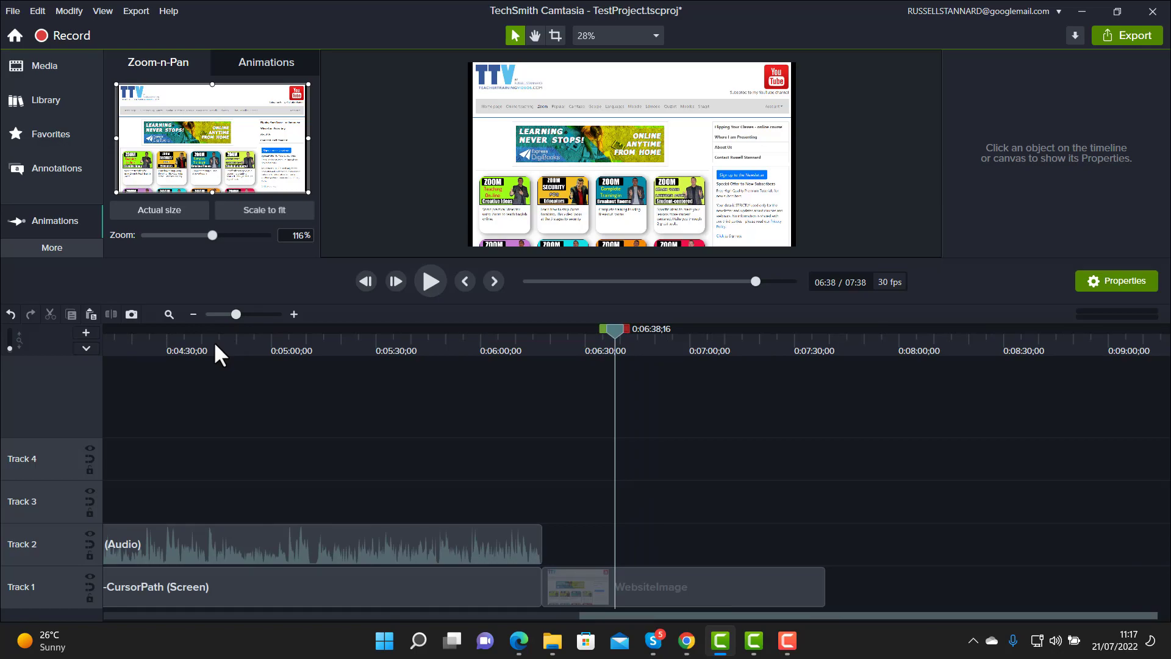
left_click_drag(612, 331, 558, 331)
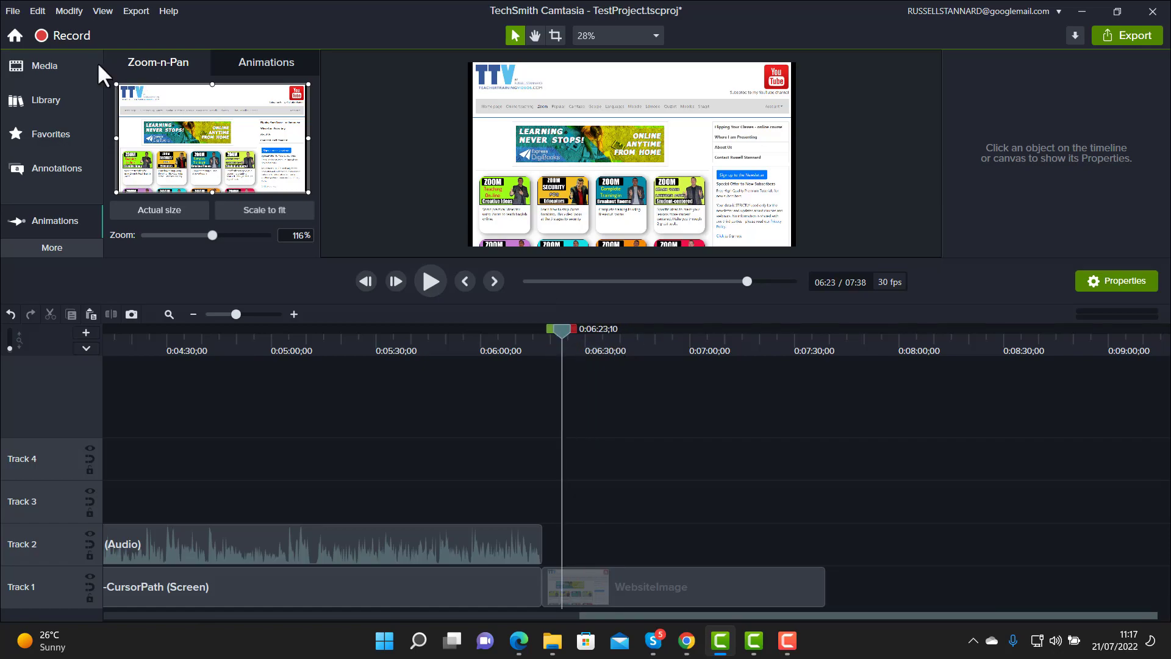
left_click(37, 170)
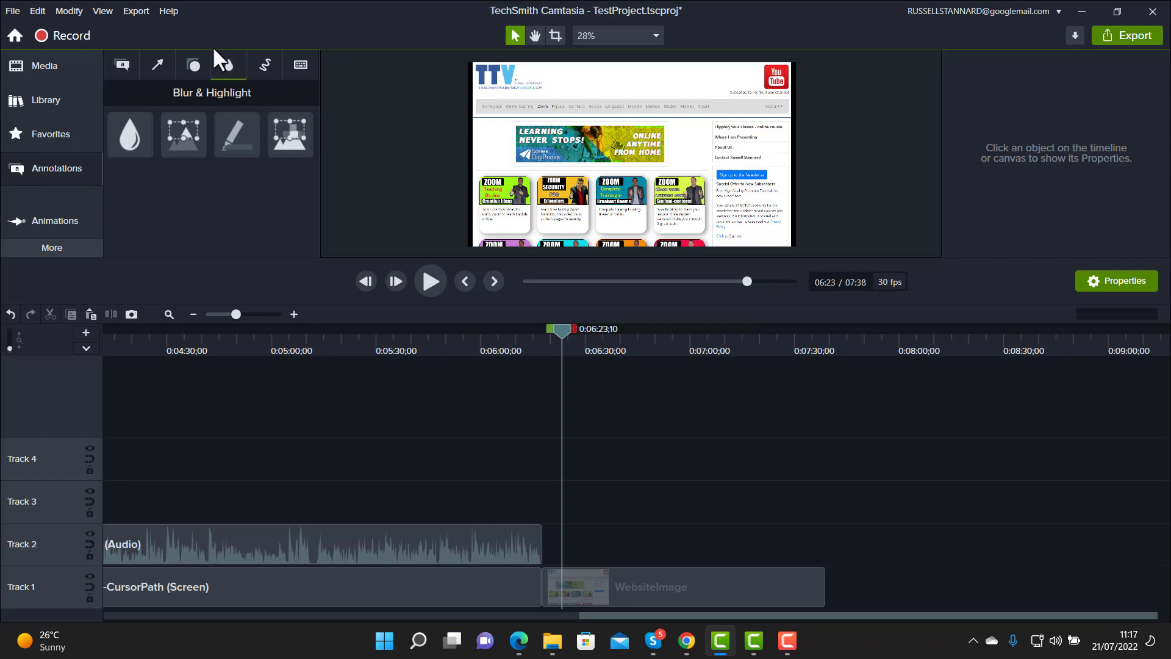
left_click(121, 65)
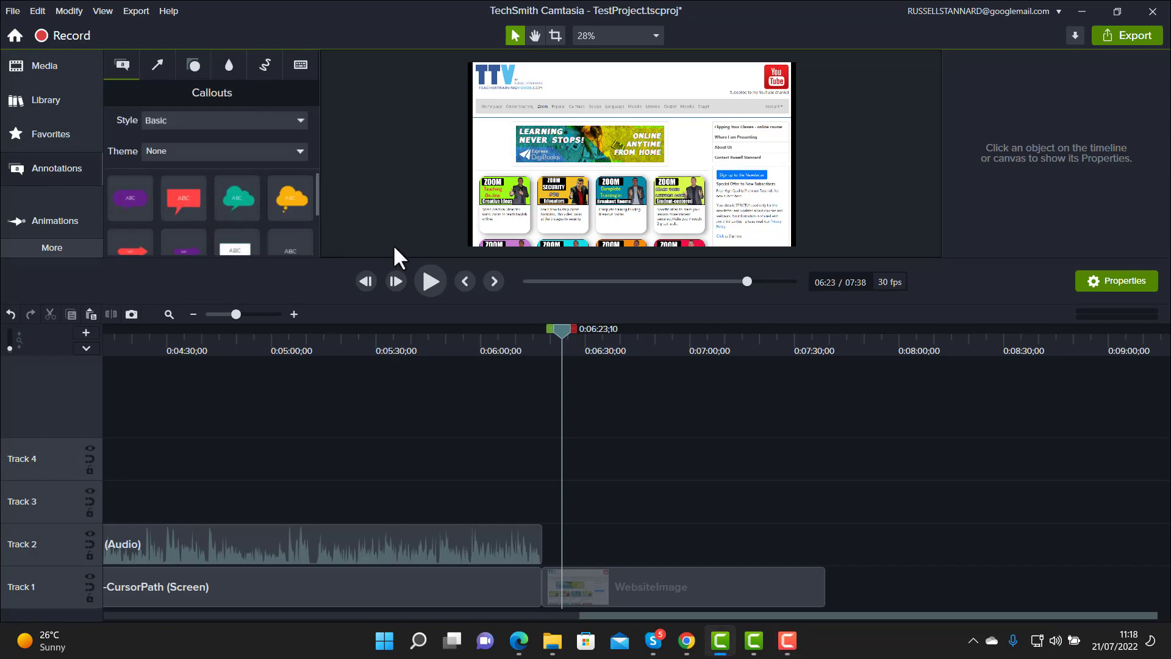
left_click_drag(394, 262, 381, 378)
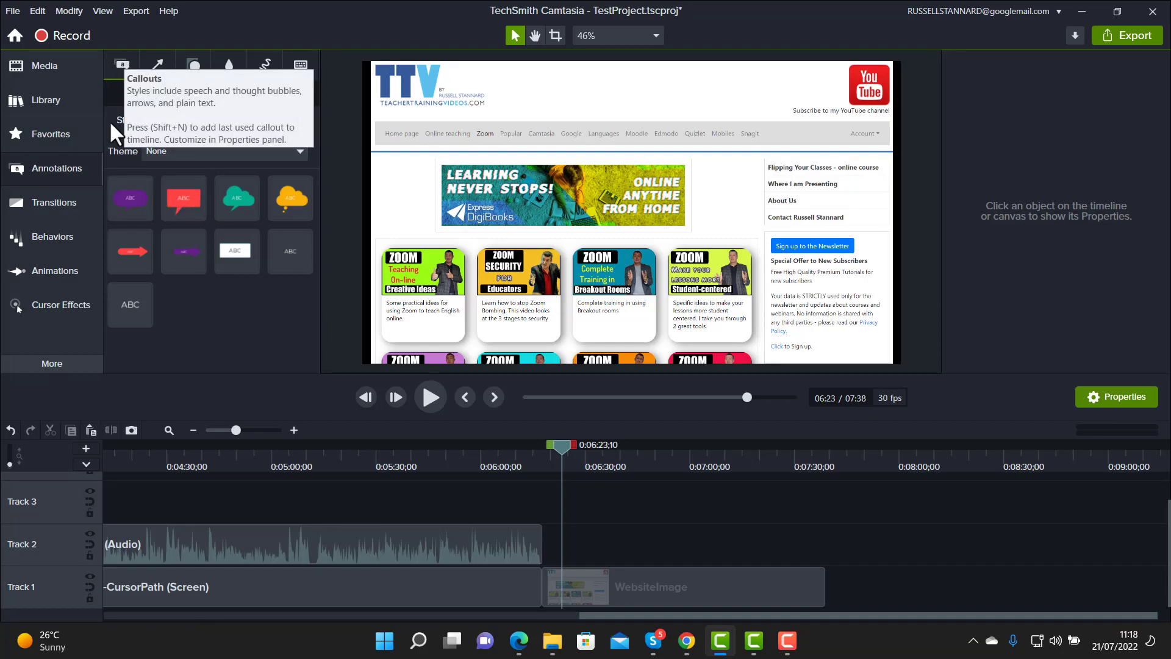
left_click_drag(179, 198, 502, 137)
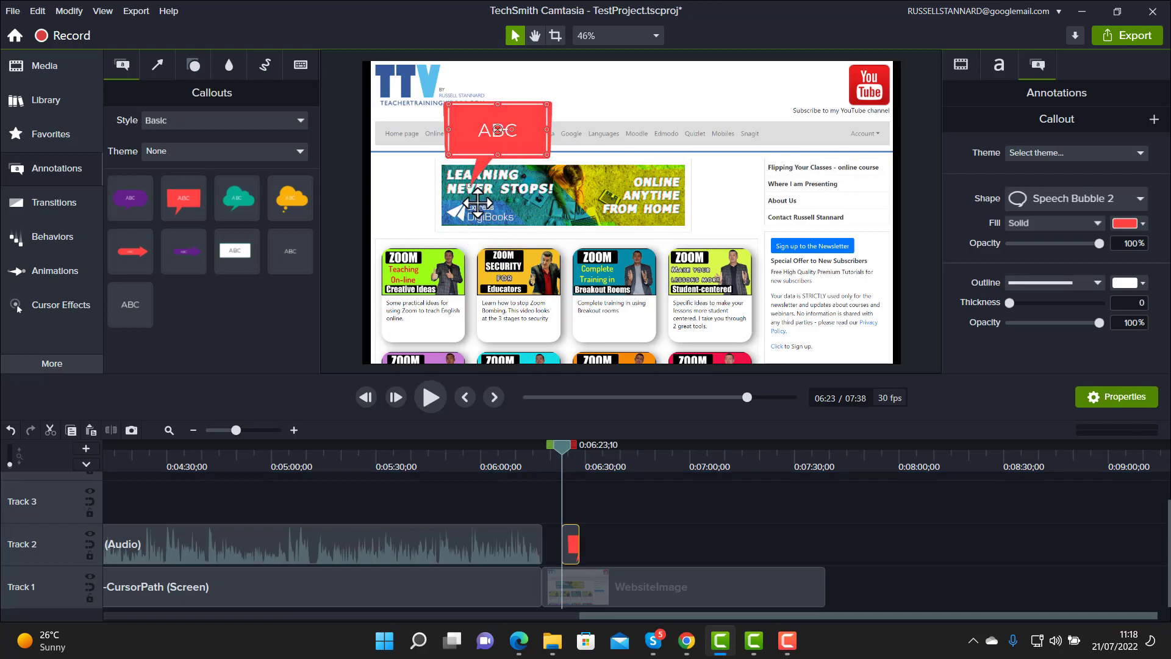
left_click(581, 594)
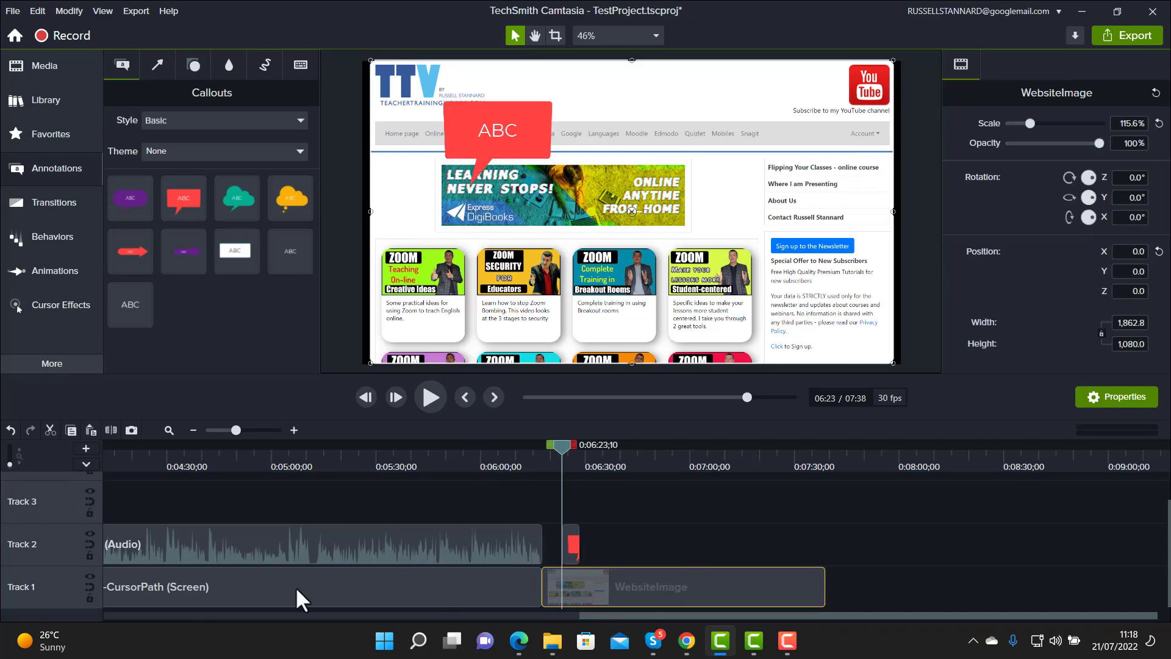
left_click(91, 598)
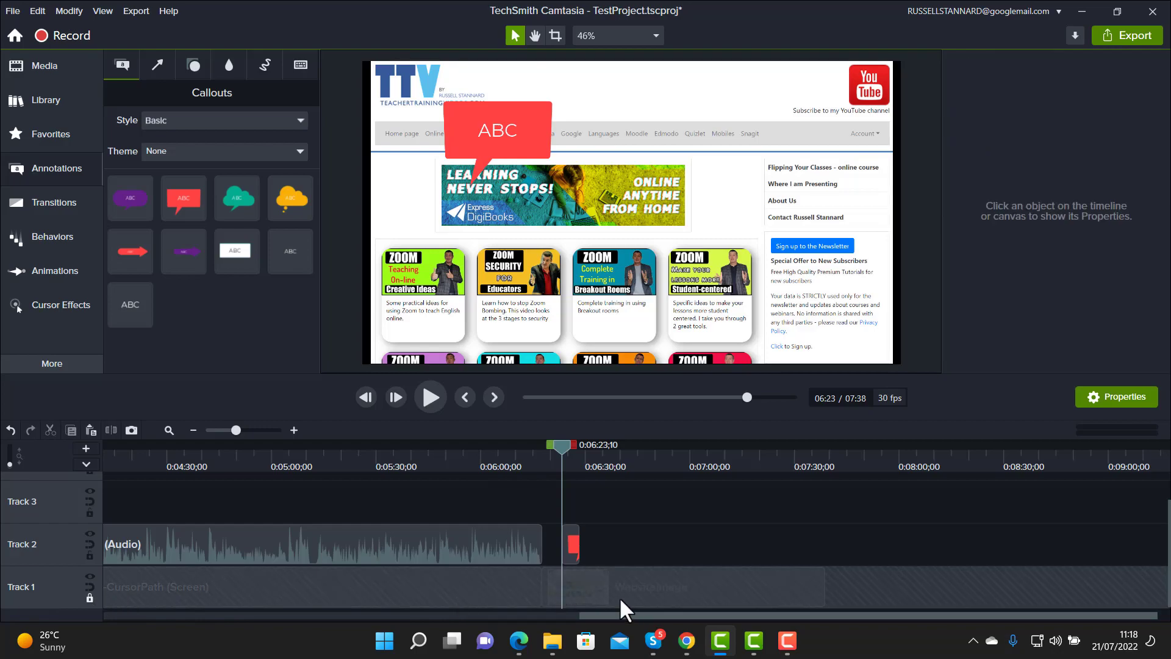
Step: Point the callout's tail at the newsletter sign-up button and enlarge the bubble over the website banner
left_click(491, 153)
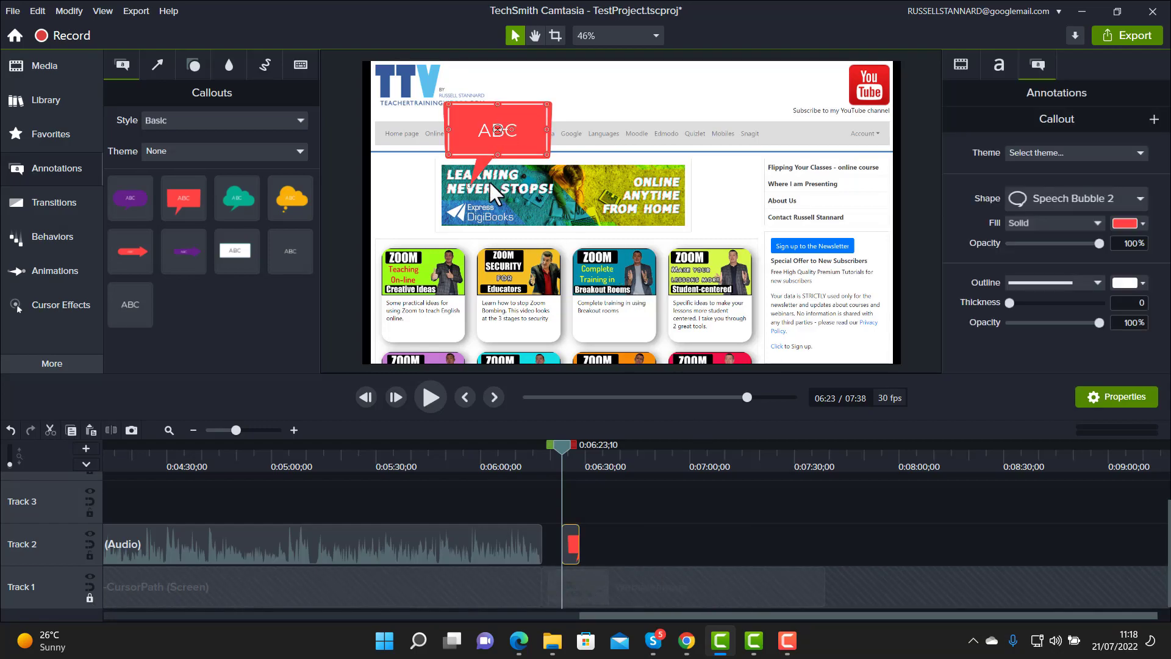
left_click_drag(473, 180, 761, 238)
left_click_drag(569, 160, 631, 127)
left_click_drag(548, 229, 550, 230)
Step: Replace the speech bubble's placeholder text with "Please sign up"
double_click(569, 178)
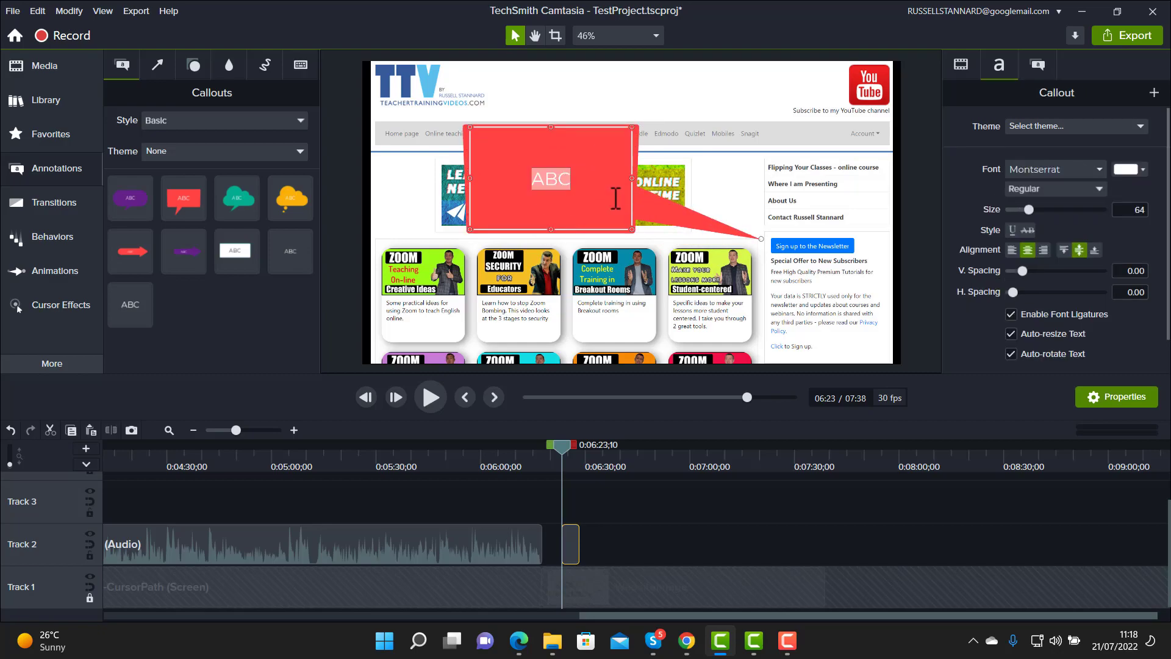
type("Pleasw")
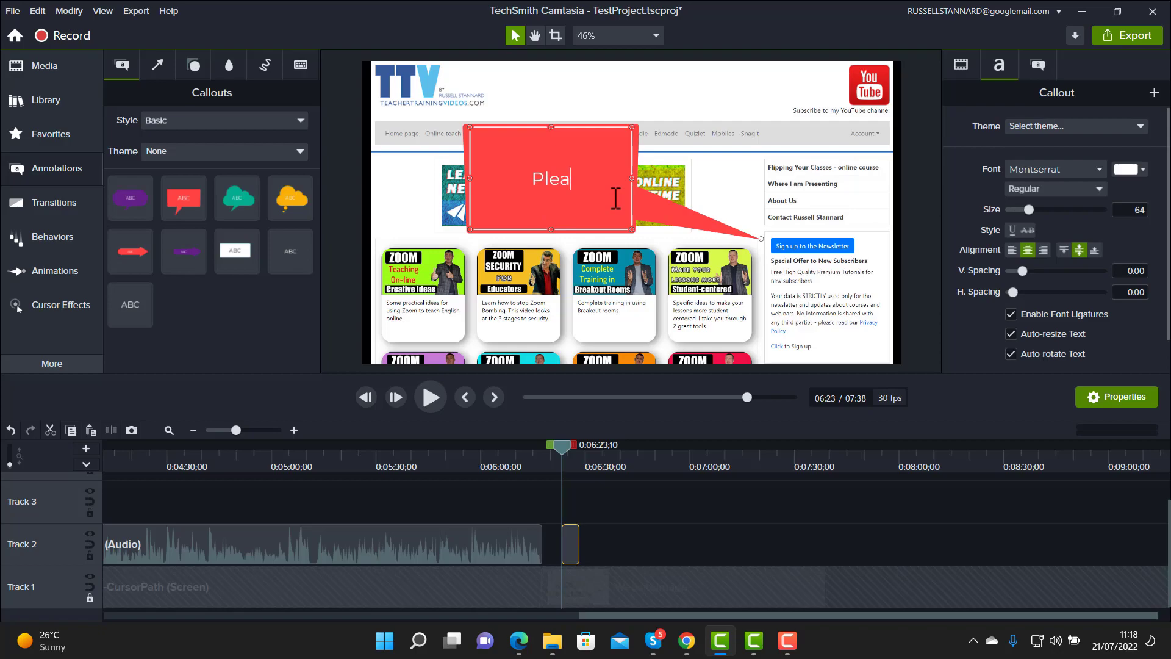
key("BackSpace")
key("BackSpace")
type("se sign up")
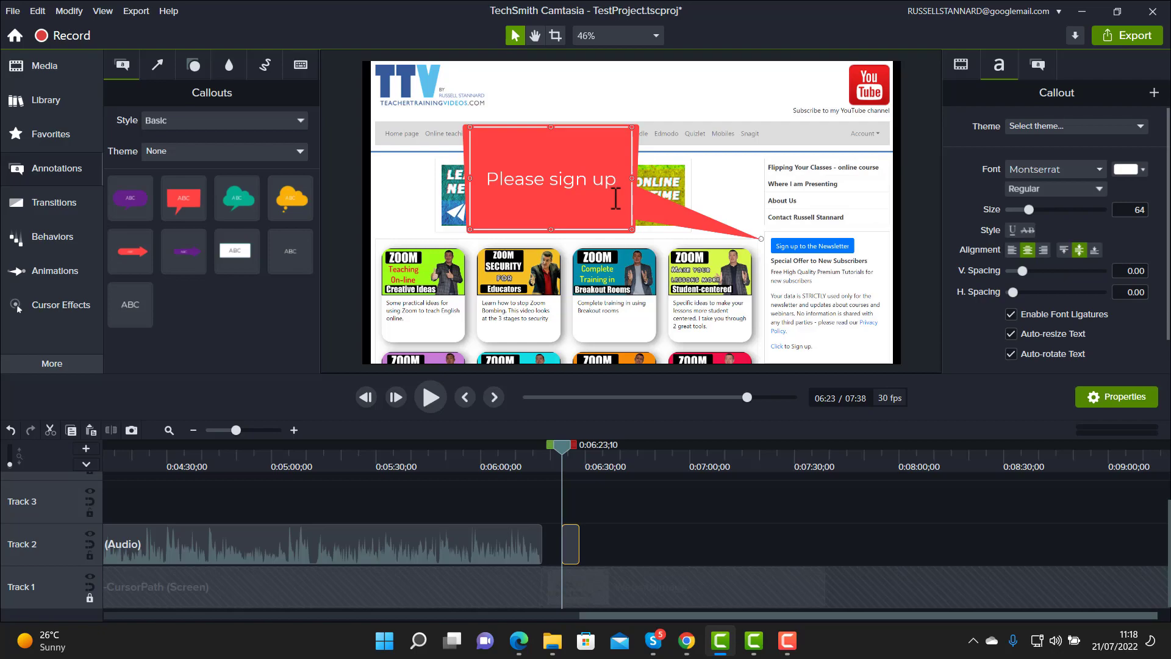
Step: Lengthen the speech bubble clip on Track 2 and play it back from 0:06:21;12, stopping partway through the clip
left_click_drag(560, 447, 553, 449)
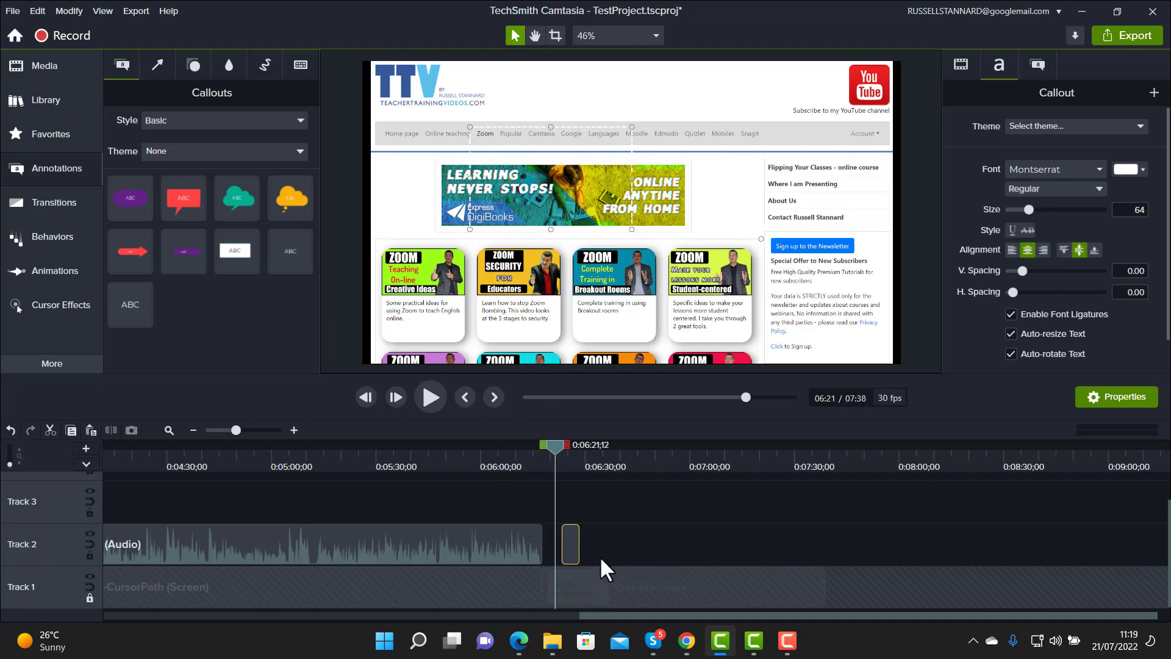
left_click_drag(579, 543, 644, 553)
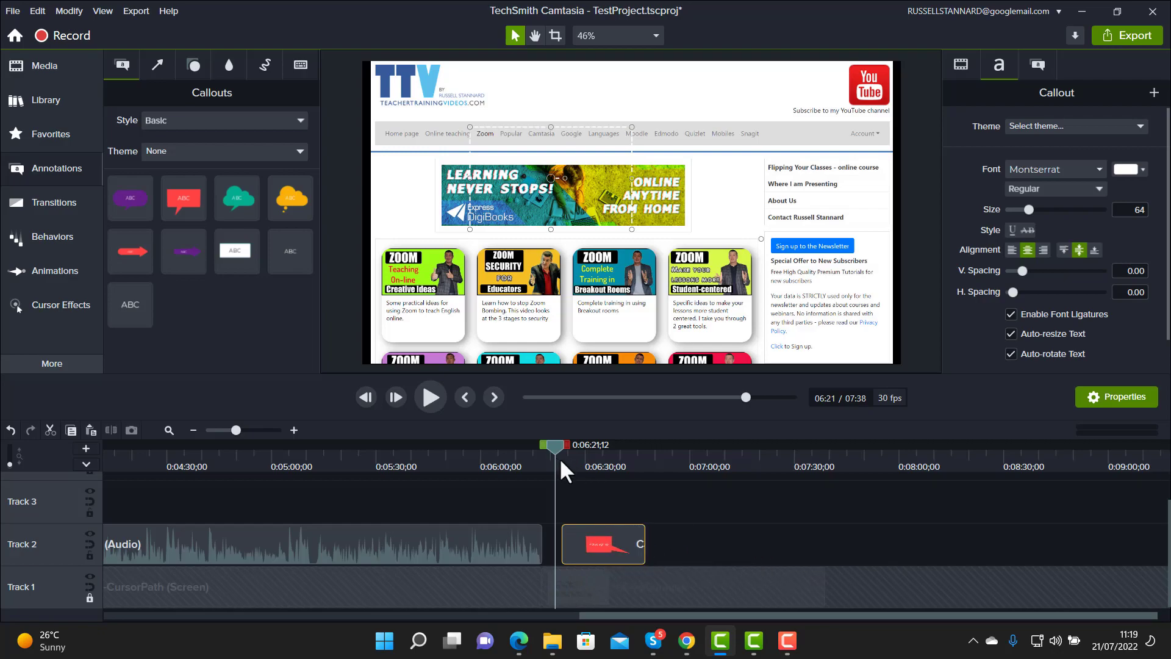
left_click(430, 400)
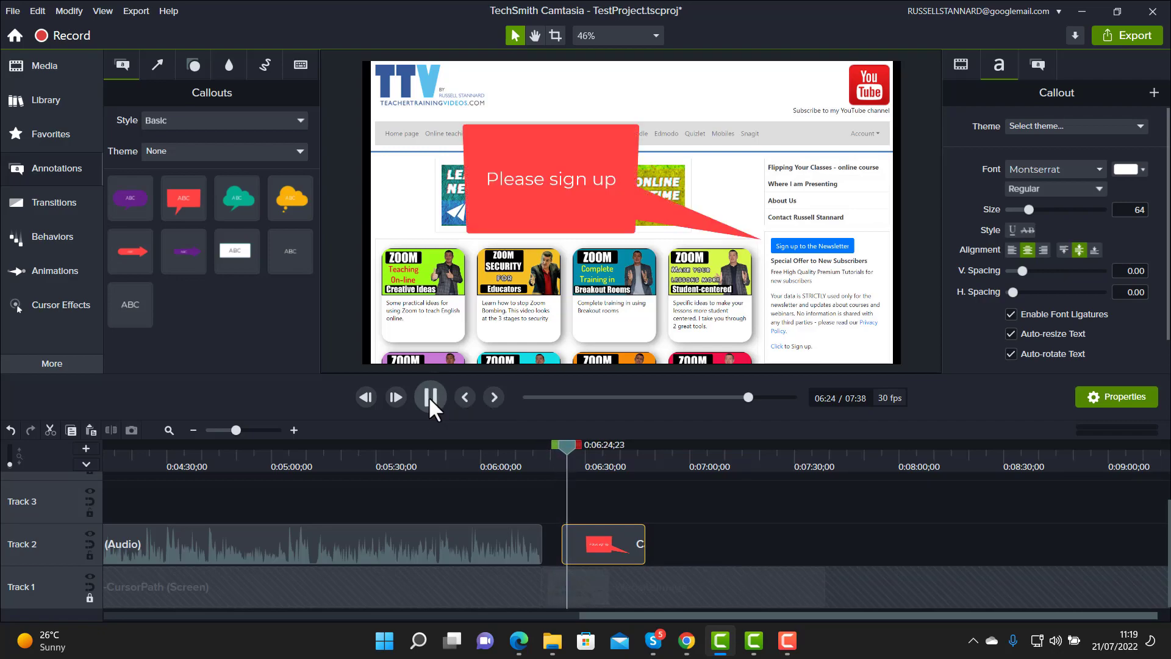
left_click(429, 397)
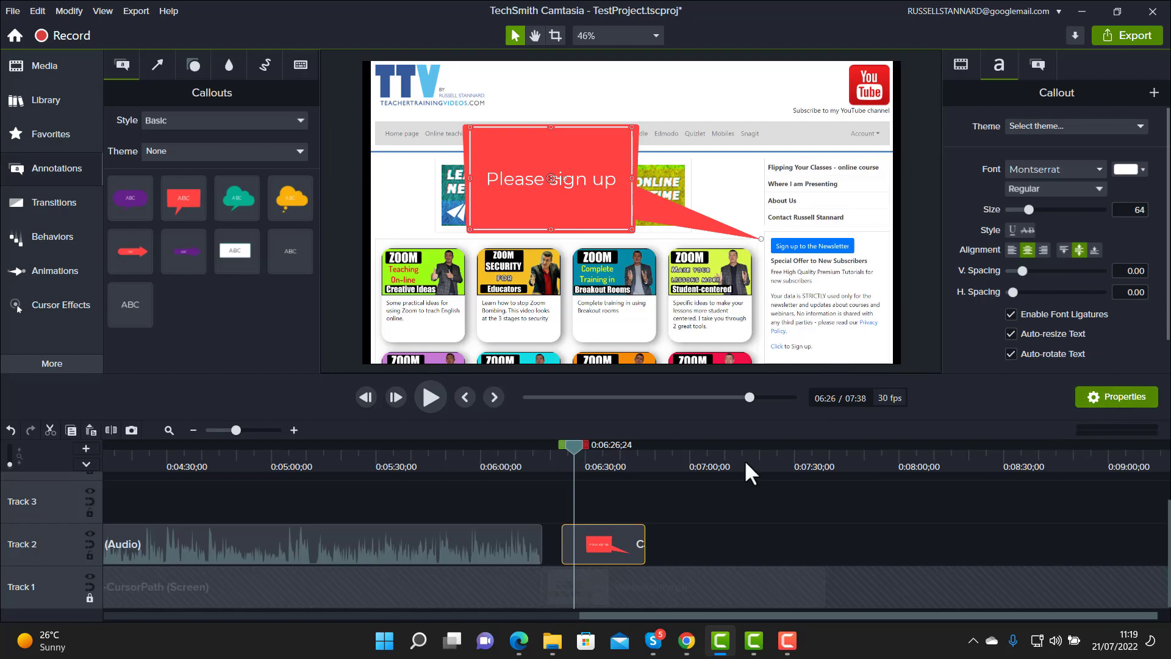
Step: Try the Thought Bubble 1 shape on the "Please sign up" callout and undo the change
left_click(1037, 61)
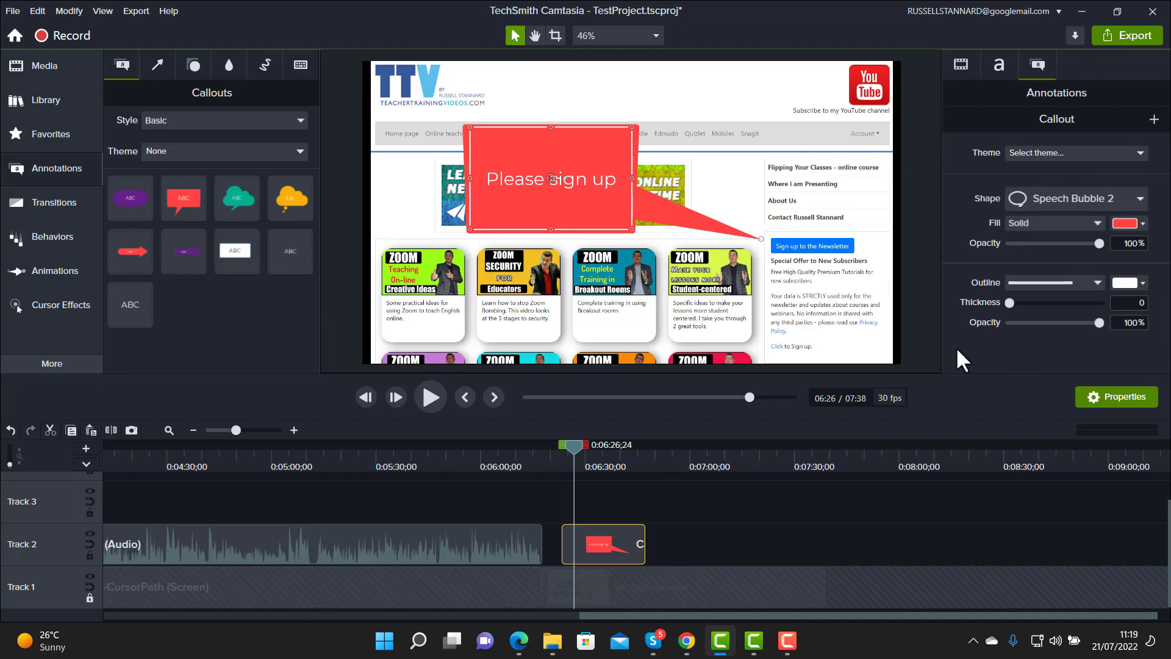
left_click(1140, 199)
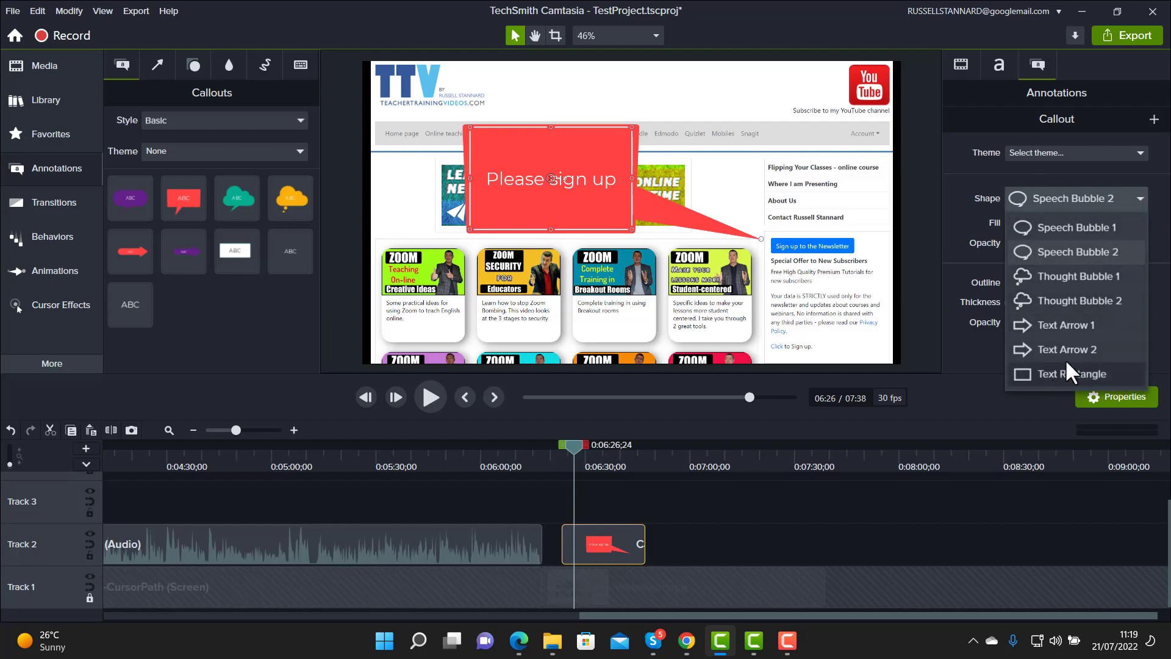
left_click(1056, 272)
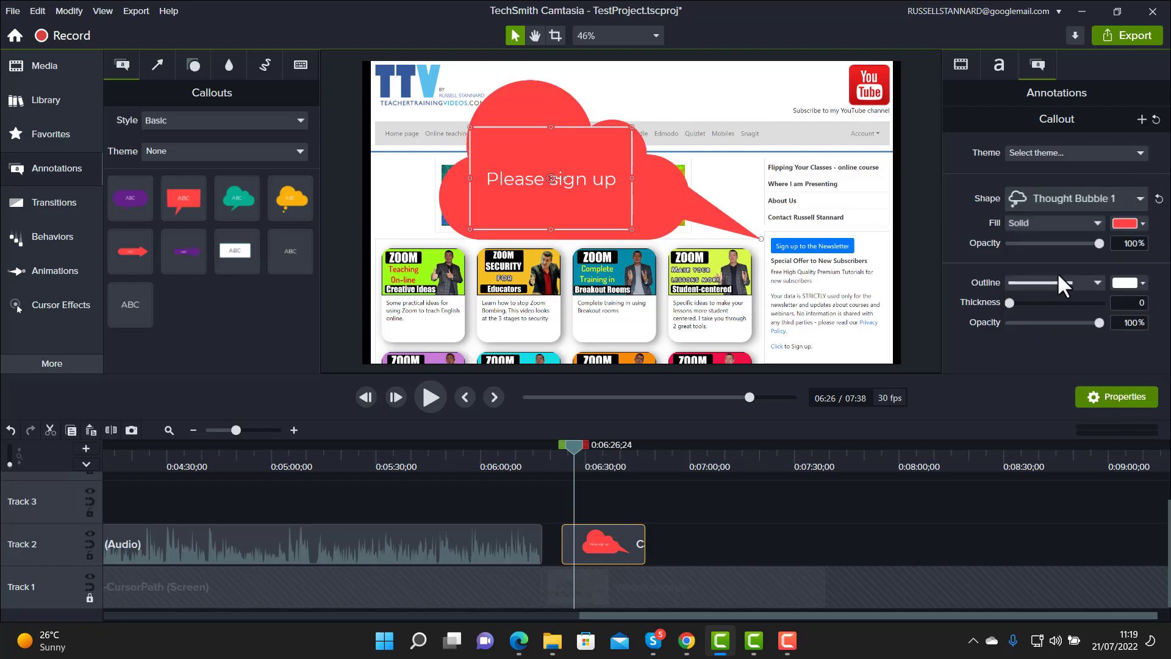
left_click(10, 430)
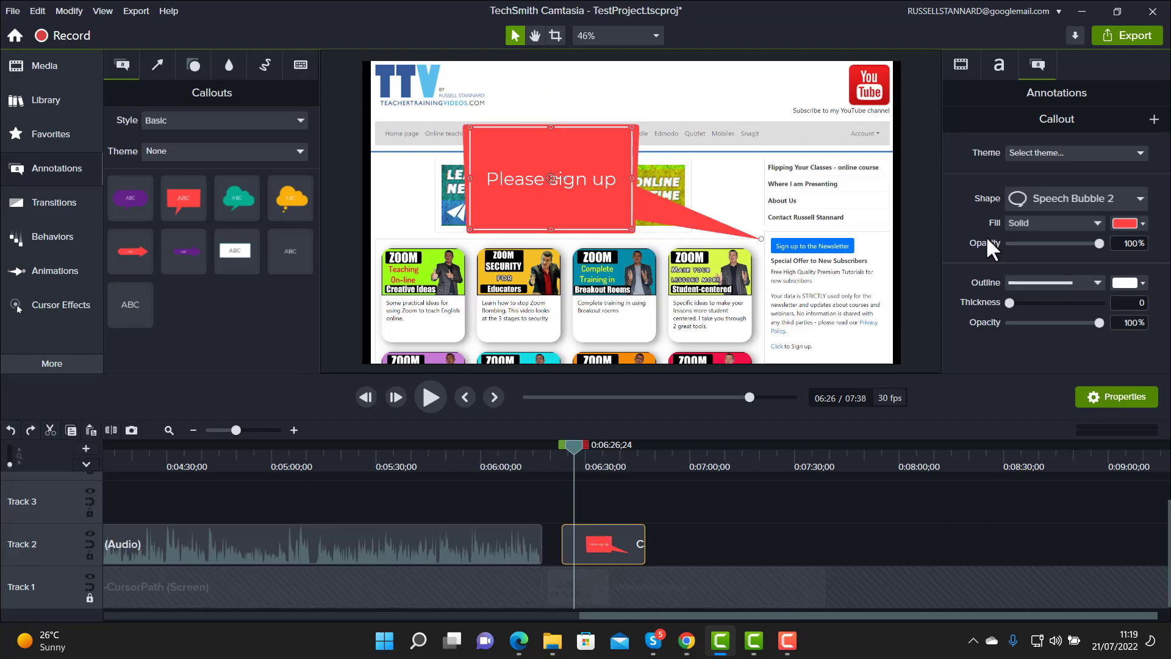
Step: Fill the speech bubble with the blue sampled from the newsletter sign-up button on the website image
left_click(1143, 223)
left_click(1140, 255)
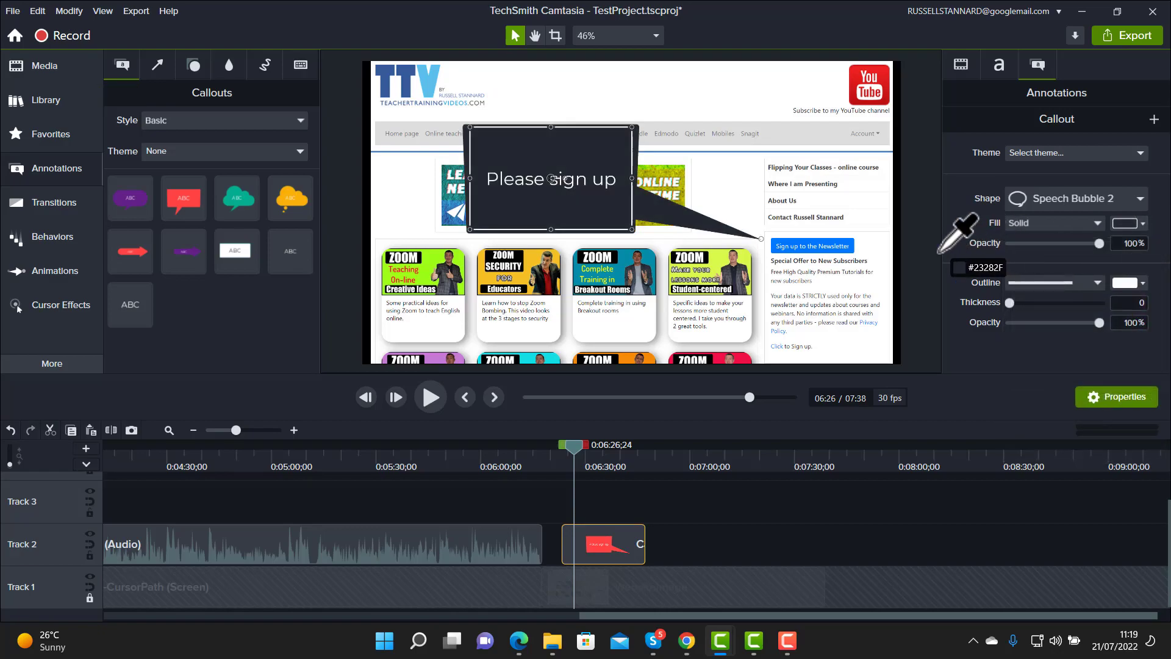
left_click(851, 243)
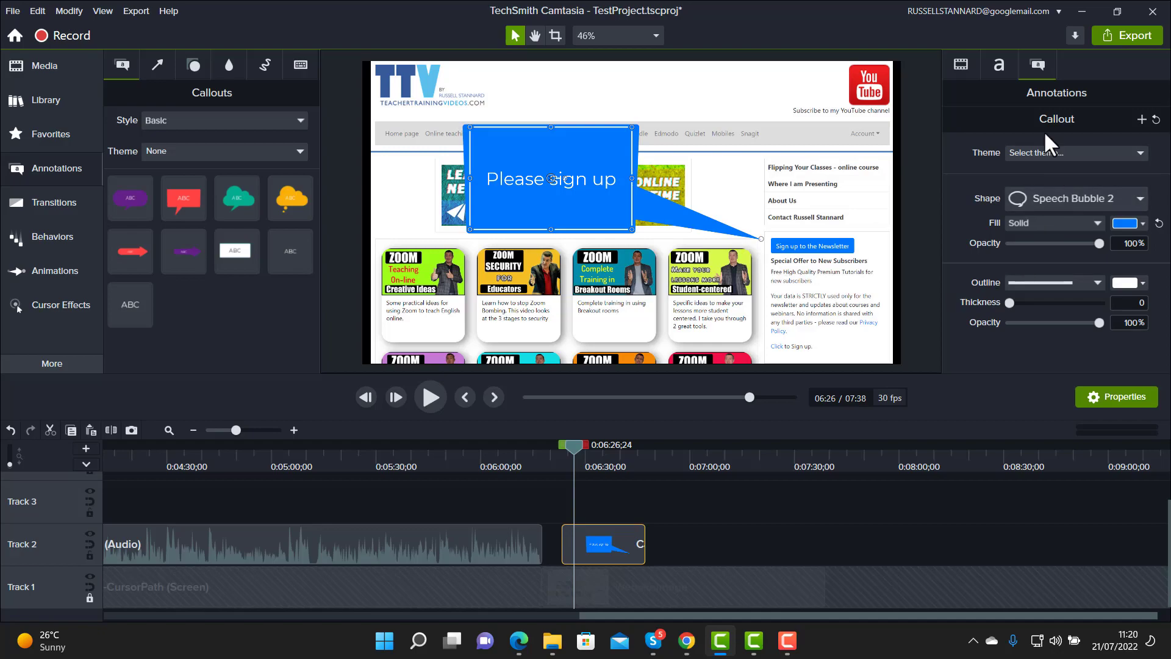
Step: Set the "Please sign up" text to the Arial Black font and make the speech bubble taller by extending its lower edge
left_click(999, 65)
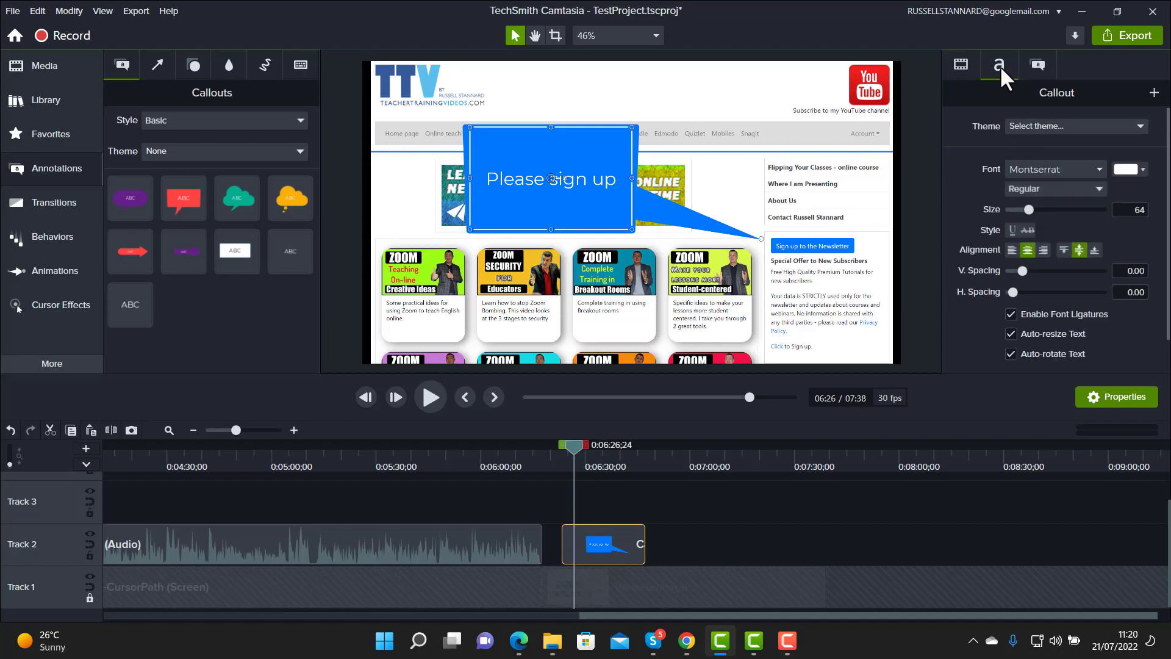
double_click(561, 187)
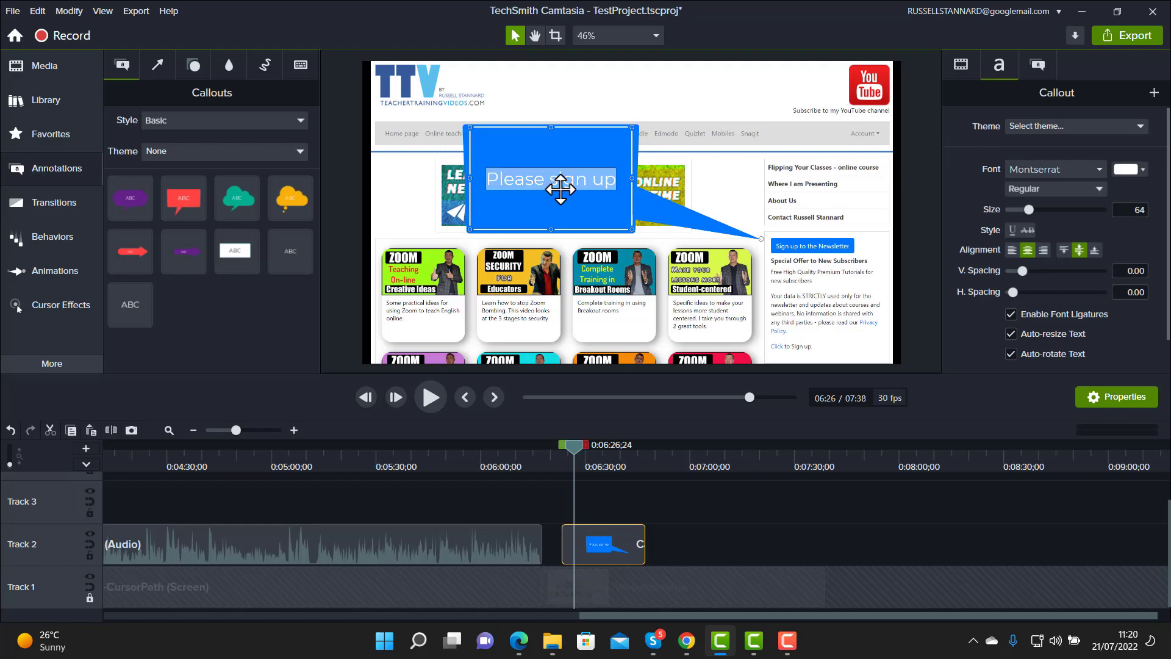
left_click(1099, 170)
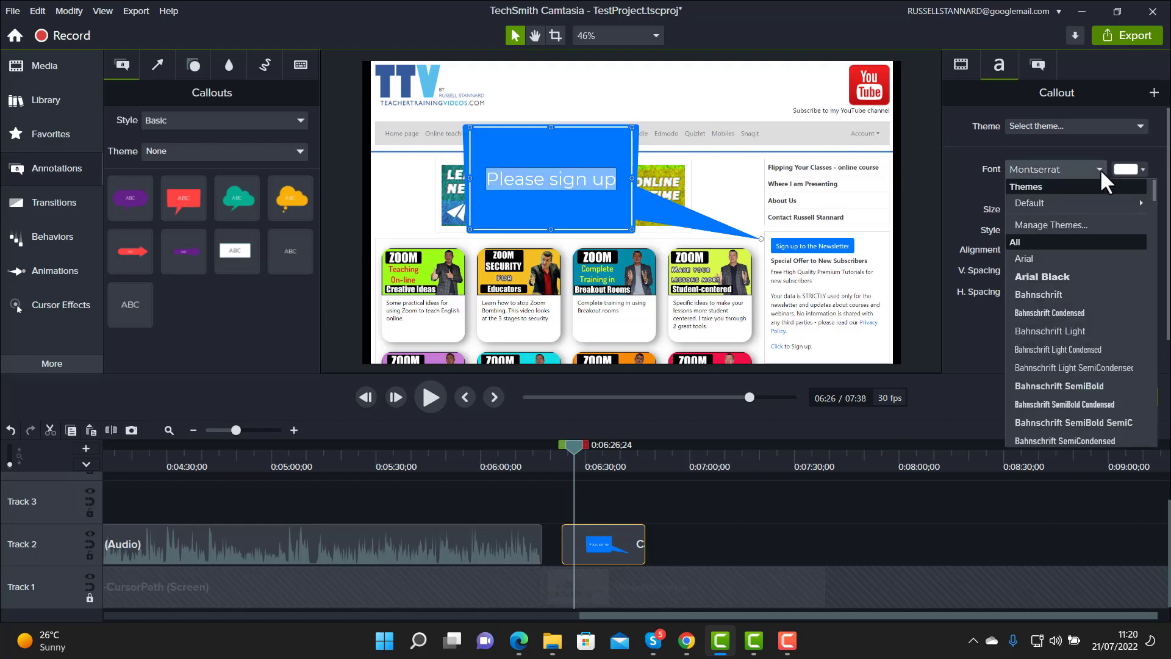
left_click(1037, 276)
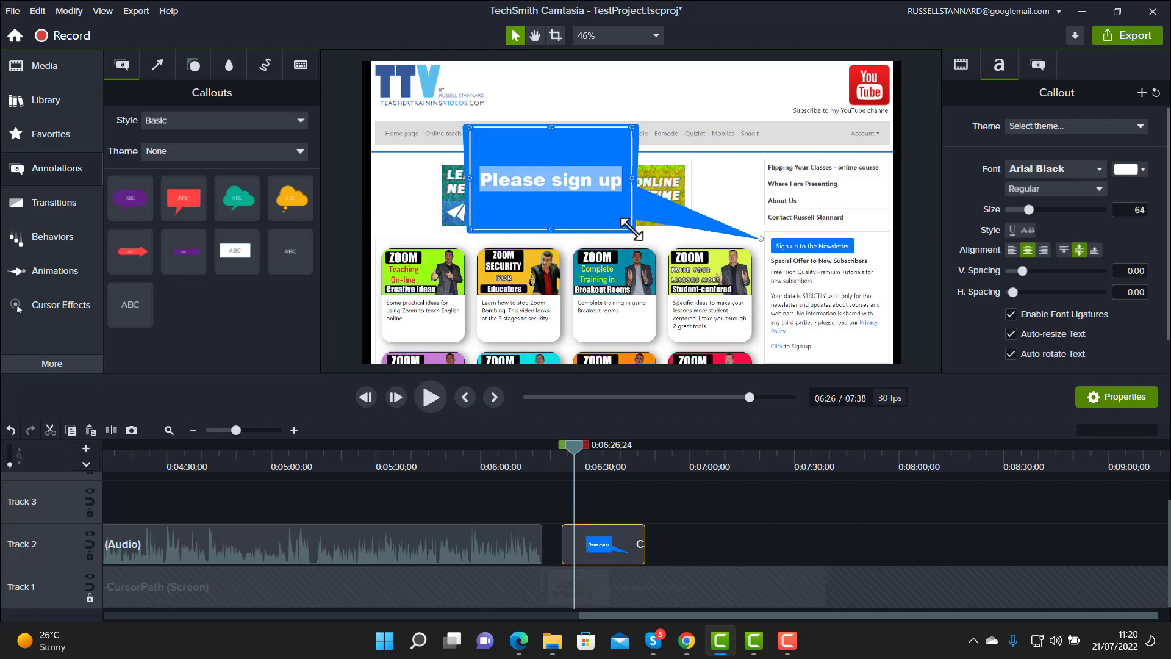
left_click_drag(633, 236, 631, 261)
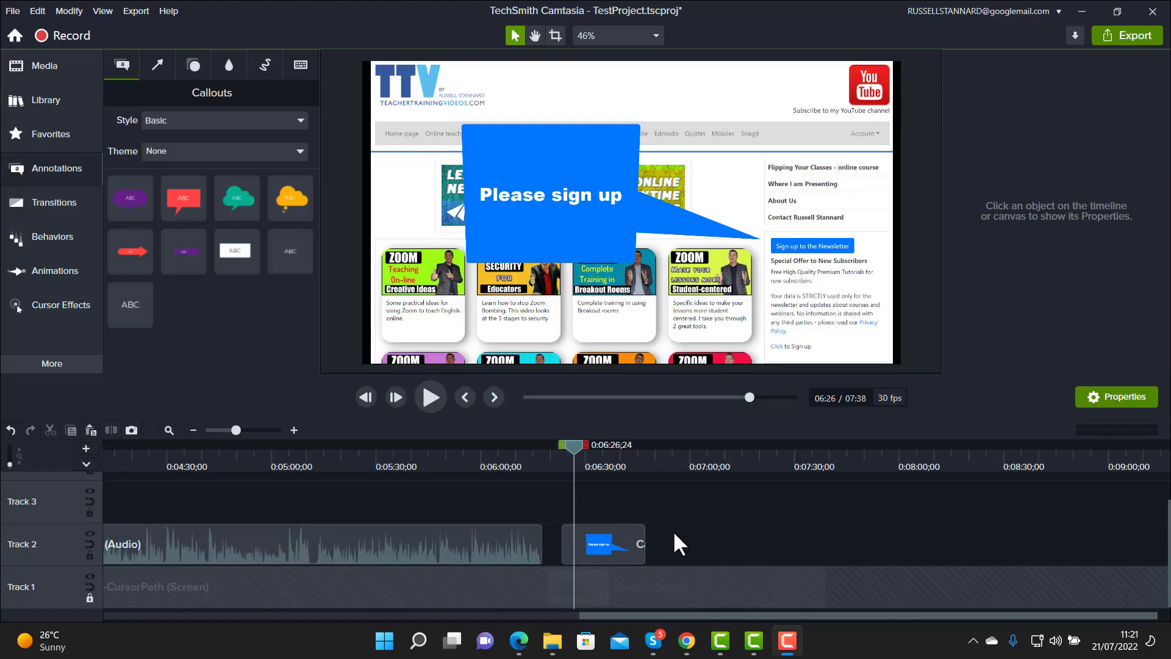
Step: Delete the speech bubble callout from Track 2 and add the red Basic arrow callout over the website thumbnails at 0:06:21;27
left_click(605, 550)
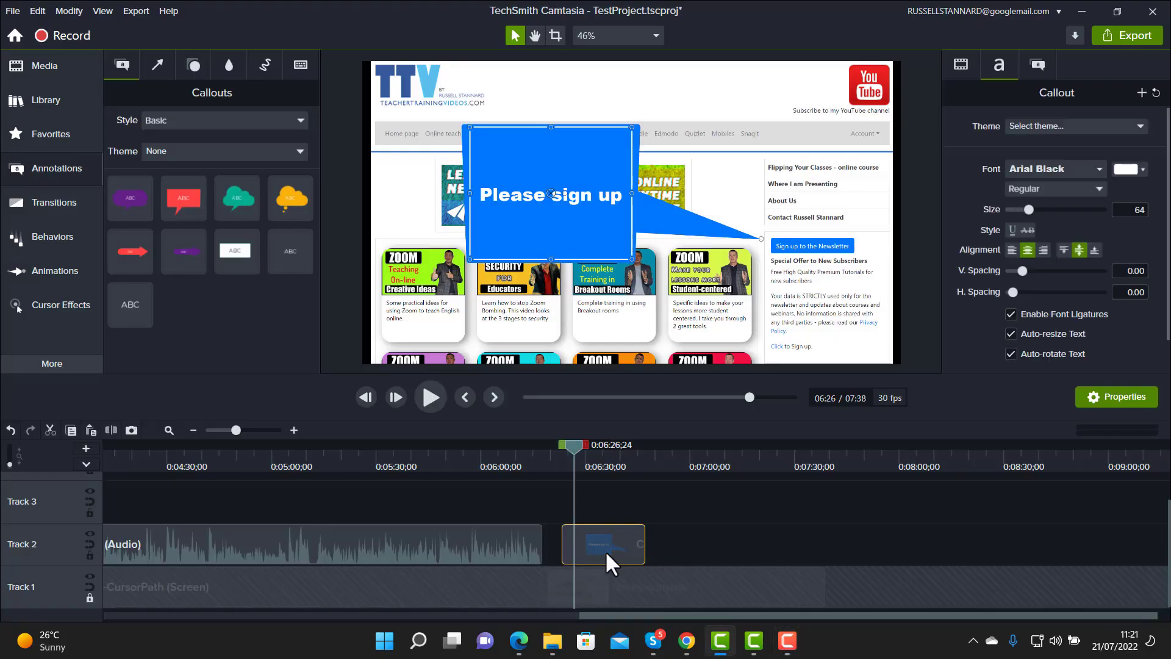
key("Delete")
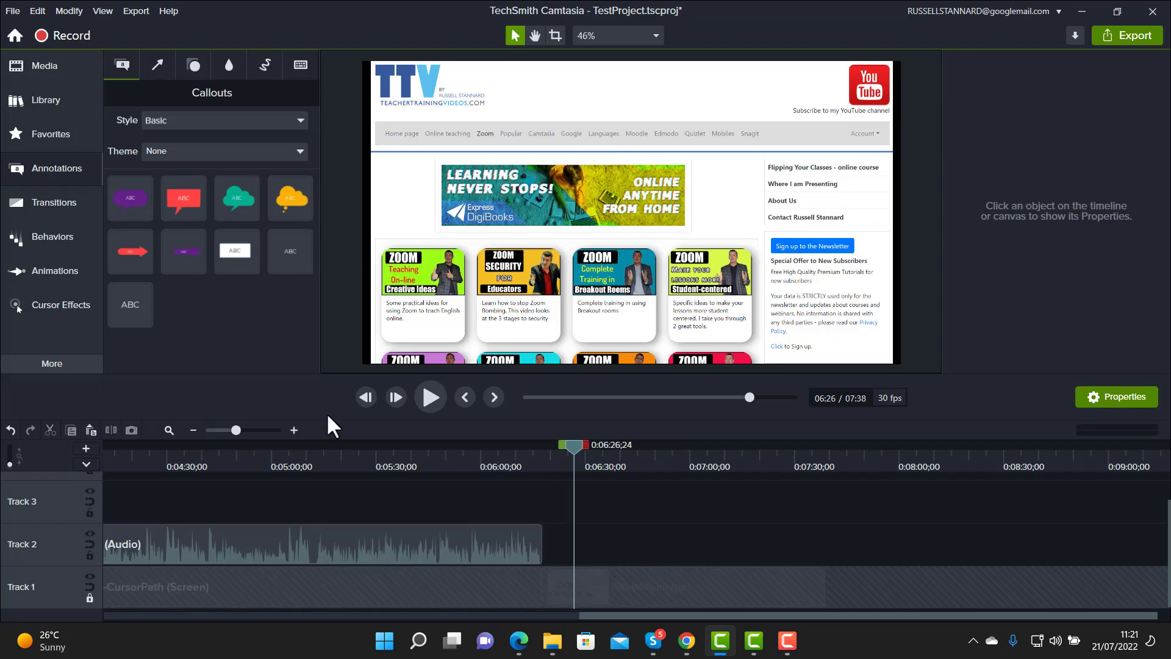
left_click_drag(573, 444, 556, 446)
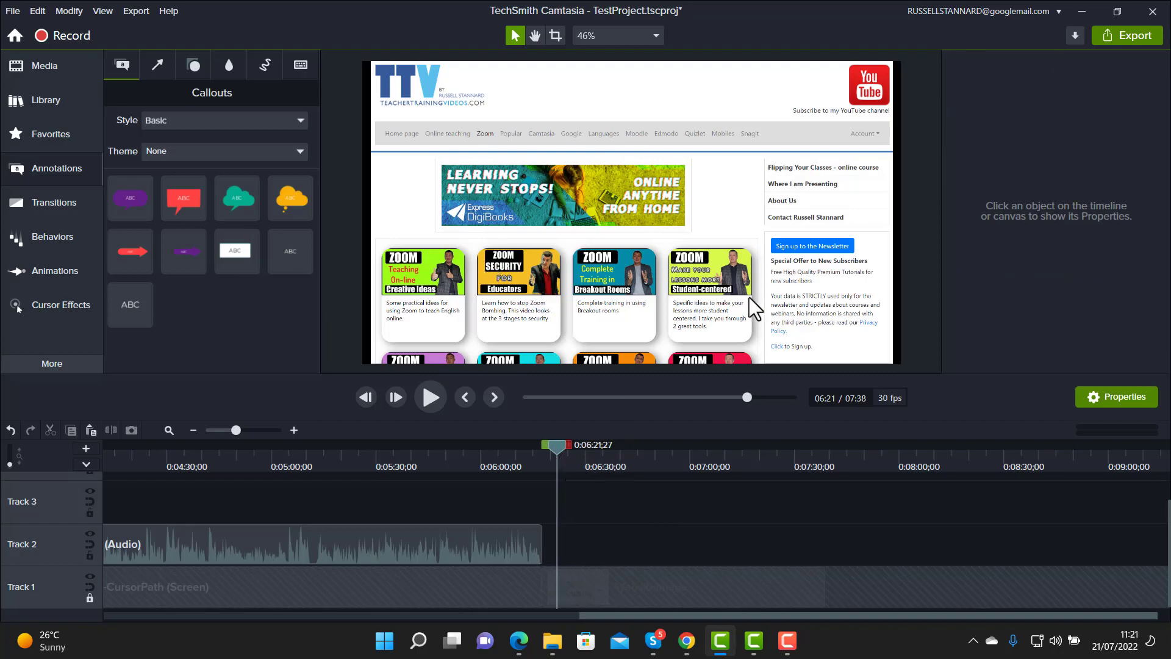
left_click_drag(135, 266, 454, 302)
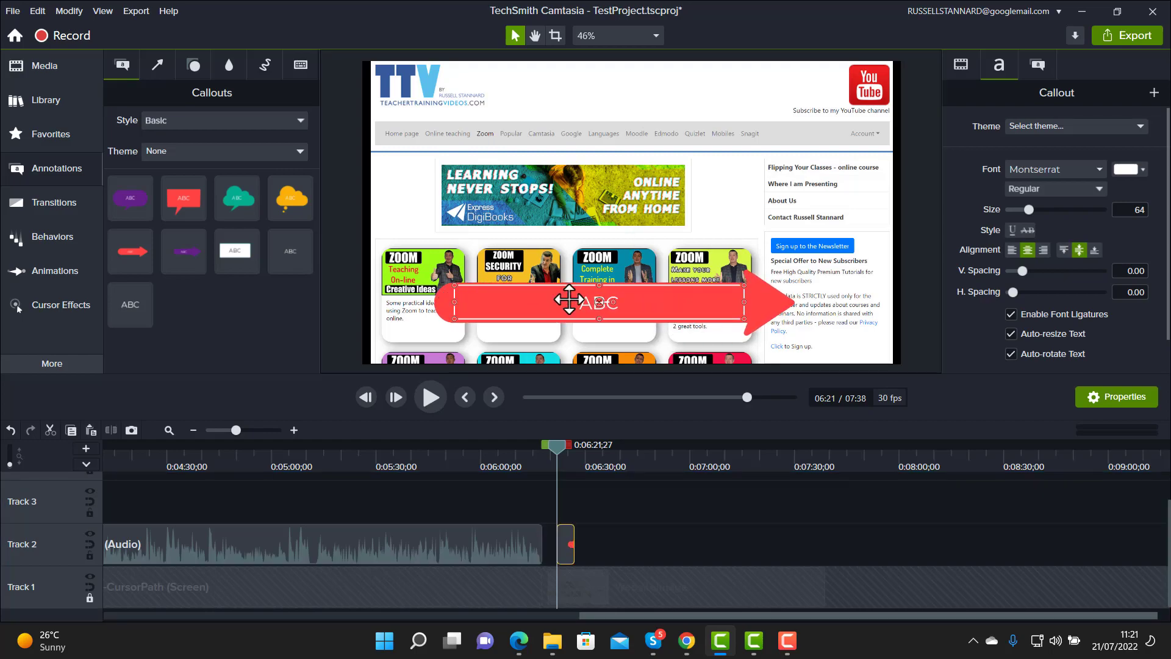
double_click(649, 305)
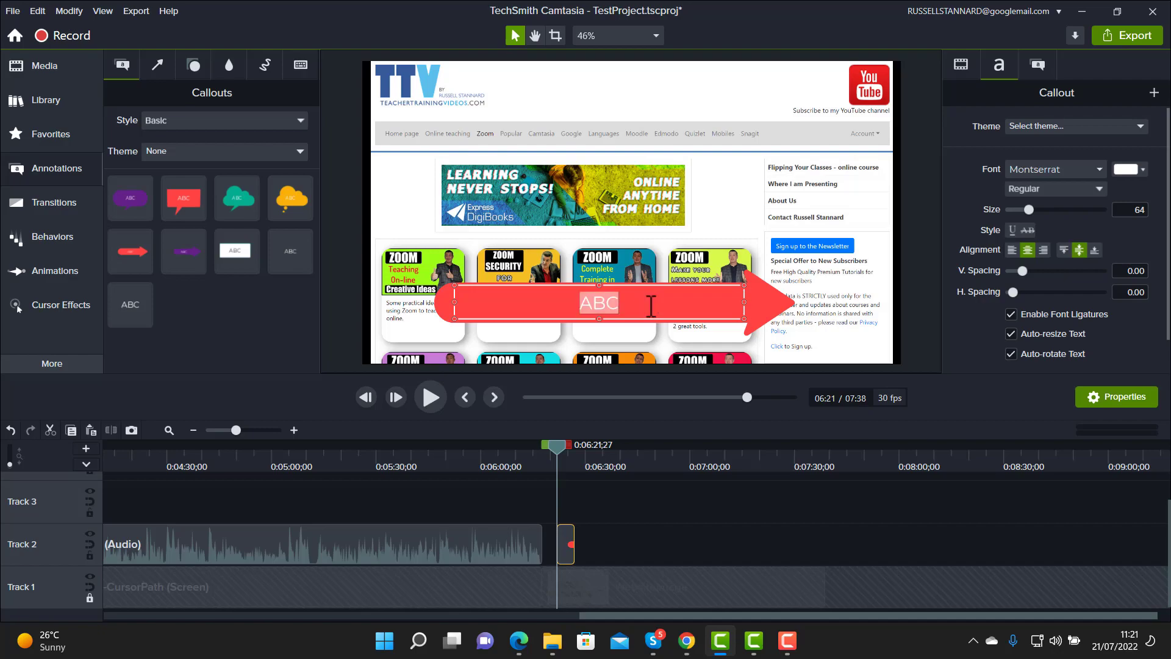
type("w")
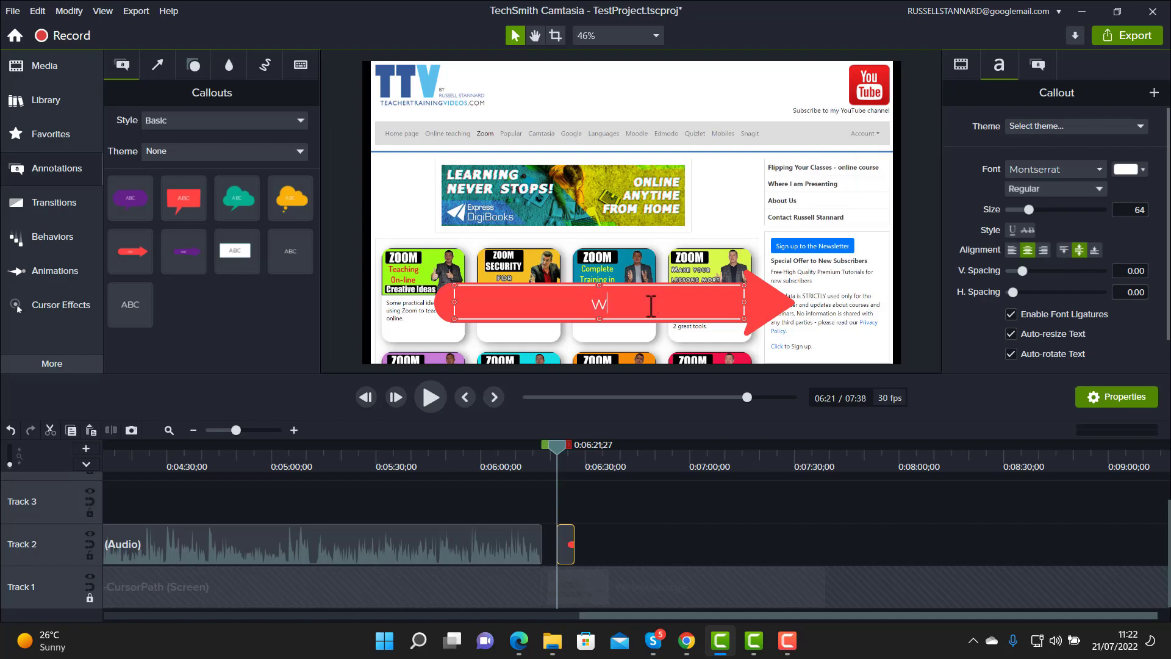
type("ww.teachertraini")
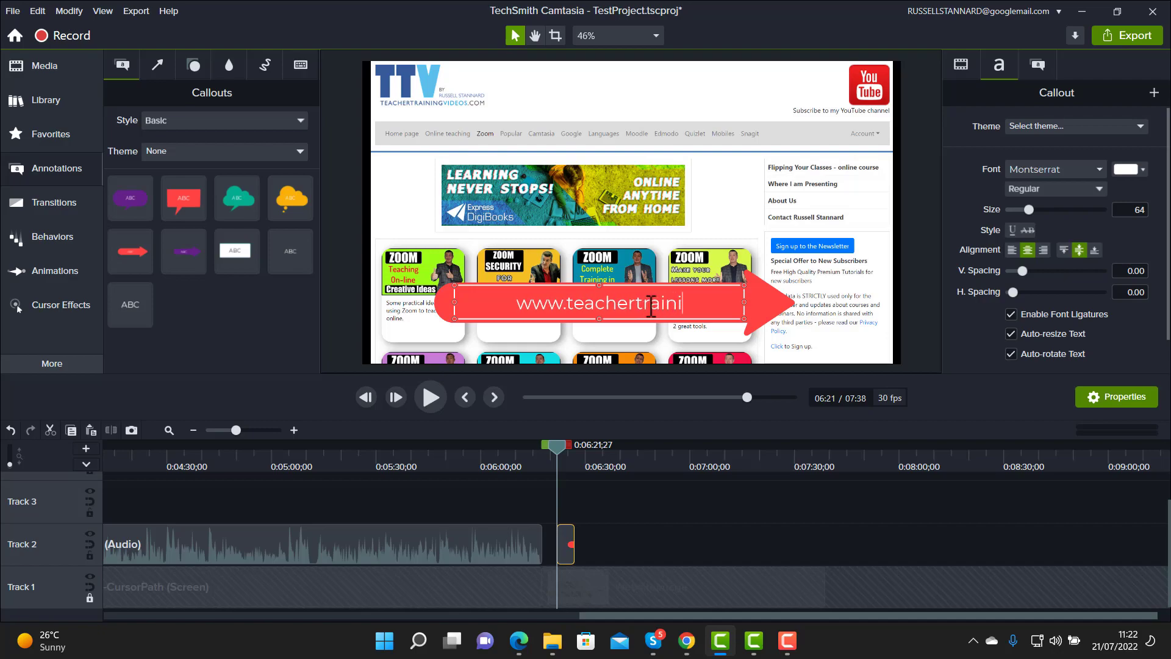
type("ngvideos.com")
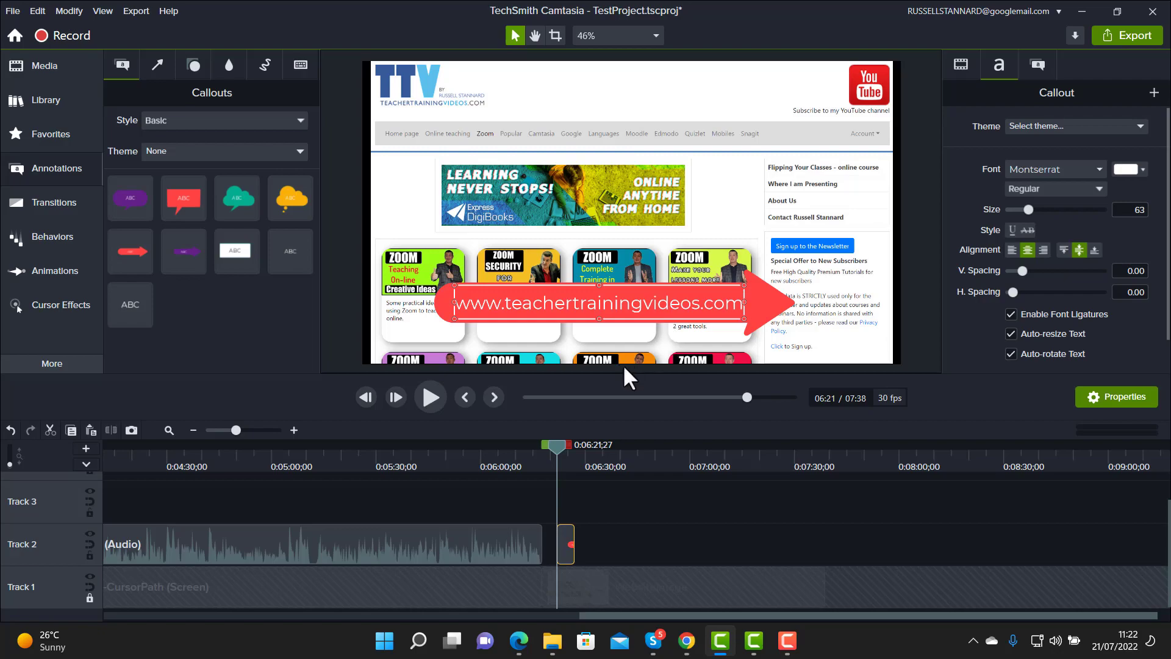
Step: Extend the arrow callout clip to end at about 0:06:35 and play back its start and its end
left_click_drag(570, 539, 603, 539)
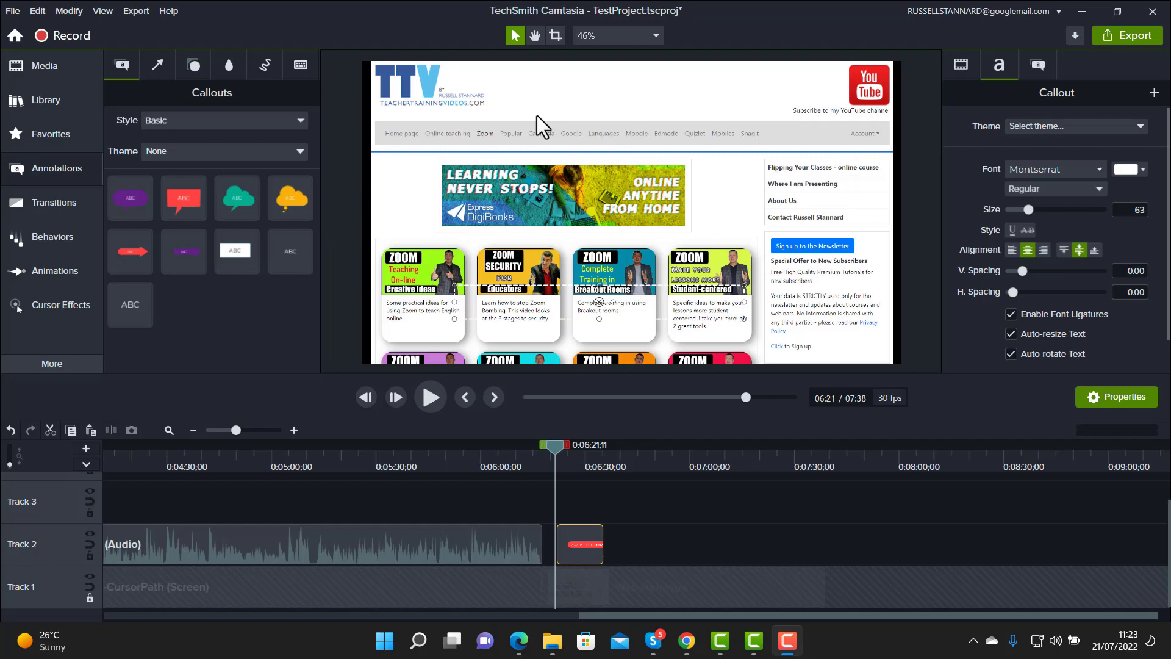
left_click(432, 397)
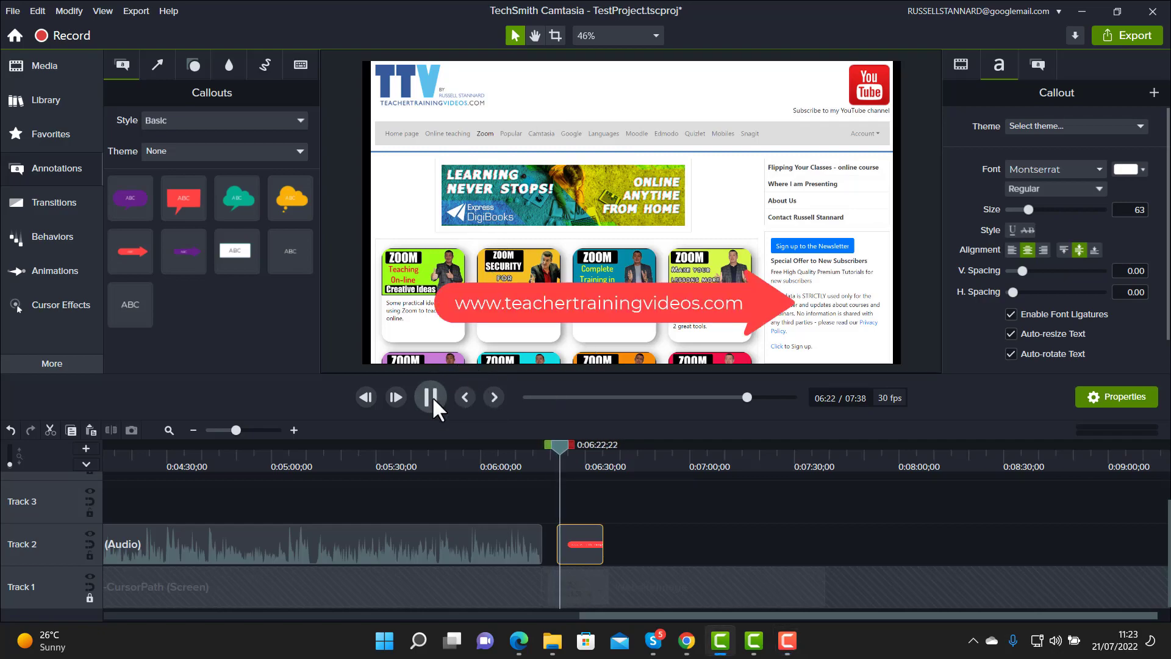
left_click(432, 396)
left_click_drag(565, 448, 599, 462)
left_click(429, 397)
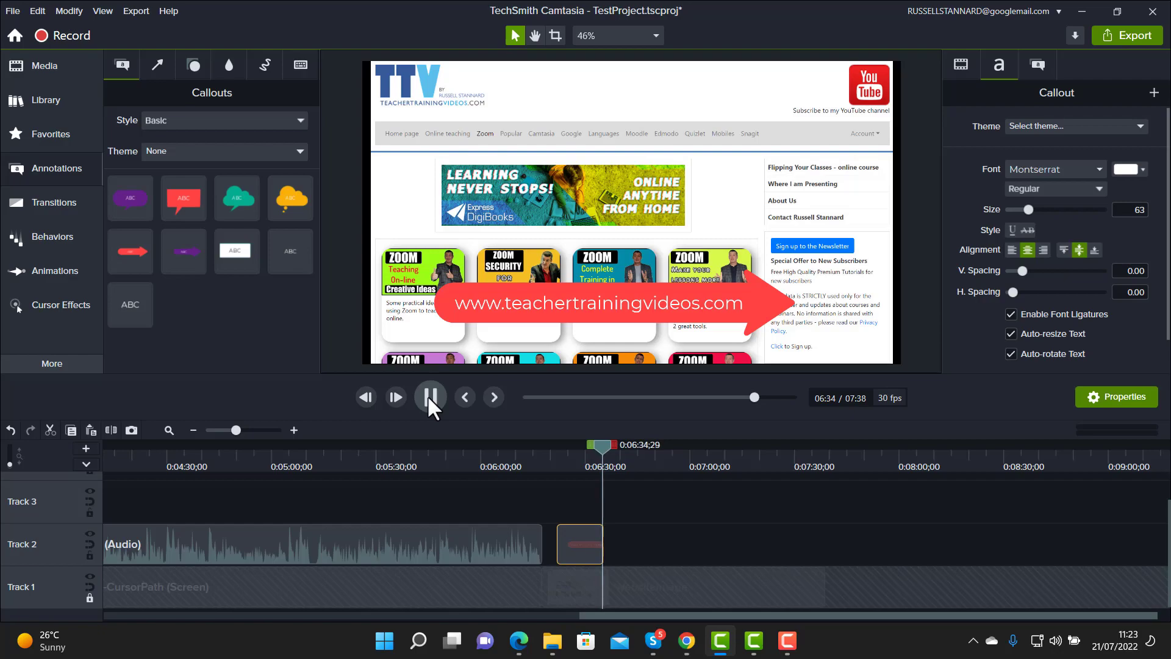
left_click(429, 397)
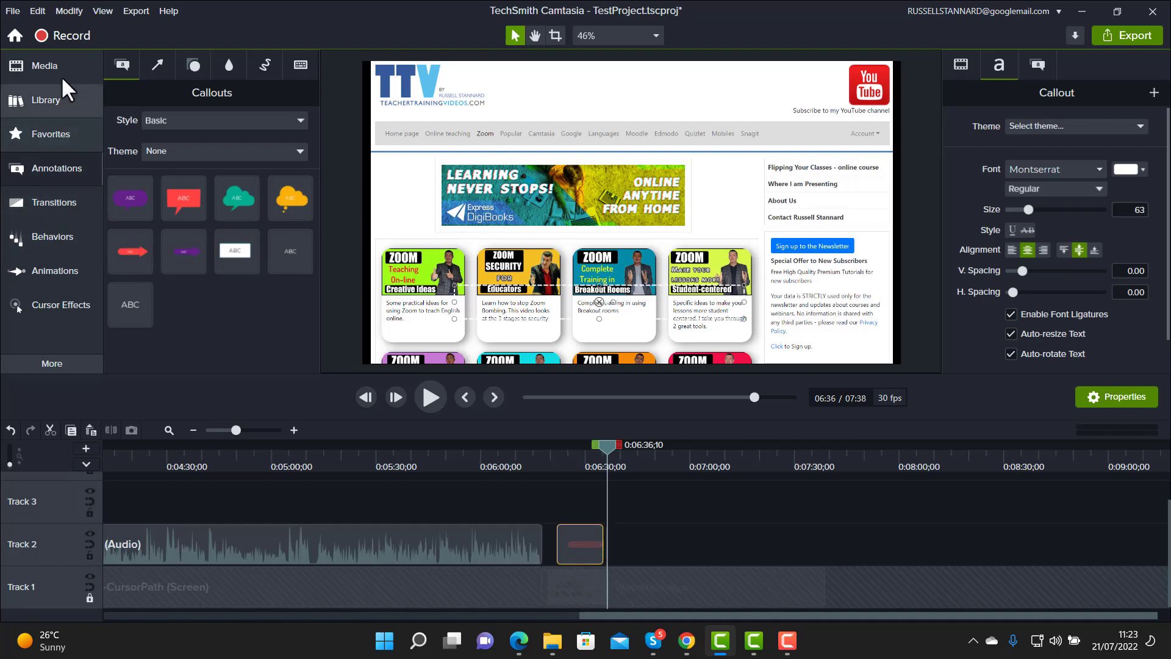
Step: Apply the Sliding behavior to the arrow callout clip on Track 2
left_click(49, 240)
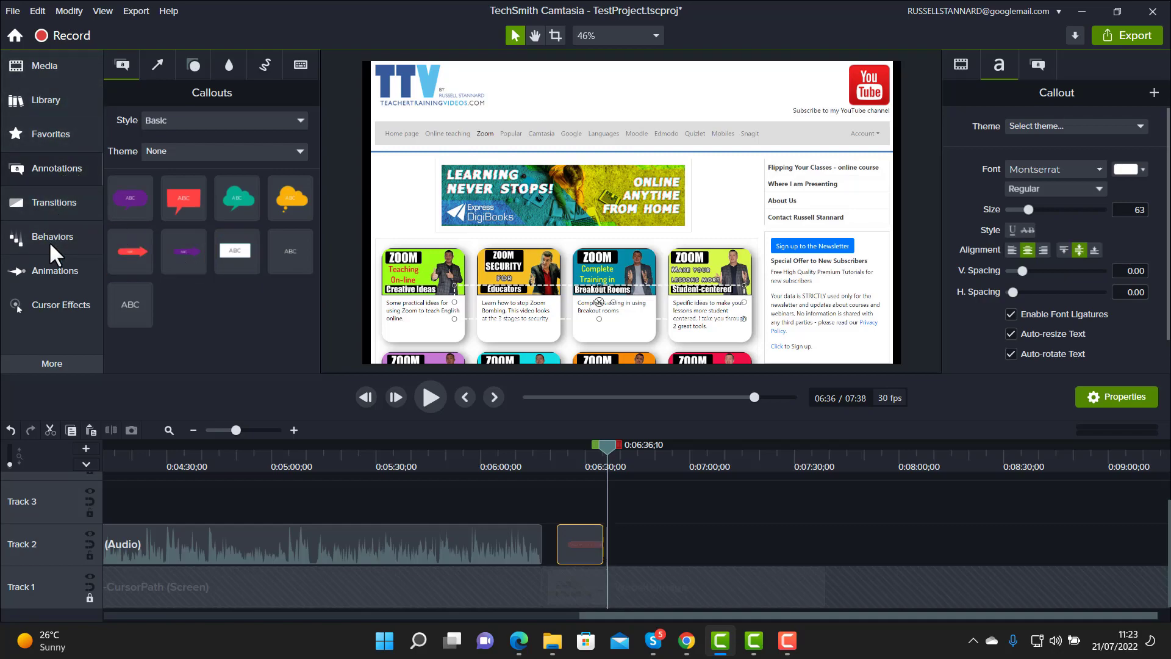
left_click_drag(317, 200, 321, 312)
mouse_move(140, 328)
left_click_drag(140, 328, 575, 536)
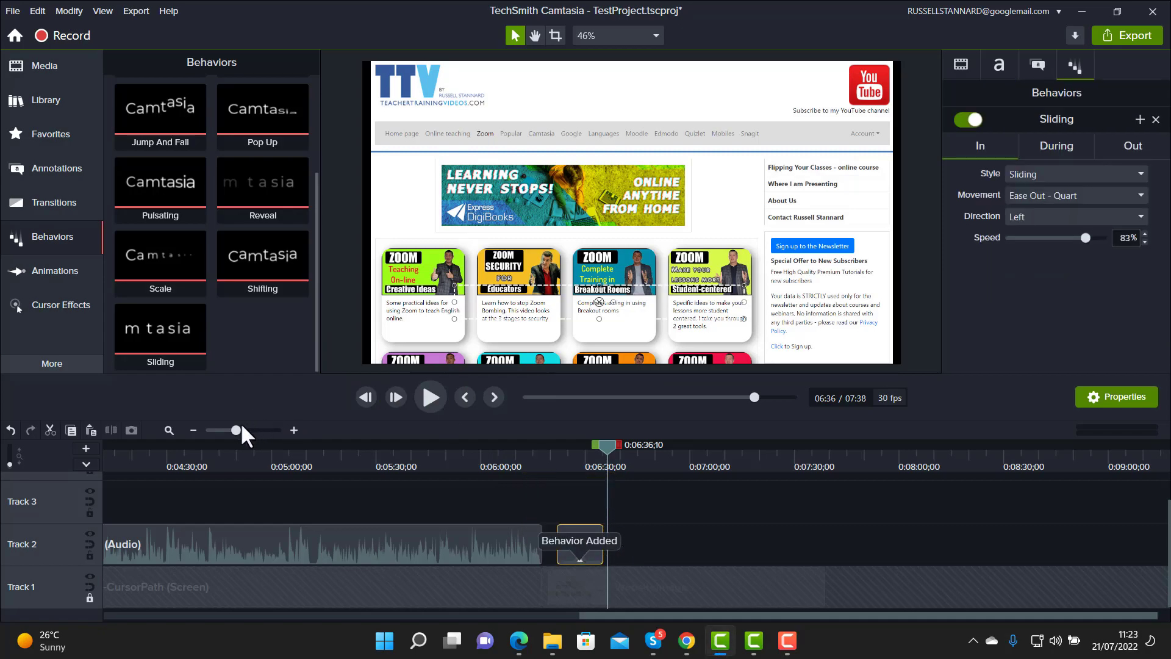
Step: Shorten the arrow callout clip to end at about 0:06:27 and place the playhead just before its start, at 0:06:21
left_click_drag(237, 430, 243, 430)
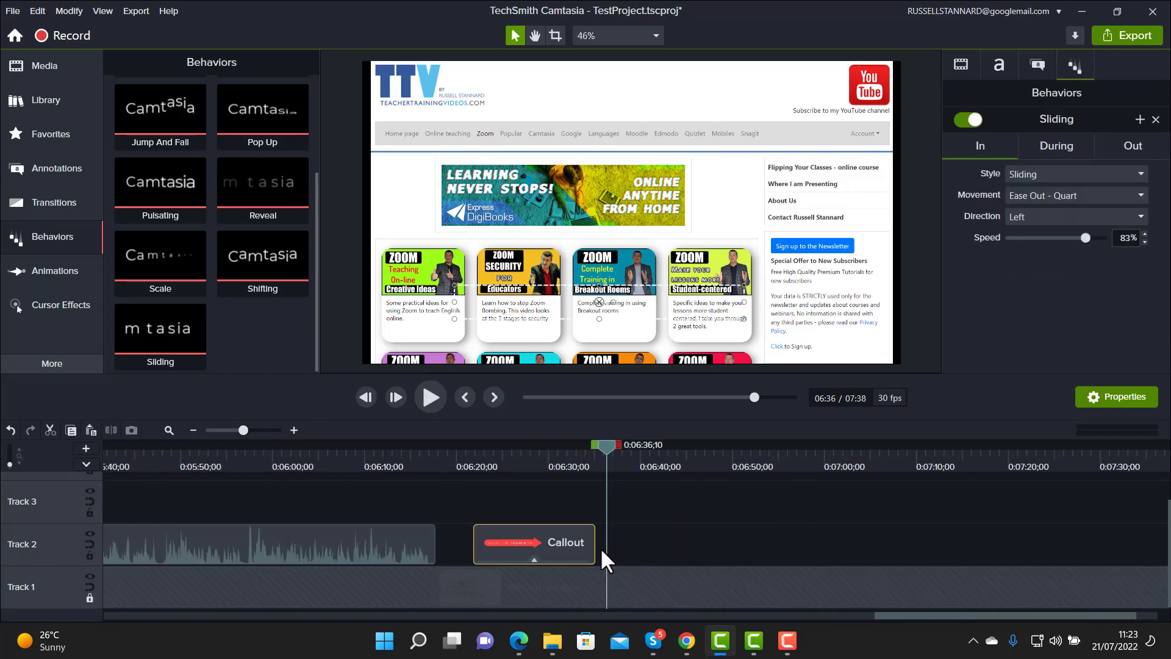
left_click_drag(593, 545, 524, 545)
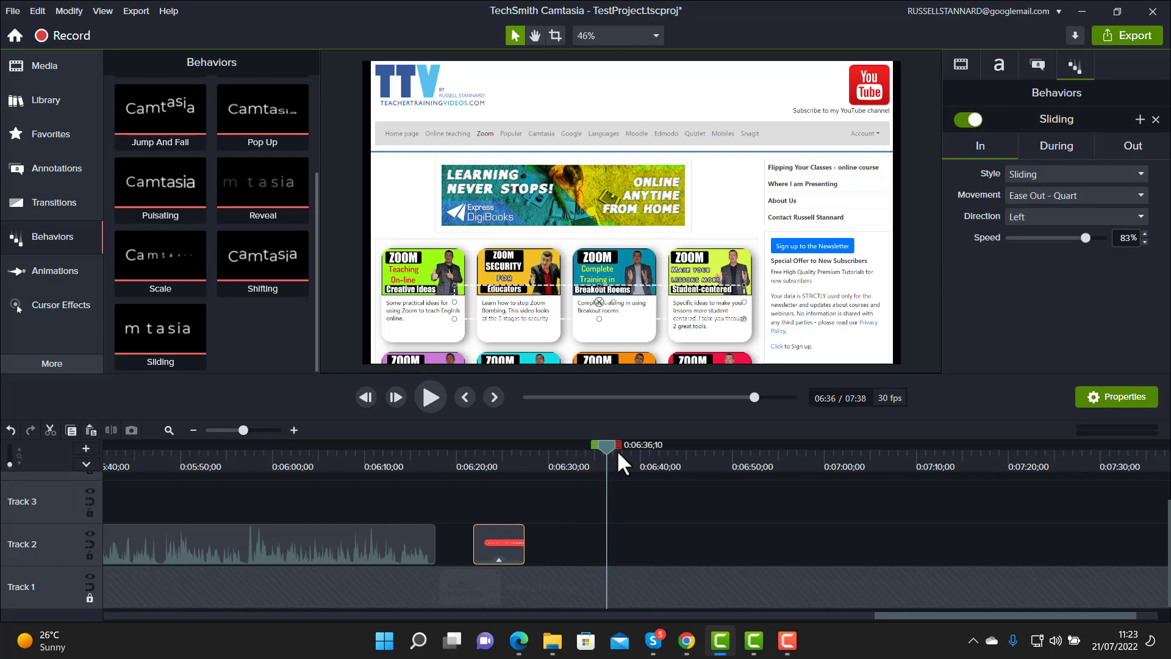
left_click_drag(606, 451, 466, 463)
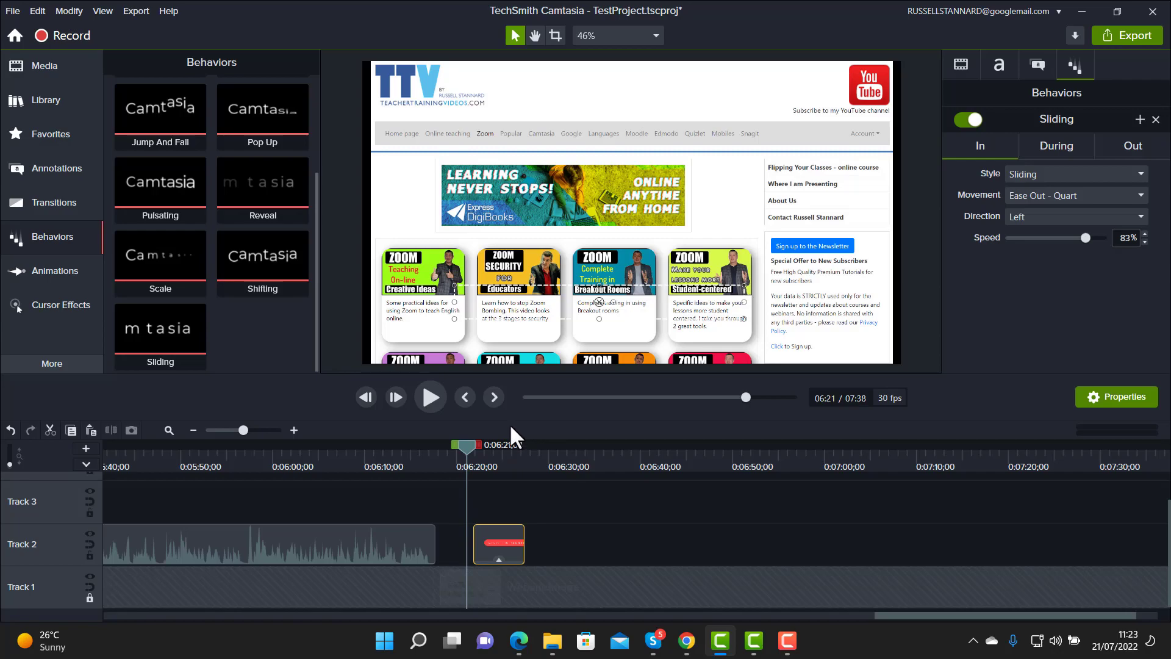
Step: Play back the arrow callout clip from 0:06:21 to check its Sliding behavior, and return the playhead to about 0:06:23
left_click(425, 390)
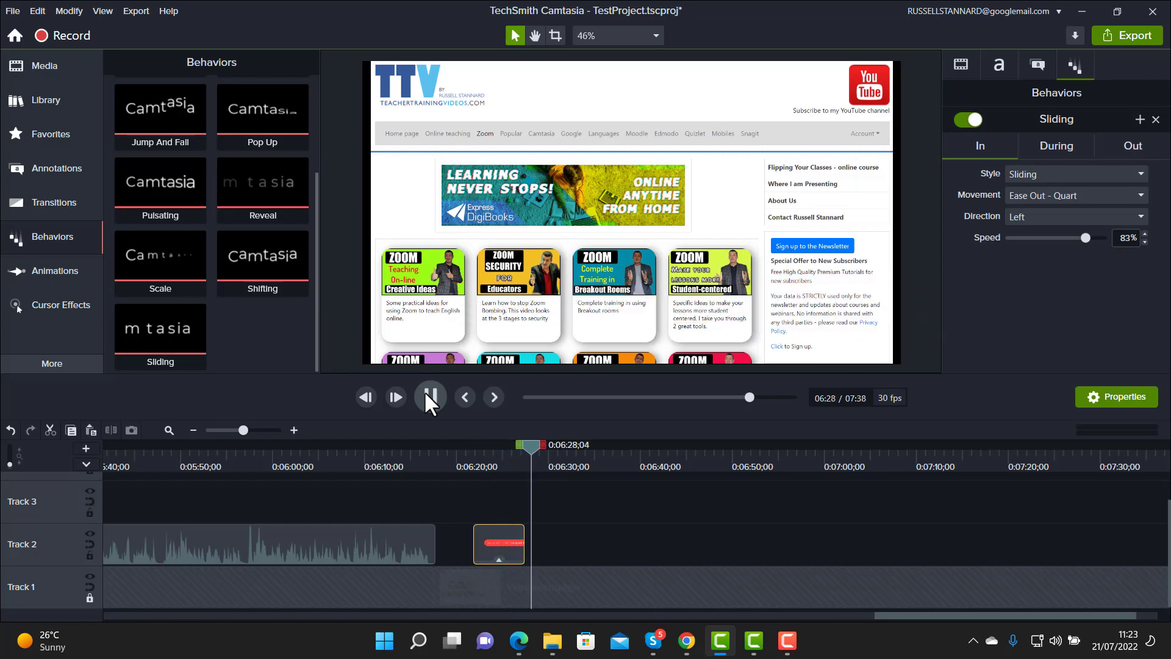
left_click(425, 394)
left_click_drag(529, 445, 490, 443)
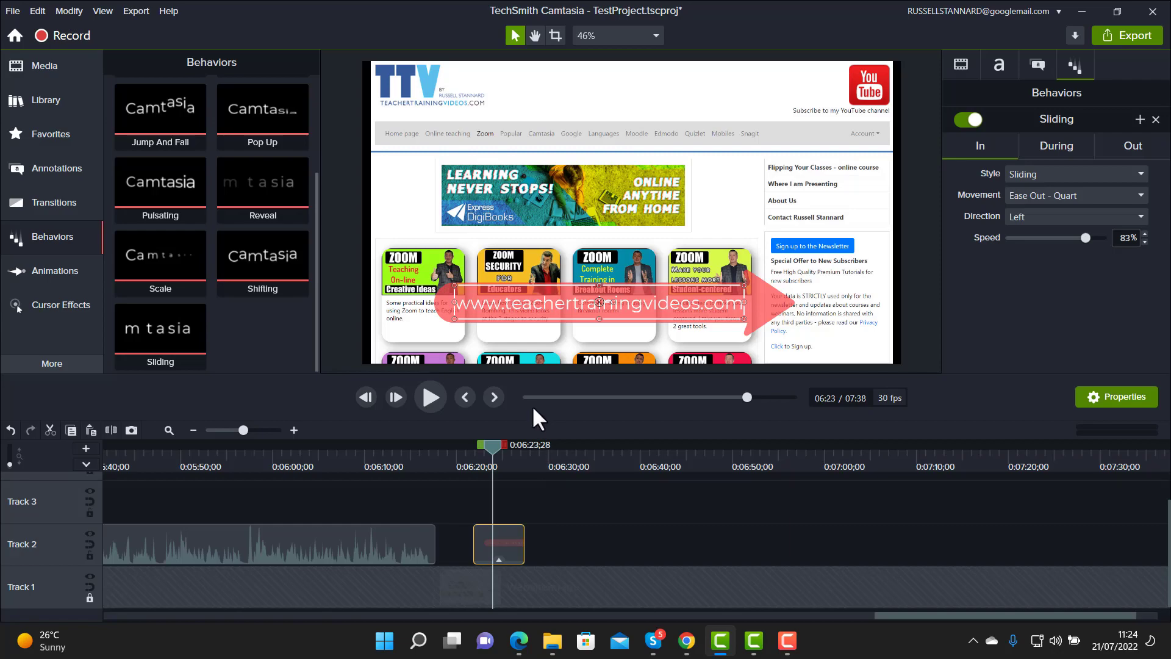
Step: Recolor the arrow callout's fill to blue #007AFF by sampling the website's "Sign up to the Newsletter" button with the eyedropper
left_click(35, 163)
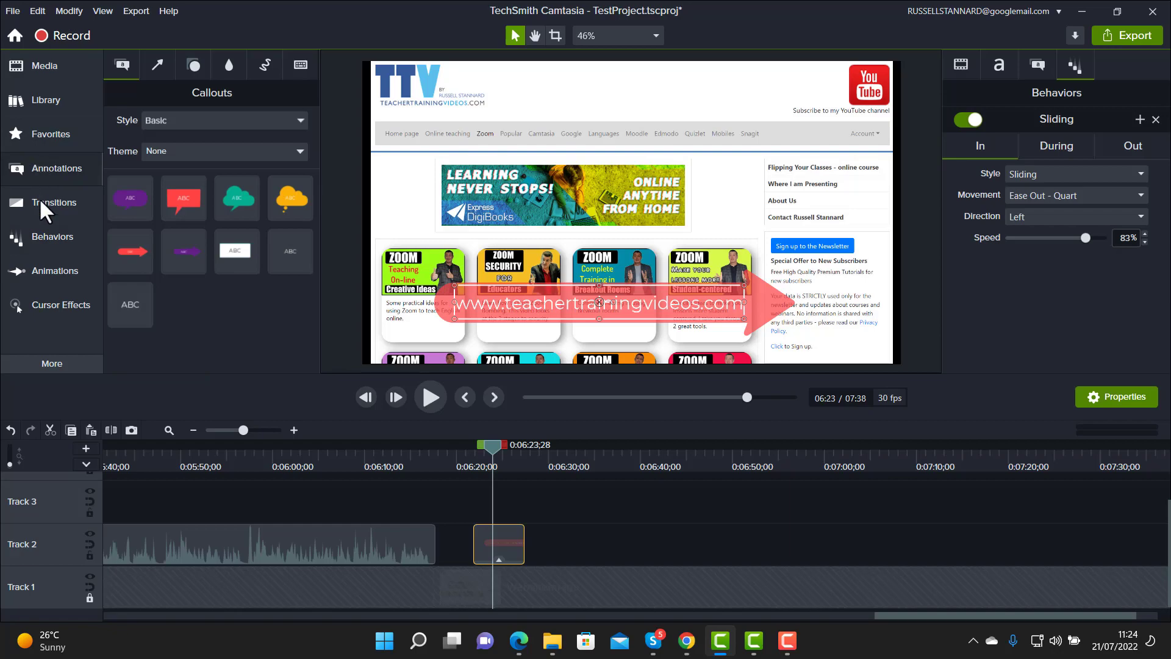
left_click(46, 234)
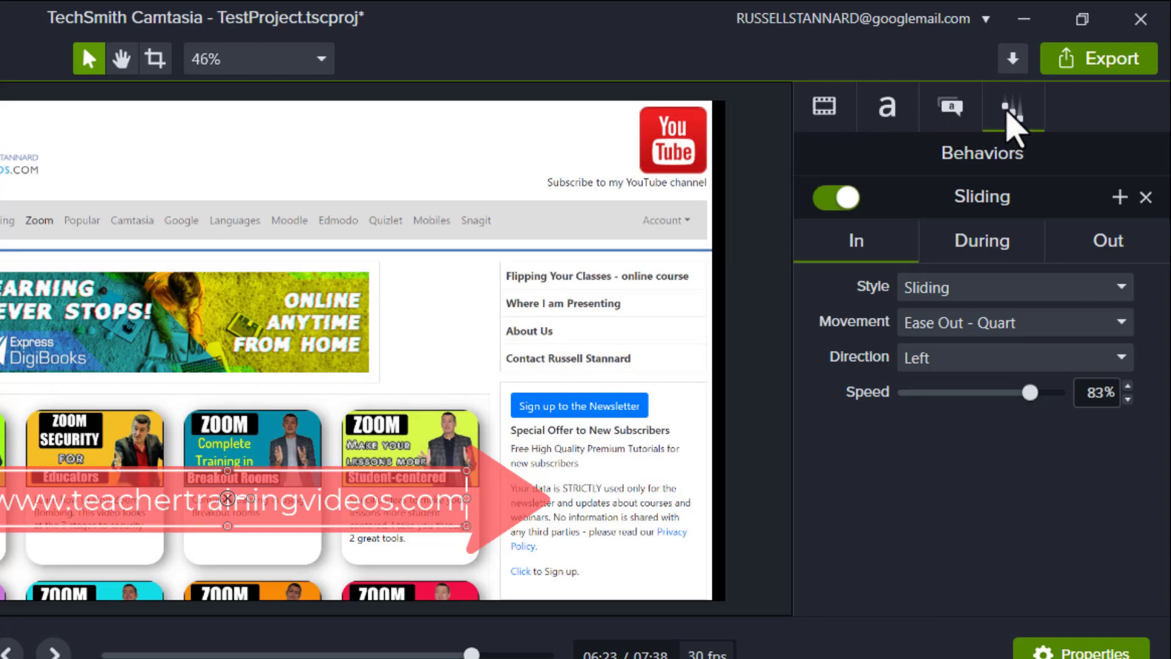
left_click(953, 109)
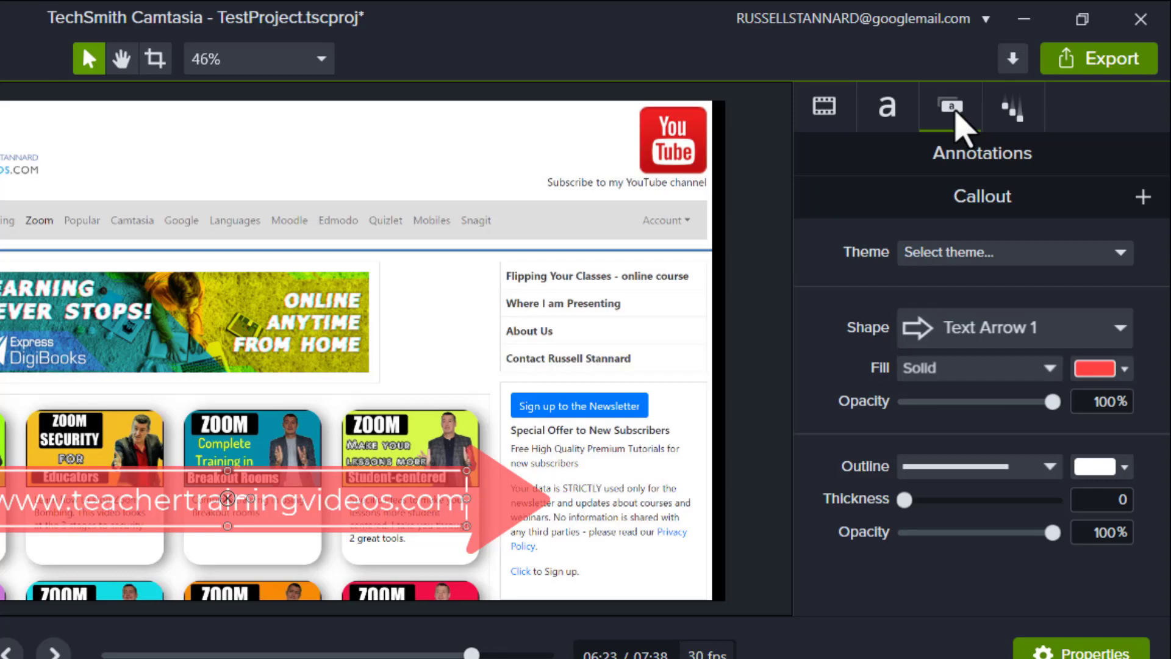
left_click(1124, 368)
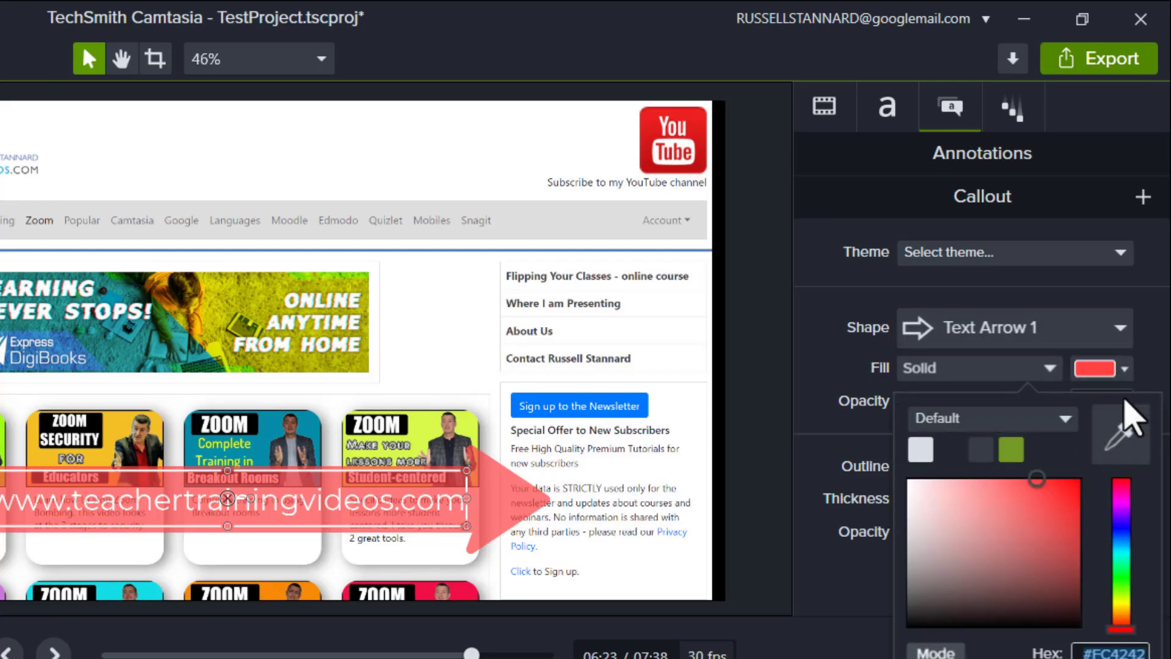
left_click(1122, 433)
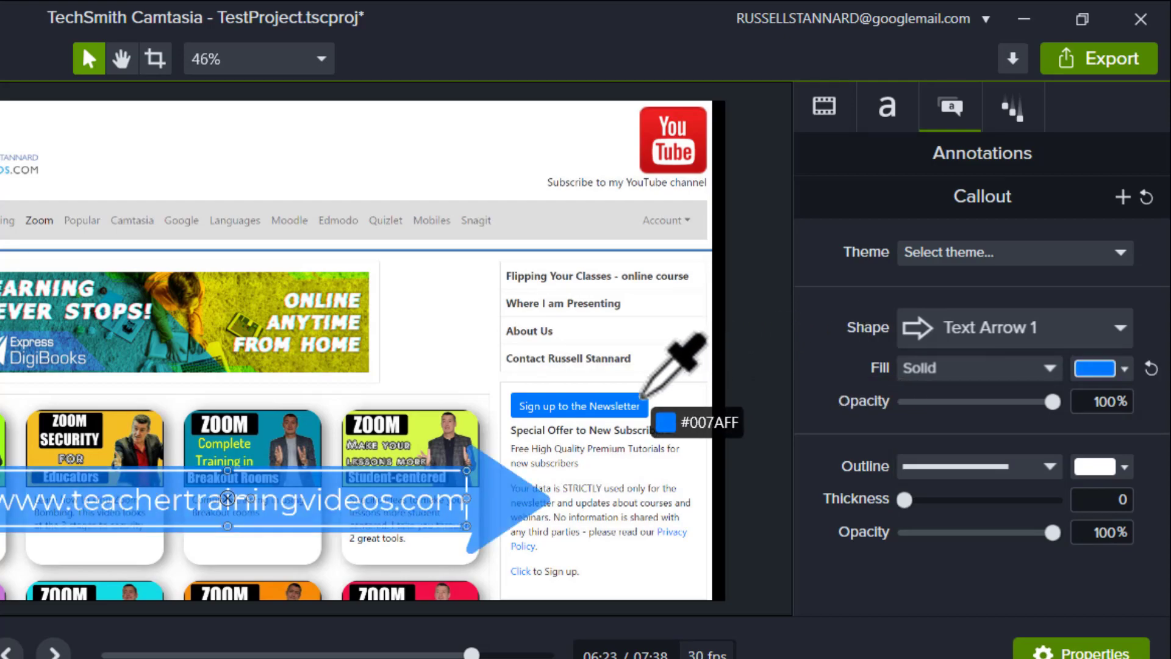
left_click(642, 395)
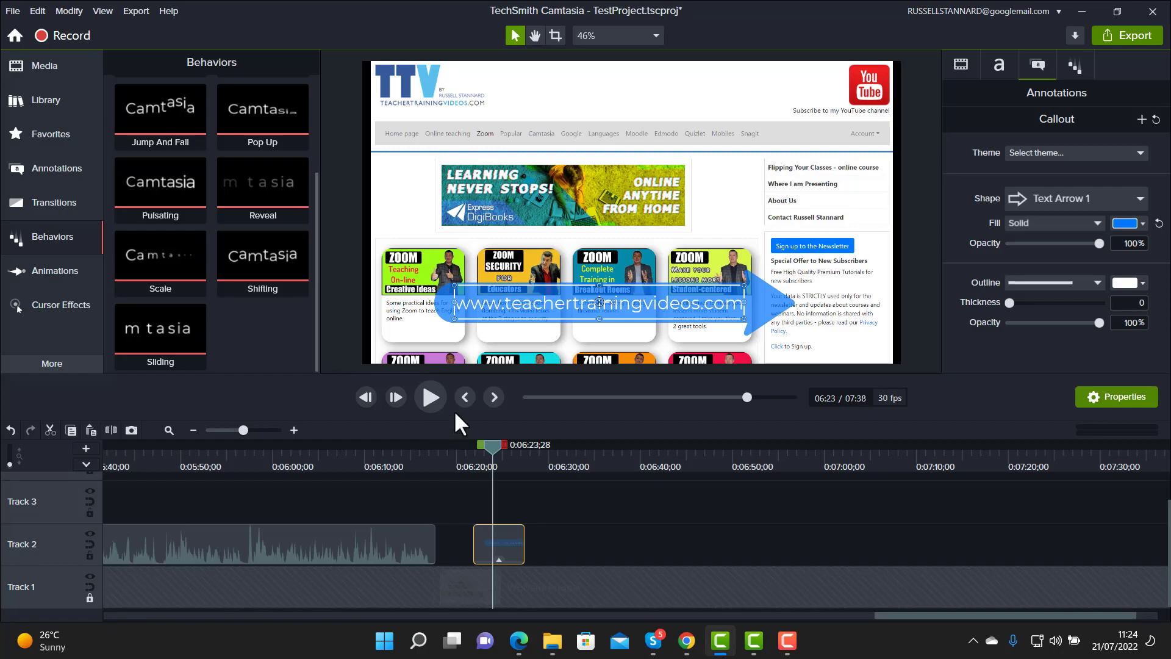
Step: Play back the recolored arrow callout from about 0:06:22 to 0:06:26
left_click_drag(488, 444, 479, 441)
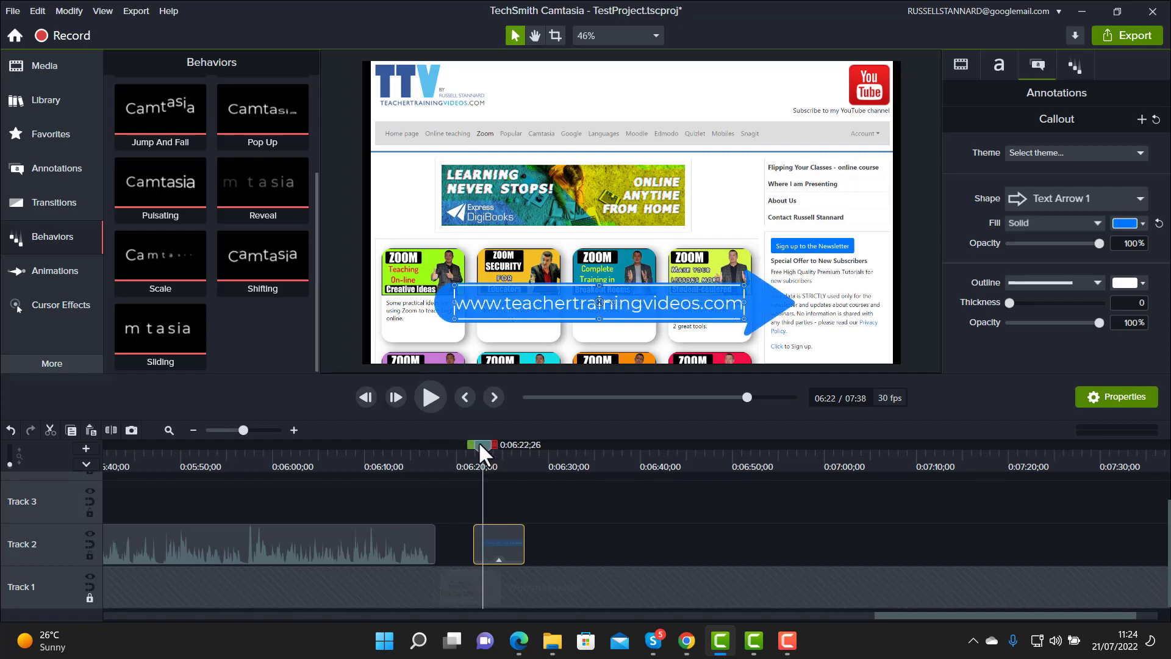
left_click(434, 394)
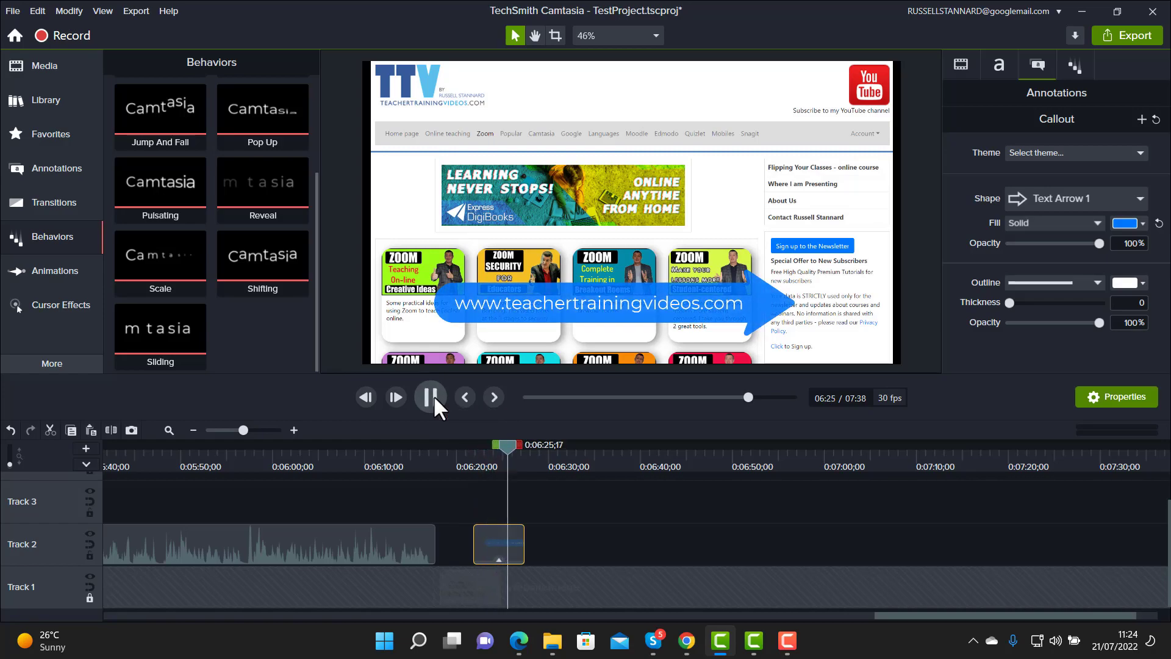
left_click(433, 394)
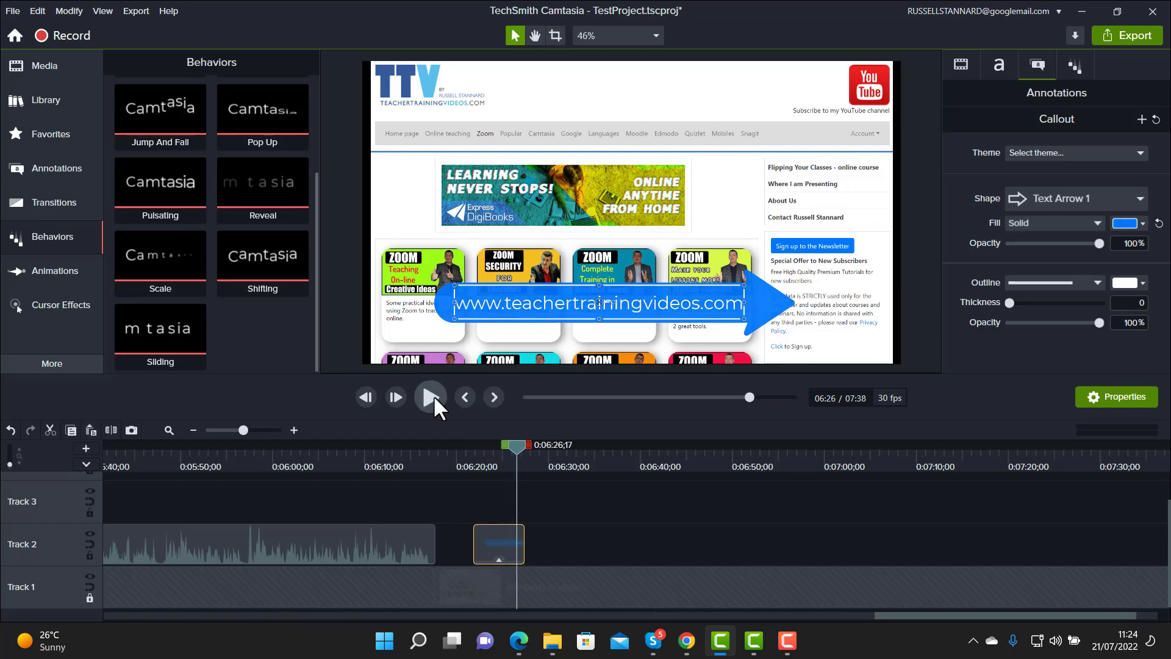
Step: Set the During style of the arrow callout's Sliding behavior to None and play the clip back
left_click(1079, 68)
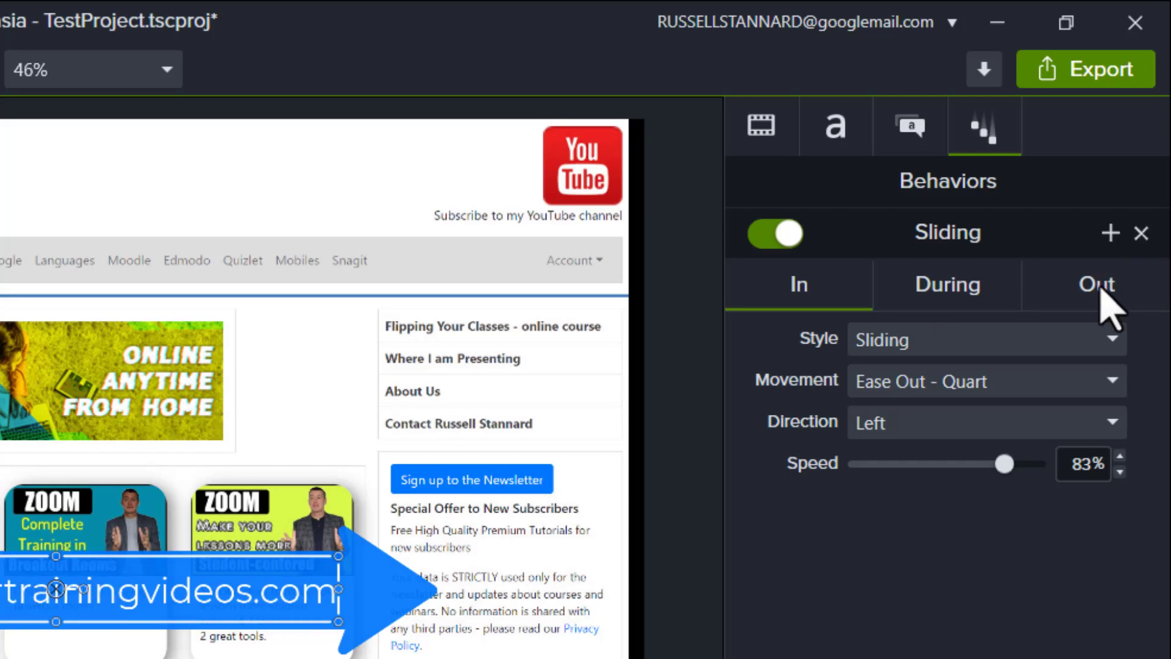
left_click(951, 305)
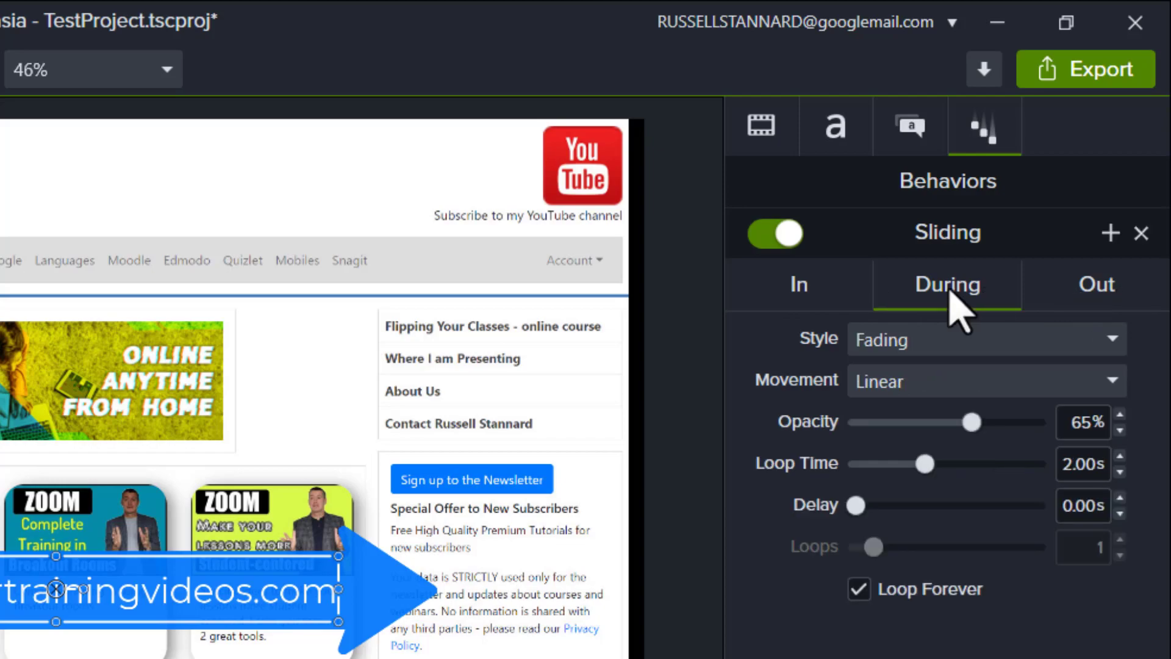
left_click(1113, 341)
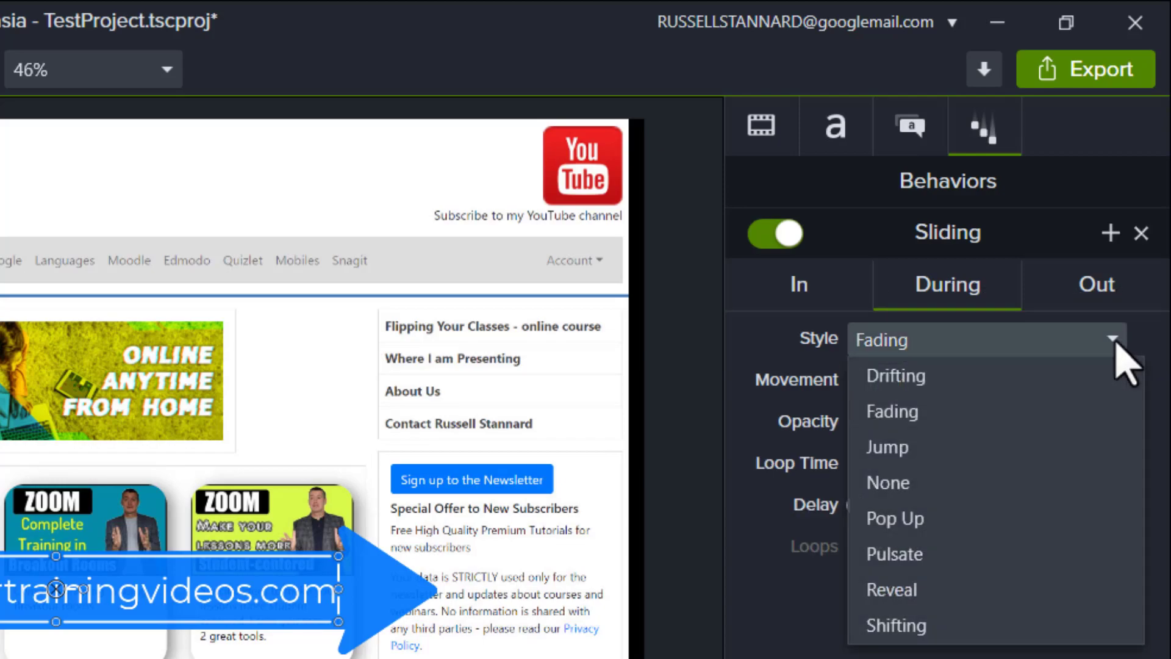
left_click(895, 484)
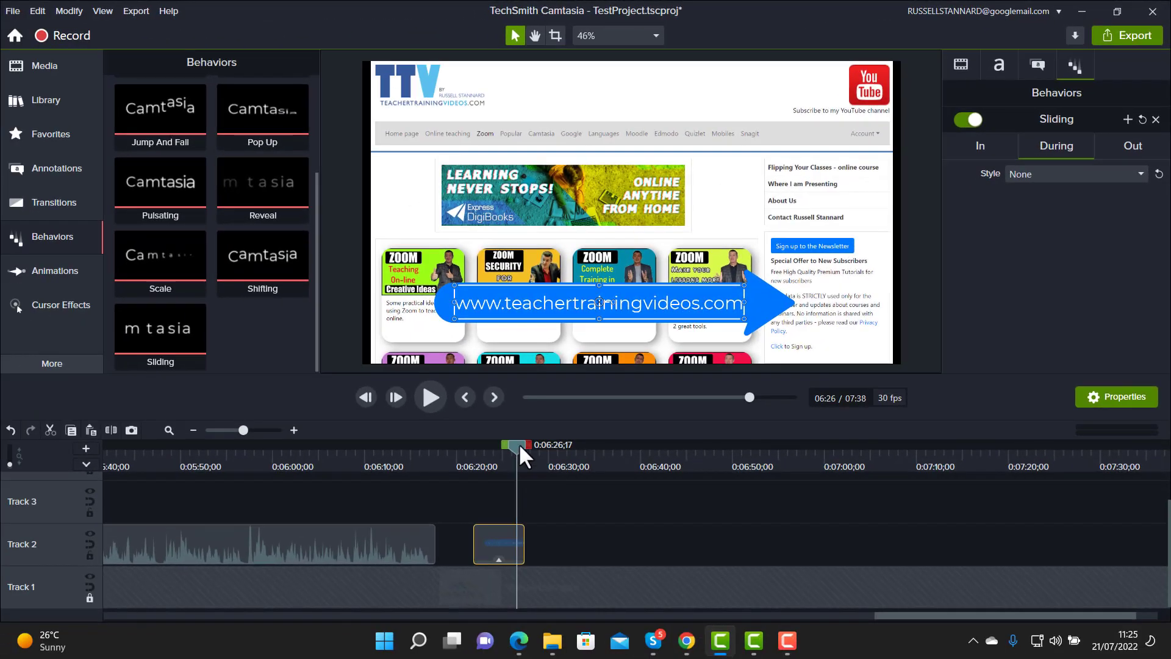
left_click_drag(482, 468, 439, 466)
left_click(433, 394)
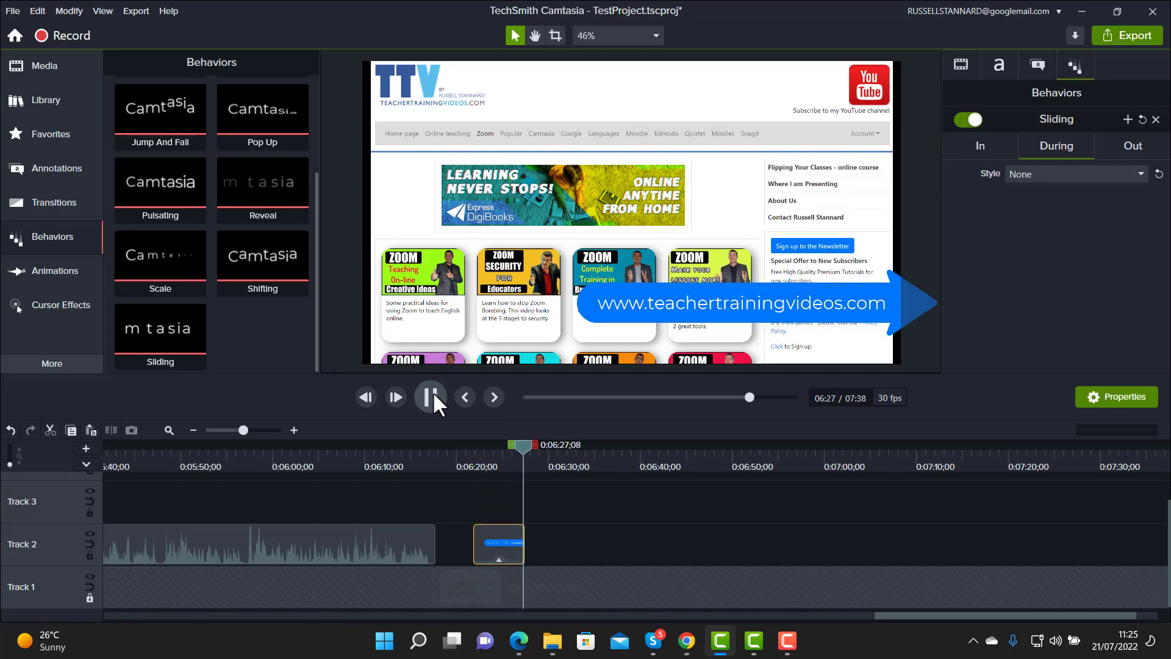
left_click(433, 393)
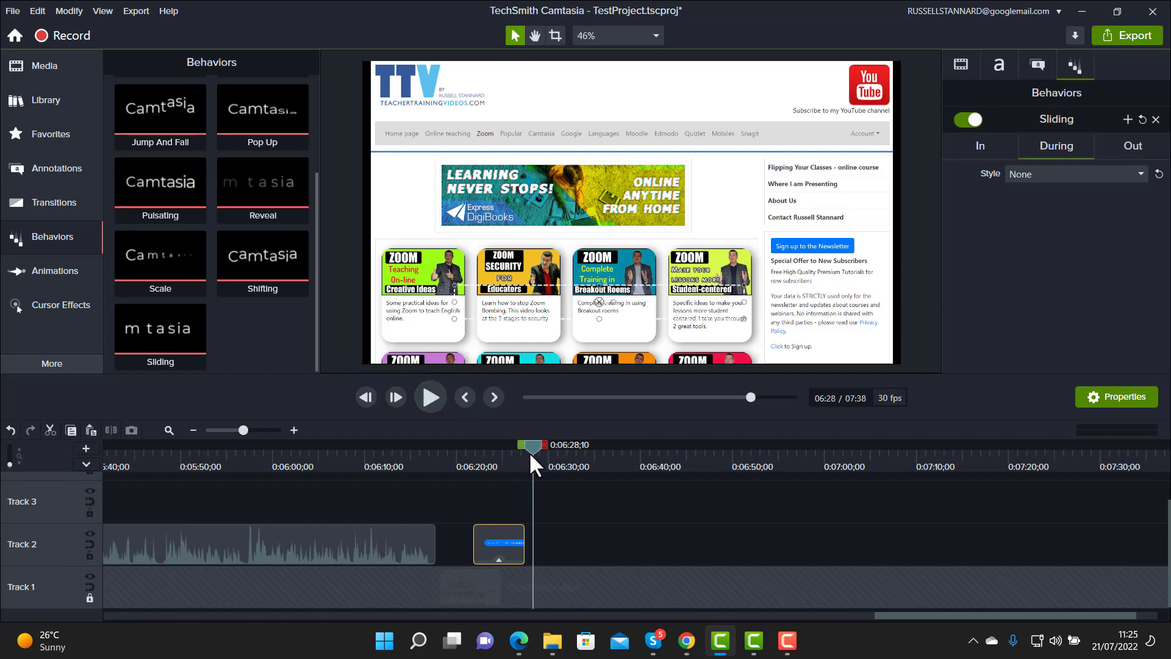
Step: Set the Out style of the arrow callout's behavior to Fade Out and play the clip back from about 0:06:21
left_click_drag(533, 448, 498, 444)
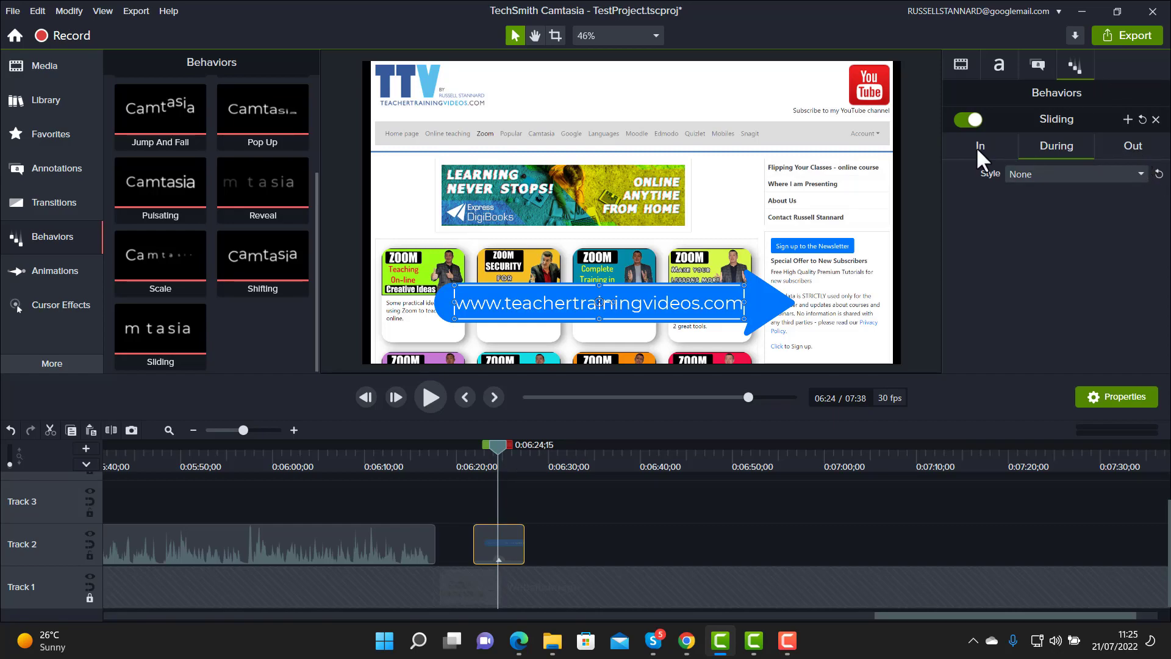
left_click(1133, 145)
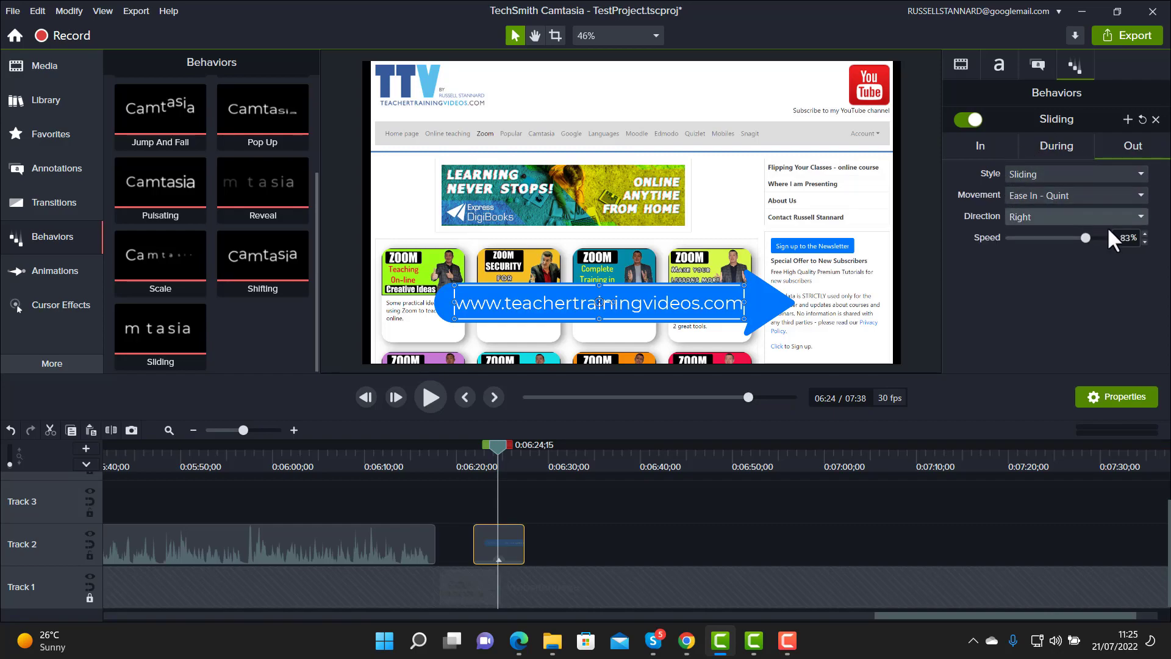
left_click(1140, 174)
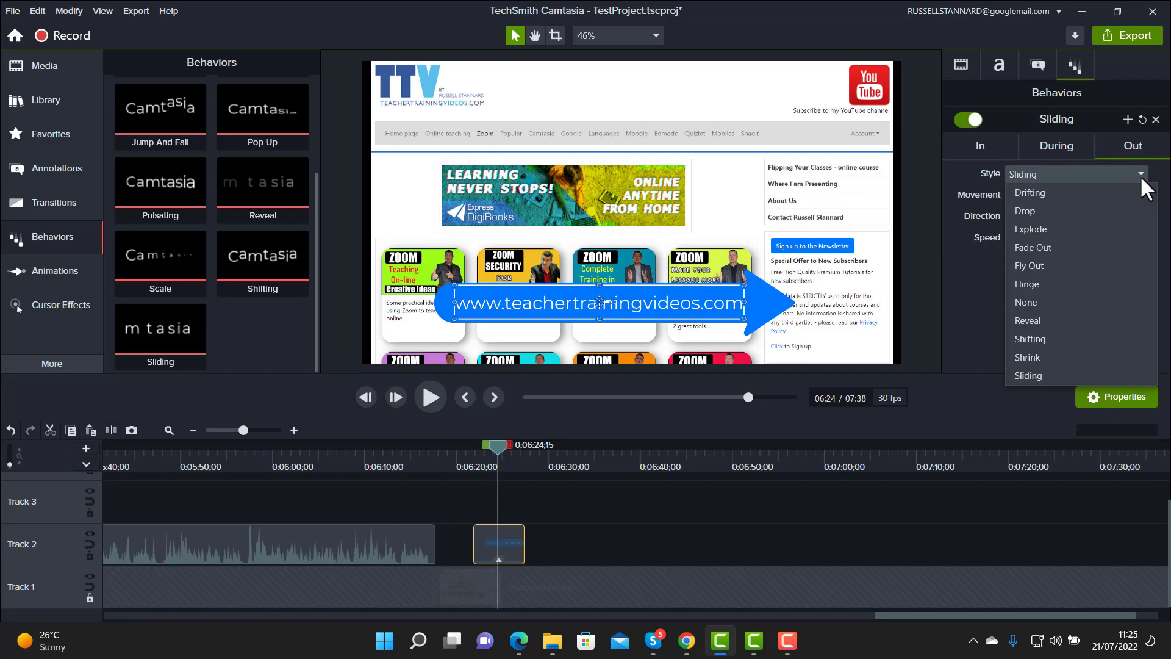
left_click(1043, 248)
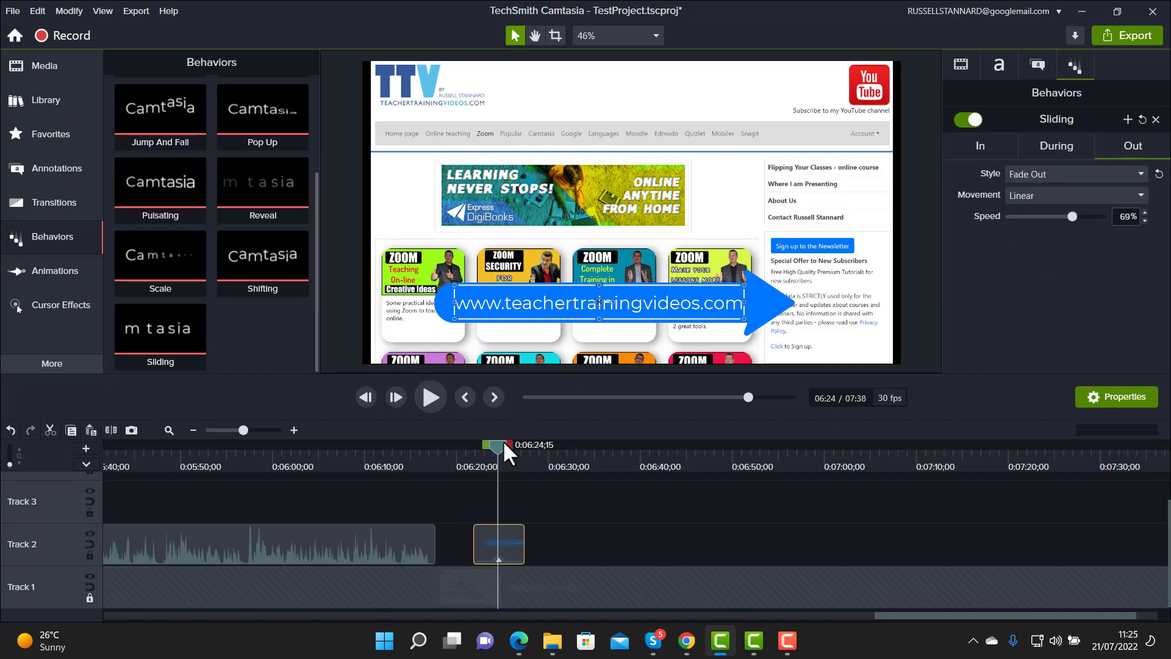
left_click_drag(500, 441, 466, 439)
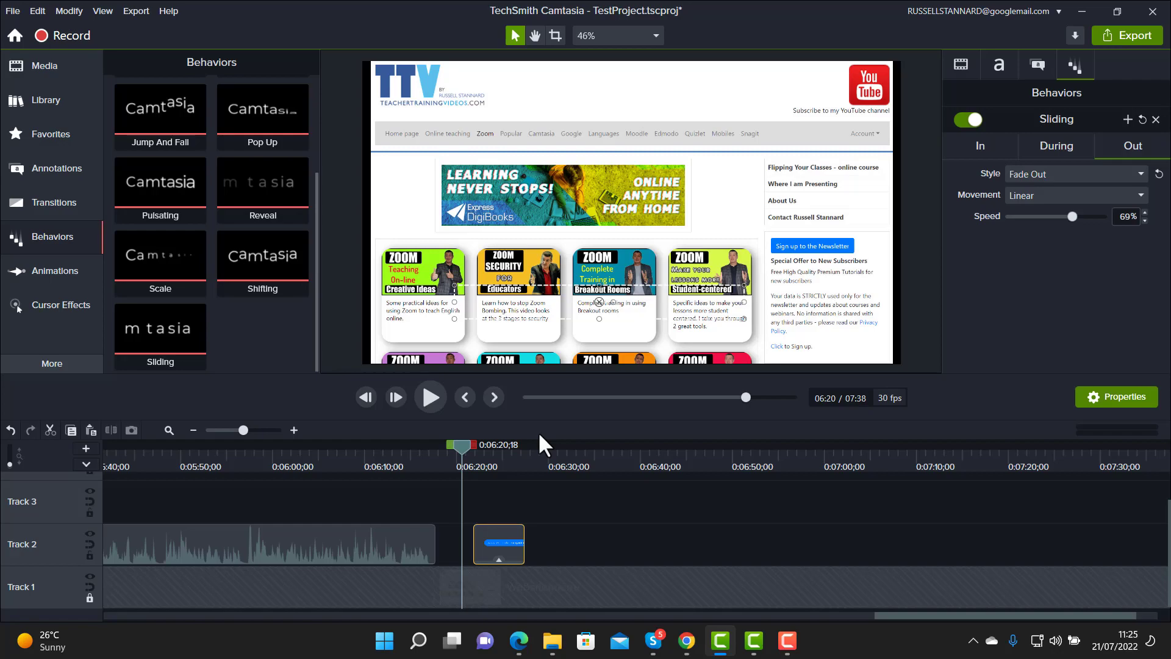
left_click_drag(460, 447, 466, 448)
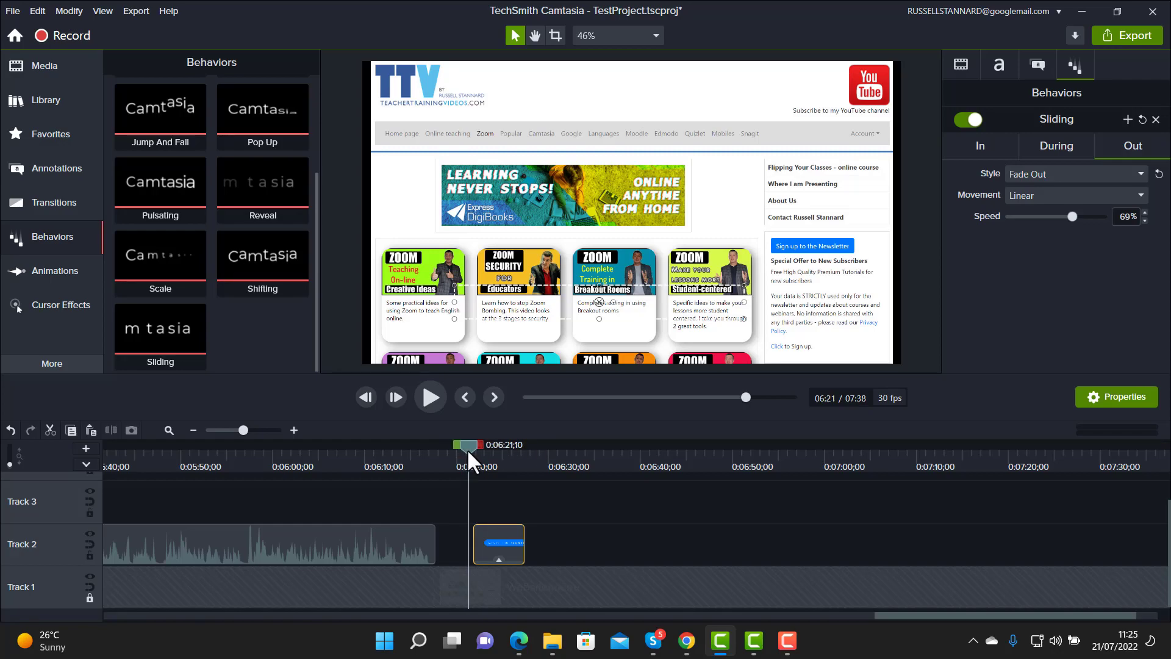
left_click(429, 398)
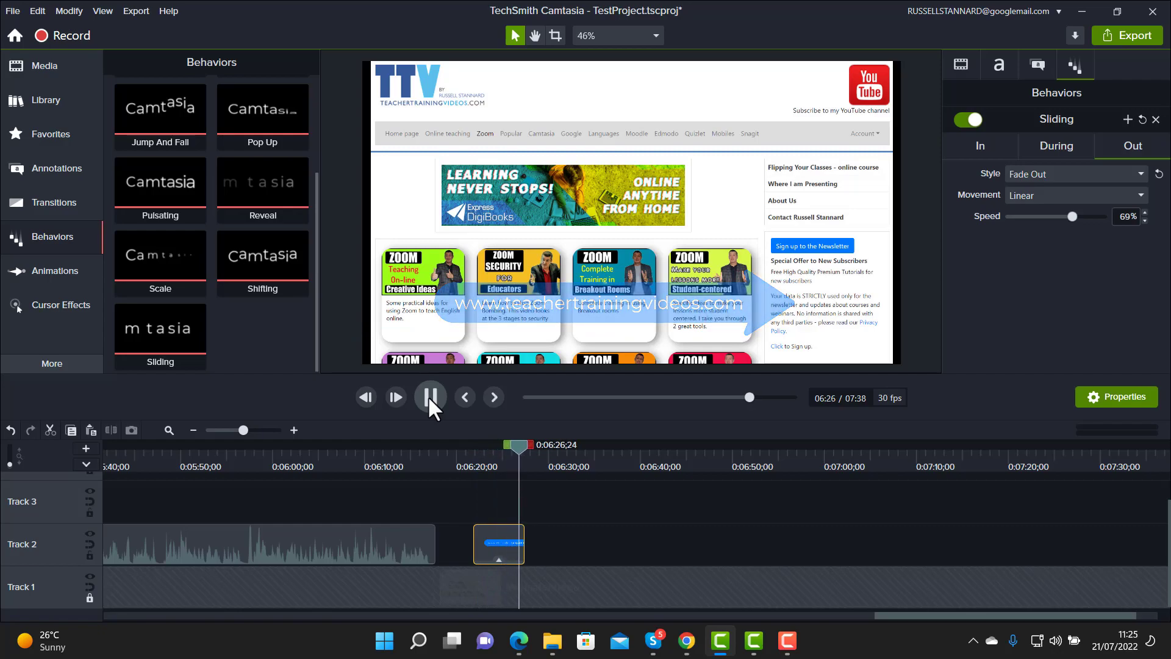
left_click(430, 397)
Step: Change the Out style of the arrow callout's behavior to Drop and play the clip back through its end
left_click_drag(543, 448, 517, 456)
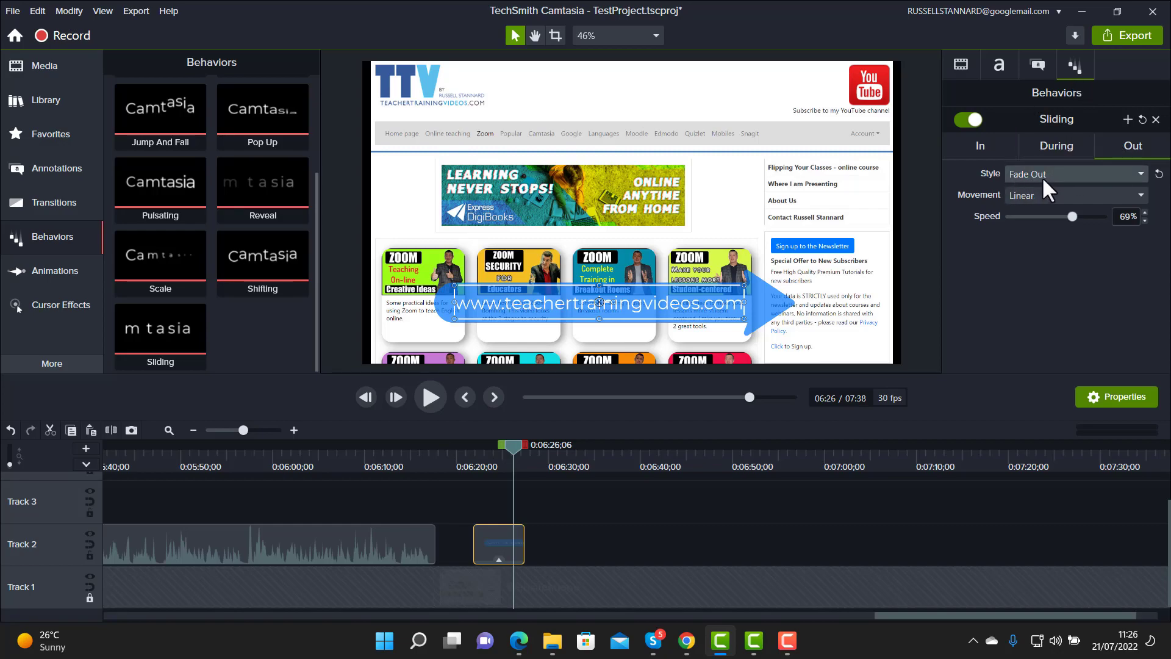
left_click(1141, 174)
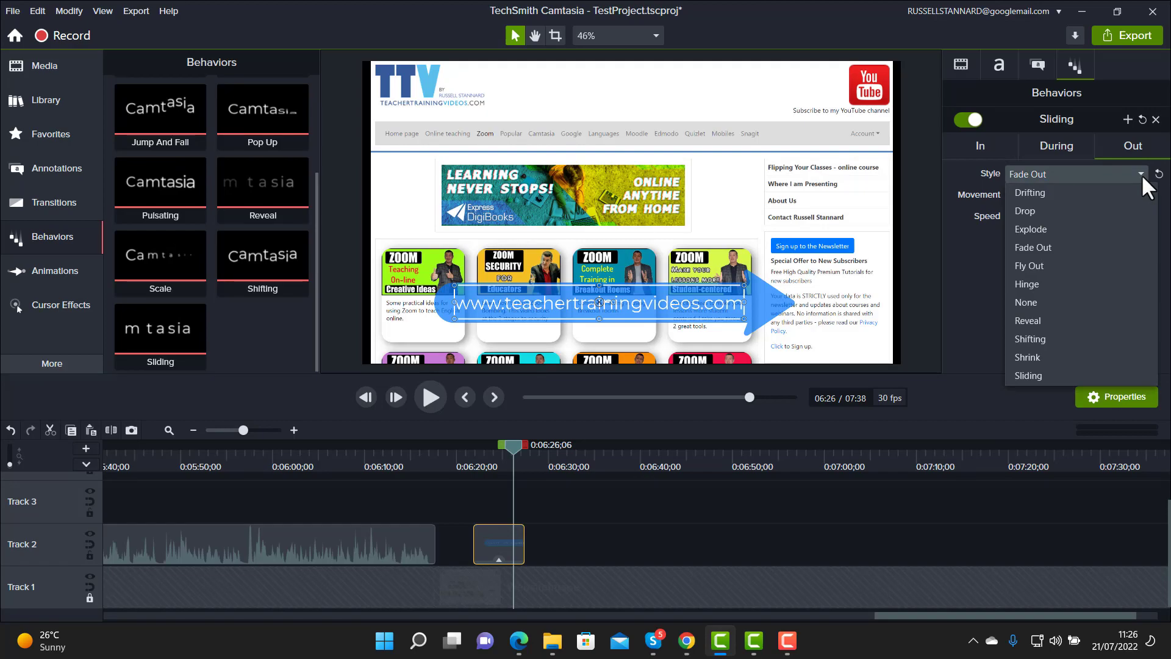
left_click(1034, 213)
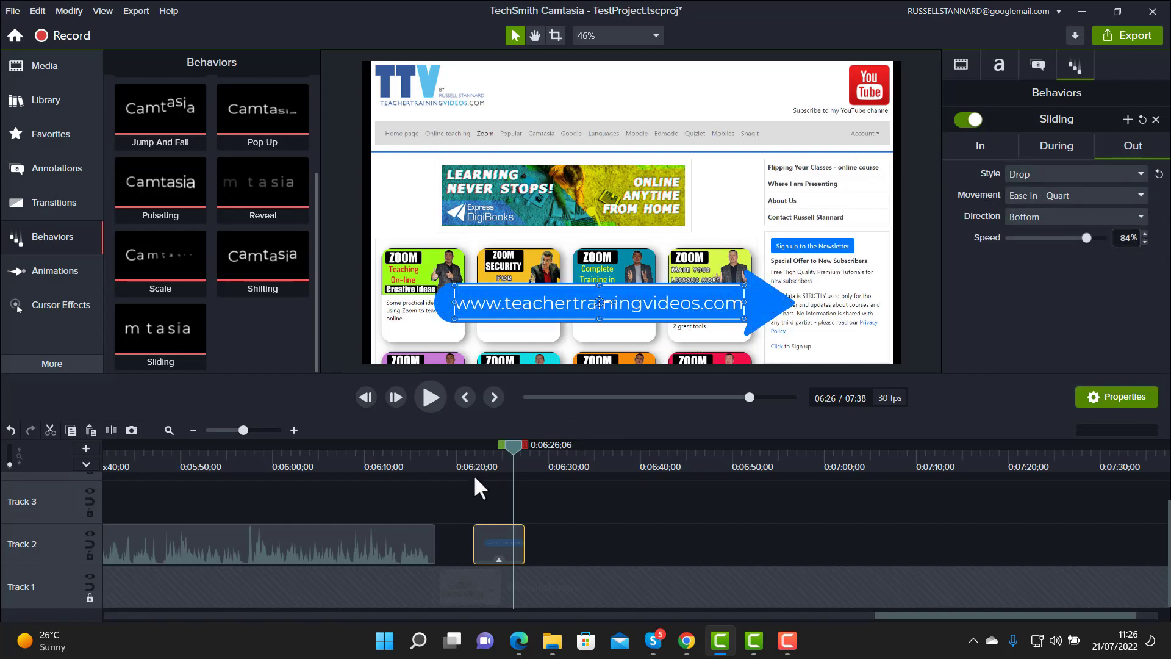
left_click_drag(511, 445, 467, 442)
left_click(438, 397)
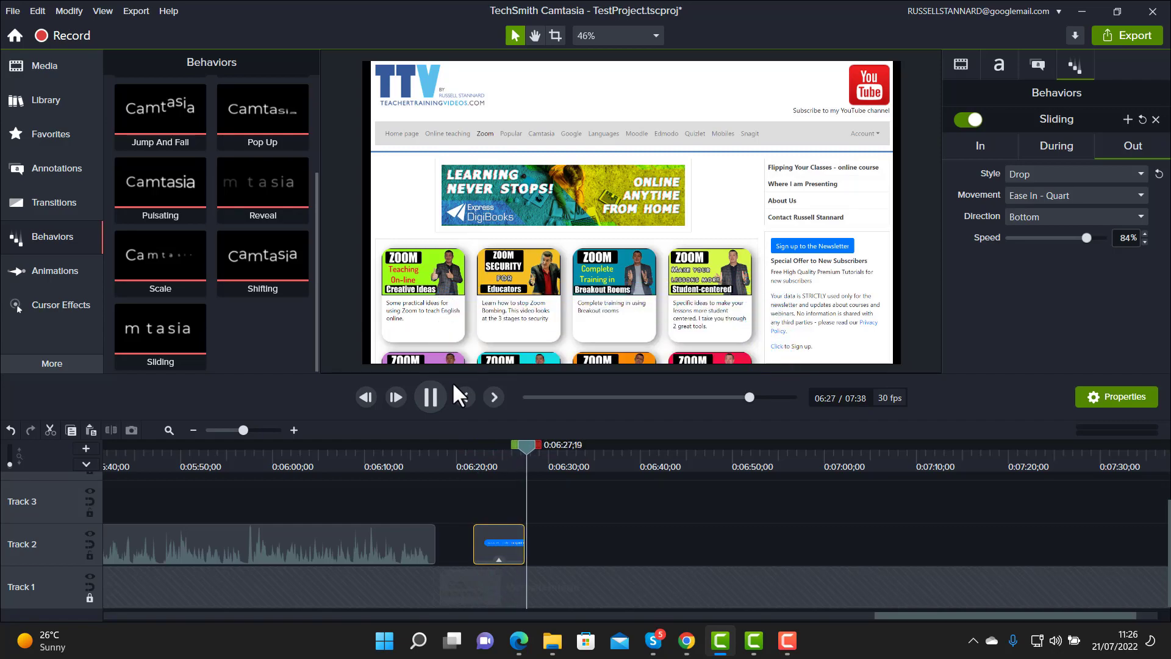
left_click(430, 399)
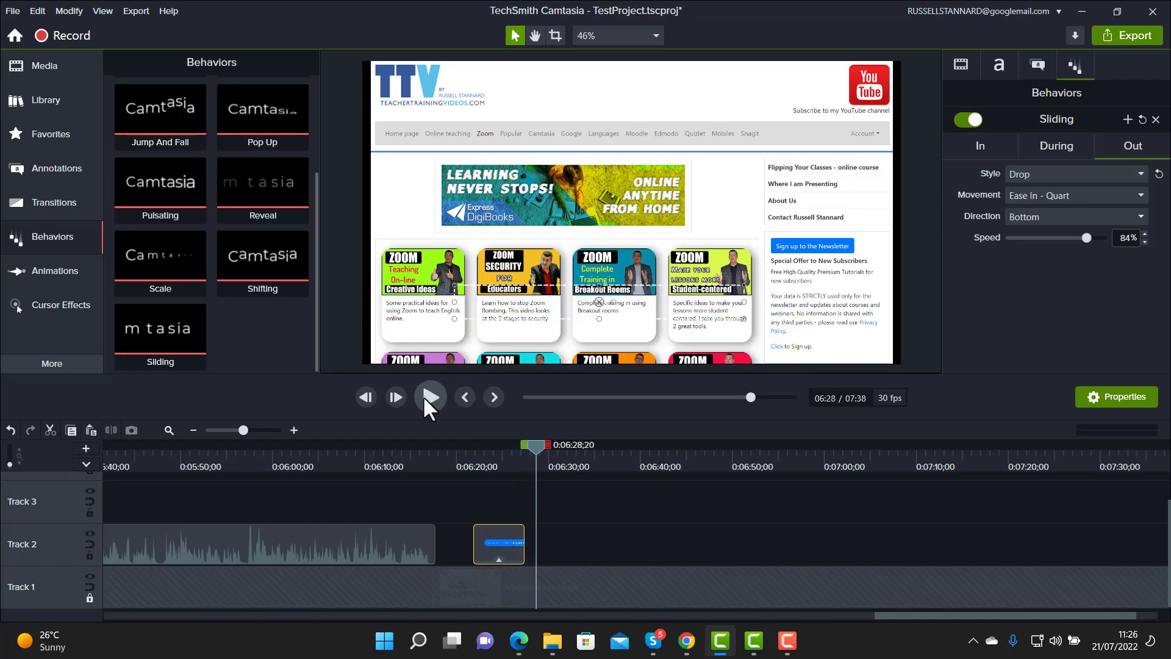